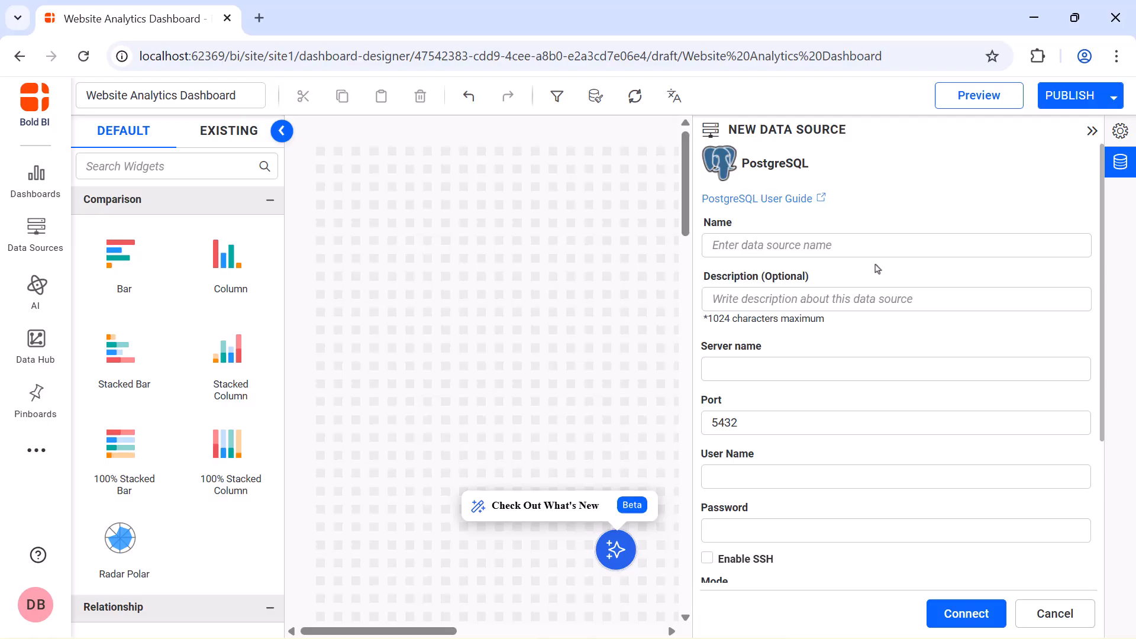
# Name the new PostgreSQL data source Stripes_Subscription_Payment_Datasource and fill in its server name.
pyautogui.click(909, 247)
pyautogui.write('Stripes_Subscription_Payment_Datasource')
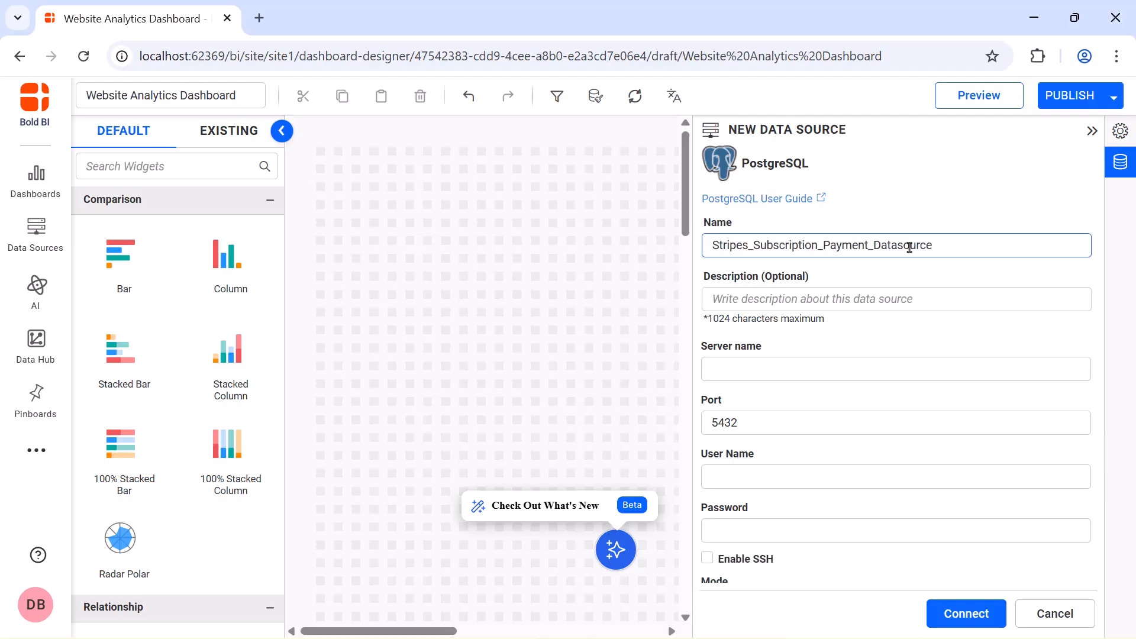
pyautogui.click(926, 372)
pyautogui.hotkey('ctrl', 'v')
# Replace the default port of the PostgreSQL connection and fill in the user name and password.
pyautogui.click(928, 418)
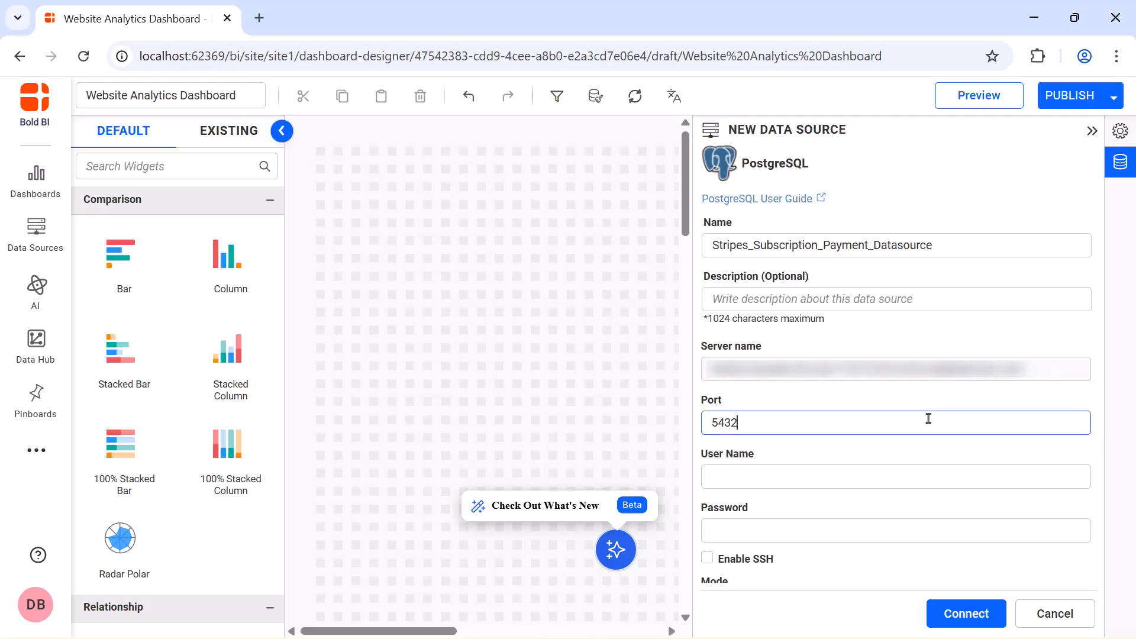
pyautogui.hotkey('ctrl', 'a')
pyautogui.press('BackSpace')
pyautogui.hotkey('ctrl', 'v')
pyautogui.click(917, 473)
pyautogui.hotkey('ctrl', 'v')
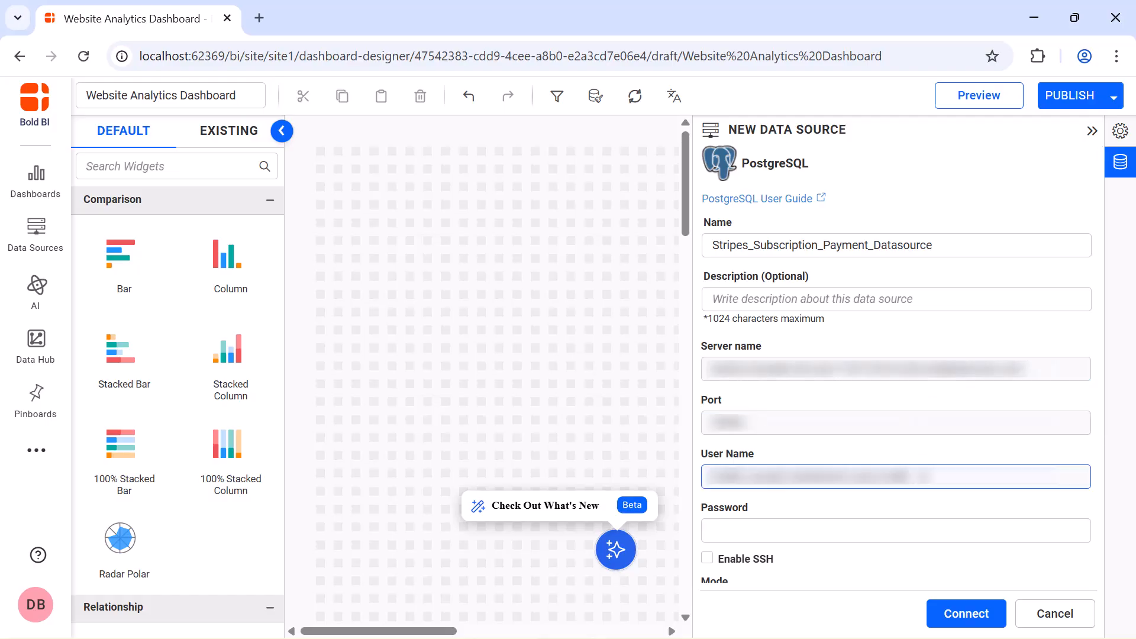
pyautogui.click(921, 531)
pyautogui.hotkey('ctrl', 'v')
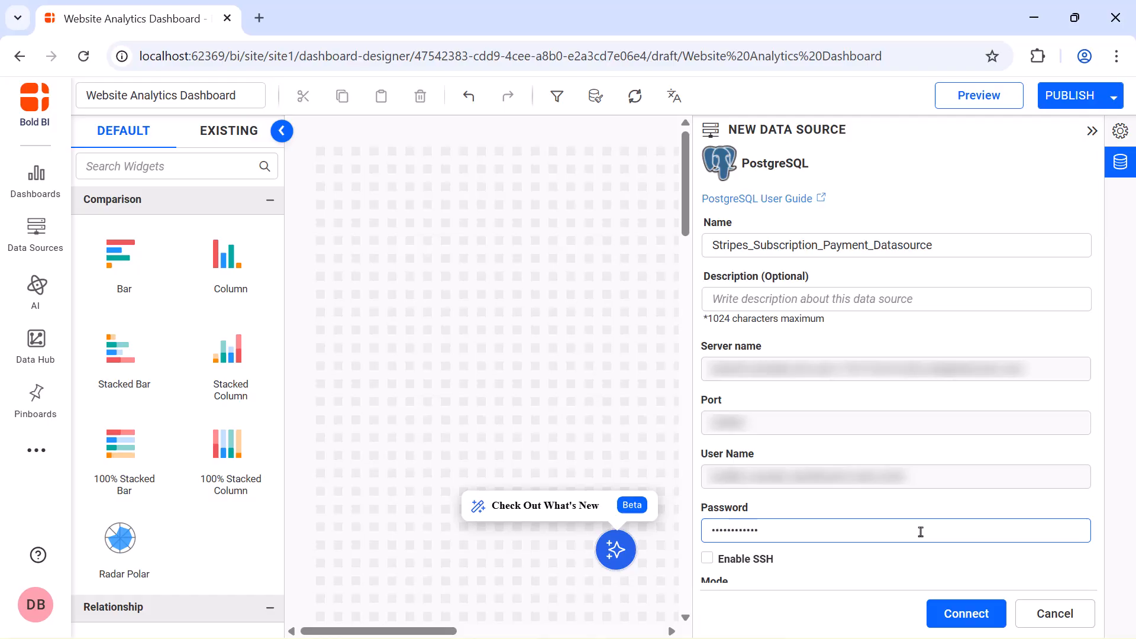
# Set the database to sample-dashboards and connect to the data source.
pyautogui.scroll(-3, 920, 532)
pyautogui.click(921, 437)
pyautogui.write('sample-dashboards')
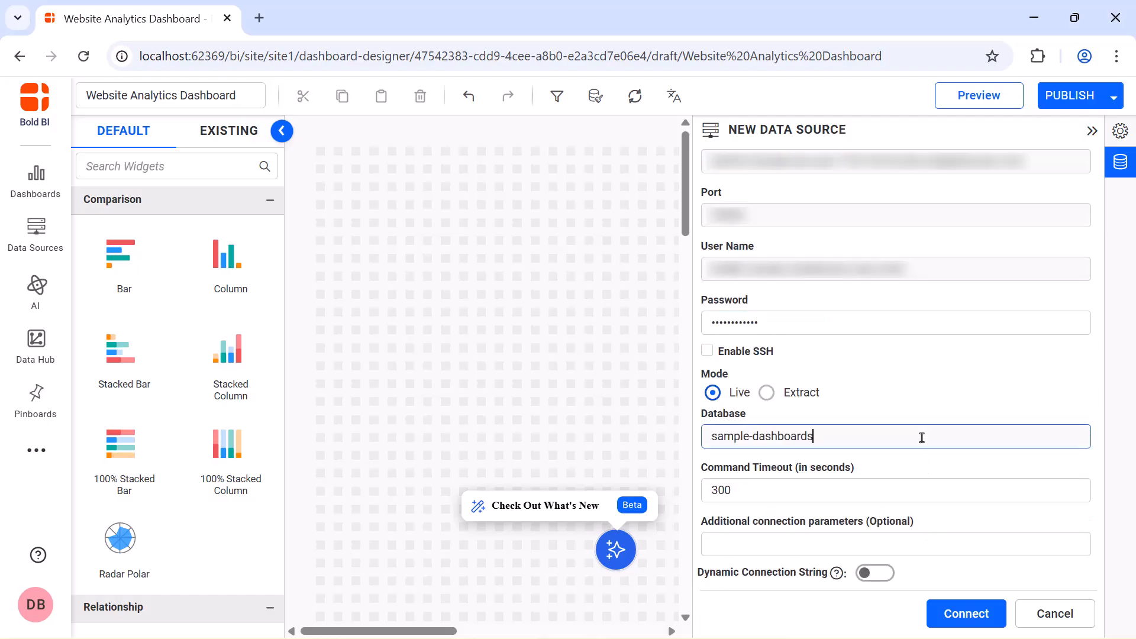
pyautogui.click(956, 616)
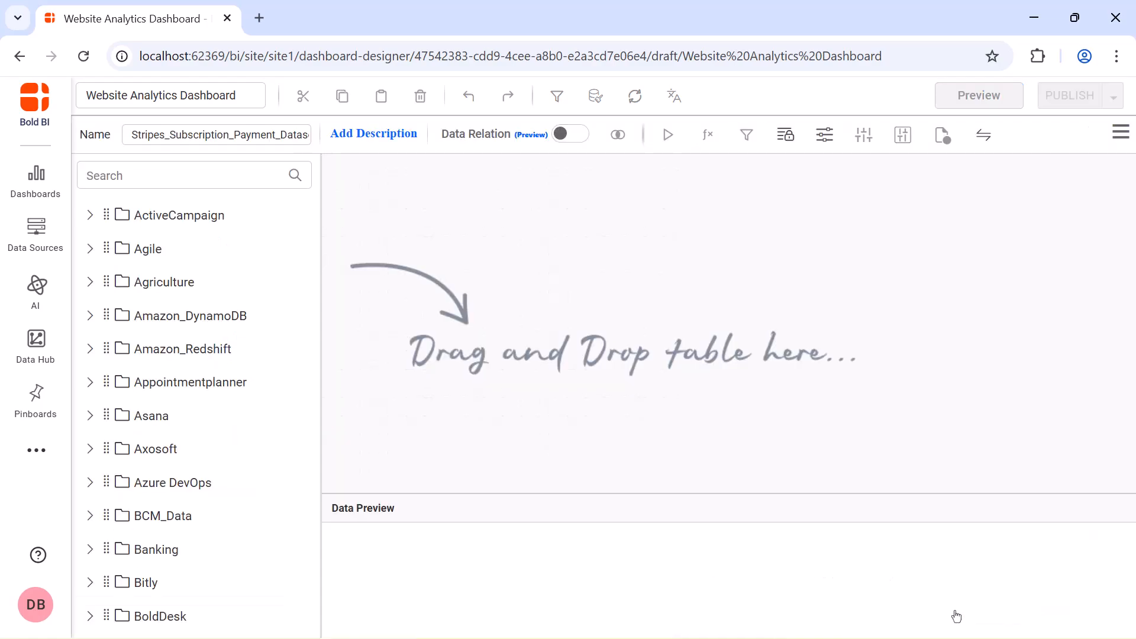
# Enter the Stripe Subscriptions and Payments SELECT query in code mode, run it with expression validation, and save the data source.
pyautogui.click(1120, 133)
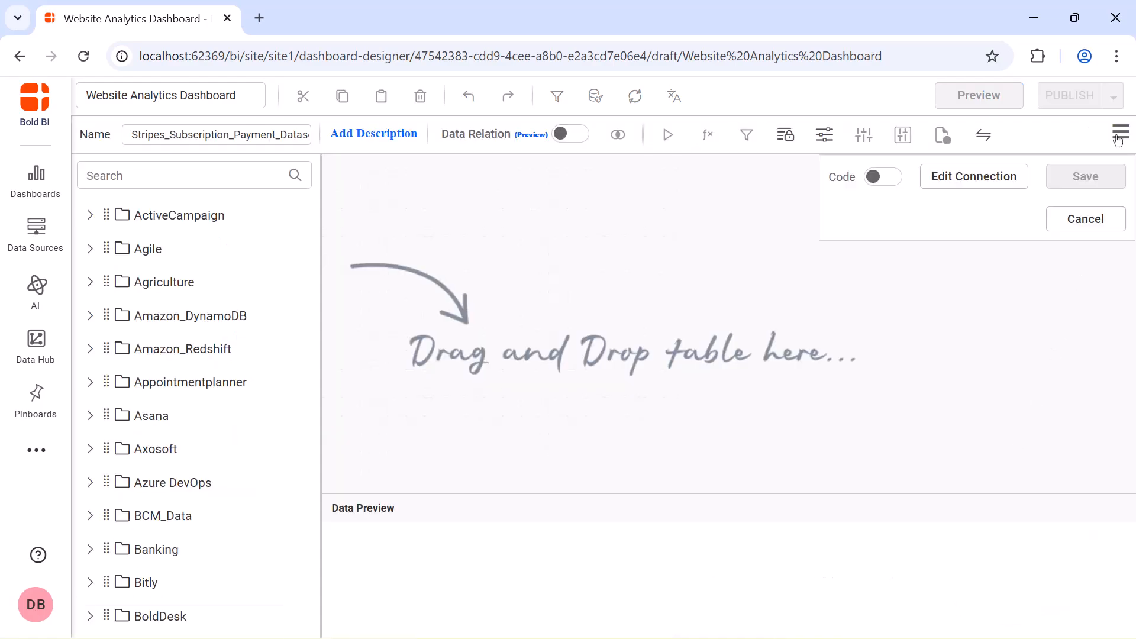
pyautogui.click(890, 185)
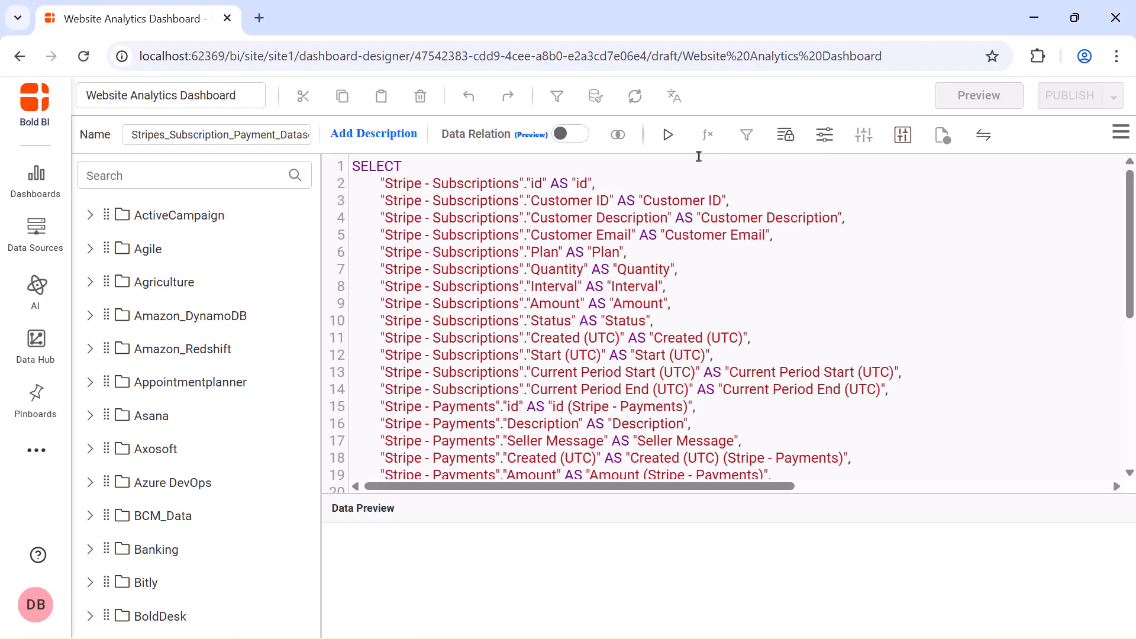
pyautogui.click(668, 134)
pyautogui.click(601, 434)
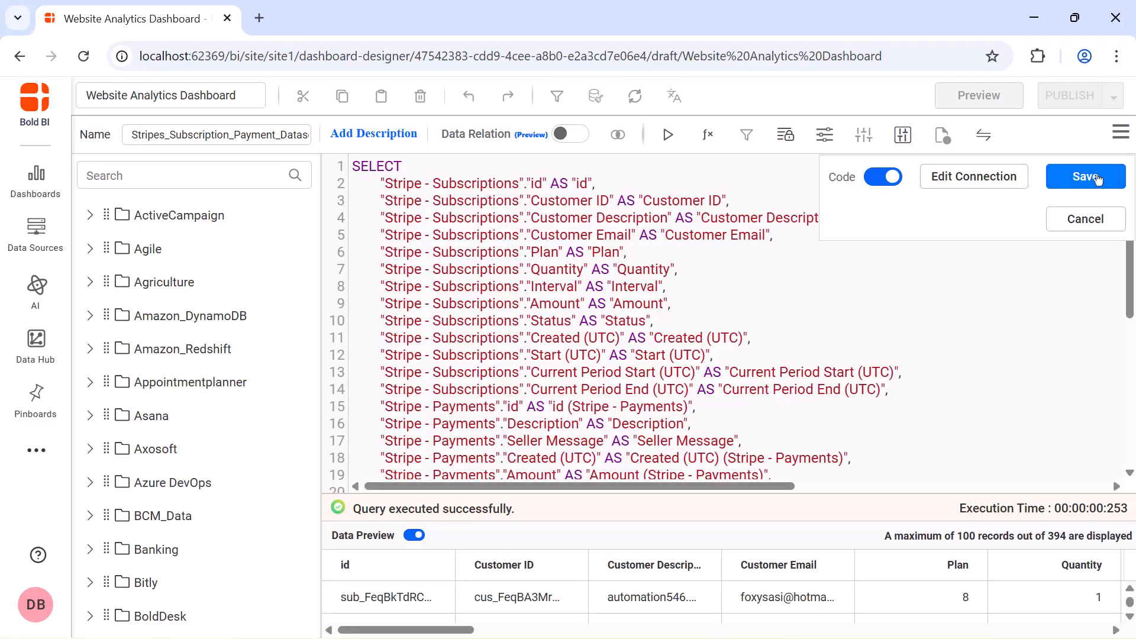
pyautogui.click(1085, 175)
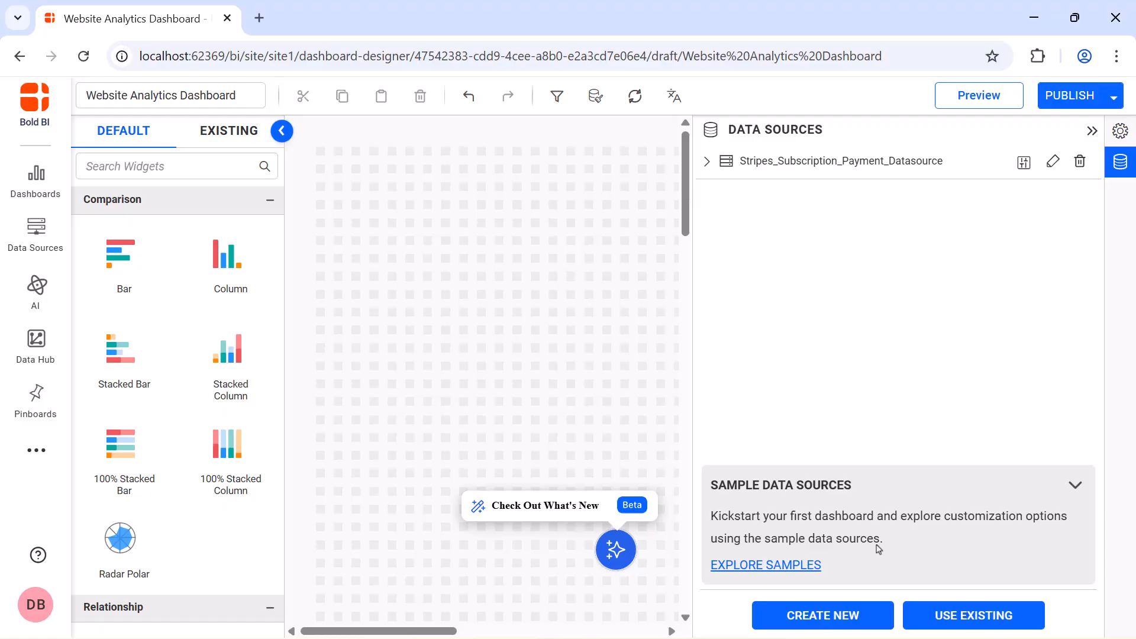
# Create another PostgreSQL data source named GA_Channel_Stripes_Payouts_Datasource.
pyautogui.click(858, 615)
pyautogui.click(989, 170)
pyautogui.write('post')
pyautogui.click(834, 244)
pyautogui.write('GA_Channel_Stripes_Payouts_Datasource')
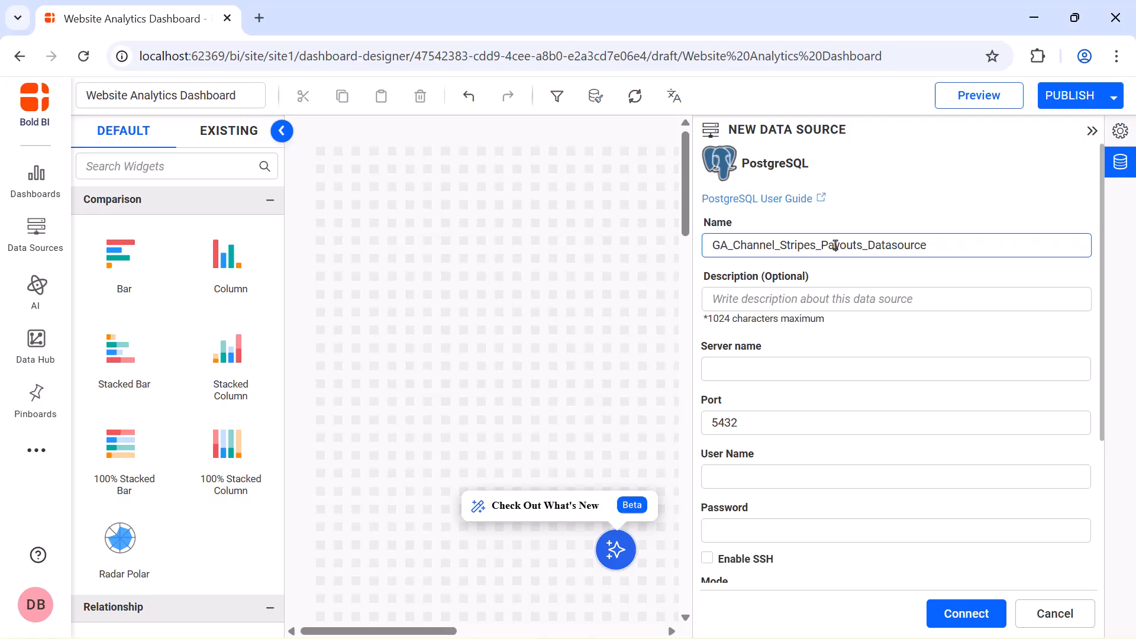
# Fill in the server name, port, user name and password for the GA channel and payouts data source.
pyautogui.click(850, 369)
pyautogui.hotkey('ctrl', 'v')
pyautogui.doubleClick(850, 424)
pyautogui.press('BackSpace')
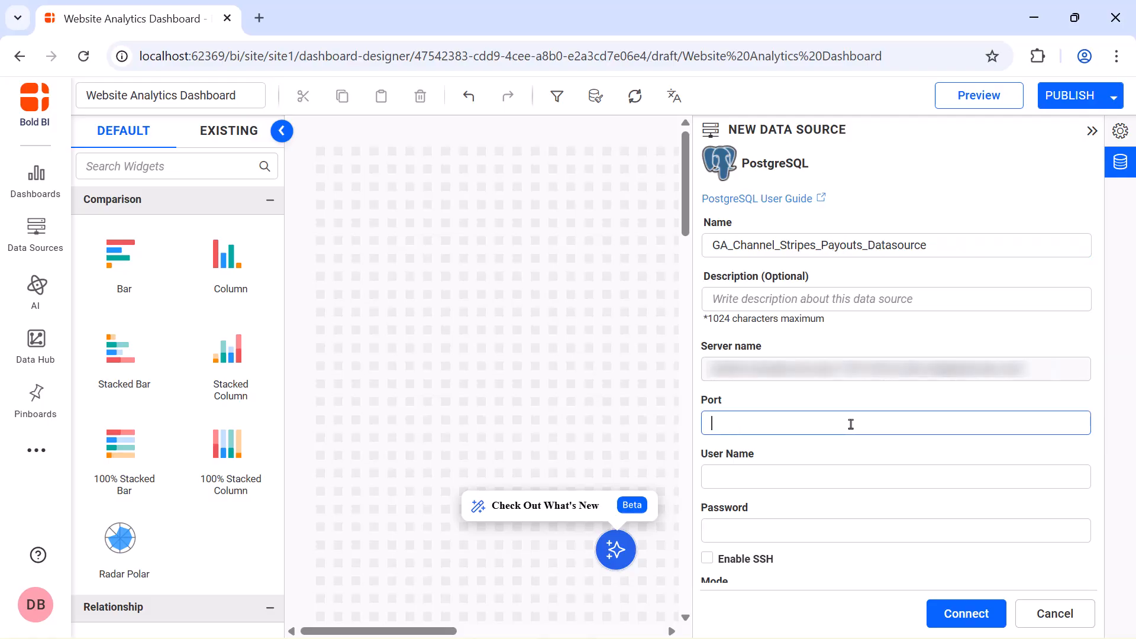
pyautogui.hotkey('ctrl', 'v')
pyautogui.click(861, 478)
pyautogui.hotkey('ctrl', 'v')
pyautogui.click(858, 530)
pyautogui.hotkey('ctrl', 'v')
# Enter sample-dashboards as the database for the GA channel and payouts source and connect.
pyautogui.scroll(-3, 857, 530)
pyautogui.click(865, 435)
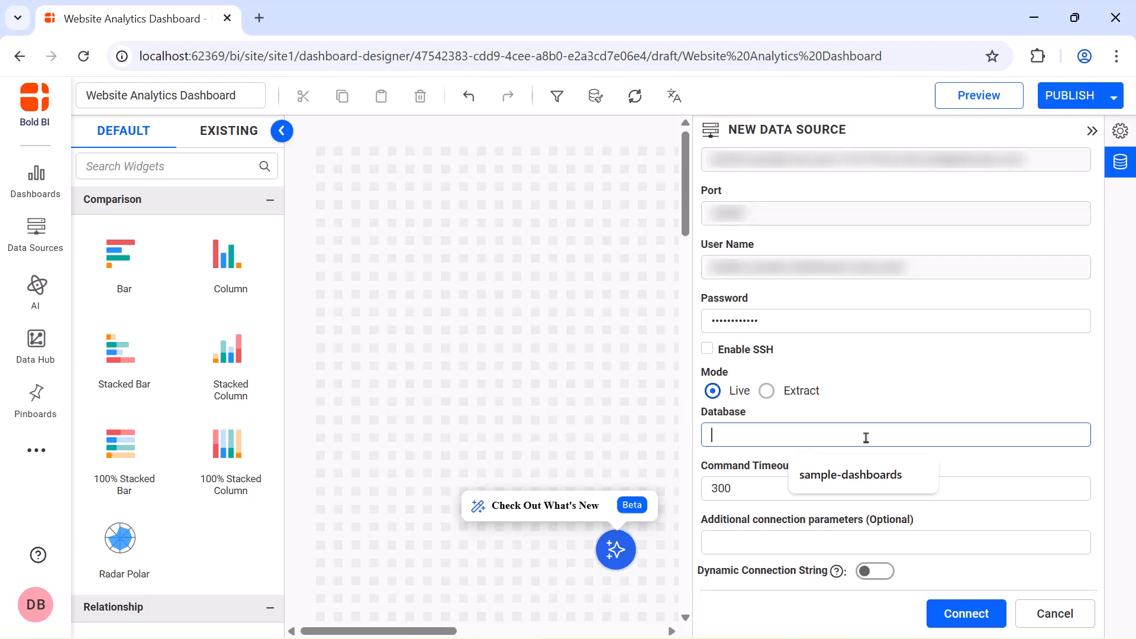
pyautogui.hotkey('ctrl', 'v')
pyautogui.click(950, 615)
# Enter the SELECT query for GA for stripe and Stripe-payouts in code mode, run it with expression validation, and save the source.
pyautogui.click(1120, 131)
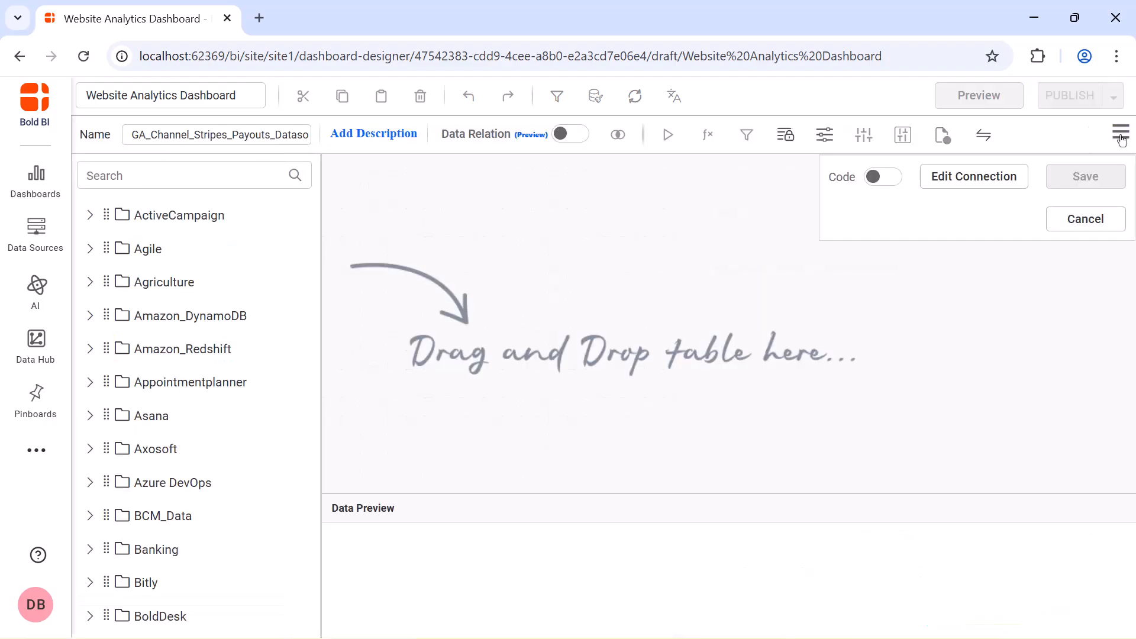
pyautogui.click(881, 178)
pyautogui.click(668, 134)
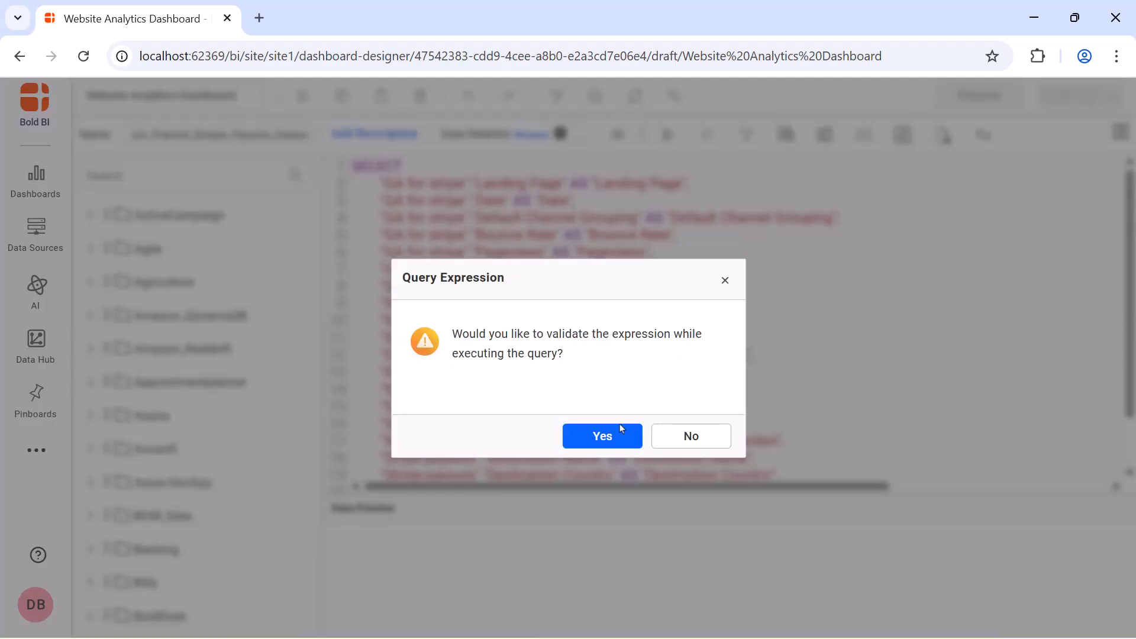
pyautogui.click(620, 430)
pyautogui.click(1120, 137)
pyautogui.click(1100, 180)
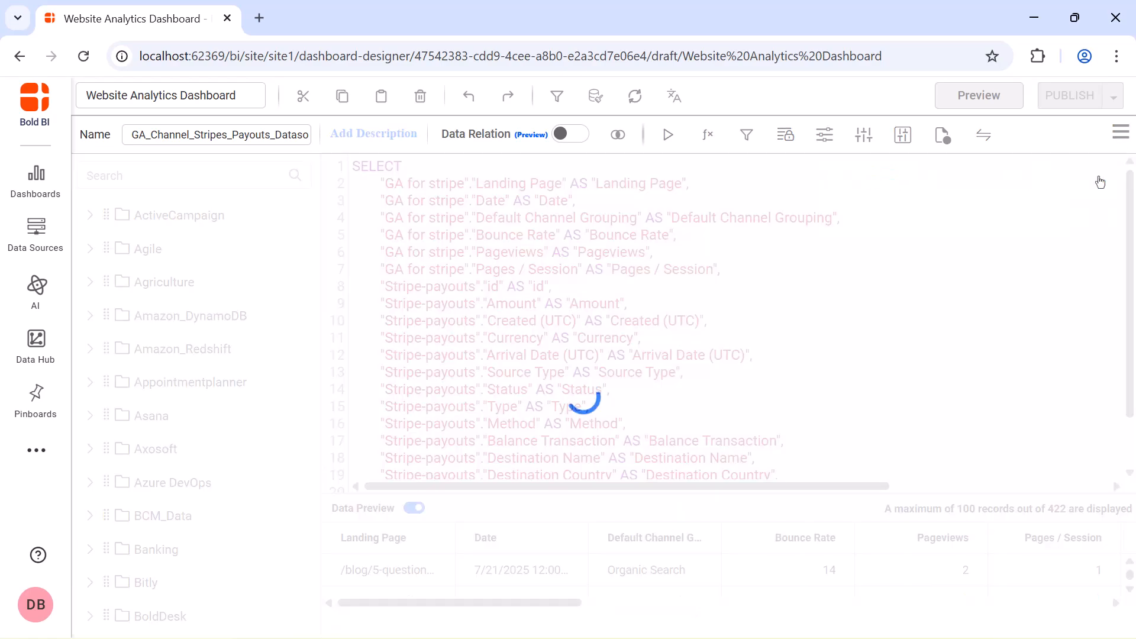
# Create a third PostgreSQL data source named Stripe_Transactions_Datasource.
pyautogui.click(856, 613)
pyautogui.click(996, 171)
pyautogui.write('post')
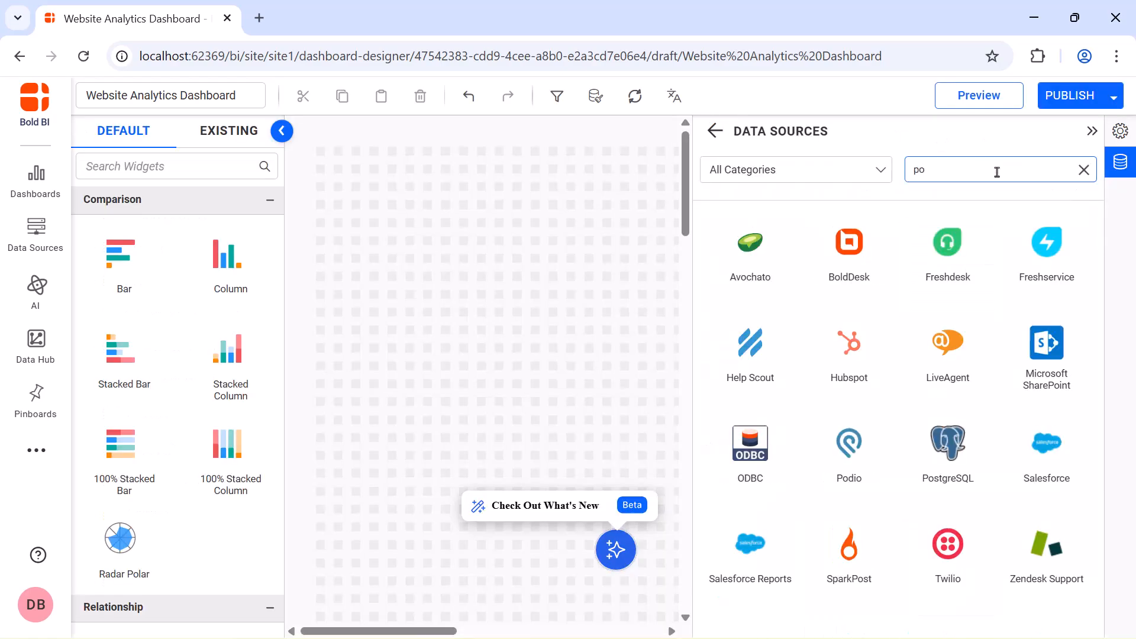
pyautogui.click(750, 244)
pyautogui.click(869, 246)
pyautogui.write('Stripe_Transactions_Datasource')
# Fill in the server name, port, user name and password for the Stripe transactions source and connect.
pyautogui.click(910, 367)
pyautogui.hotkey('ctrl', 'v')
pyautogui.doubleClick(896, 423)
pyautogui.hotkey('ctrl', 'v')
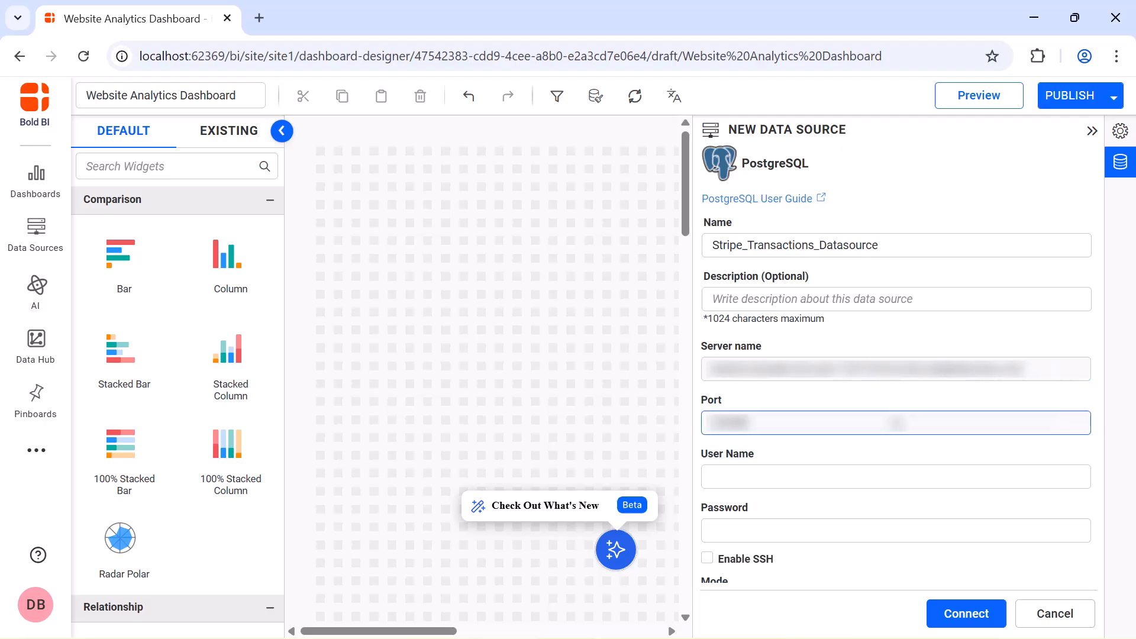
pyautogui.click(892, 475)
pyautogui.hotkey('ctrl', 'v')
pyautogui.click(886, 530)
pyautogui.hotkey('ctrl', 'v')
pyautogui.scroll(-3, 886, 530)
pyautogui.click(947, 618)
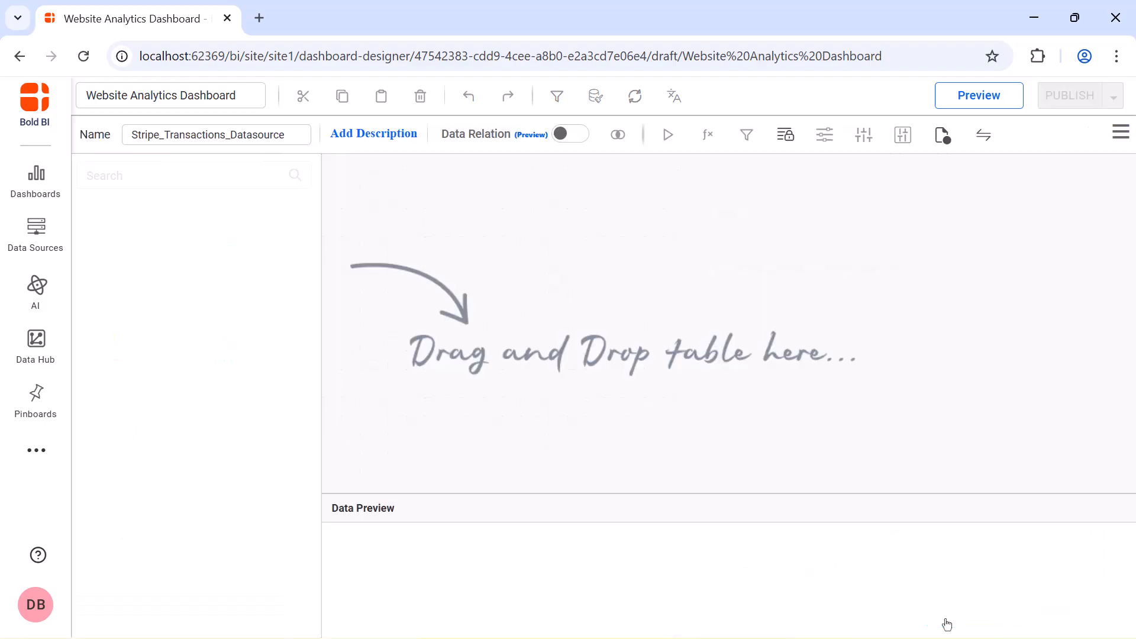
# Enter the SELECT query on Marketing's Stripe - Transaction table in code mode and save the data source.
pyautogui.click(1117, 136)
pyautogui.click(882, 177)
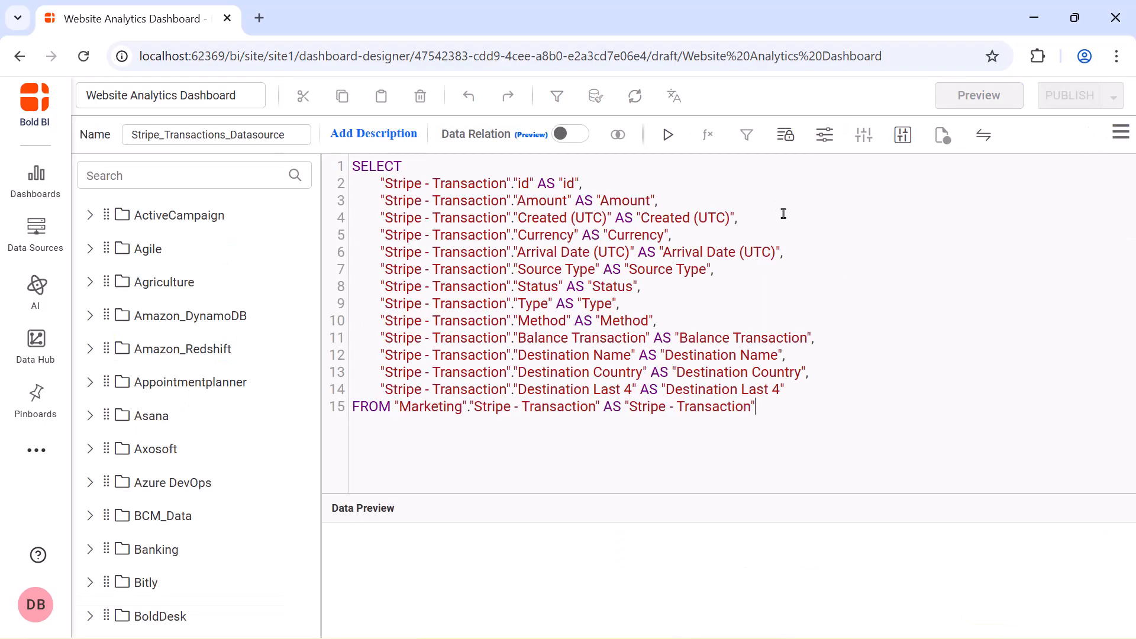
pyautogui.click(1119, 132)
pyautogui.click(1087, 177)
pyautogui.click(1094, 131)
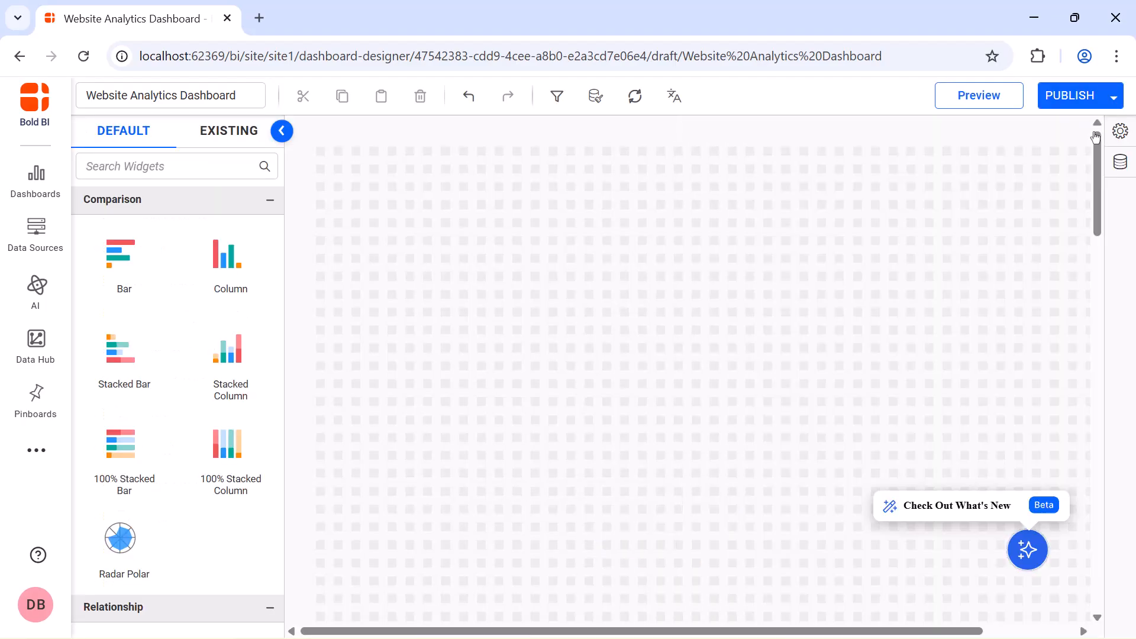
# Add a Number Card to the canvas's upper-left corner and resize it to a wide, short rectangle.
pyautogui.click(240, 164)
pyautogui.write('num')
pyautogui.moveTo(120, 255); pyautogui.dragTo(321, 163)
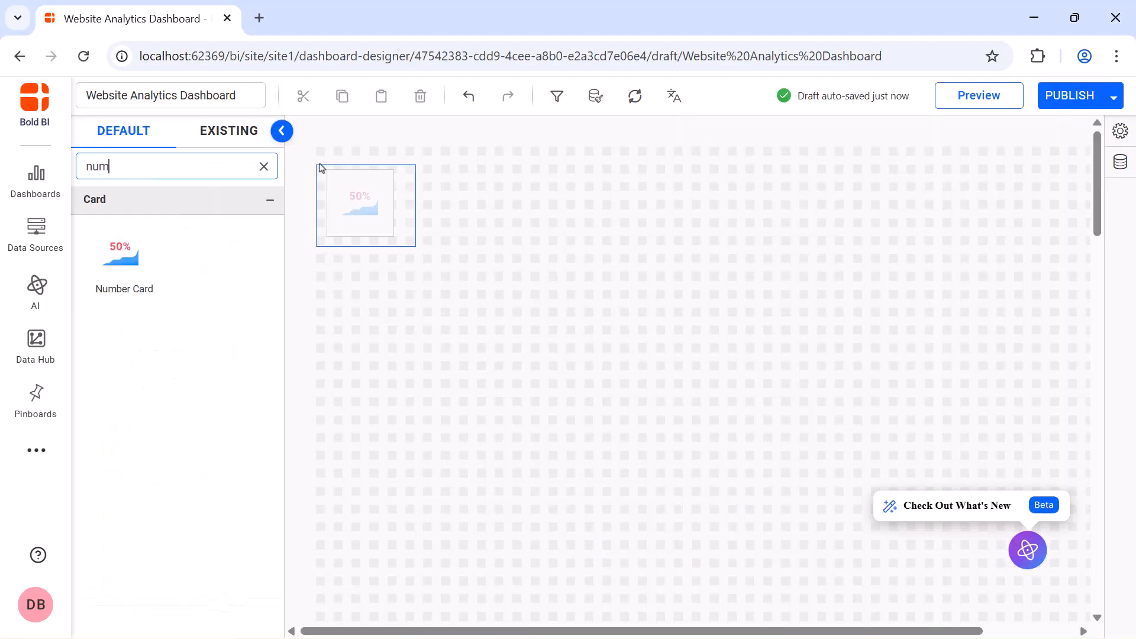
pyautogui.moveTo(414, 226); pyautogui.dragTo(475, 202)
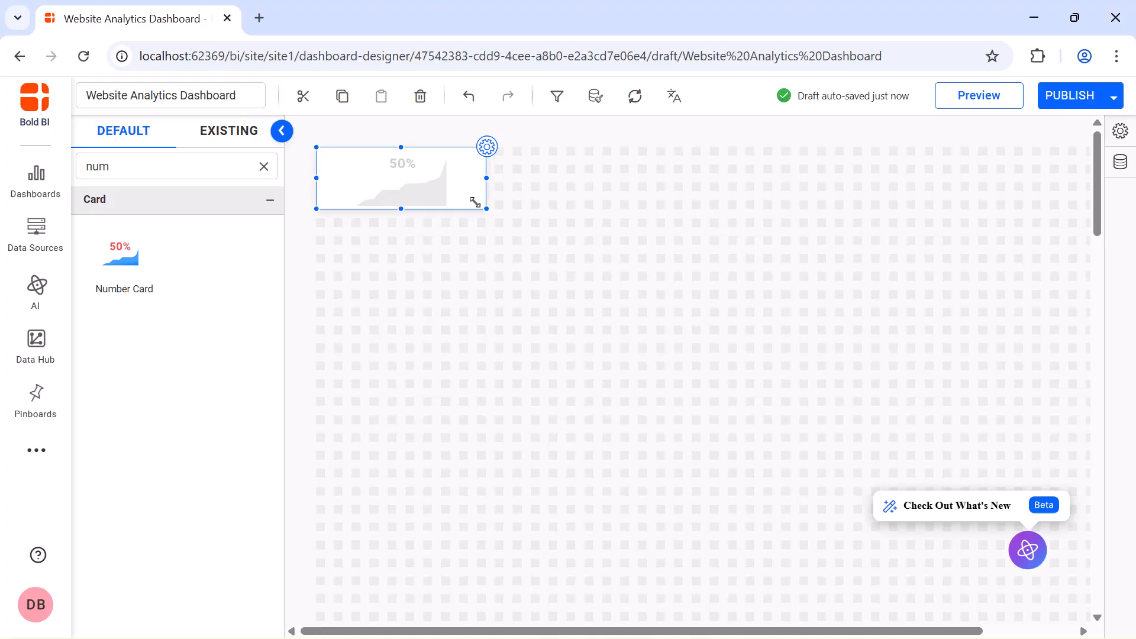
# Rename the number card as Visitors.
pyautogui.click(486, 148)
pyautogui.doubleClick(822, 186)
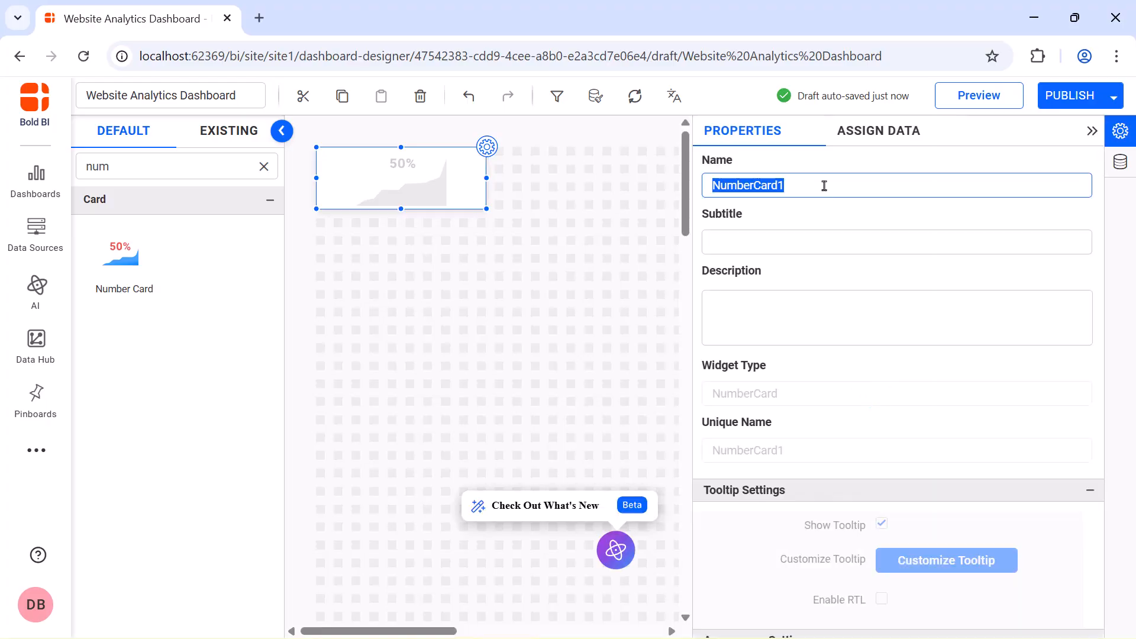
pyautogui.press('BackSpace')
pyautogui.write('Visitors')
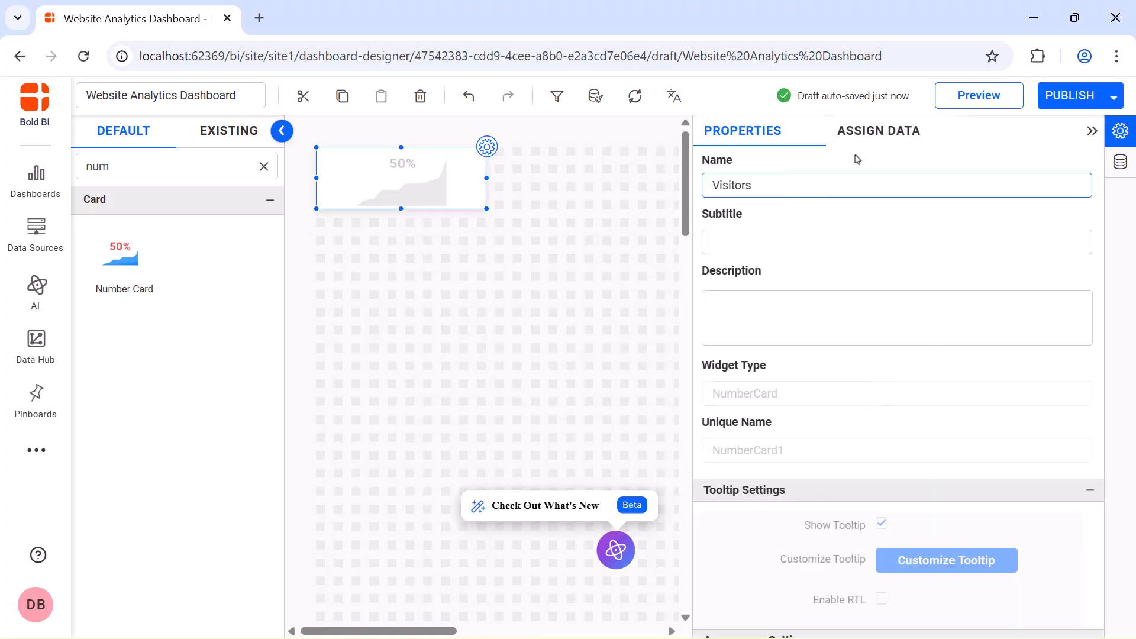
# Assign Pages / Session from GA_Channel_Stripes_Payouts_Datasource as the Visitors card's measure.
pyautogui.click(867, 131)
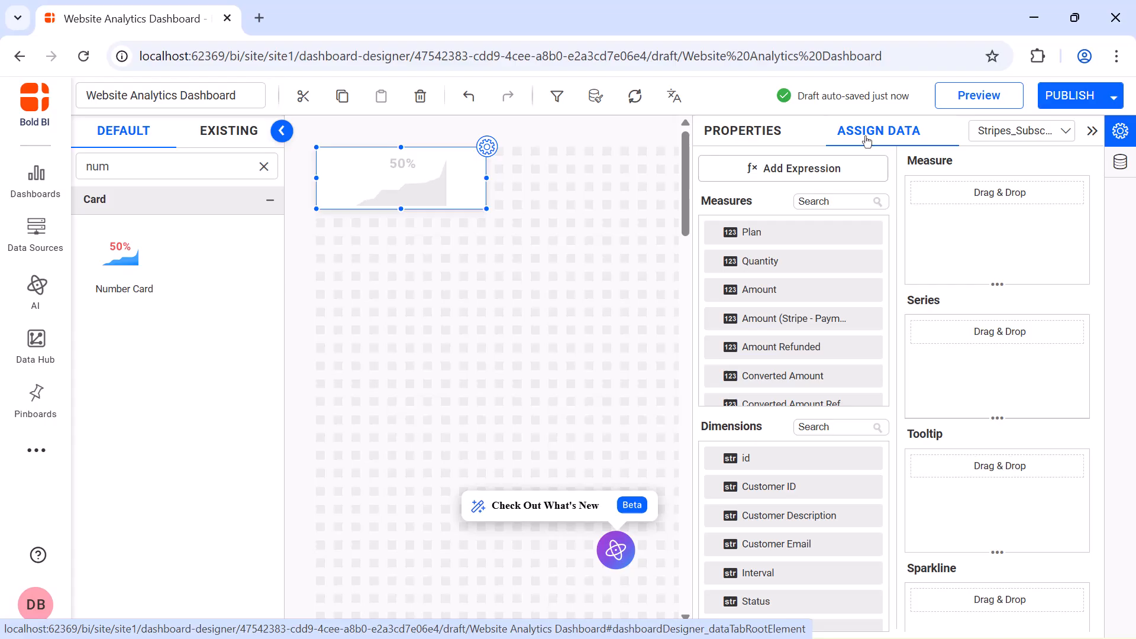
pyautogui.click(972, 131)
pyautogui.click(982, 189)
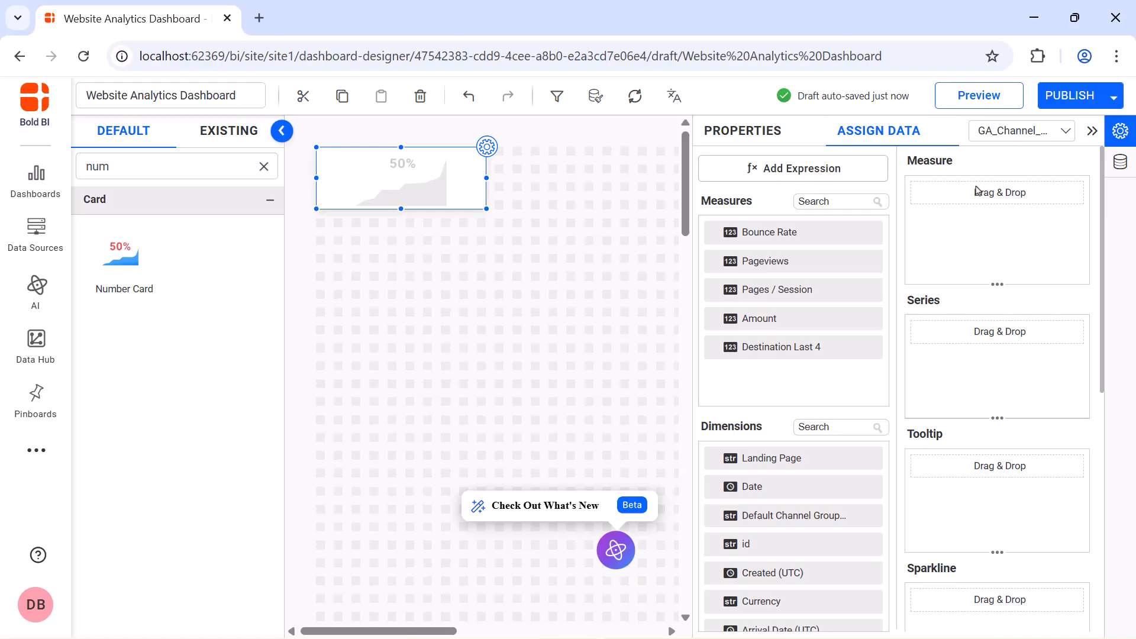
pyautogui.moveTo(840, 301); pyautogui.dragTo(921, 243)
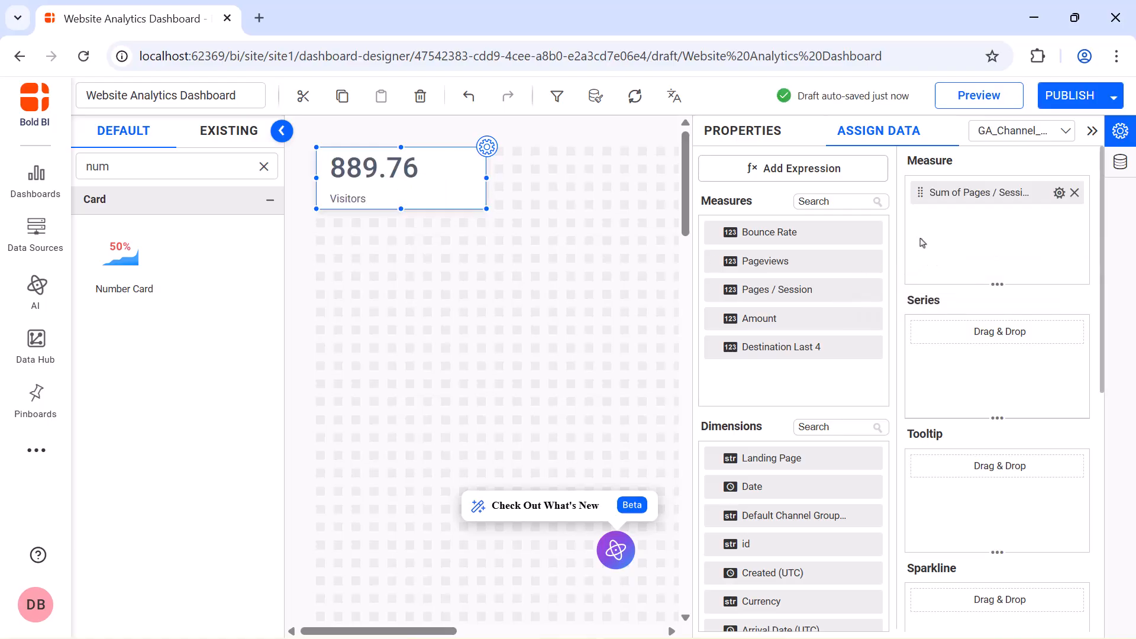
# Format the Pages / Session measure to show whole numbers without decimals.
pyautogui.click(1059, 192)
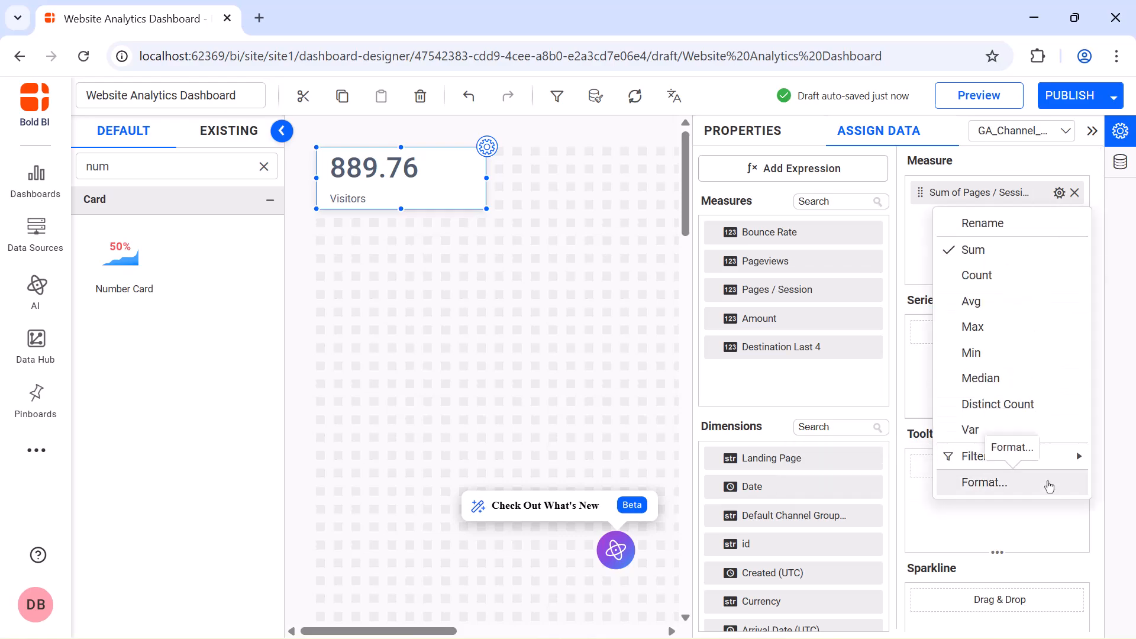
pyautogui.click(1047, 481)
pyautogui.scroll(-2, 568, 312)
pyautogui.click(691, 537)
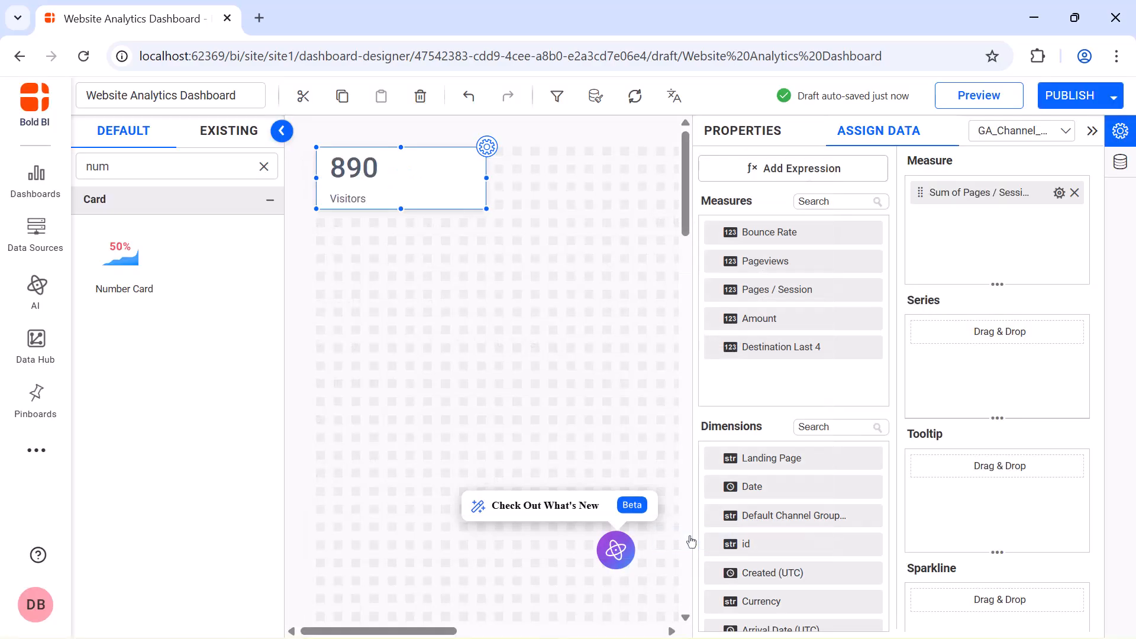
# Set the Visitors card's horizontal alignment to Center.
pyautogui.click(743, 130)
pyautogui.scroll(-5, 911, 275)
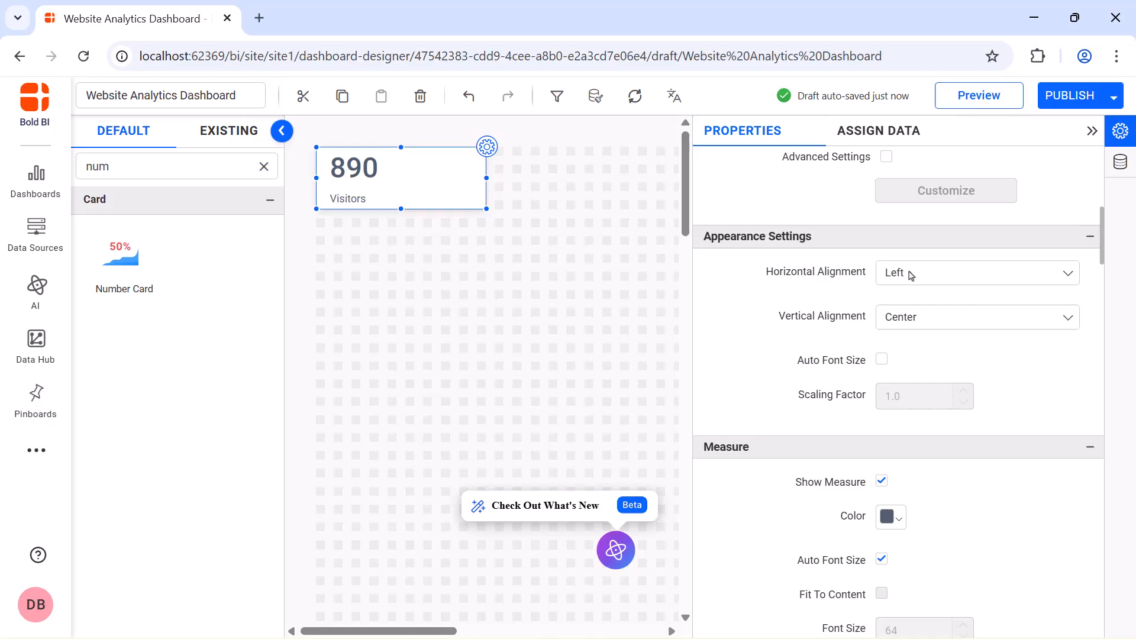
pyautogui.click(911, 275)
pyautogui.click(911, 326)
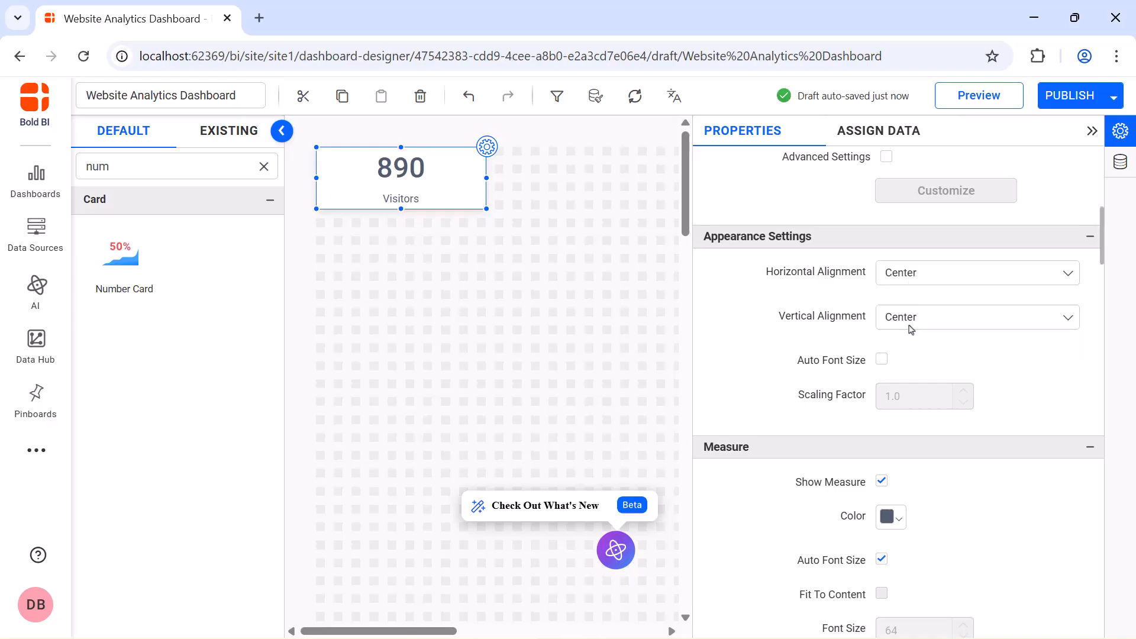
# Turn off the measure's auto font size and set its font size to 32.
pyautogui.scroll(-3, 880, 355)
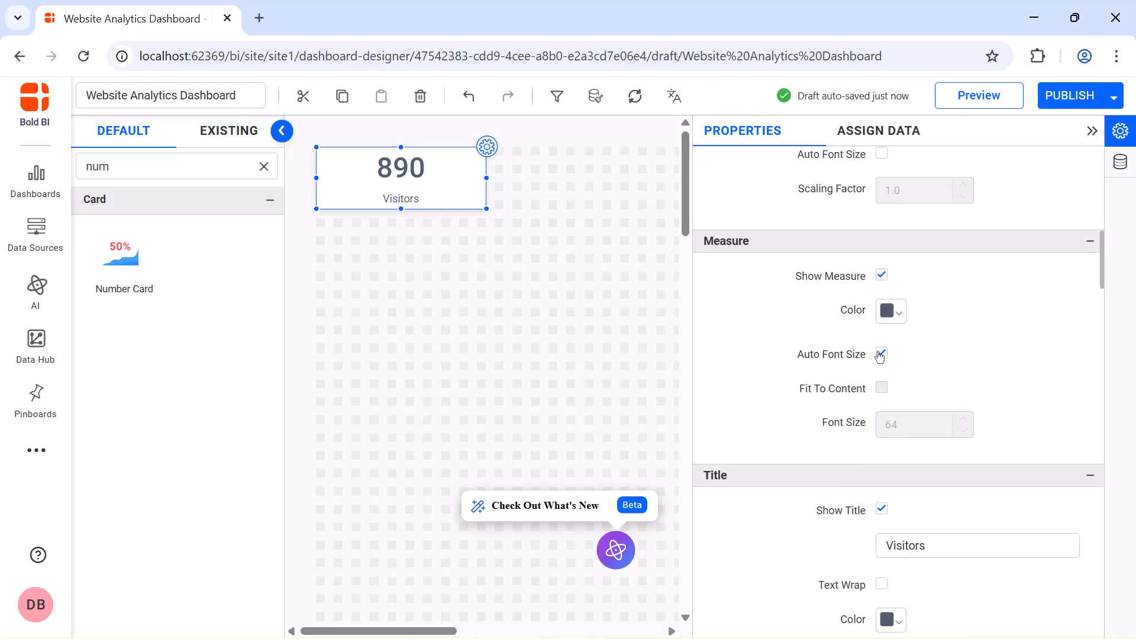
pyautogui.click(881, 353)
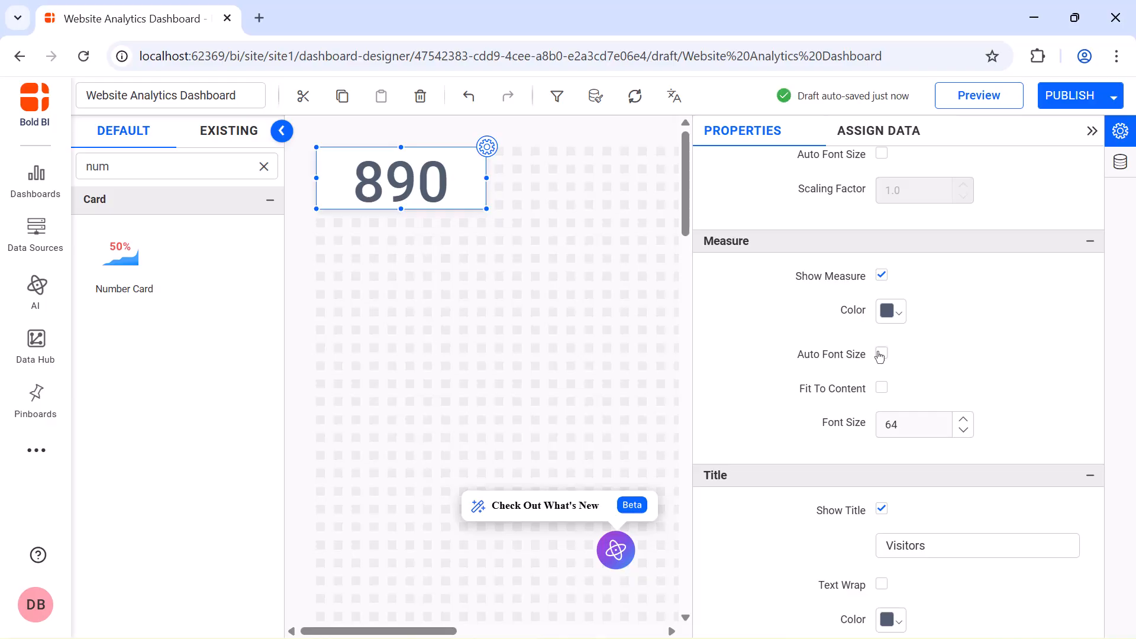
pyautogui.doubleClick(908, 427)
pyautogui.write('32')
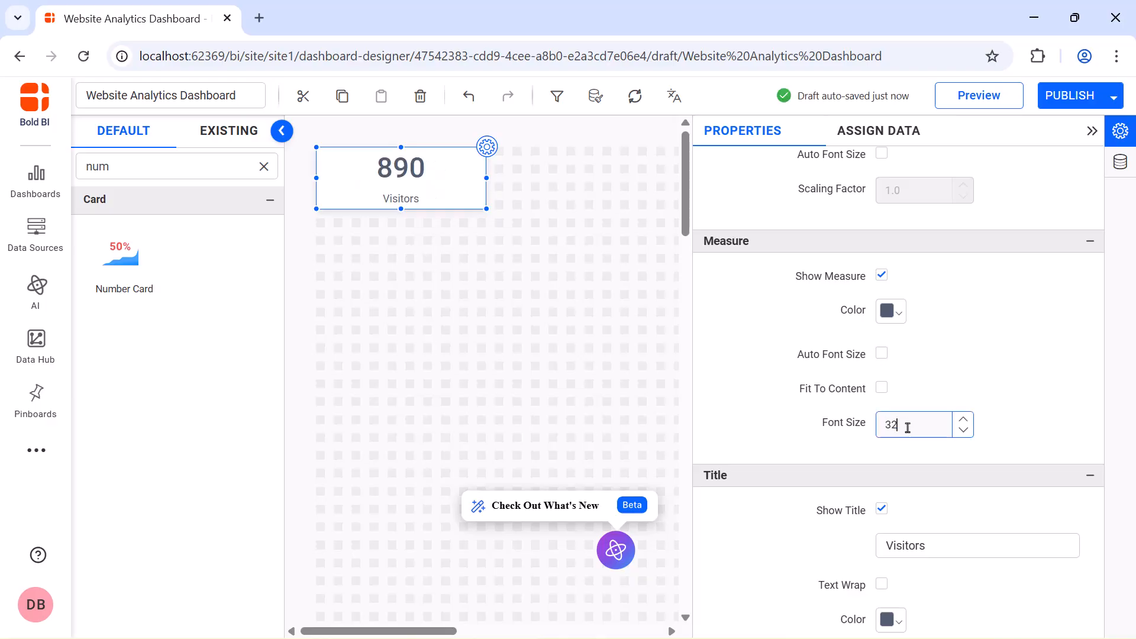
# Place the Visitors card's title at the Top position with auto font size off, and enable the card's animation.
pyautogui.scroll(-5, 907, 414)
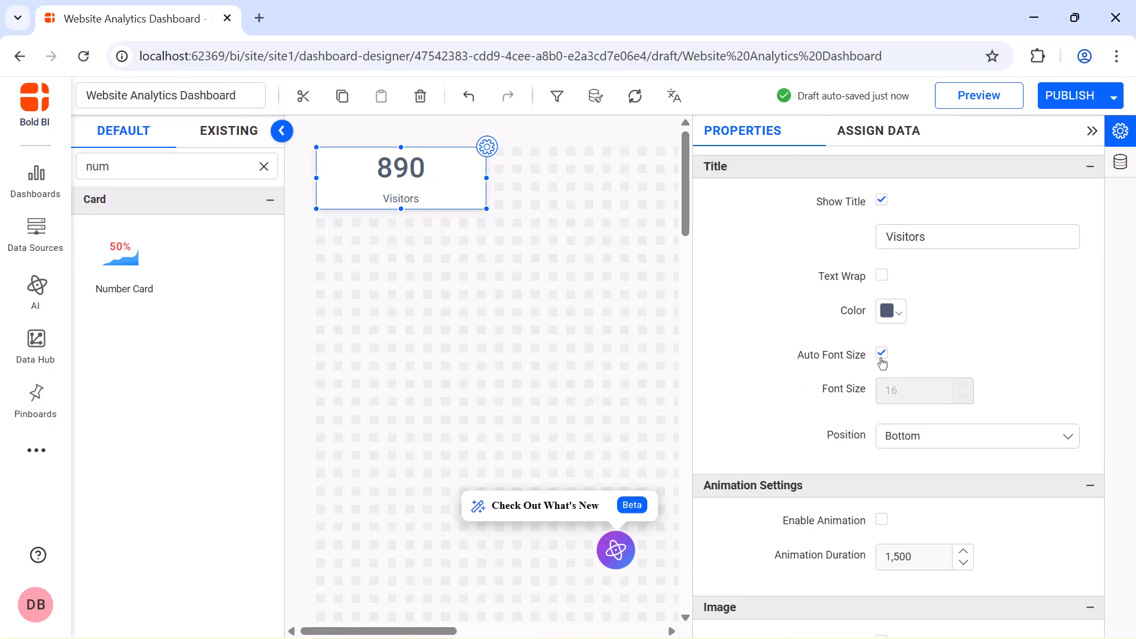
pyautogui.click(881, 354)
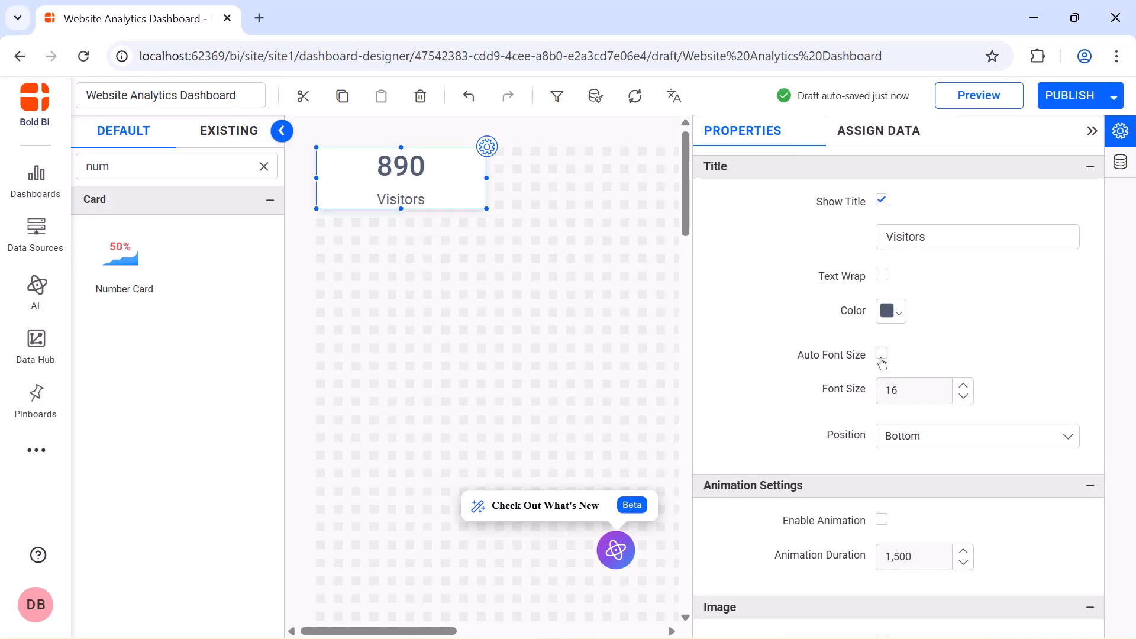
pyautogui.click(915, 438)
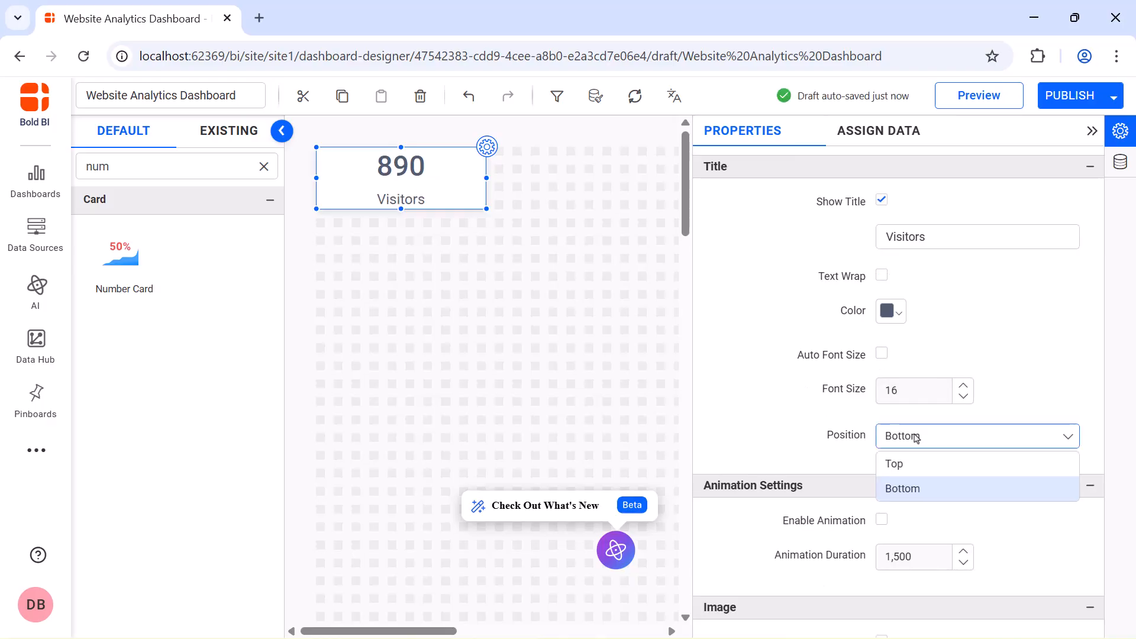
pyautogui.click(920, 463)
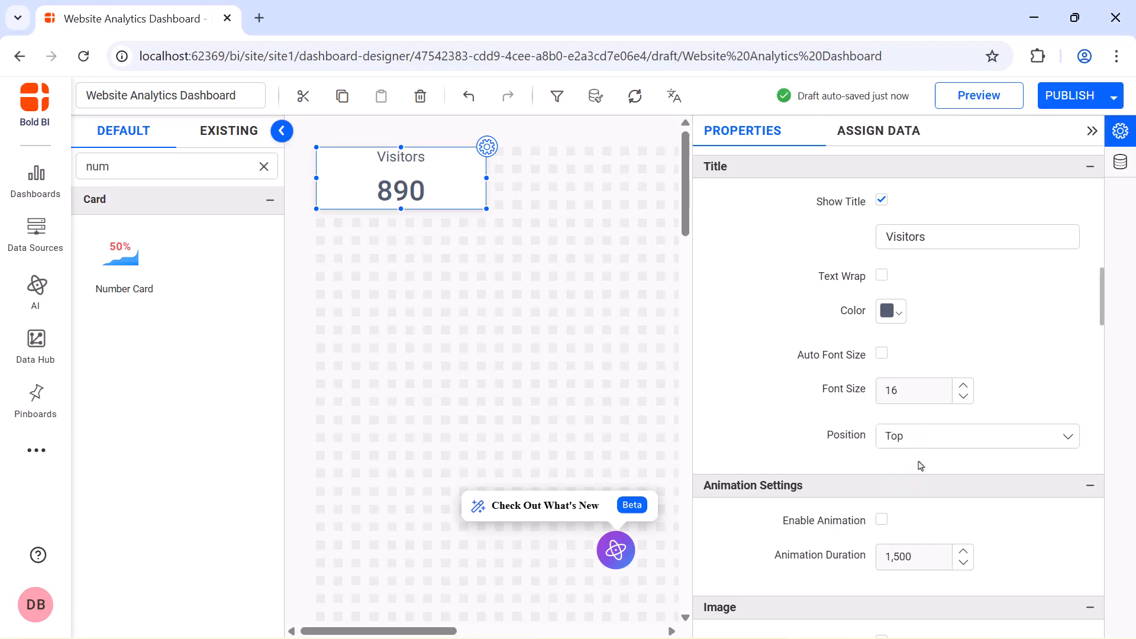
pyautogui.click(882, 520)
pyautogui.click(1091, 132)
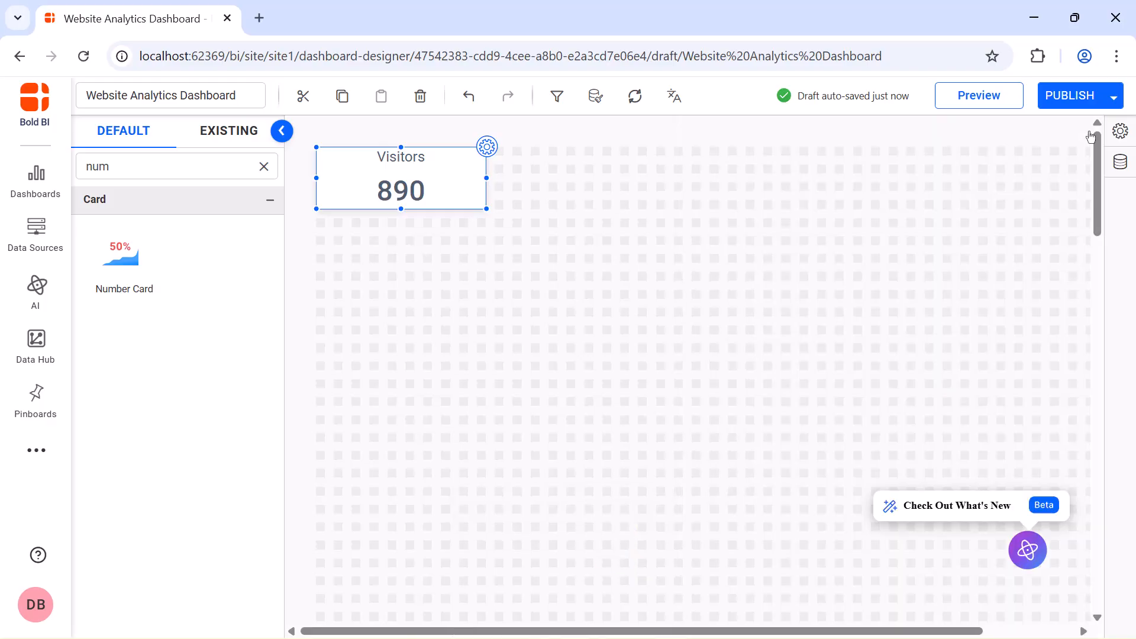
# Add a second number card directly below the Visitors card and name it Leads.
pyautogui.moveTo(123, 254); pyautogui.dragTo(323, 228)
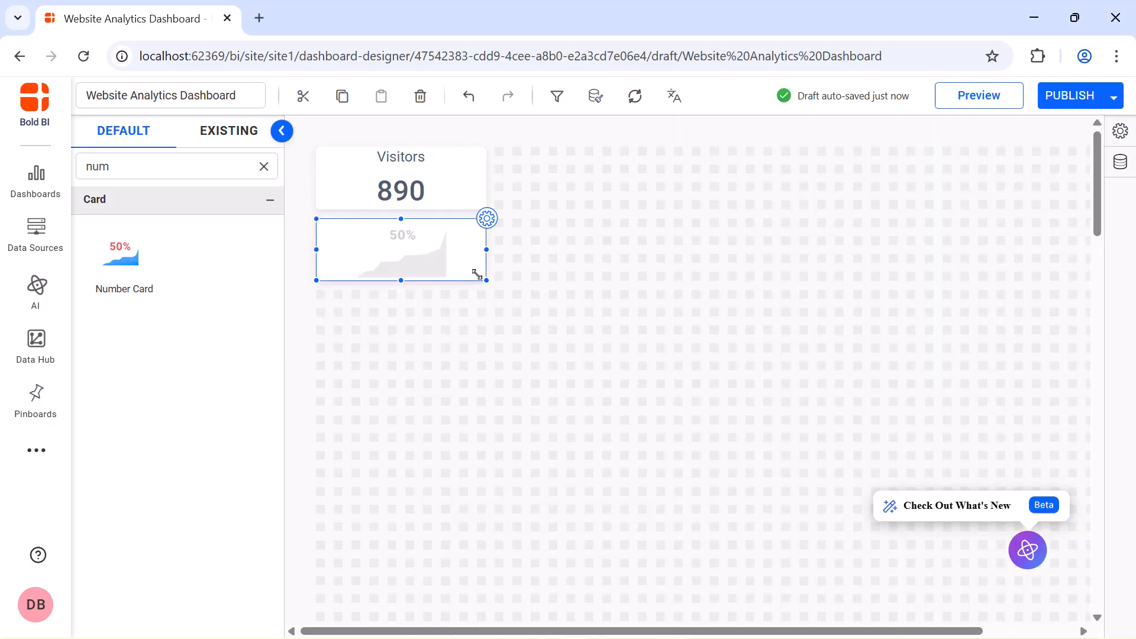
pyautogui.click(487, 221)
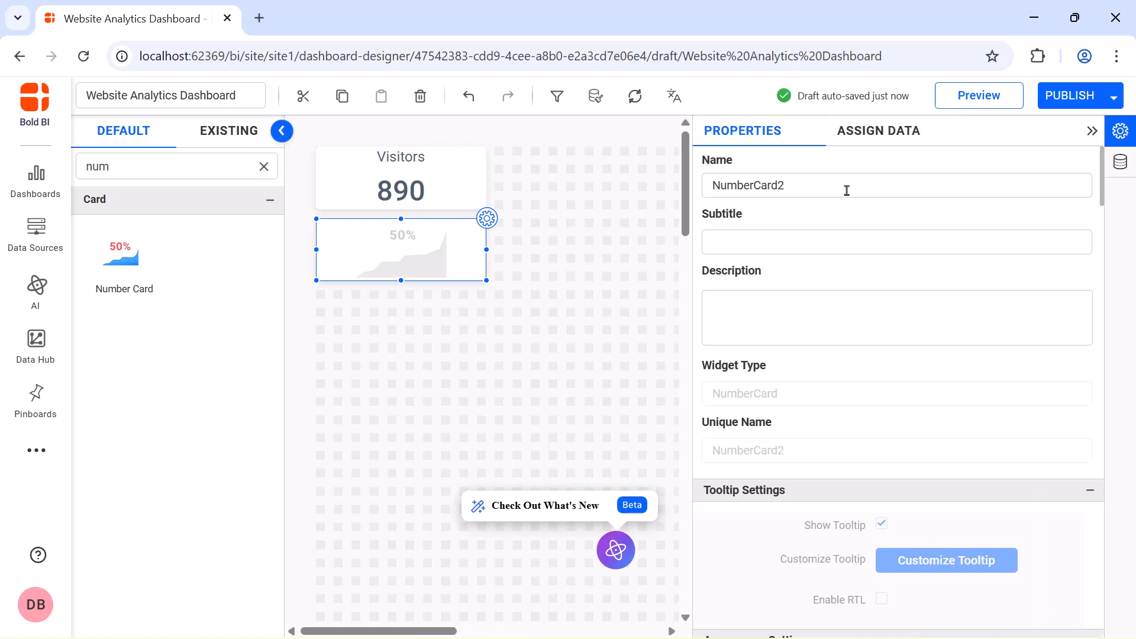
pyautogui.tripleClick(845, 188)
pyautogui.press('BackSpace')
pyautogui.write('Leads')
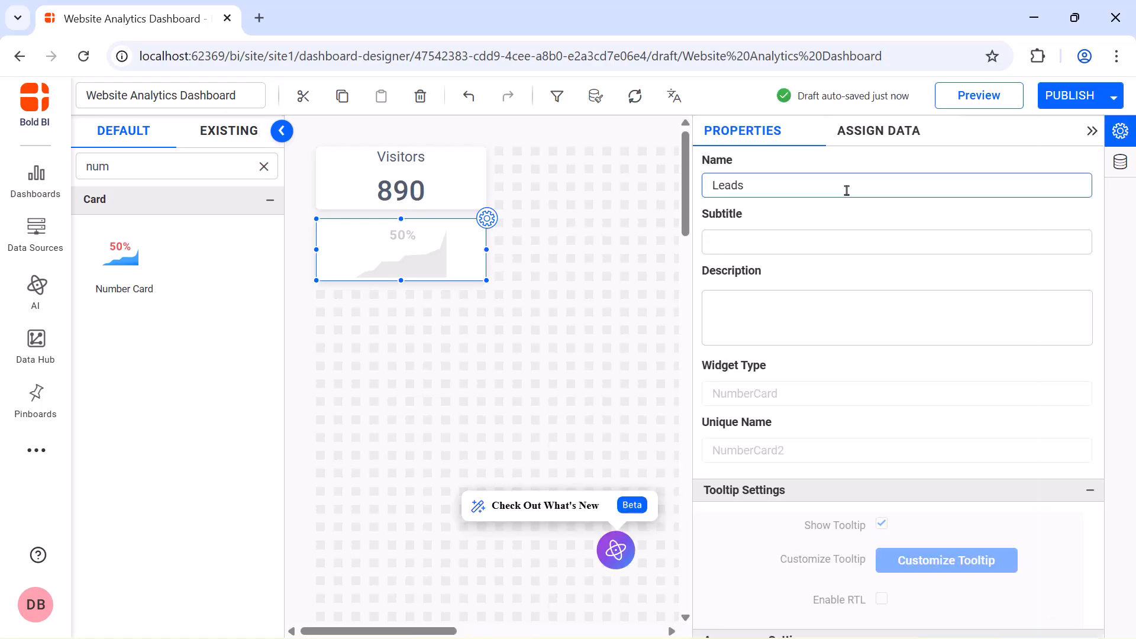
# Create an expression named Leads with IF([Status]='trialing' OR [Status]='trailing' OR [Status]='canceled' AND [Status (Stripe - Payments)]='null',1,0).
pyautogui.click(878, 131)
pyautogui.click(868, 168)
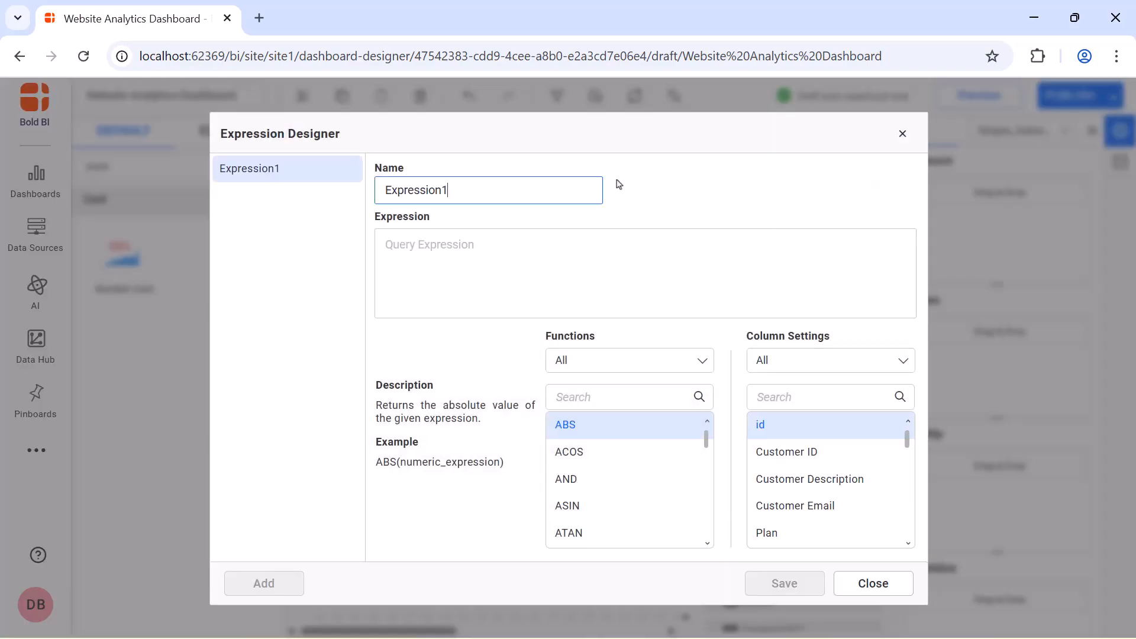
pyautogui.hotkey('ctrl', 'a')
pyautogui.press('BackSpace')
pyautogui.write('Leads')
pyautogui.click(562, 251)
pyautogui.write("IF([Status]='trialing' OR [Status]='trailing'  OR [Status]='canceled' AND [Status (Stripe - Payments)]='null',1,0)")
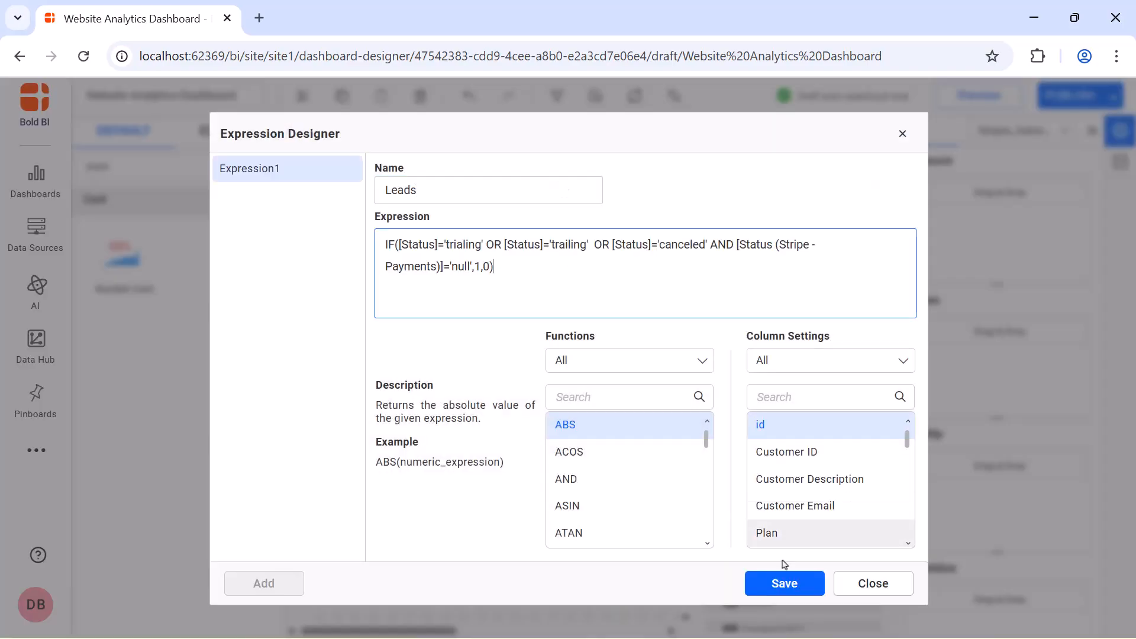
pyautogui.click(783, 583)
pyautogui.click(902, 133)
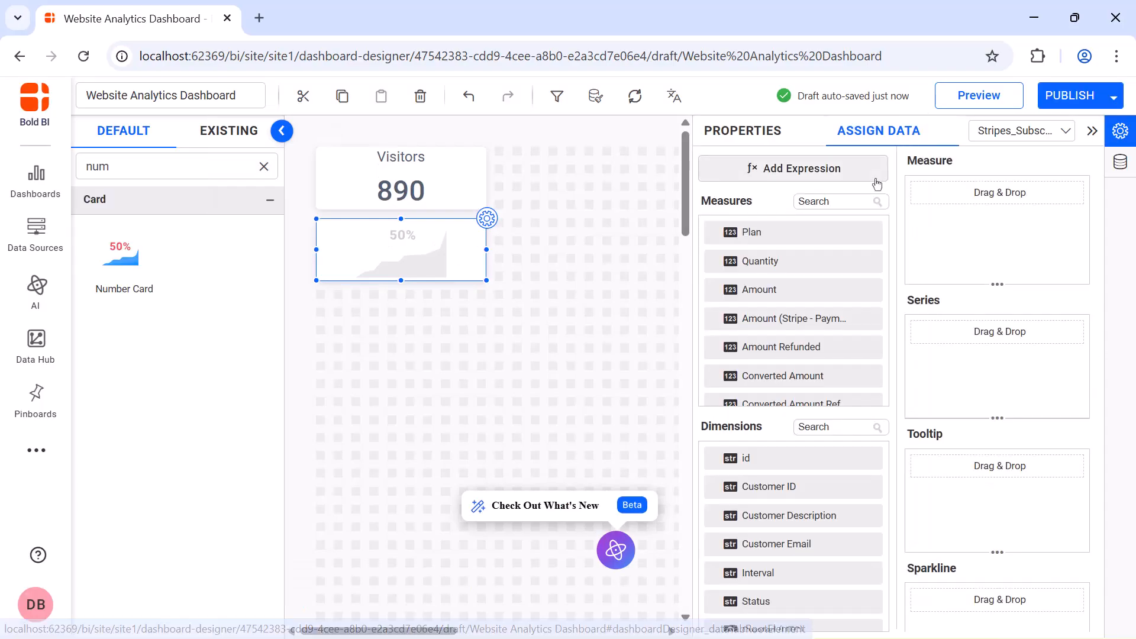
# Assign the Leads expression as the measure of the Leads card.
pyautogui.click(862, 201)
pyautogui.write('le')
pyautogui.moveTo(755, 232); pyautogui.dragTo(936, 216)
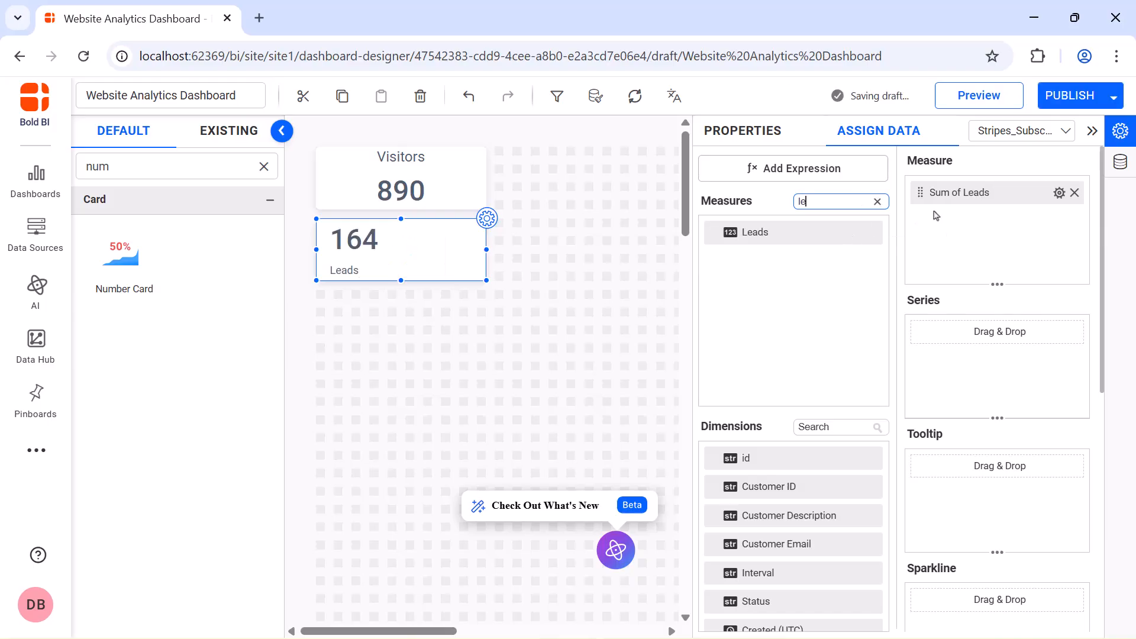
# Set the Leads card's horizontal alignment to Center and its measure to font size 32 with auto font size off.
pyautogui.click(758, 133)
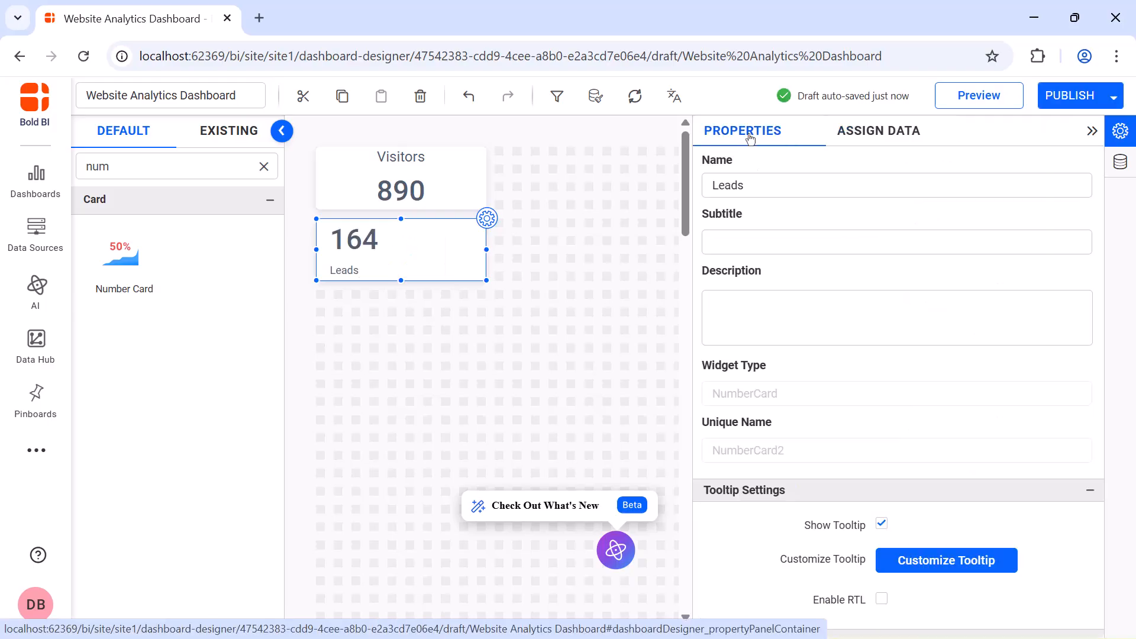
pyautogui.scroll(-5, 917, 273)
pyautogui.click(918, 273)
pyautogui.click(918, 328)
pyautogui.scroll(-3, 915, 327)
pyautogui.click(882, 354)
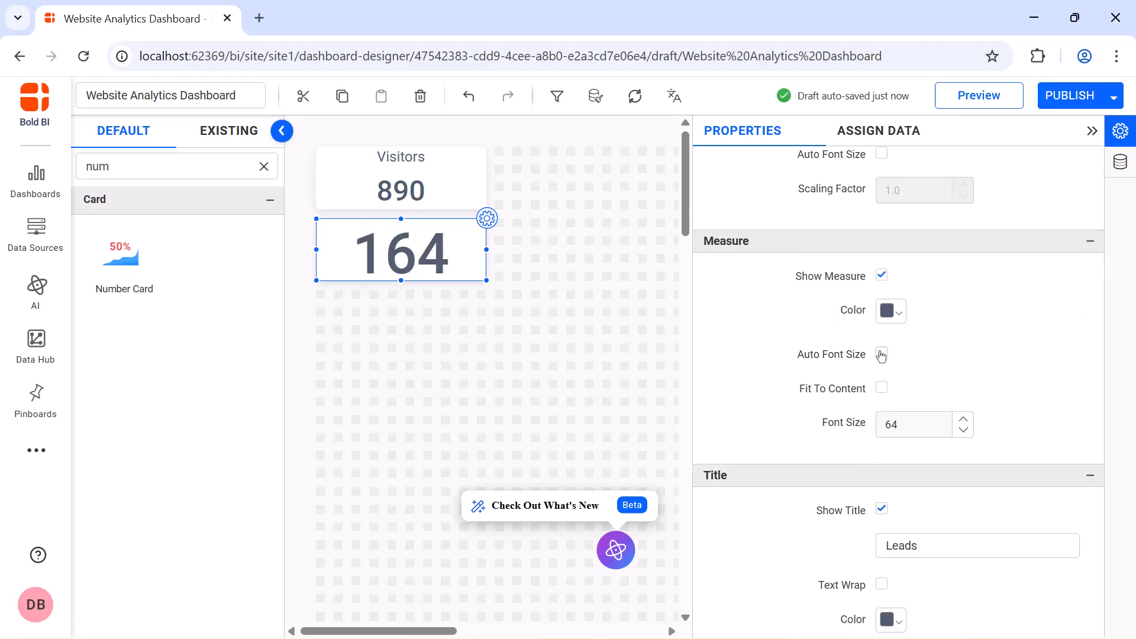
pyautogui.doubleClick(913, 424)
pyautogui.write('32')
# Turn off the Leads title's auto font size, position the title at Top and enable animation for the card.
pyautogui.scroll(-5, 913, 424)
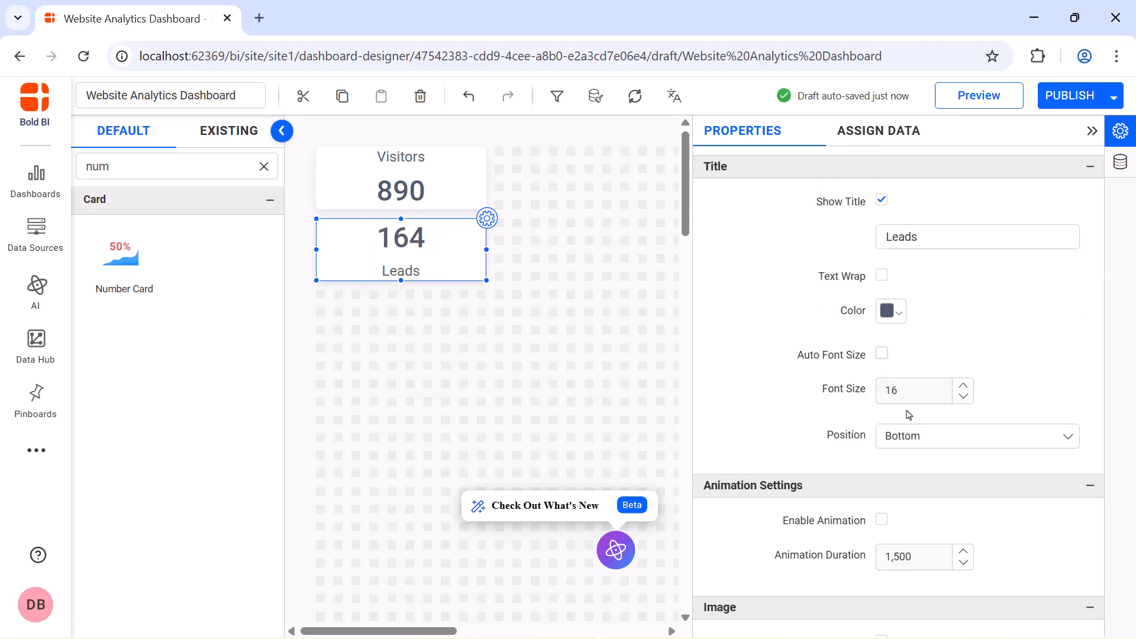
pyautogui.click(921, 437)
pyautogui.click(920, 466)
pyautogui.scroll(-3, 921, 468)
pyautogui.click(882, 365)
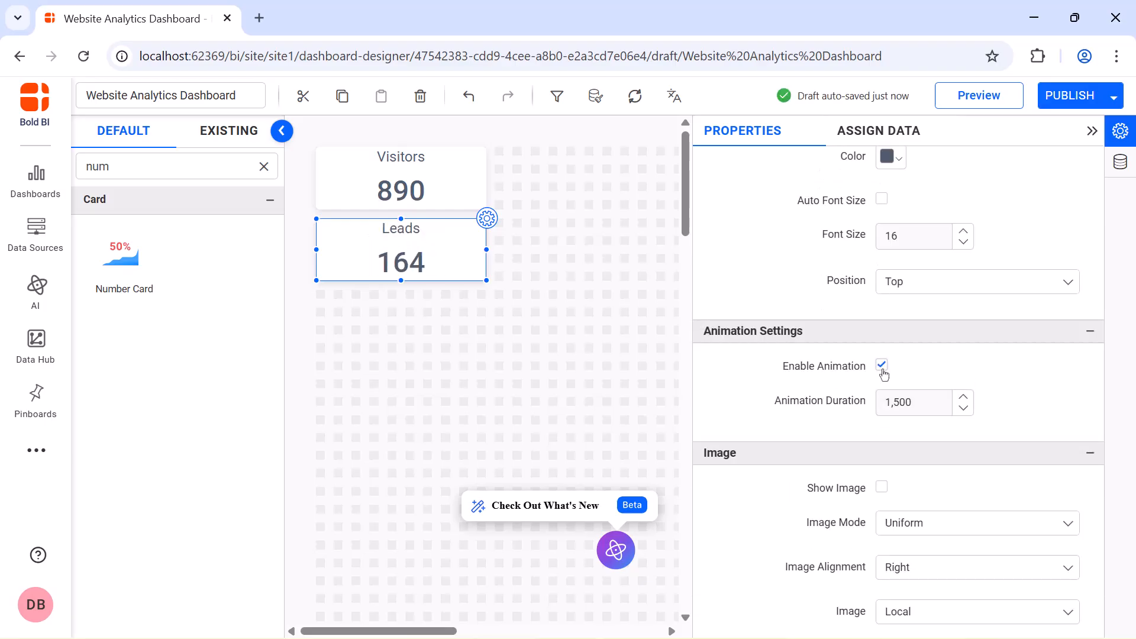
pyautogui.click(1091, 131)
# Add a third number card directly below the Leads card and name it Qualified Leads.
pyautogui.moveTo(147, 282); pyautogui.dragTo(314, 304)
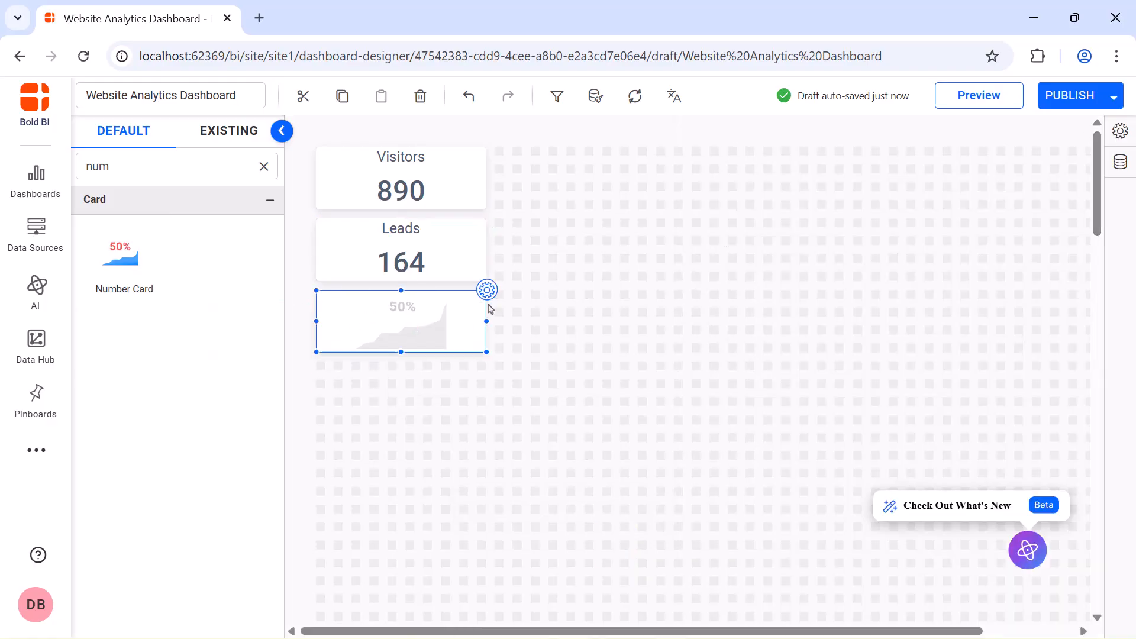
pyautogui.click(487, 291)
pyautogui.doubleClick(848, 185)
pyautogui.write('Qualified Leads')
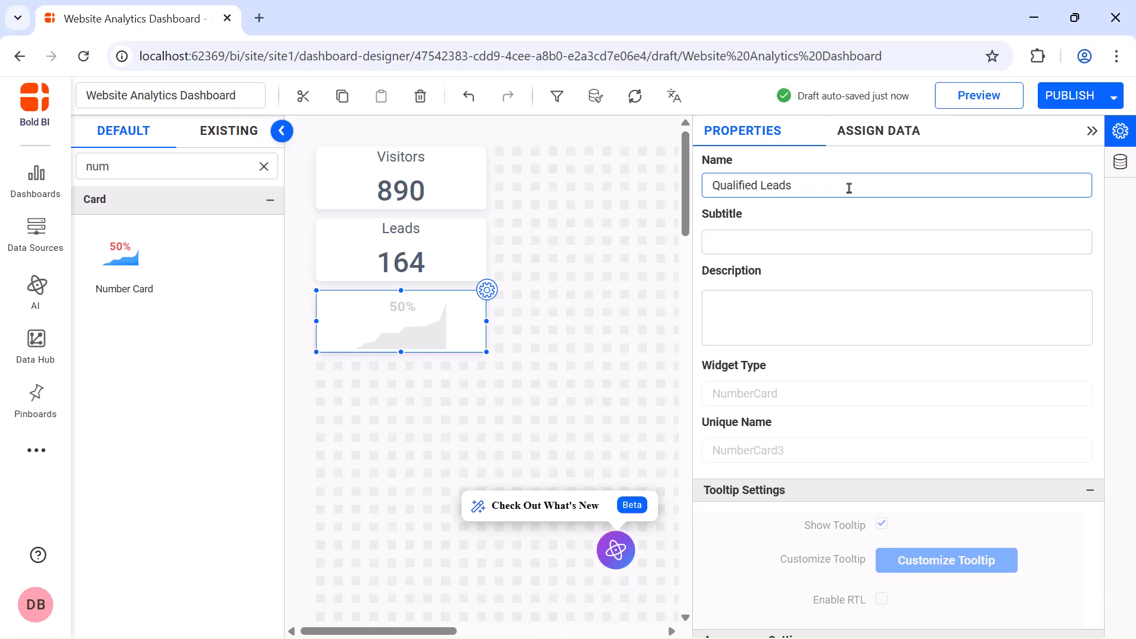
# Create an expression named Qualified Leads with IF([Status]='trialing' OR [Status]= 'trailing' AND [Status (Stripe - Payments)]='requires_payment_method',1,0).
pyautogui.click(867, 132)
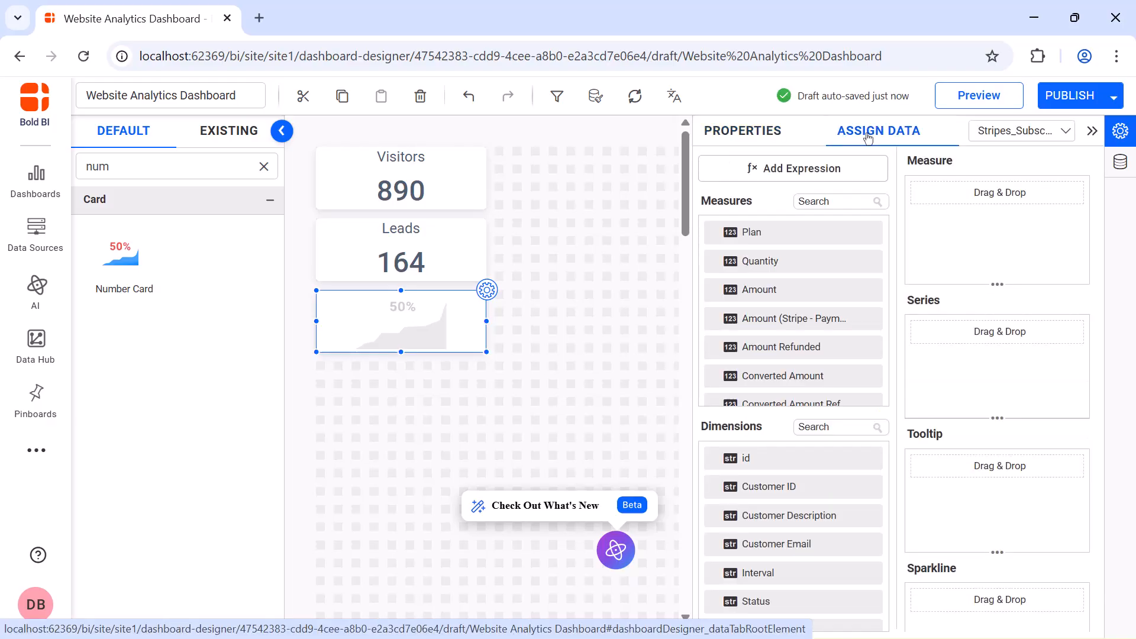
pyautogui.click(857, 170)
pyautogui.click(295, 578)
pyautogui.doubleClick(505, 187)
pyautogui.write('Qualified Leads')
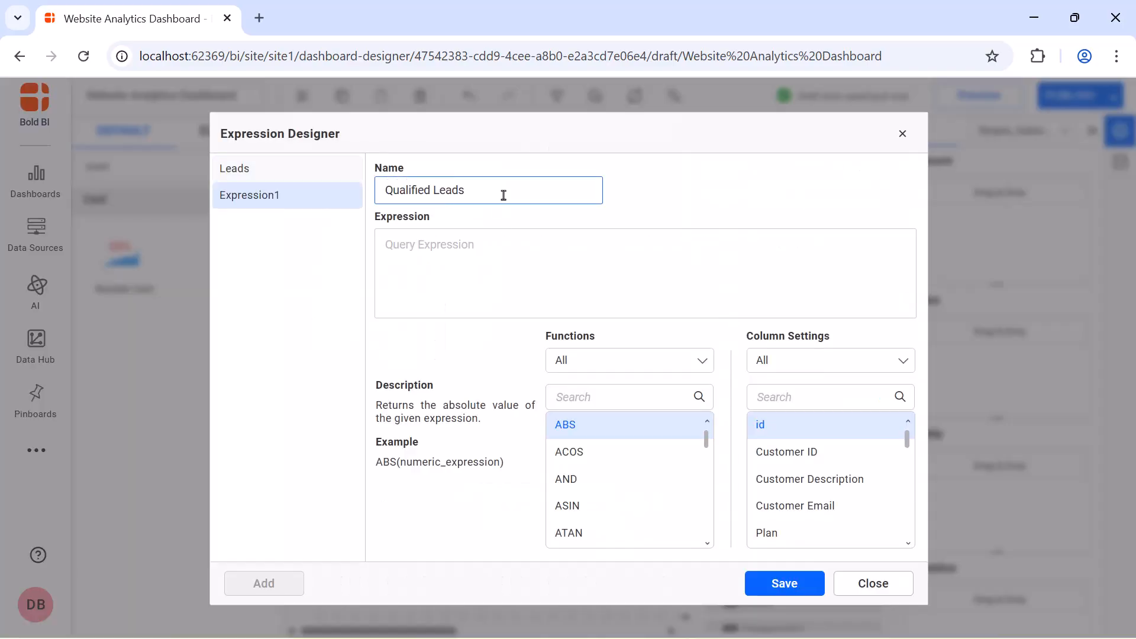
pyautogui.click(502, 246)
pyautogui.write("IF([Status]='trialing' OR [Status]= 'trailing' AND [Status (Stripe - Payments)]='requires_payment_method',1,0)")
pyautogui.click(765, 589)
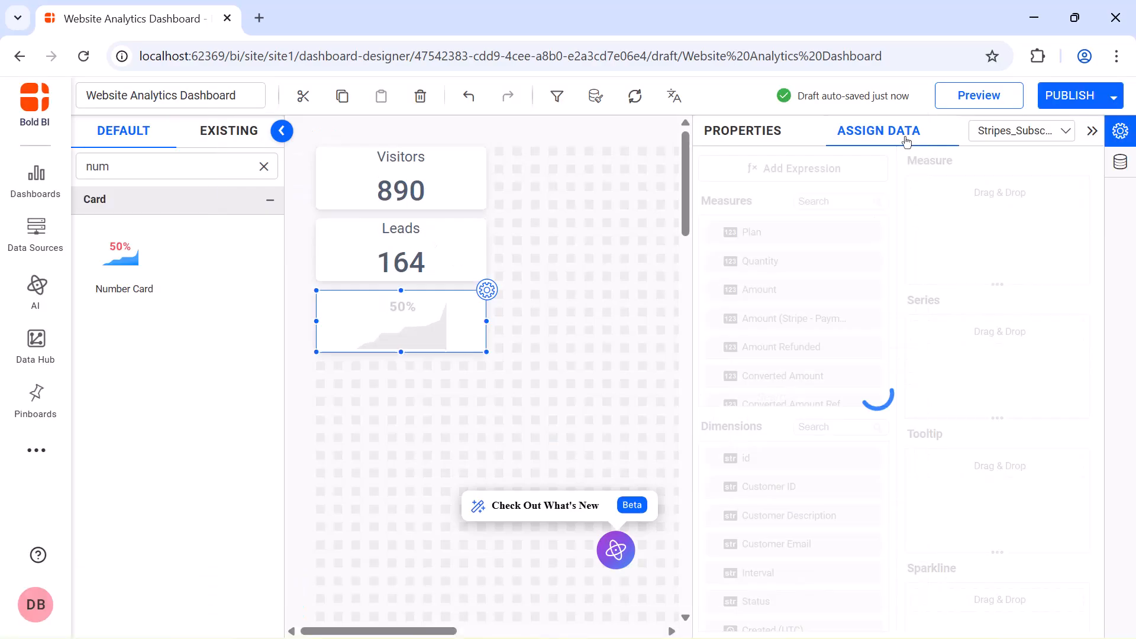
# Assign the Qualified Leads expression as the measure of the Qualified Leads card.
pyautogui.click(861, 201)
pyautogui.write('qu')
pyautogui.moveTo(852, 261); pyautogui.dragTo(917, 226)
# Center the Qualified Leads card horizontally and set its measure to font size 32 with auto font size off.
pyautogui.click(742, 131)
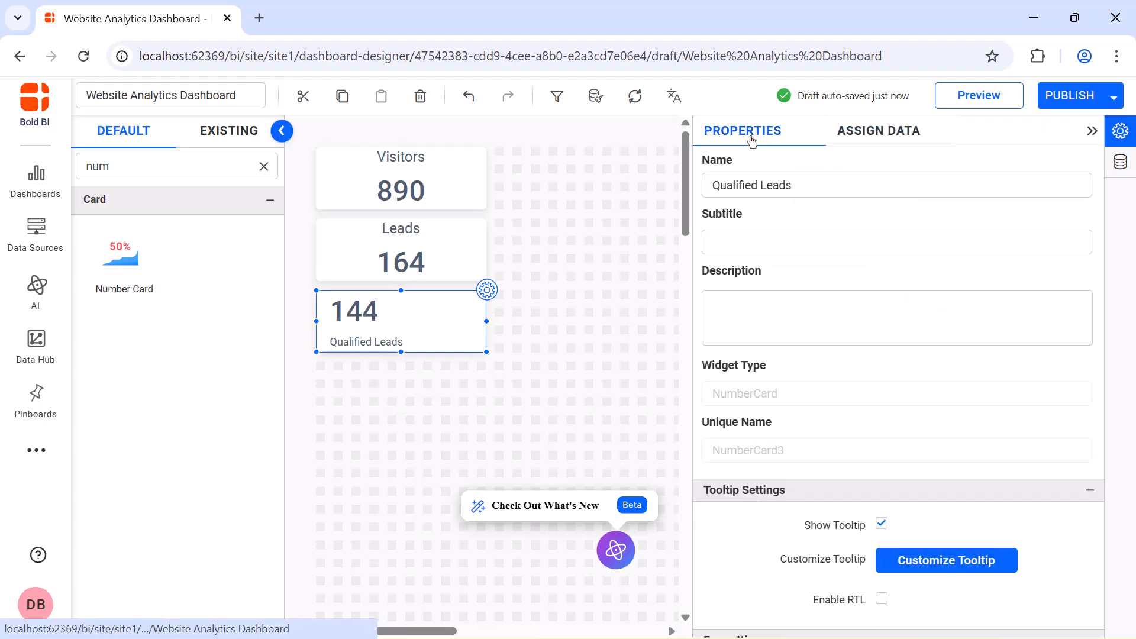
pyautogui.scroll(-5, 887, 248)
pyautogui.click(887, 220)
pyautogui.click(900, 274)
pyautogui.scroll(-3, 899, 296)
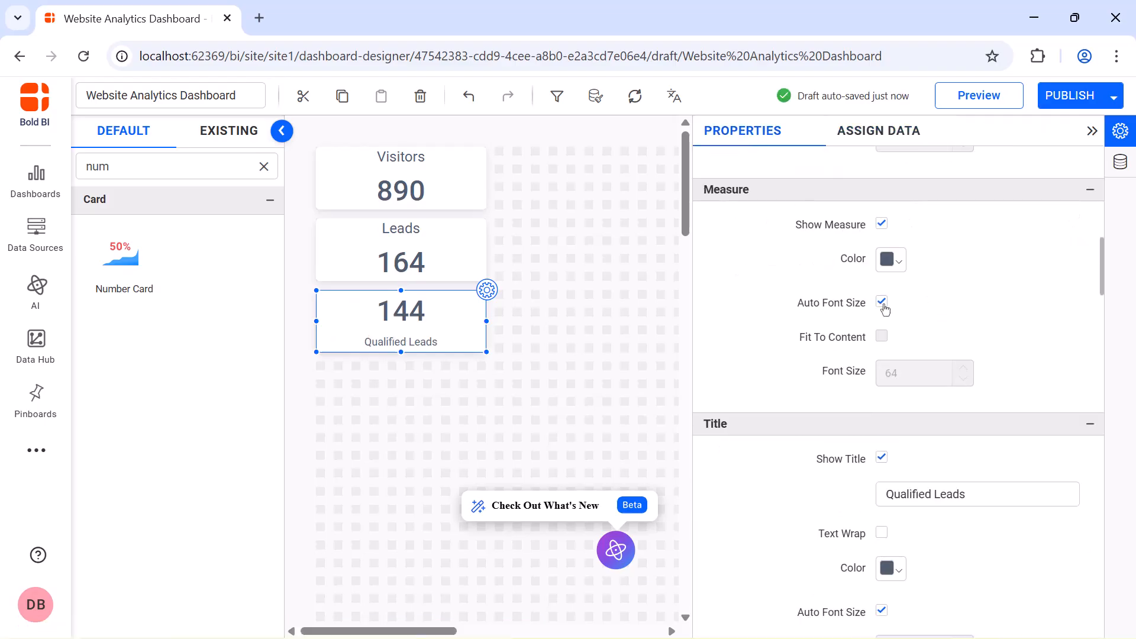
pyautogui.click(881, 302)
pyautogui.click(907, 377)
pyautogui.write('32')
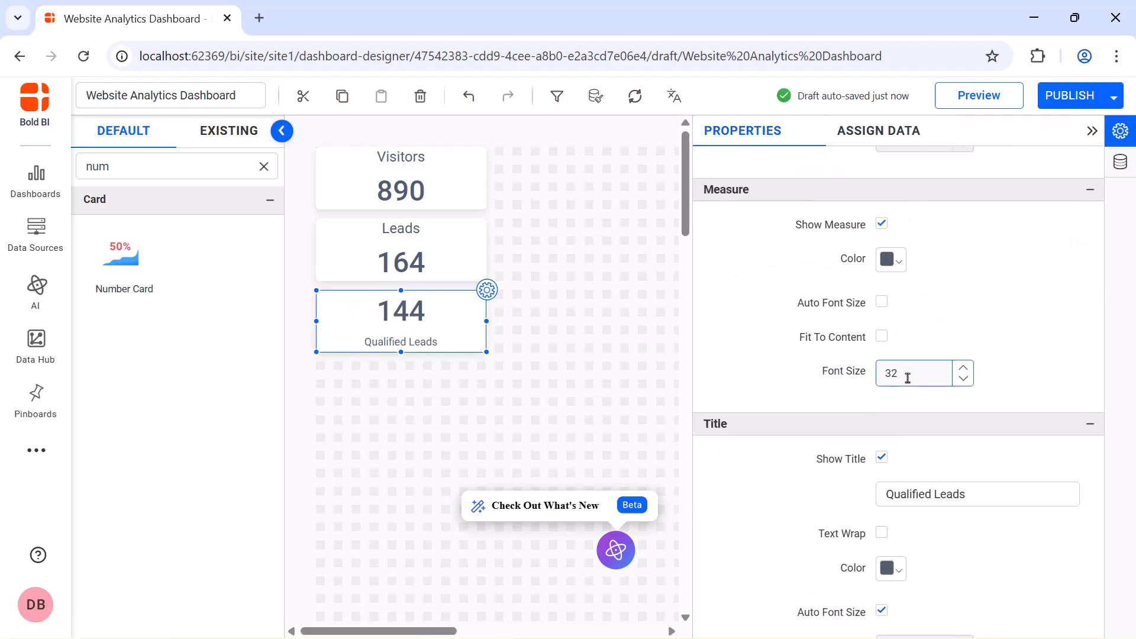
# Place the Qualified Leads title at the Top position with auto font size off, and enable the card's animation.
pyautogui.scroll(-4, 893, 373)
pyautogui.click(881, 354)
pyautogui.click(915, 436)
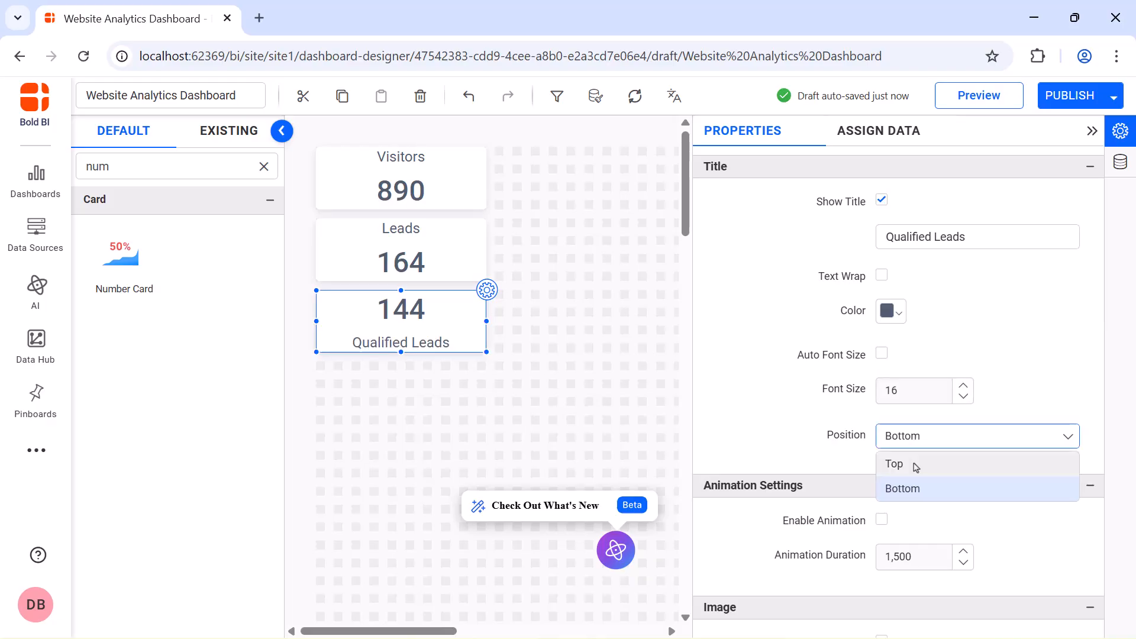
pyautogui.click(915, 464)
pyautogui.scroll(-4, 881, 296)
pyautogui.click(881, 262)
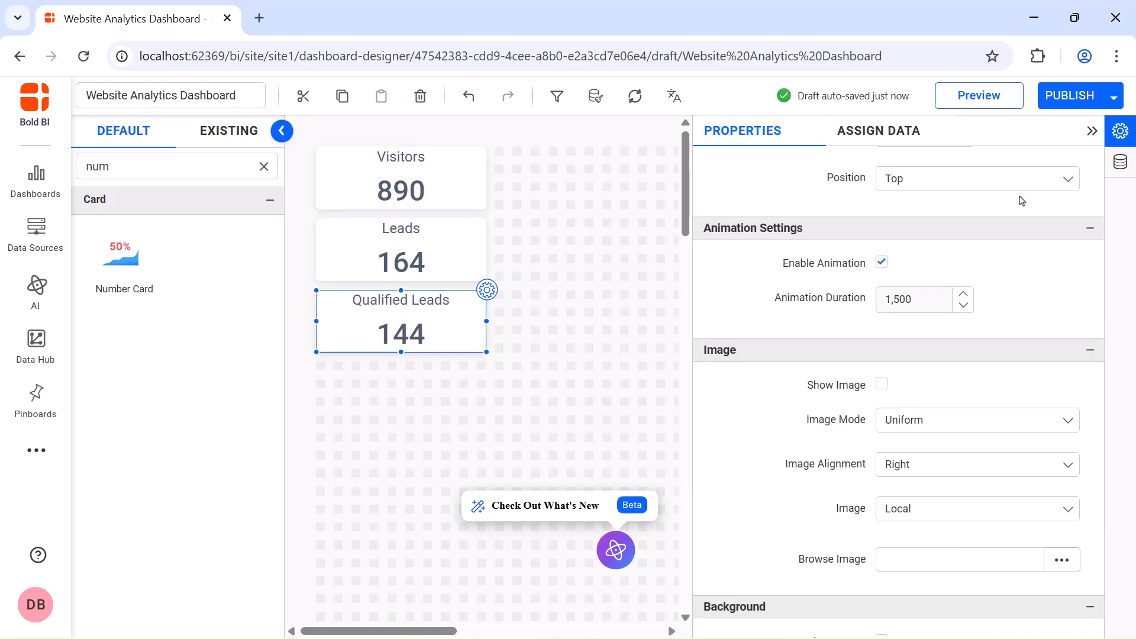
pyautogui.click(1092, 133)
# Add a fourth number card directly below the Qualified Leads card and name it Customers.
pyautogui.moveTo(124, 254); pyautogui.dragTo(379, 402)
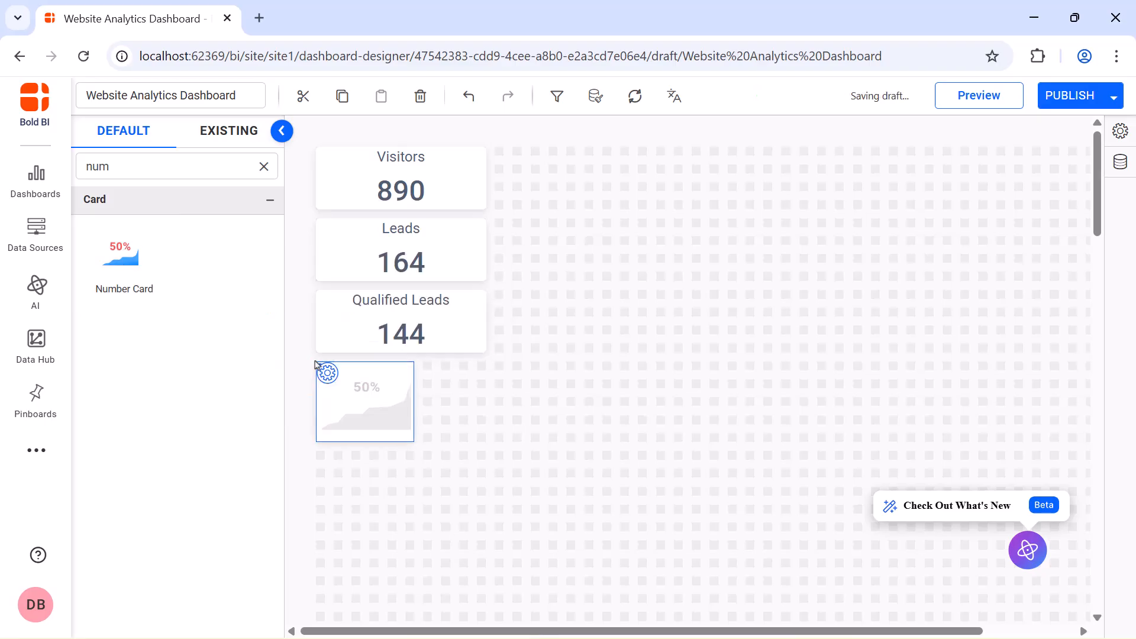
pyautogui.click(485, 363)
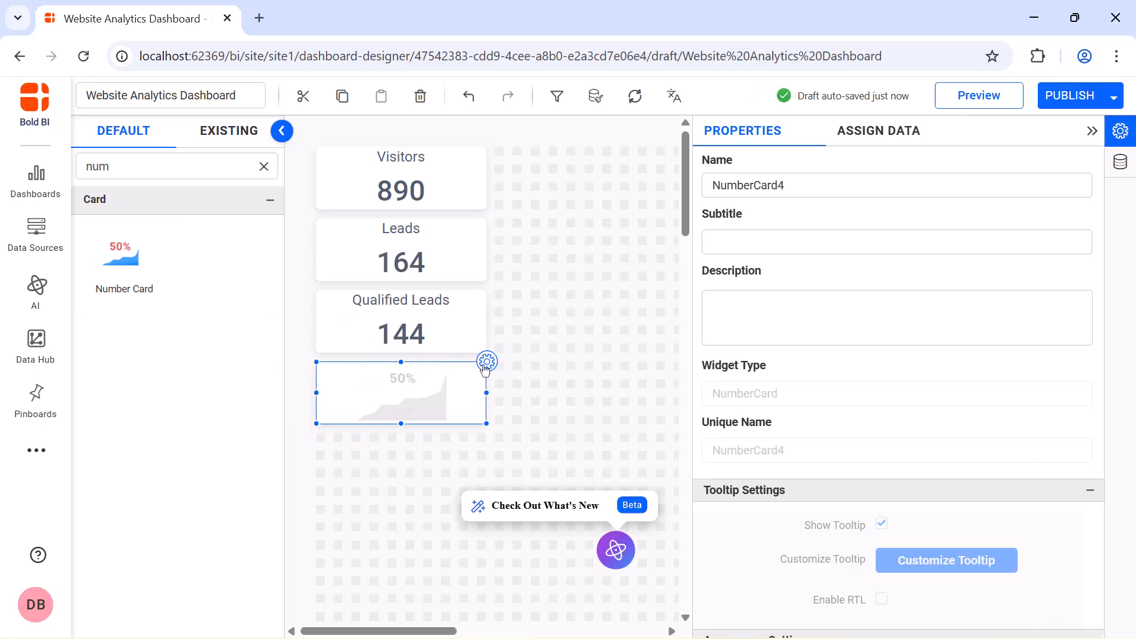
pyautogui.tripleClick(896, 187)
pyautogui.write('Customers')
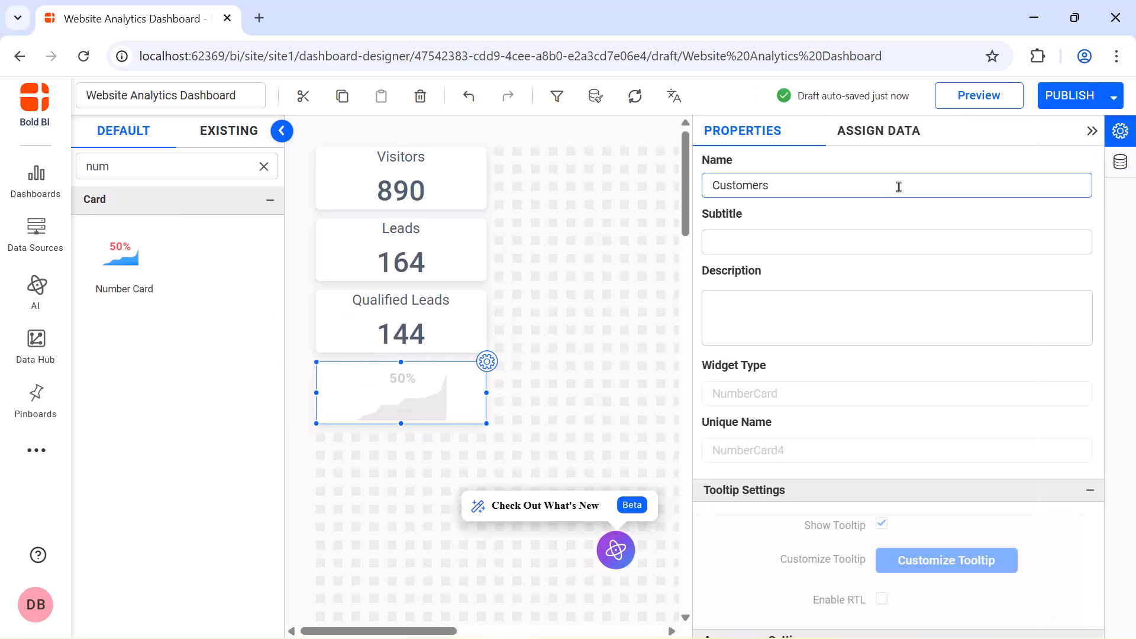
# Create an expression named Customers with IF([Status]='active' AND [Status (Stripe - Payments)]='Paid',[Customer ID],'0').
pyautogui.click(896, 136)
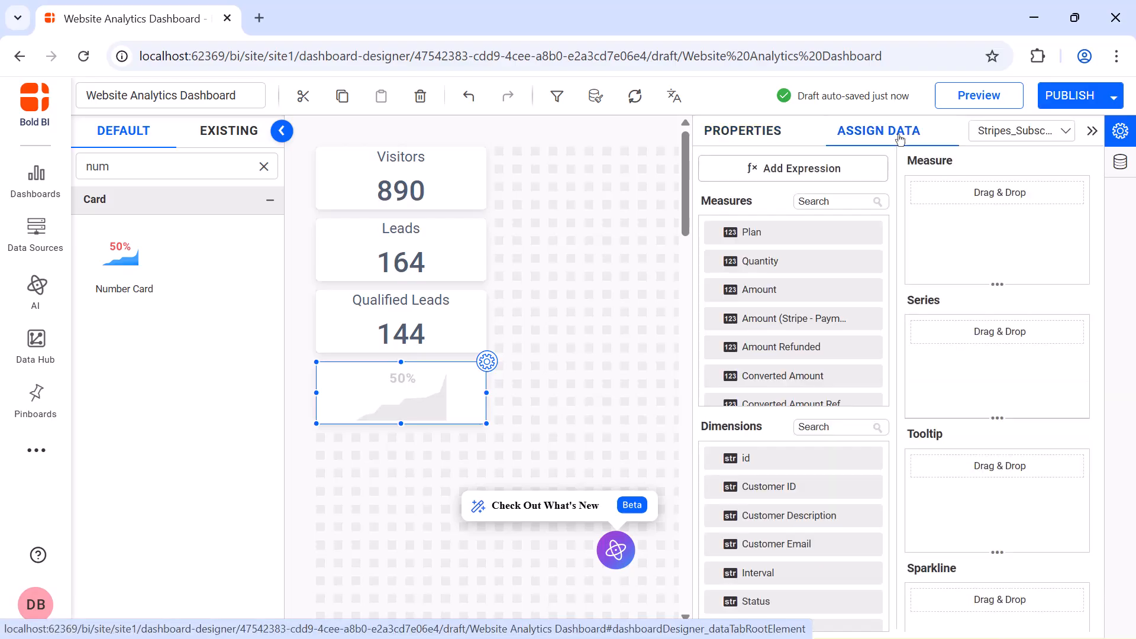
pyautogui.click(859, 169)
pyautogui.click(264, 583)
pyautogui.tripleClick(543, 188)
pyautogui.write('Customers')
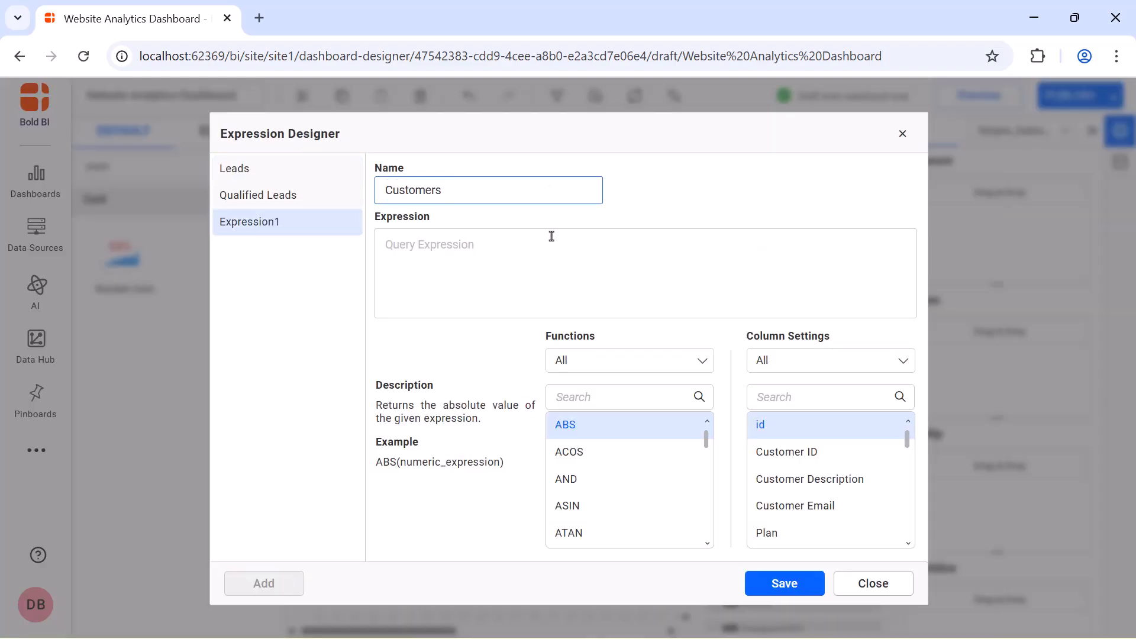
pyautogui.click(550, 246)
pyautogui.write("IF([Status]='active' AND [Status (Stripe - Payments)]='Paid',[Customer ID],'0')")
pyautogui.click(785, 583)
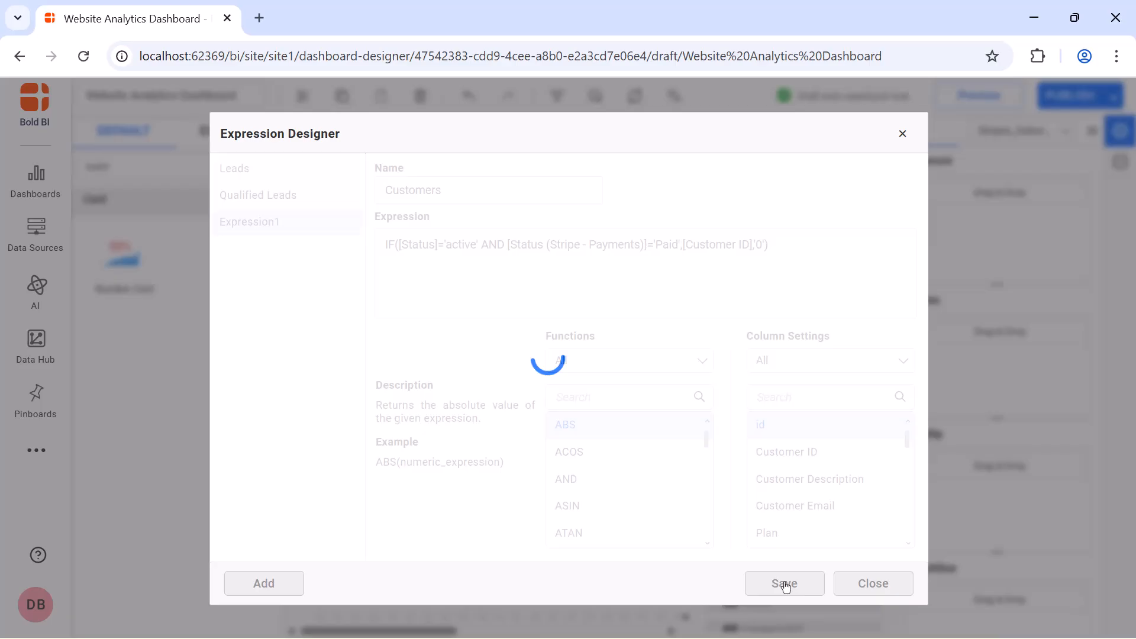
pyautogui.click(902, 135)
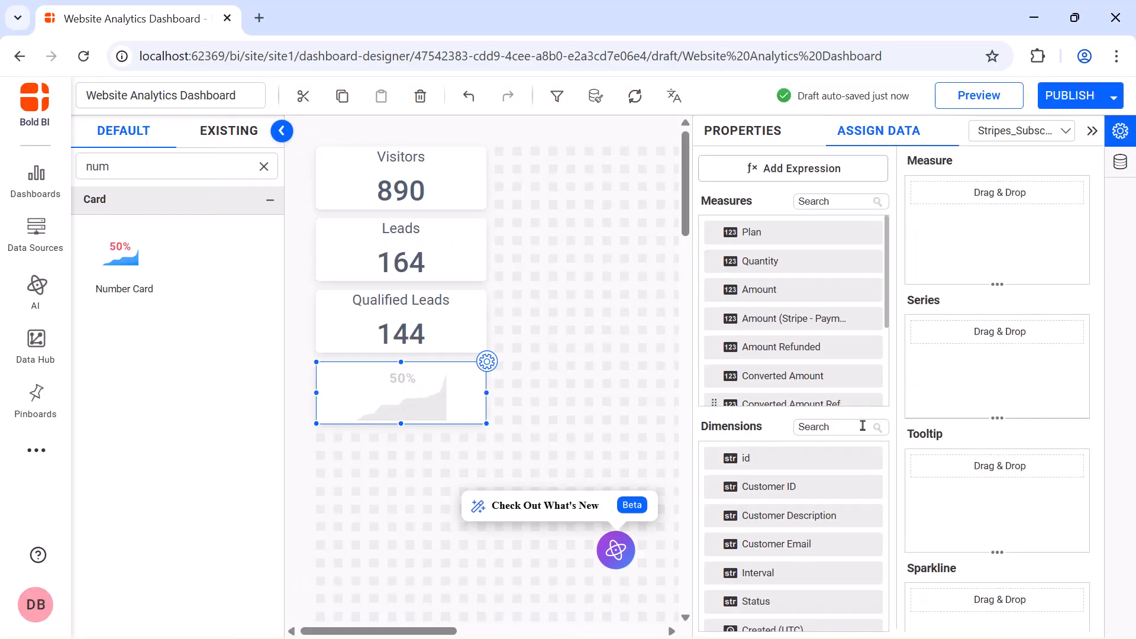
# Find the Customers expression among the dimensions and assign it as the Customers card's measure.
pyautogui.click(840, 426)
pyautogui.write('cus')
pyautogui.scroll(-2, 874, 471)
pyautogui.moveTo(765, 614); pyautogui.dragTo(922, 233)
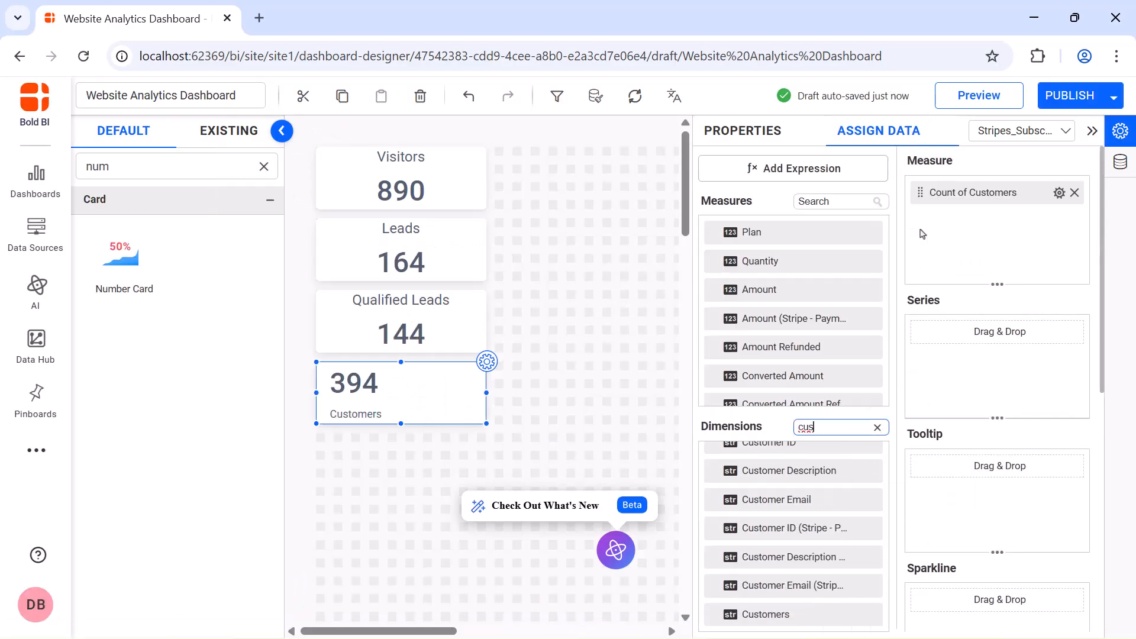
# Aggregate the Customers card's measure by Distinct Count and set the card's horizontal alignment to Center.
pyautogui.click(1058, 192)
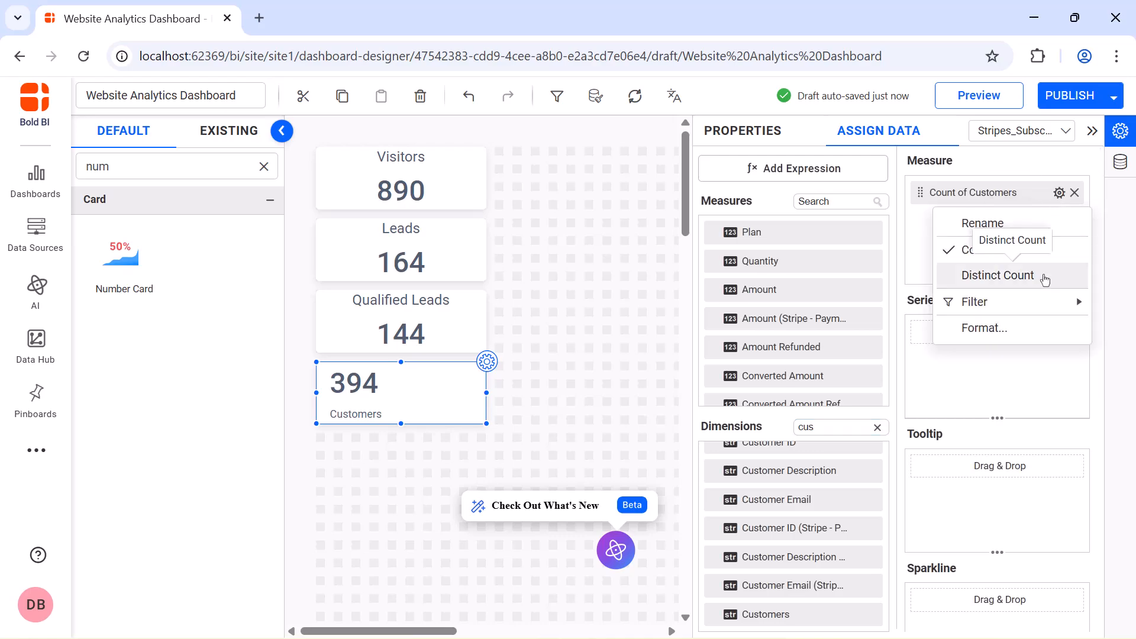
pyautogui.click(1059, 274)
pyautogui.click(744, 131)
pyautogui.click(908, 271)
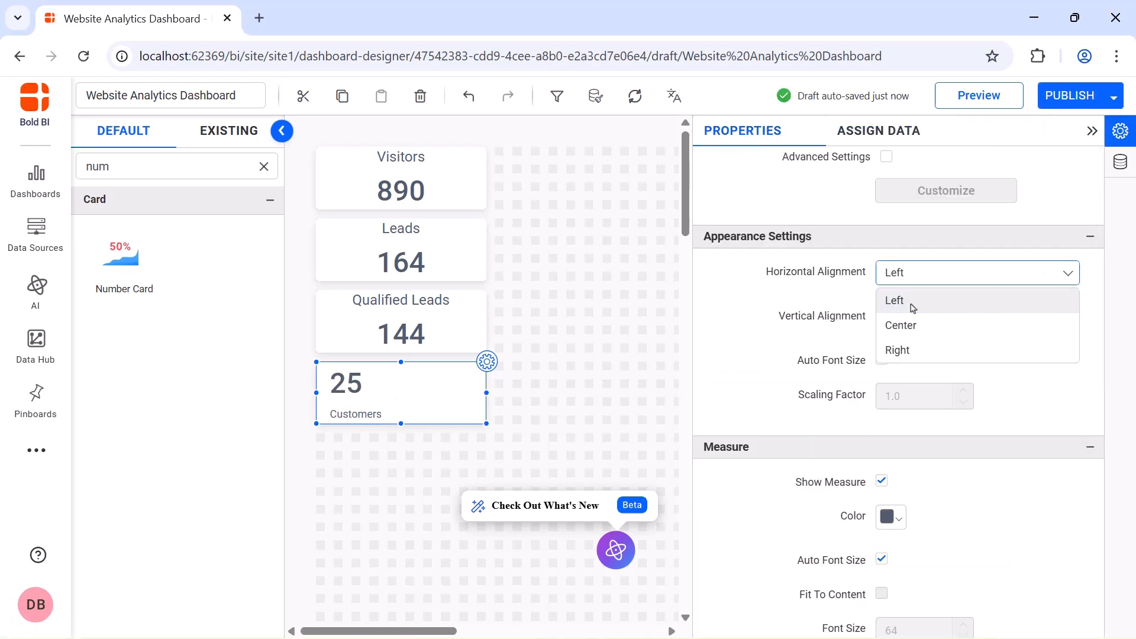
pyautogui.click(900, 324)
# Turn off auto font size for the Customers card's measure and set its font size to 32.
pyautogui.scroll(-4, 884, 304)
pyautogui.click(883, 303)
pyautogui.doubleClick(907, 373)
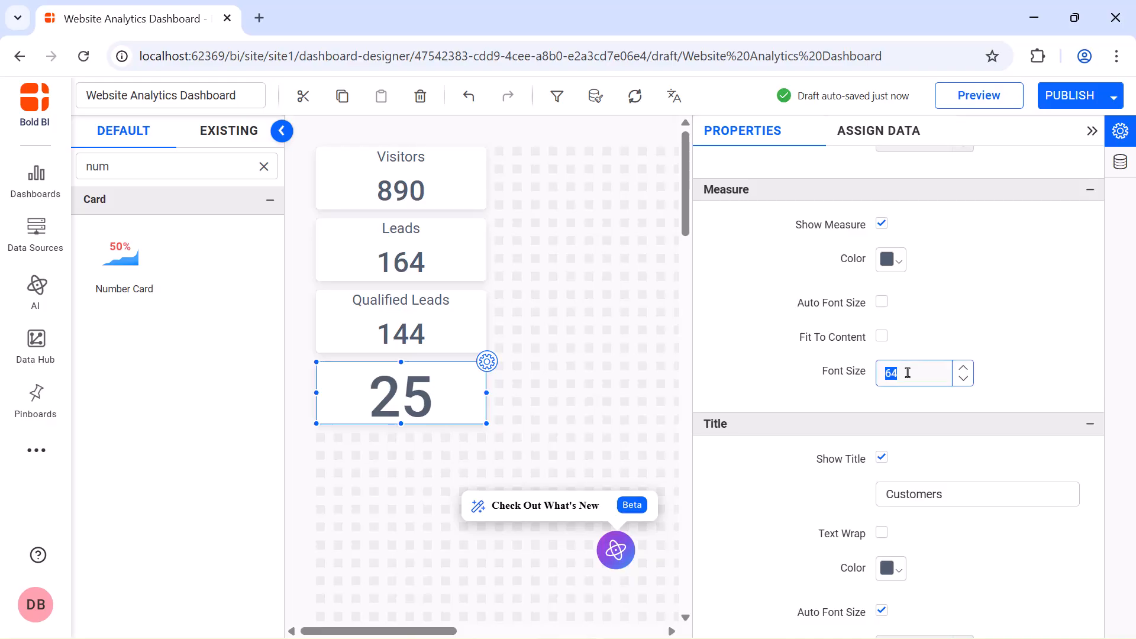
pyautogui.write('32')
# Place the Customers title at the Top position with auto font size off, and enable the card's animation.
pyautogui.scroll(-3, 907, 372)
pyautogui.click(884, 357)
pyautogui.click(928, 437)
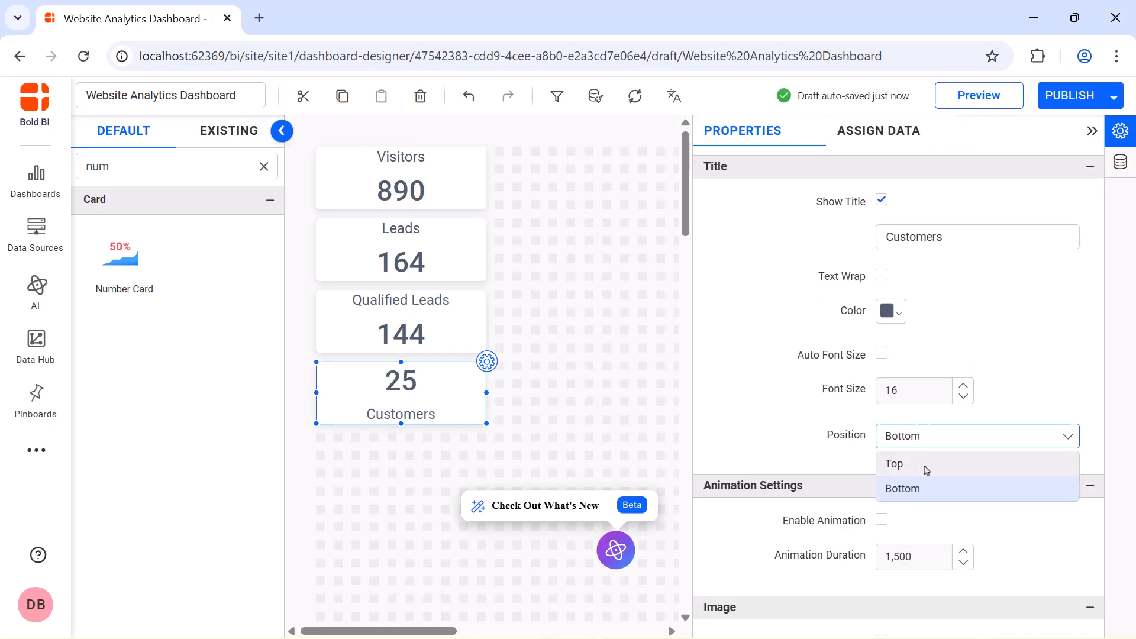
pyautogui.click(926, 465)
pyautogui.scroll(-3, 905, 385)
pyautogui.click(881, 313)
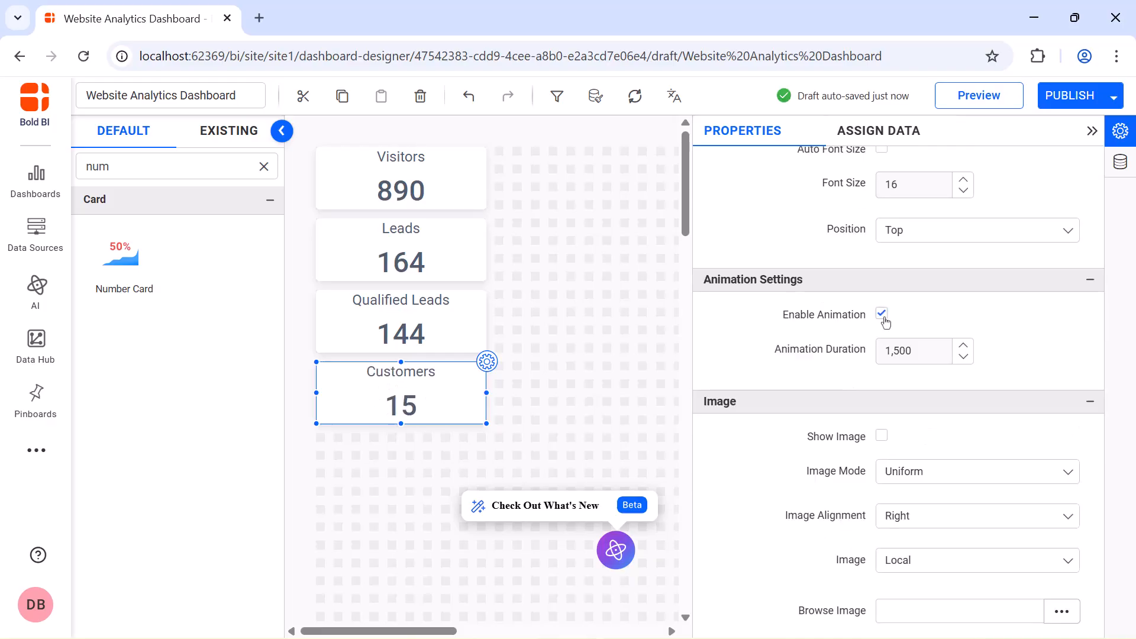
pyautogui.click(1091, 131)
# Add a fifth number card directly below the Customers card, match its size to the others, and name it Total Revenue.
pyautogui.moveTo(206, 274); pyautogui.dragTo(326, 440)
pyautogui.moveTo(414, 512); pyautogui.dragTo(476, 490)
pyautogui.click(486, 433)
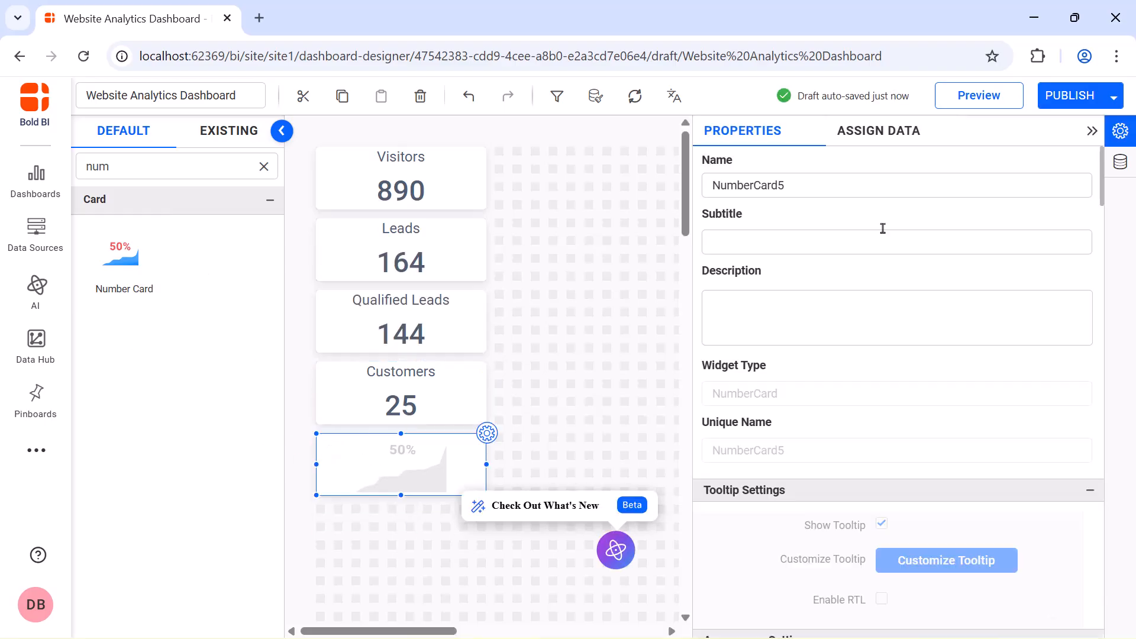
pyautogui.doubleClick(940, 185)
pyautogui.write('Total Revenue')
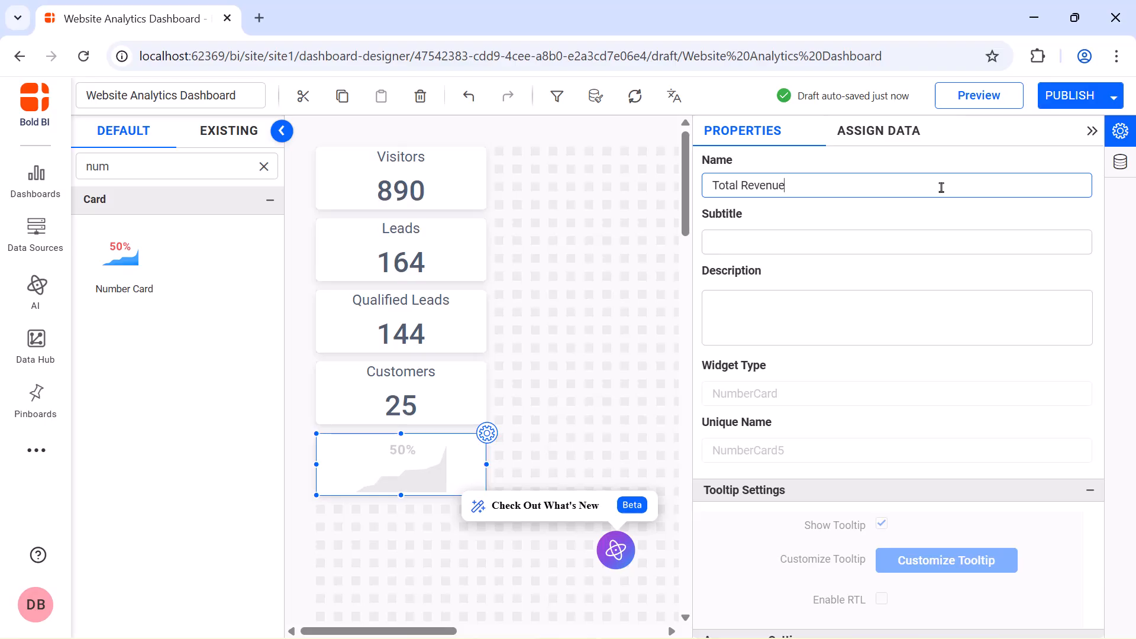
# Switch the Total Revenue card to Stripe_Transactions_Datasource and assign Amount as its measure.
pyautogui.click(913, 136)
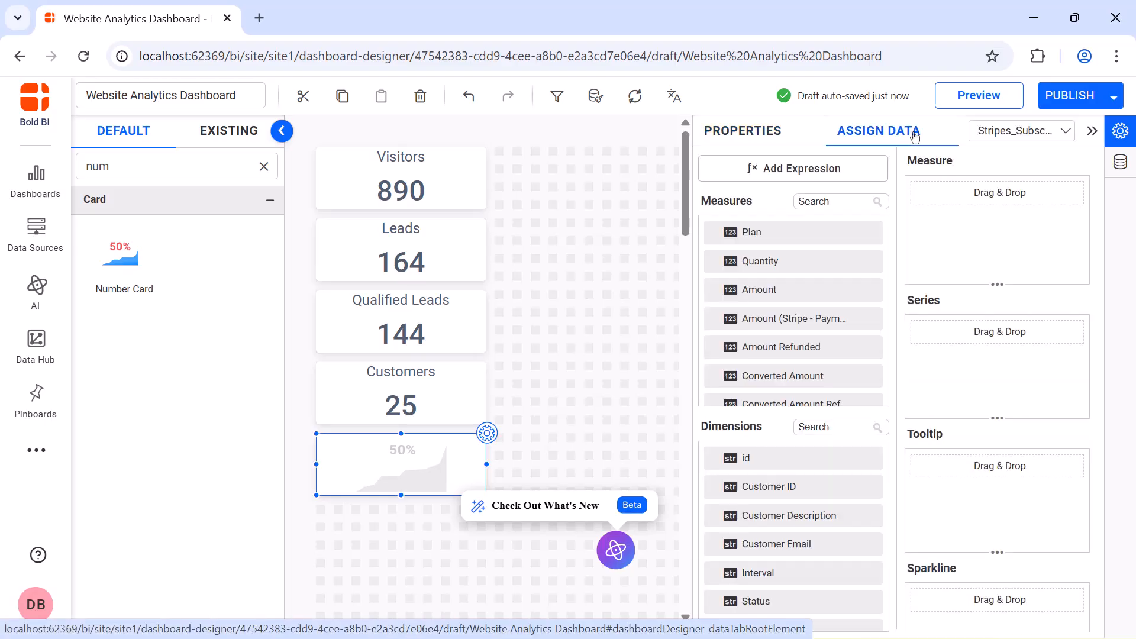
pyautogui.click(995, 141)
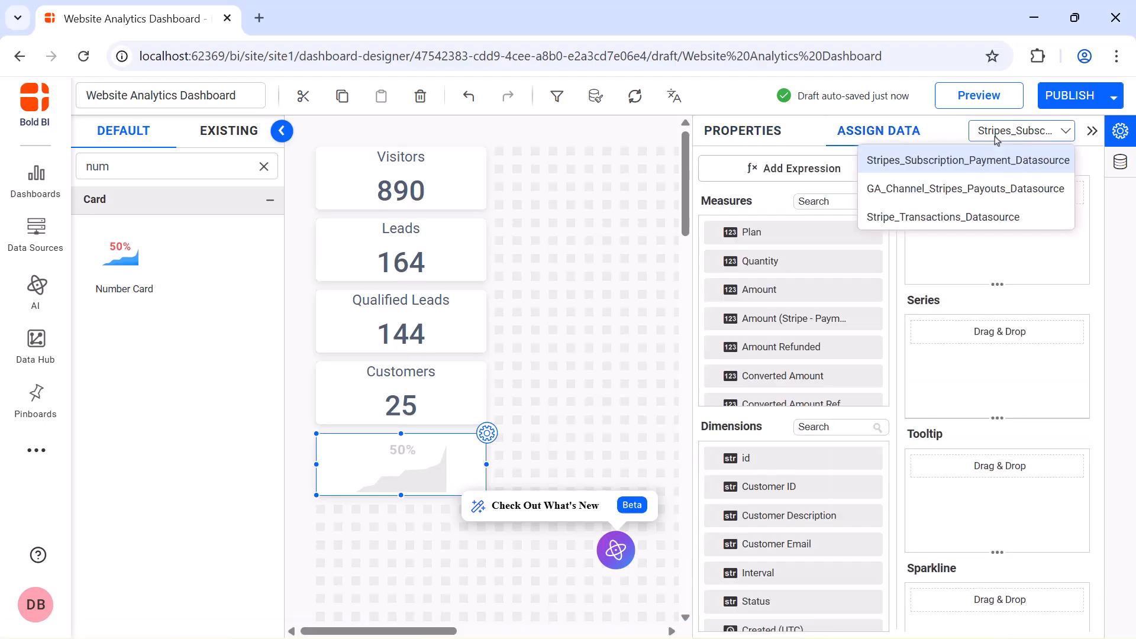
pyautogui.click(993, 217)
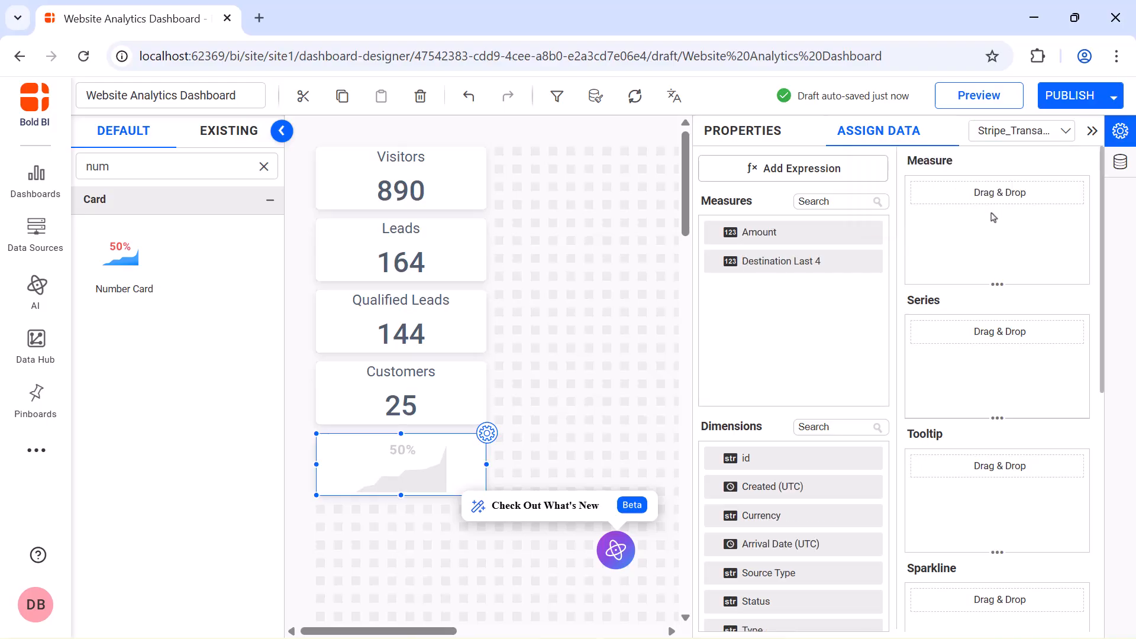
pyautogui.moveTo(862, 232); pyautogui.dragTo(931, 218)
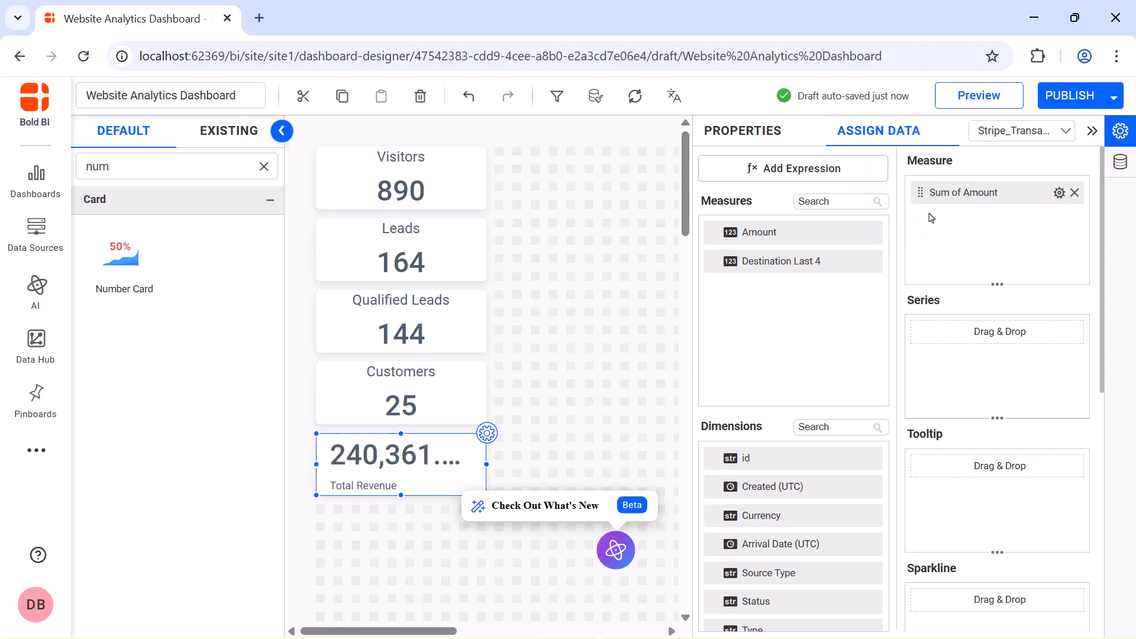
# Format the Total Revenue card's measure as Currency with a representation that abbreviates thousands to K.
pyautogui.click(1059, 192)
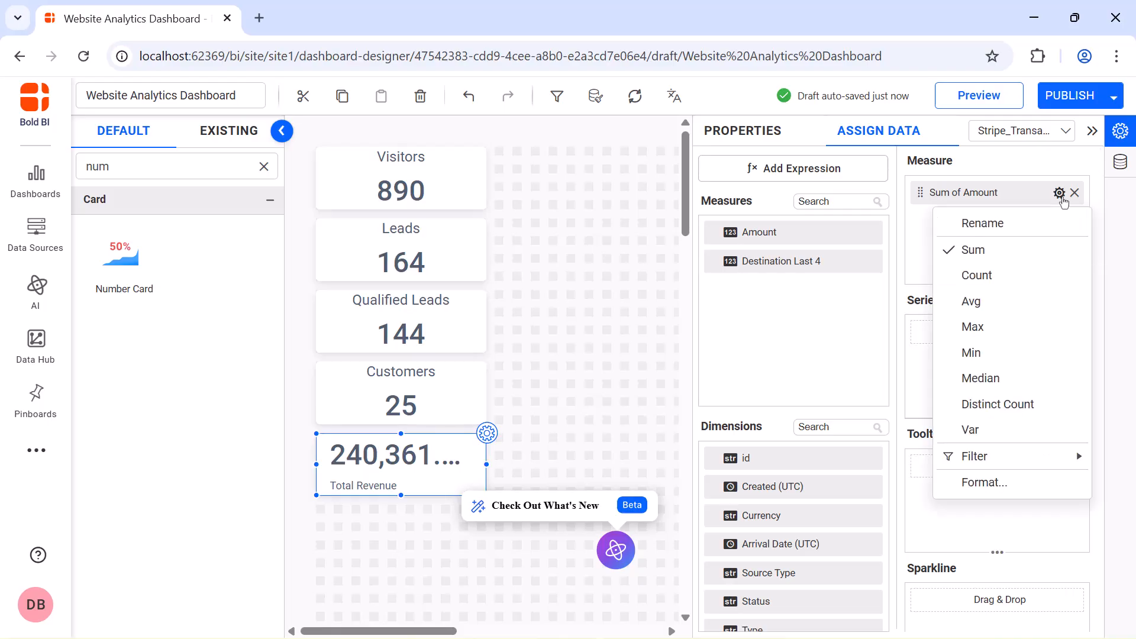
pyautogui.click(1052, 480)
pyautogui.click(581, 227)
pyautogui.click(580, 285)
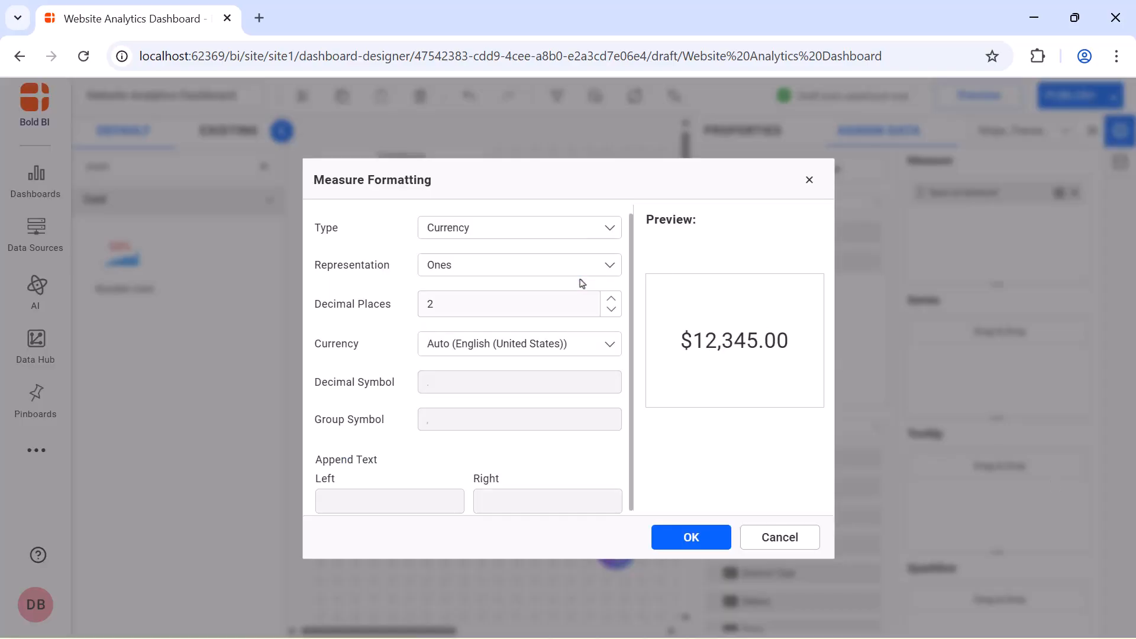
pyautogui.click(582, 268)
pyautogui.click(575, 295)
pyautogui.click(689, 537)
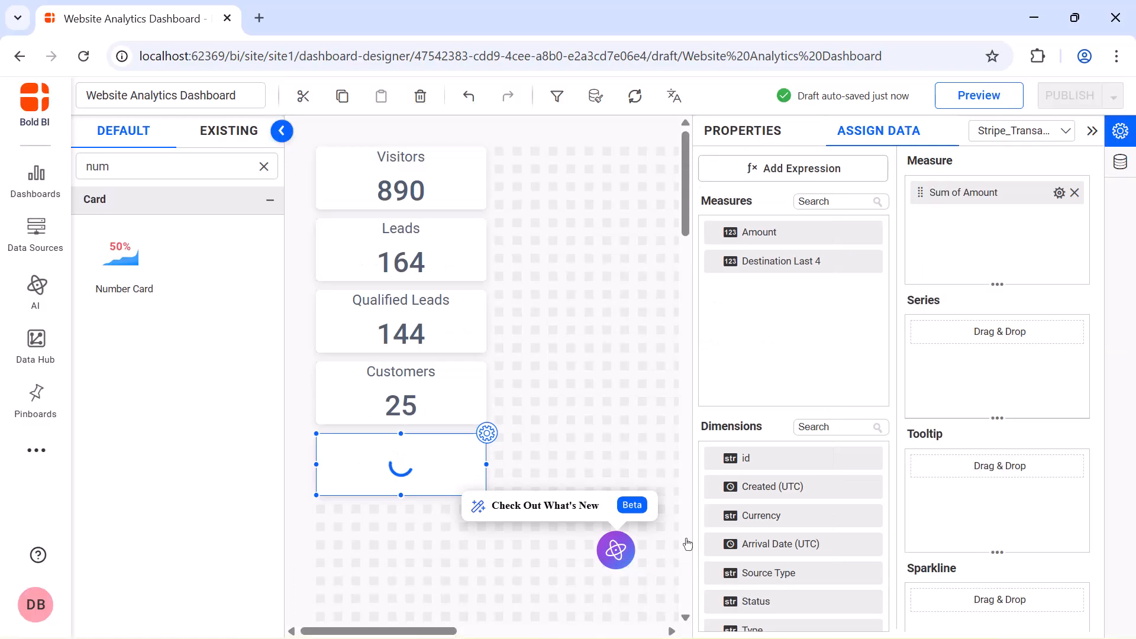
# Center the Total Revenue card horizontally and set its measure font size to 32 with auto font size off.
pyautogui.click(769, 131)
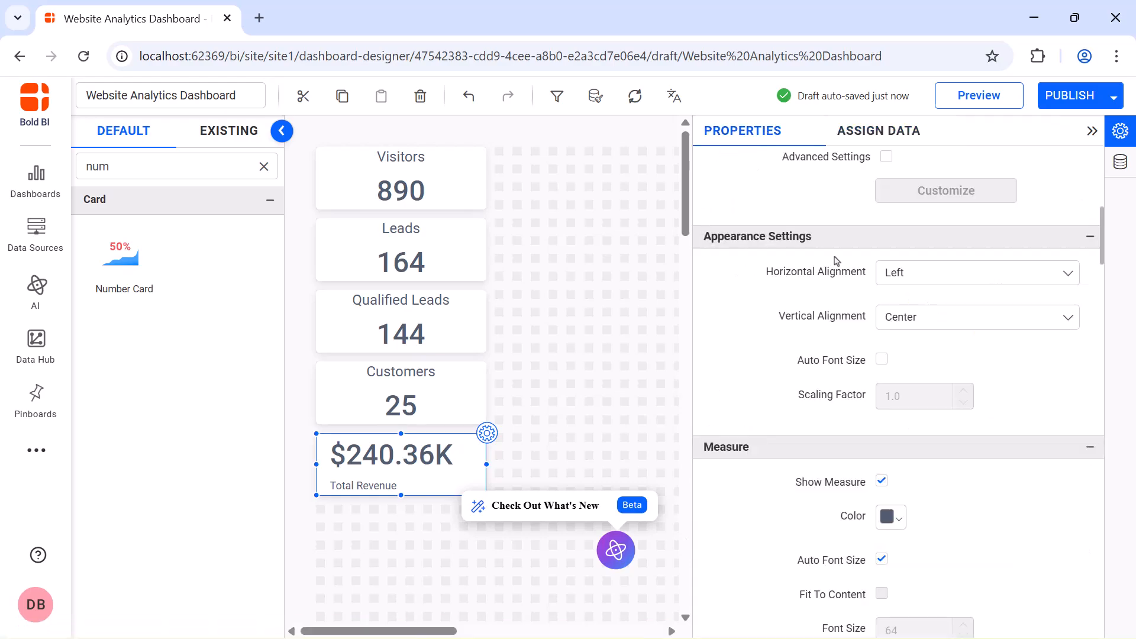
pyautogui.click(926, 272)
pyautogui.click(928, 322)
pyautogui.scroll(-4, 911, 313)
pyautogui.click(884, 304)
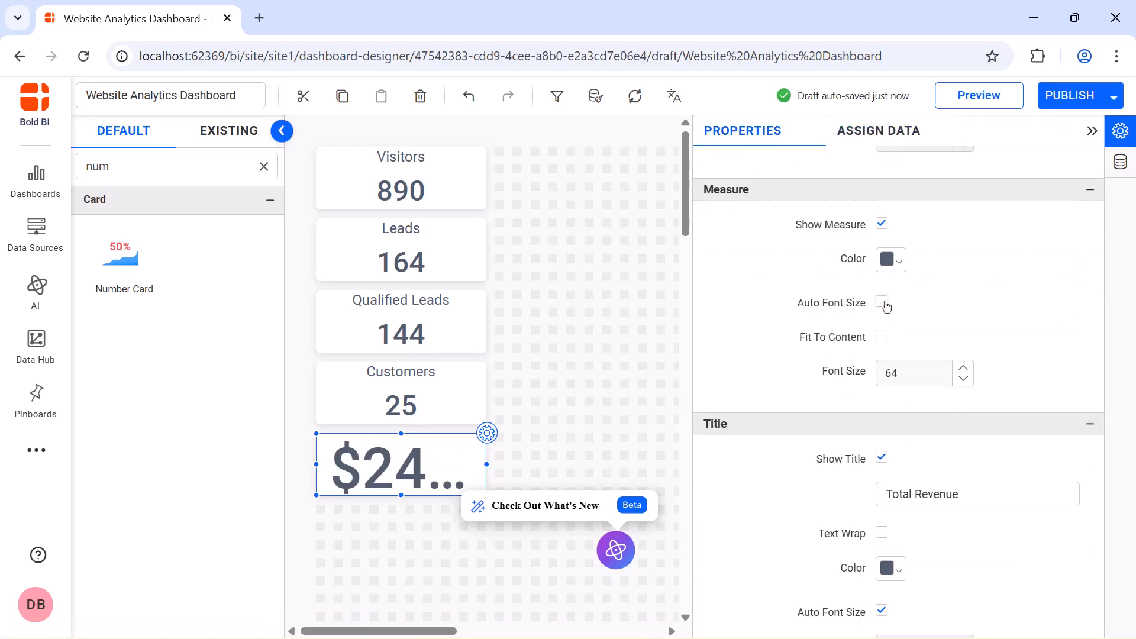
pyautogui.doubleClick(887, 373)
pyautogui.write('32')
# Place the Total Revenue title at the Top position with auto font size off, and enable the card's animation.
pyautogui.scroll(-3, 887, 373)
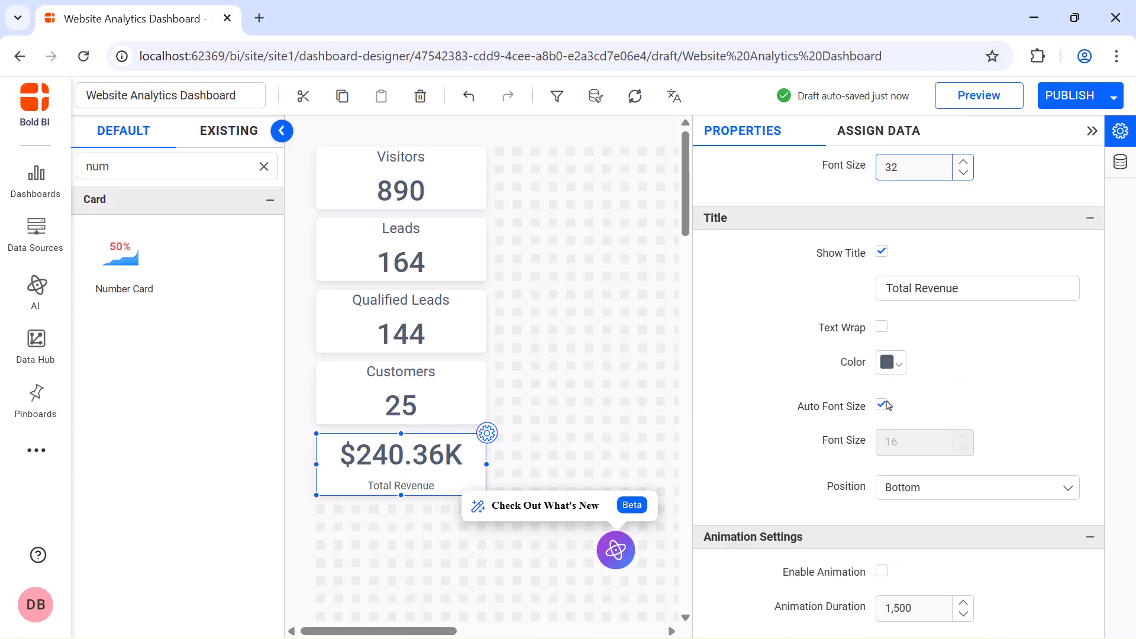
pyautogui.click(882, 404)
pyautogui.click(924, 487)
pyautogui.click(930, 515)
pyautogui.scroll(-4, 930, 520)
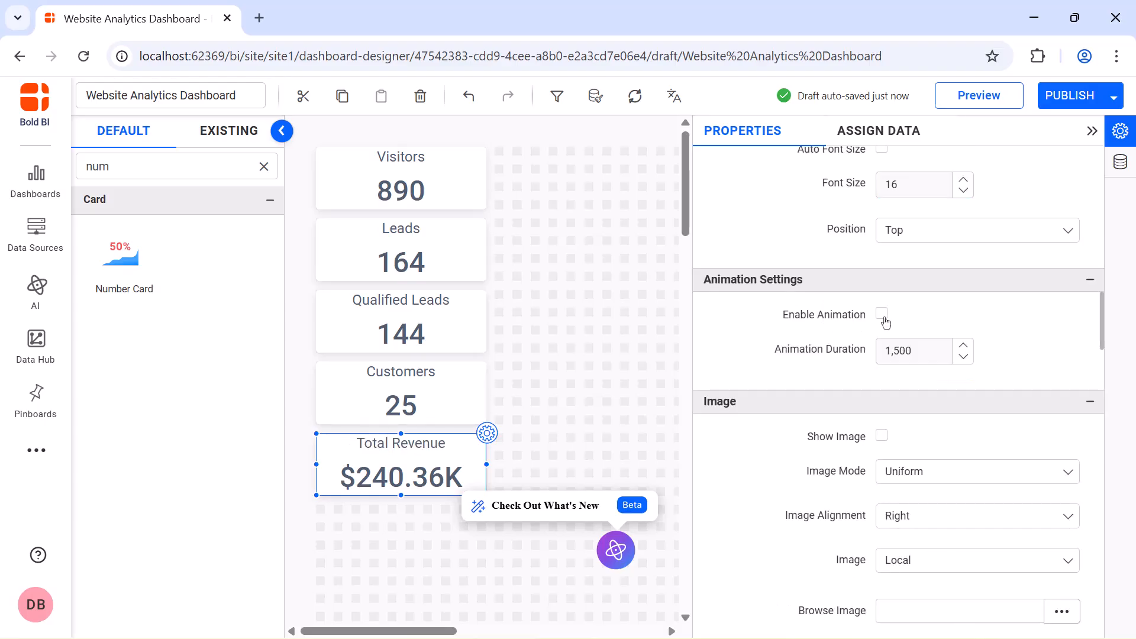
pyautogui.click(881, 313)
pyautogui.click(1091, 132)
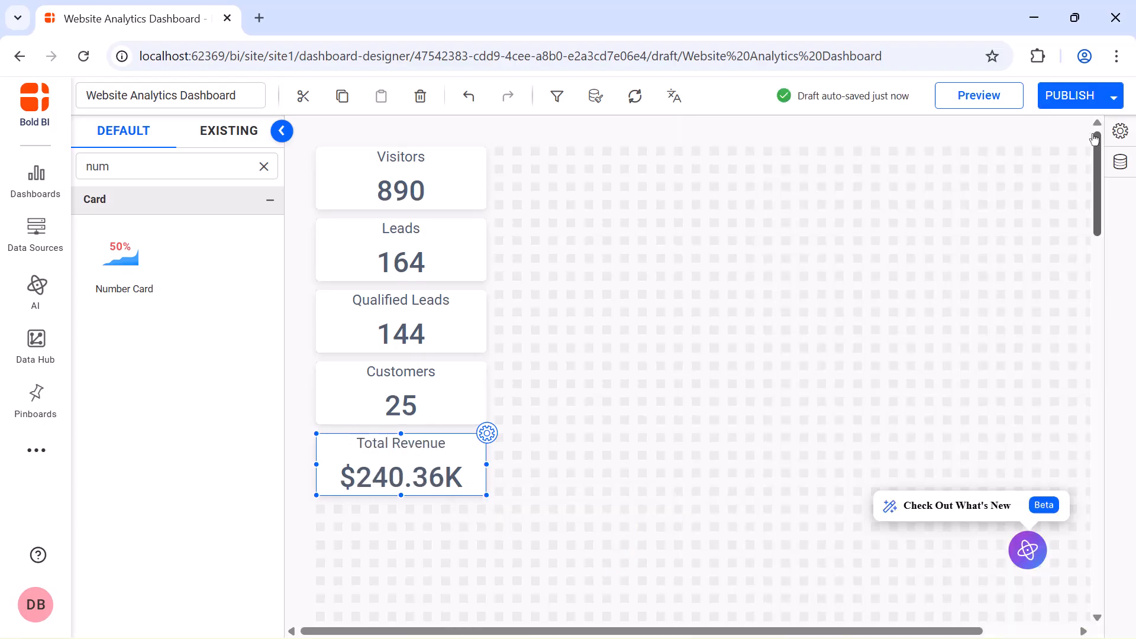
# Find the Column chart widget, add it beside the number cards, and enlarge it to span the height of all five cards.
pyautogui.click(264, 166)
pyautogui.write('col')
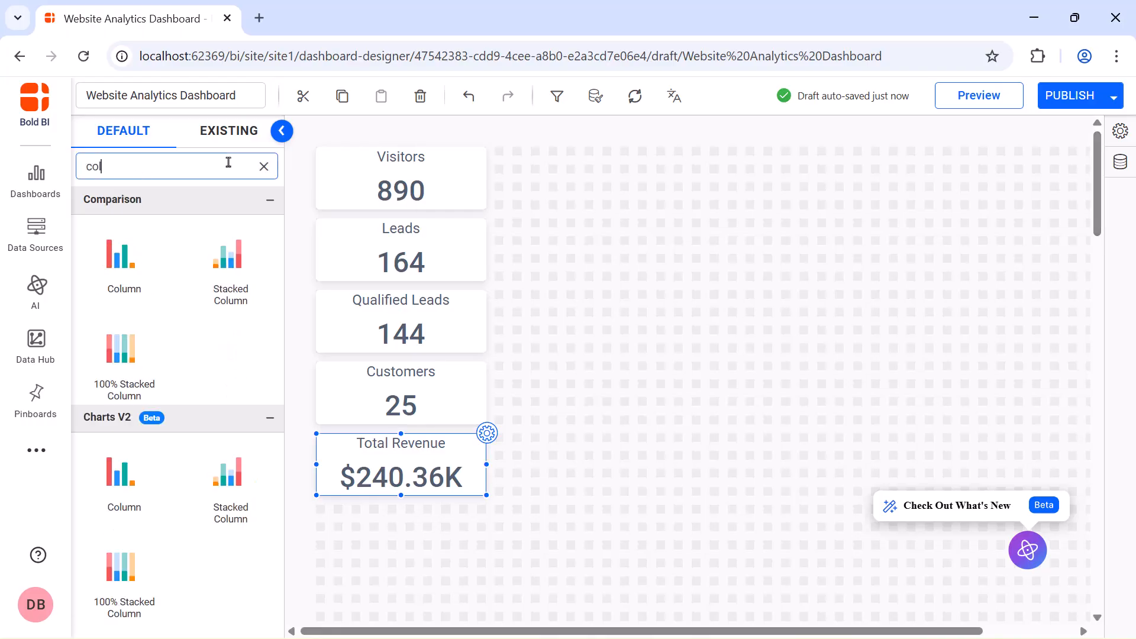
pyautogui.moveTo(158, 288); pyautogui.dragTo(550, 195)
pyautogui.moveTo(595, 246); pyautogui.dragTo(804, 493)
# Name the column chart Recurring Revenue by Month and give it the subtitle Last 6 Months.
pyautogui.click(809, 146)
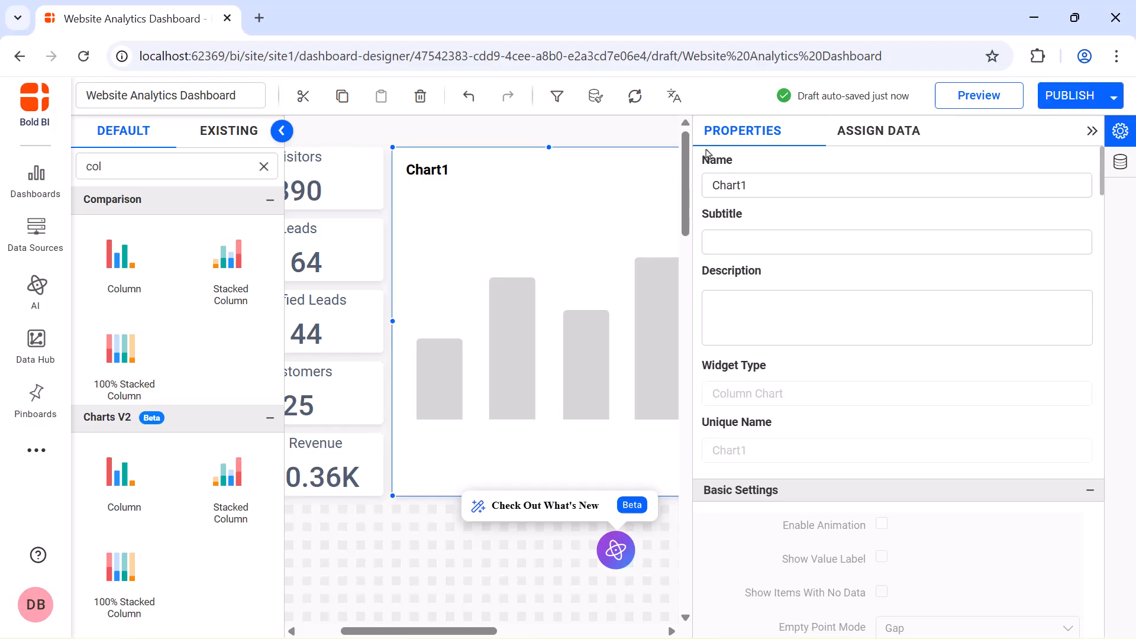
pyautogui.doubleClick(848, 188)
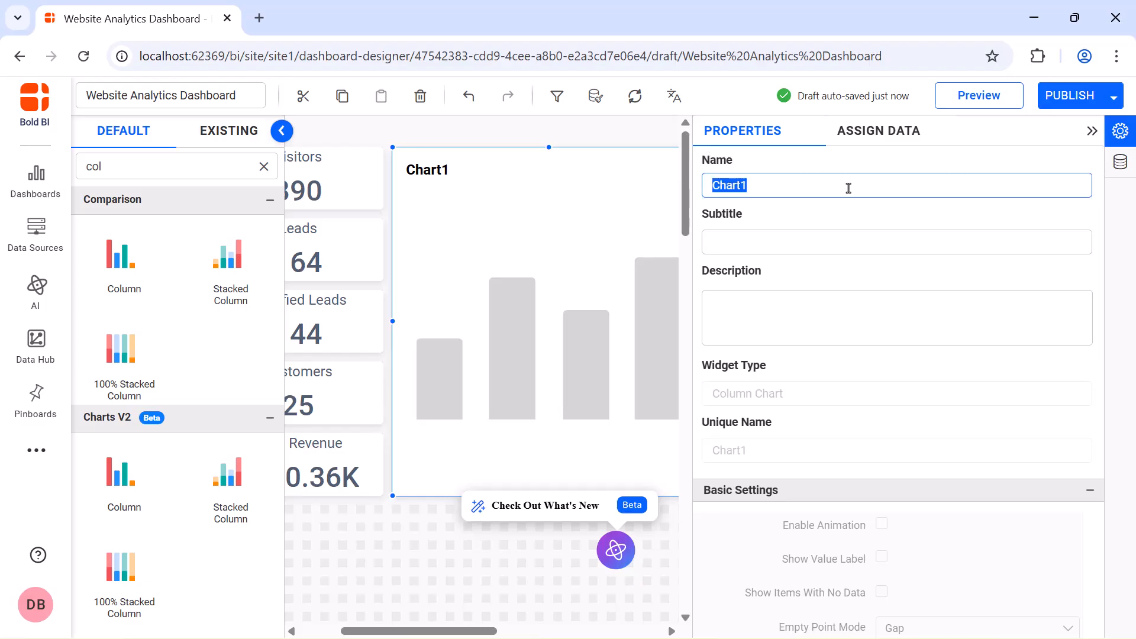
pyautogui.press('BackSpace')
pyautogui.write('Recurring Revenue by Month')
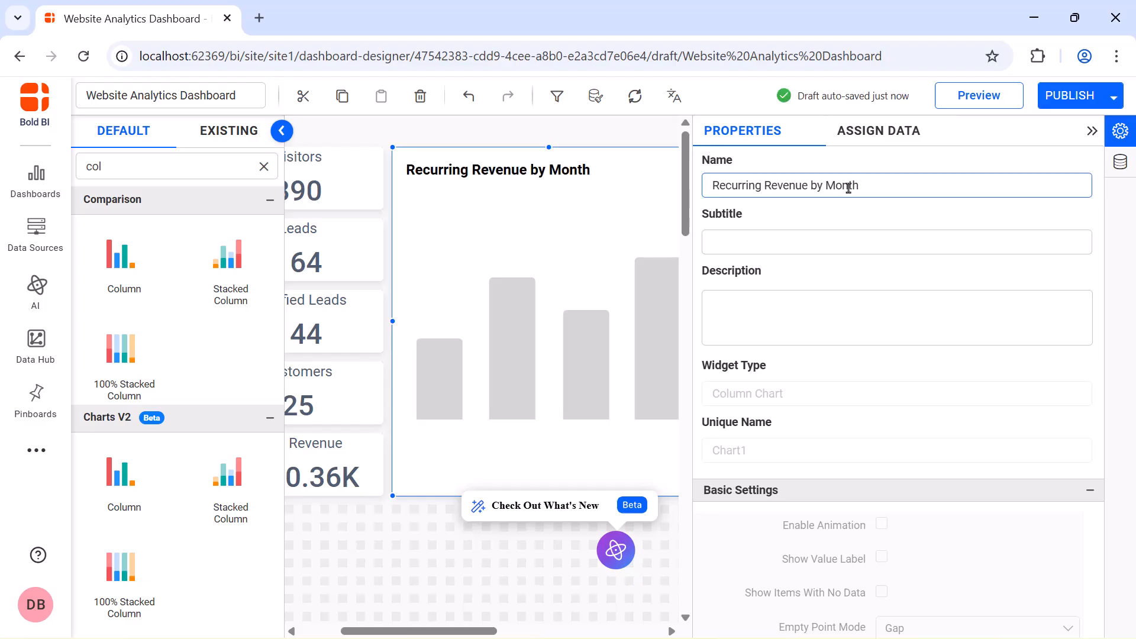
pyautogui.click(848, 241)
pyautogui.write('Last 6 Months')
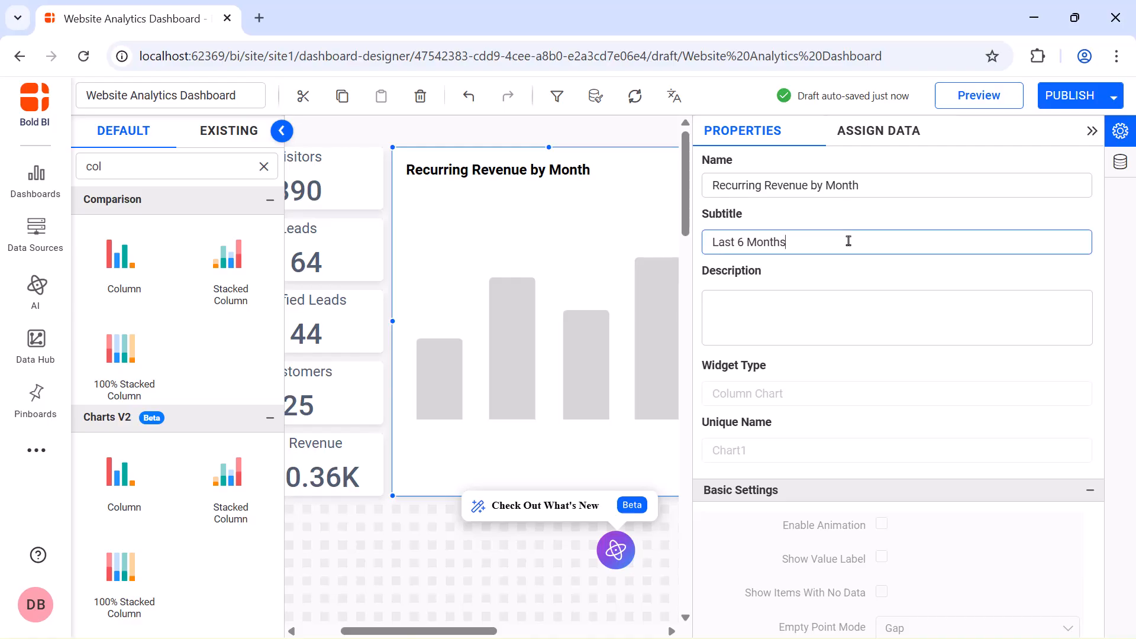
# Create an expression named Non Active Customers with IF([Status]<>'active',1,0).
pyautogui.click(896, 133)
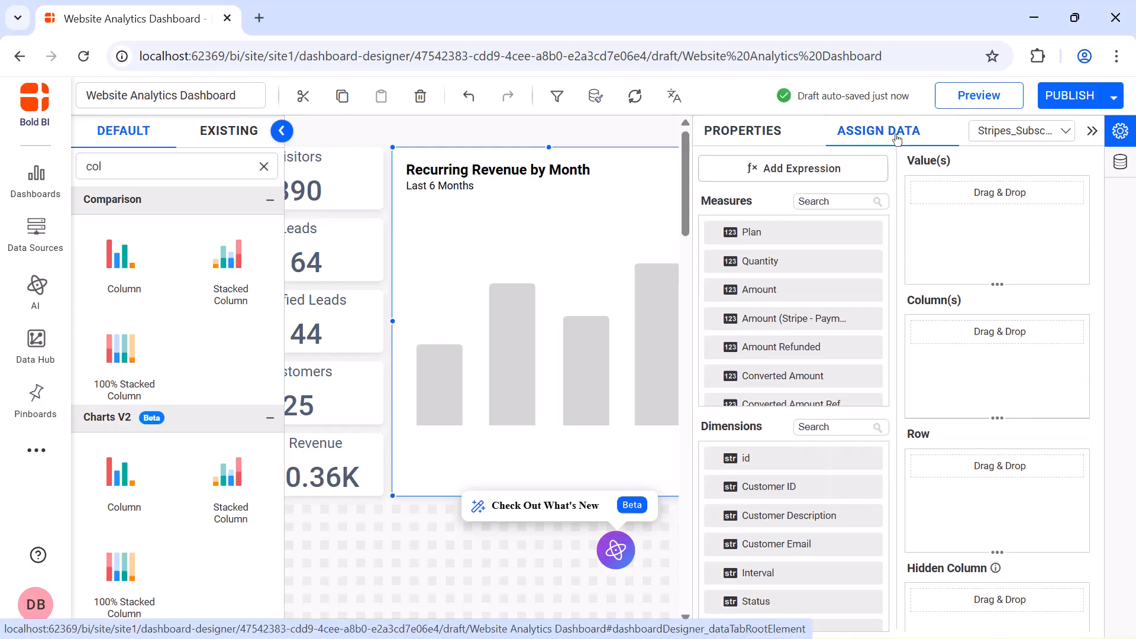
pyautogui.click(875, 169)
pyautogui.click(284, 583)
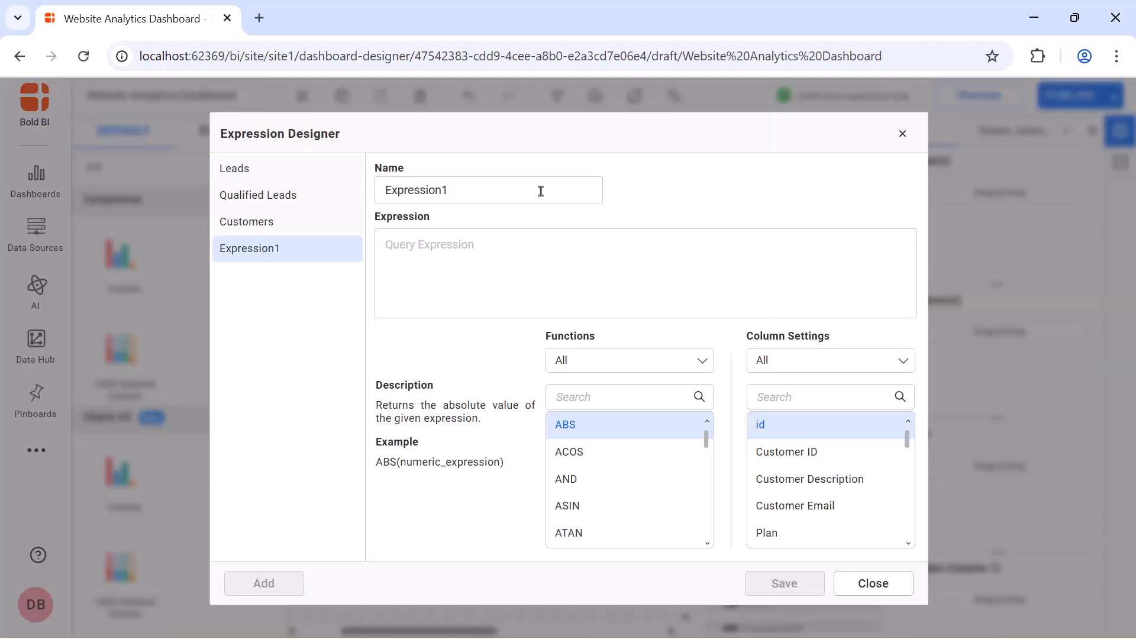
pyautogui.doubleClick(539, 191)
pyautogui.write('Non Active Customers')
pyautogui.click(543, 244)
pyautogui.write("IF([Status]<>'active',1,0)")
pyautogui.click(769, 584)
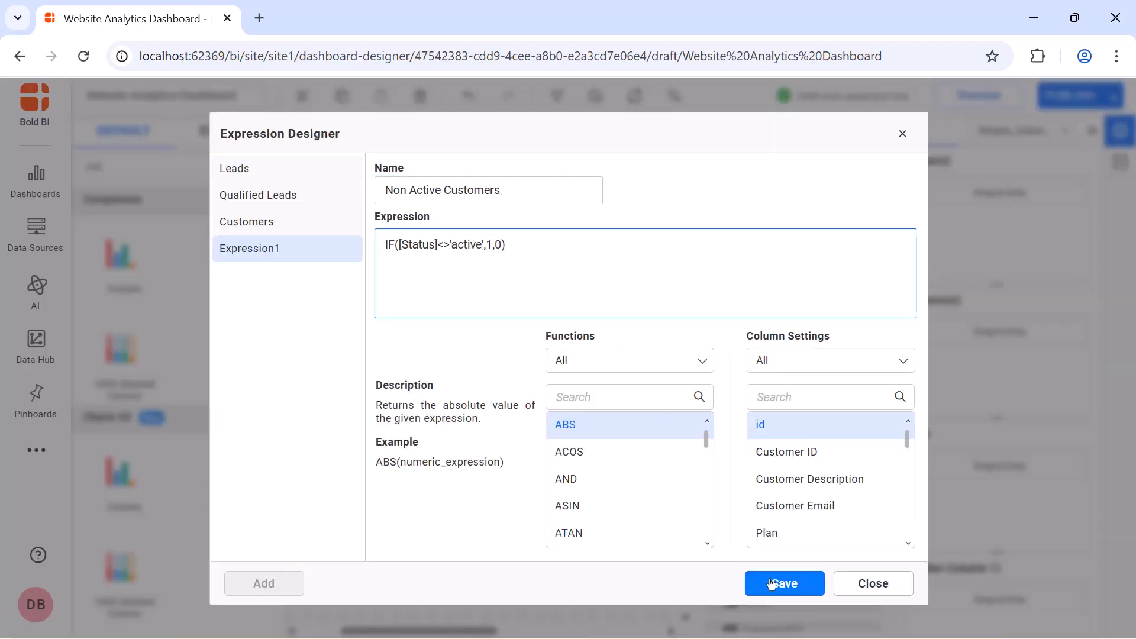
# Create an expression named Non Recurring Revenue with IF([Non Active Customers]=1,[Amount],0).
pyautogui.click(284, 583)
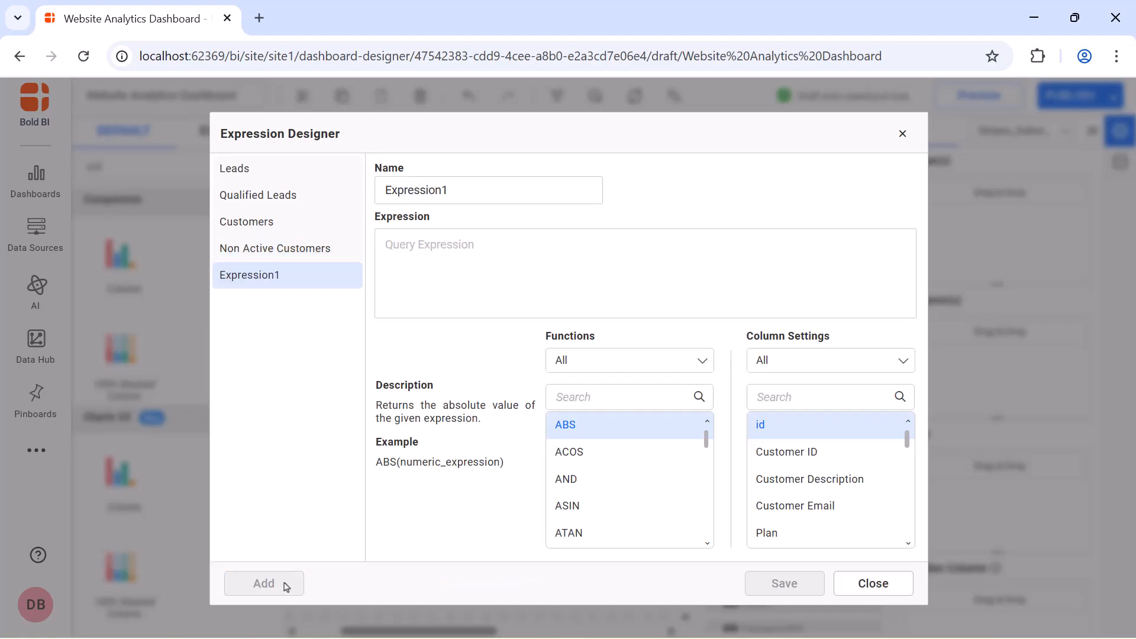
pyautogui.doubleClick(502, 191)
pyautogui.press('BackSpace')
pyautogui.write('Non Recurring Revenue')
pyautogui.click(497, 247)
pyautogui.write('IF([Non Active Customers]=1,[Amount],0)')
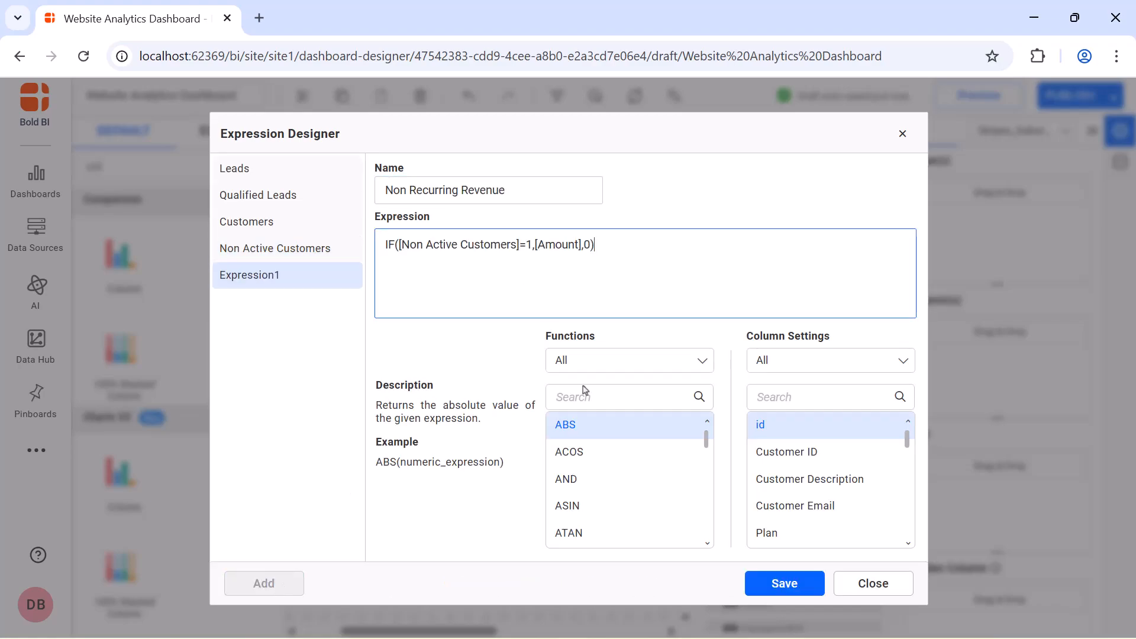
pyautogui.click(761, 583)
# Create an expression named MRR with [Amount]-[Non Recurring Revenue] and close the Expression Designer.
pyautogui.click(283, 581)
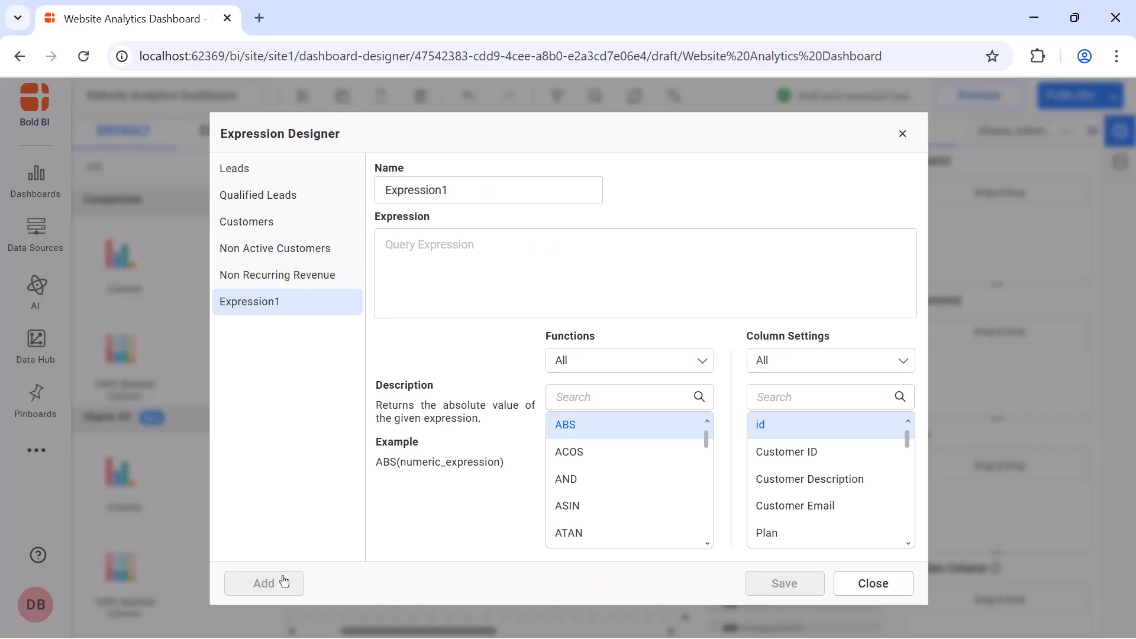
pyautogui.doubleClick(578, 191)
pyautogui.write('MRR')
pyautogui.click(559, 249)
pyautogui.write('[Amount]-[Non Recurring Revenue]')
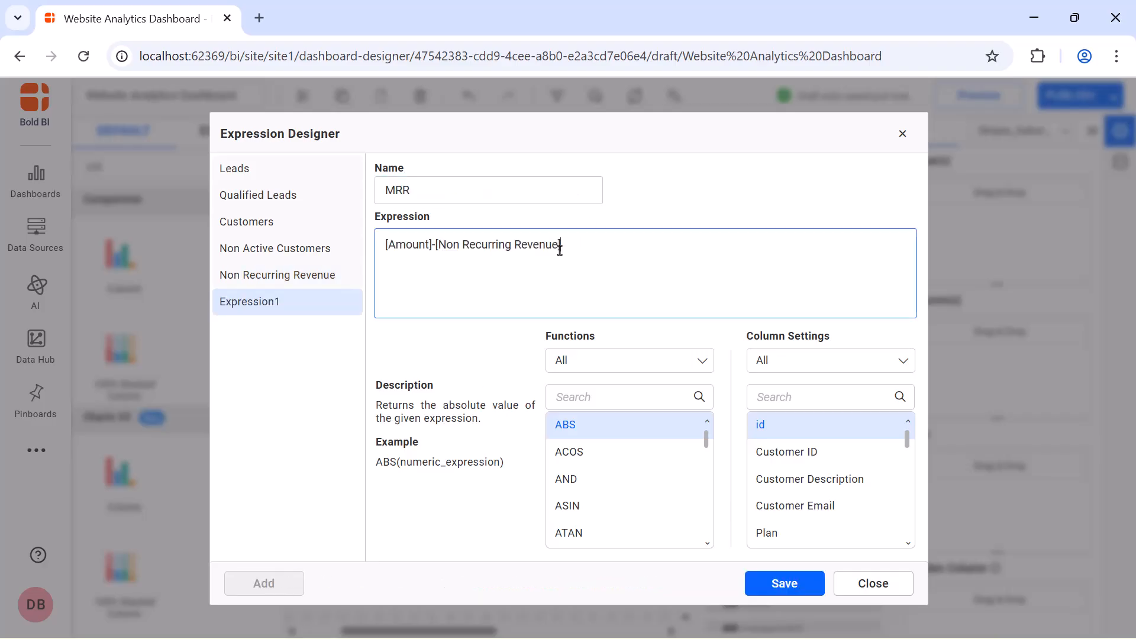
pyautogui.click(780, 584)
pyautogui.click(903, 136)
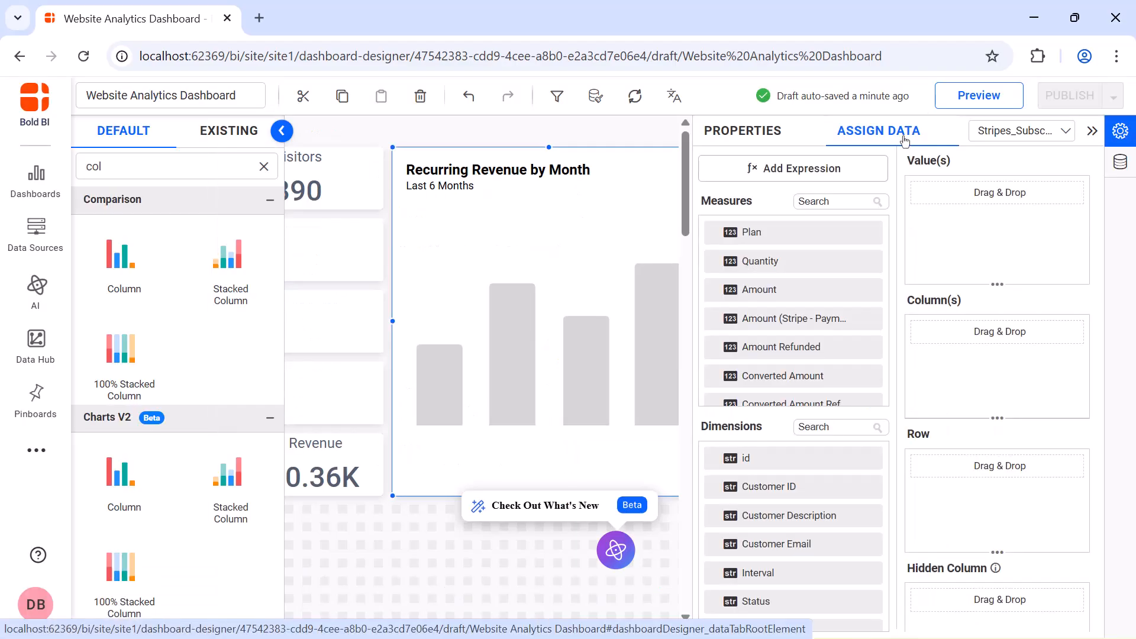
# Find the MRR measure, assign it as the column chart's value, and rename that value field Recurring Revenue.
pyautogui.click(859, 200)
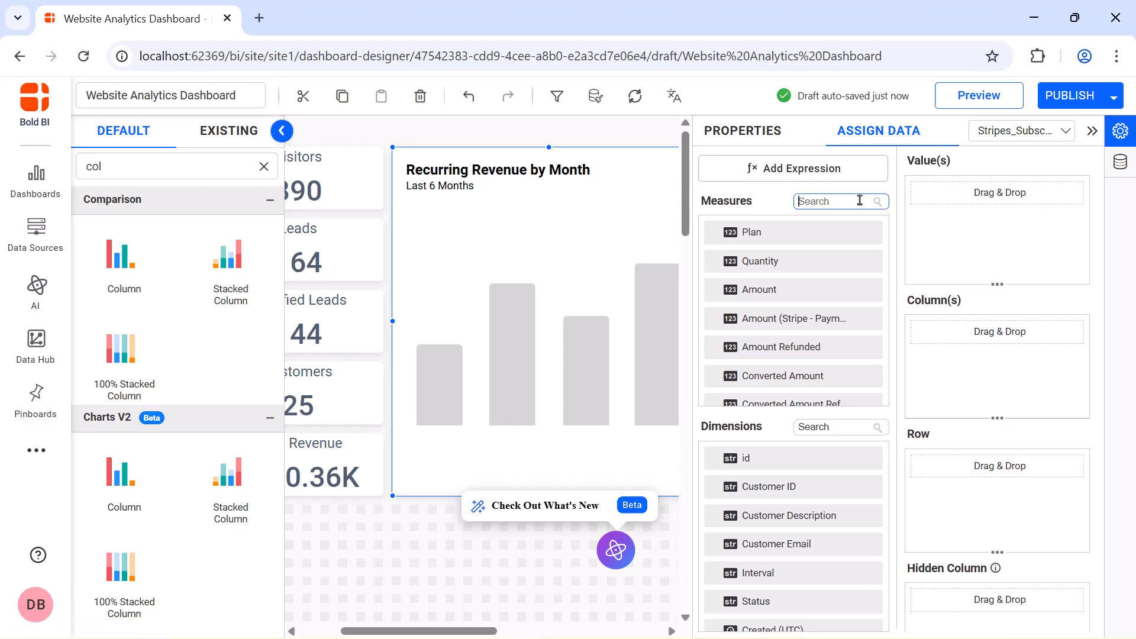
pyautogui.write('mrr')
pyautogui.moveTo(847, 236); pyautogui.dragTo(920, 230)
pyautogui.click(1058, 192)
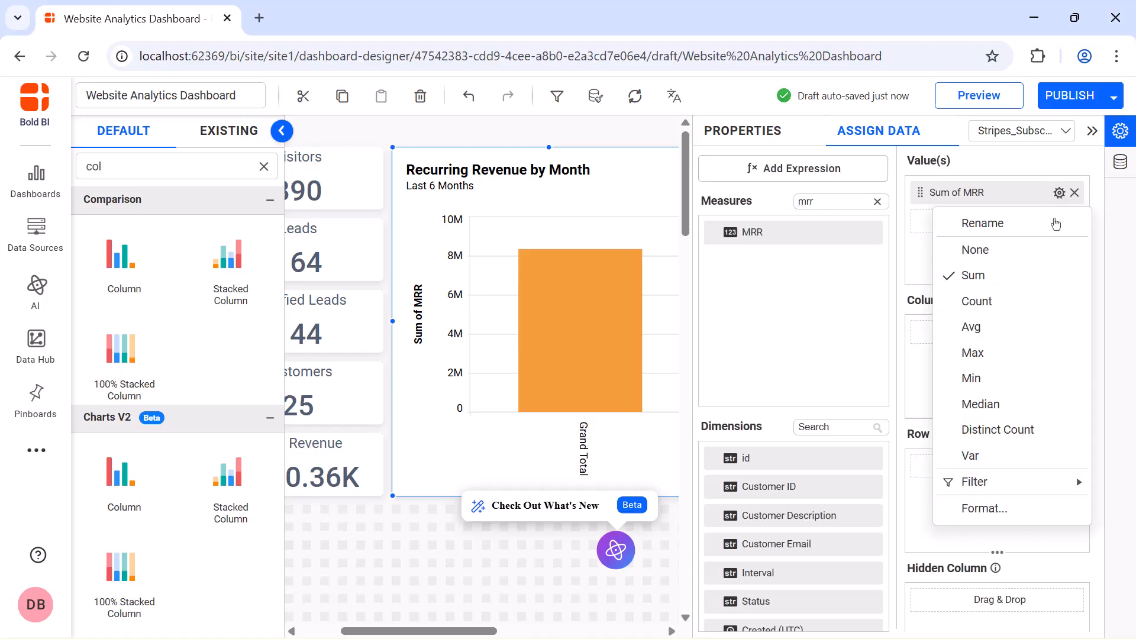
pyautogui.click(1051, 223)
pyautogui.write('Recurring Revenue')
pyautogui.press('Return')
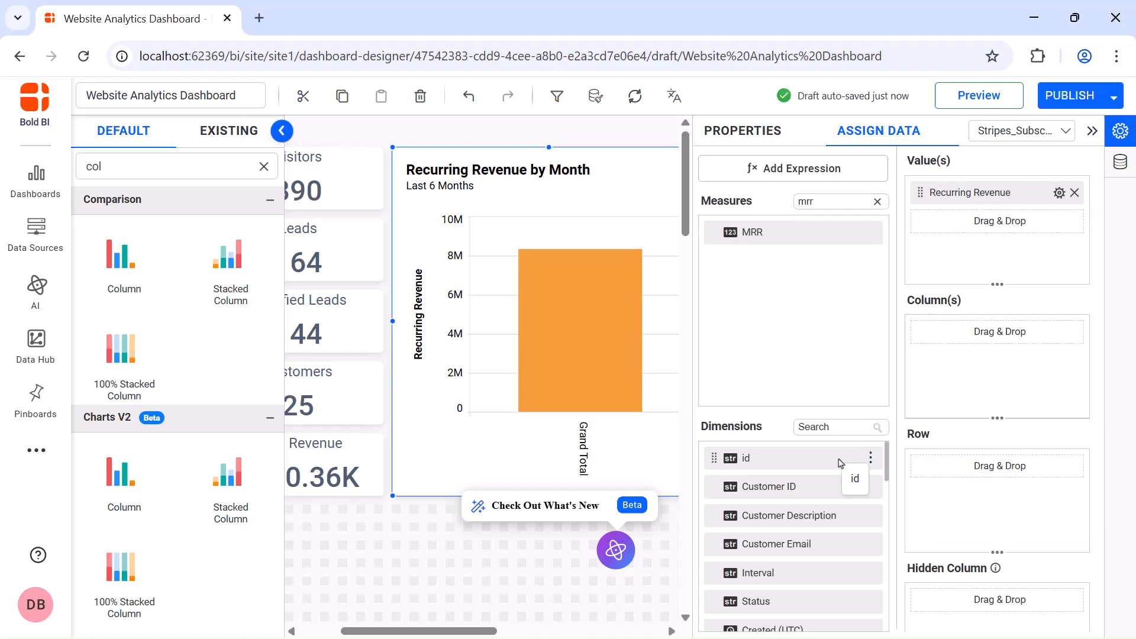
# Assign the Created (UTC) dimension as the revenue chart's column and rename that field Month Year.
pyautogui.scroll(-2, 863, 473)
pyautogui.moveTo(828, 528); pyautogui.dragTo(932, 361)
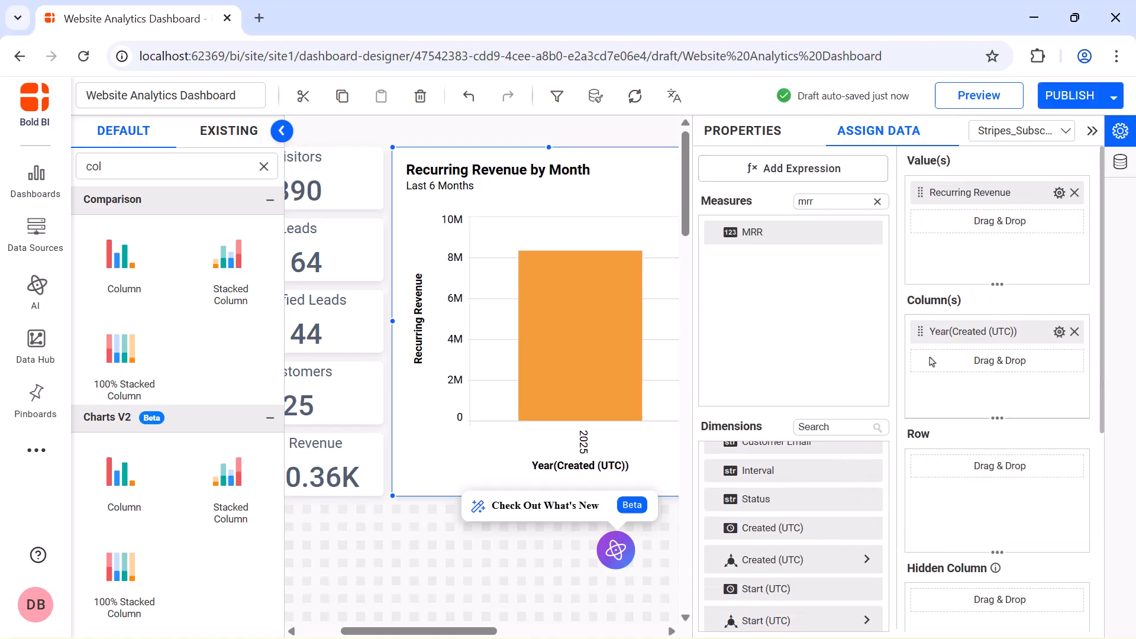
pyautogui.click(1059, 331)
pyautogui.click(1057, 336)
pyautogui.write('Month Year')
pyautogui.press('Return')
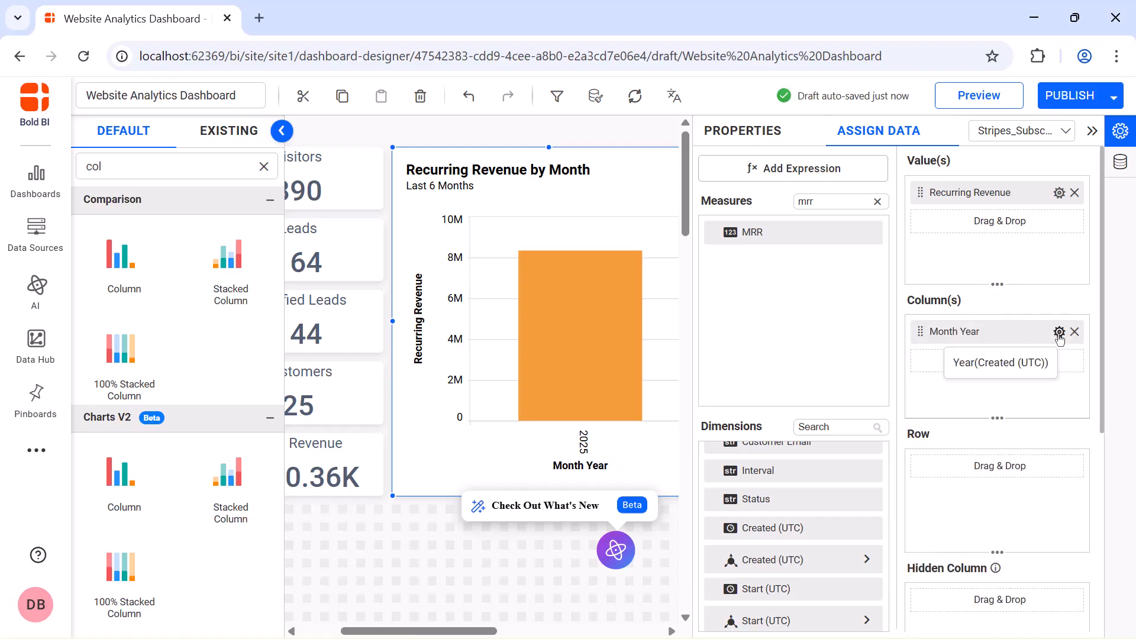
# Group the chart's Month Year column by month and year.
pyautogui.click(1059, 334)
pyautogui.moveTo(970, 541)
pyautogui.click(885, 387)
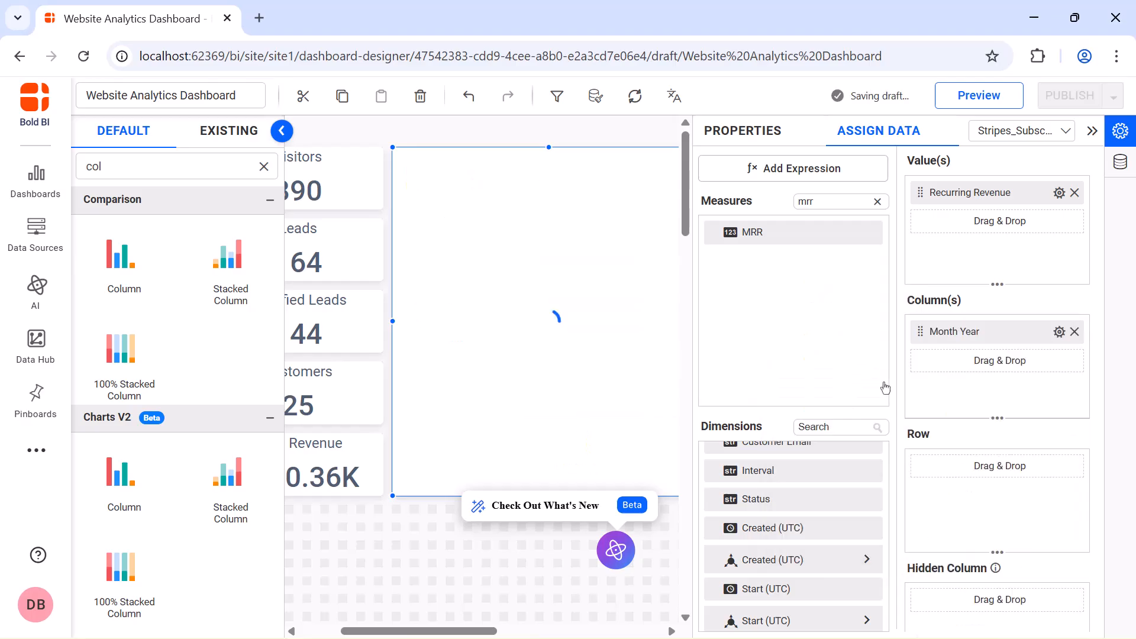
# Apply a relative date filter to the Month Year column with range Month and period Last 6 months.
pyautogui.click(1059, 331)
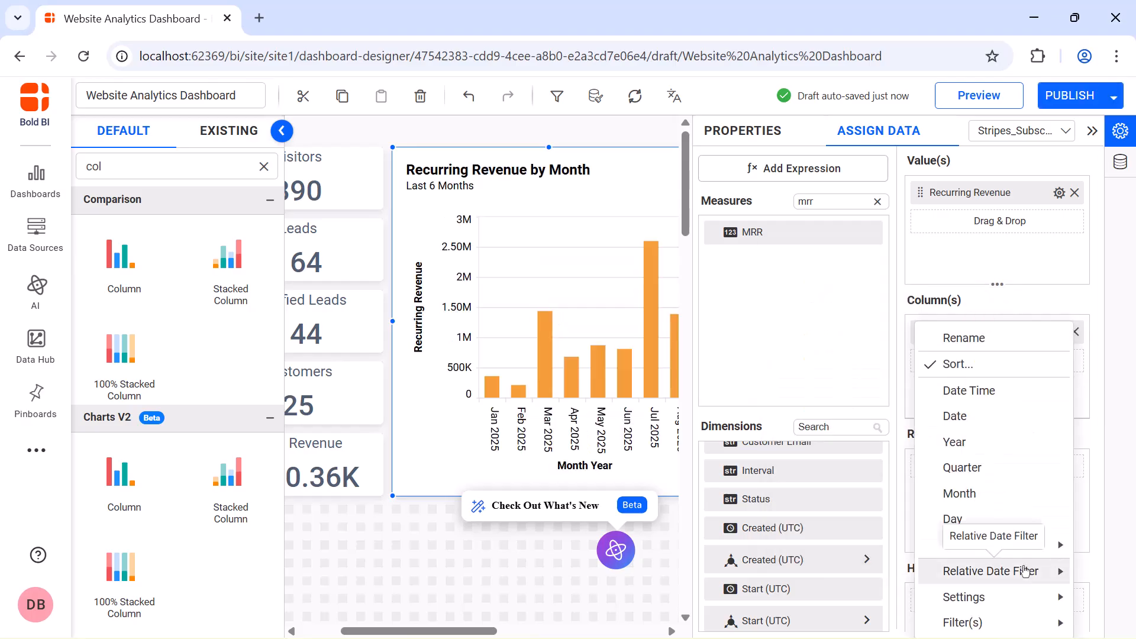
pyautogui.moveTo(1025, 570)
pyautogui.click(863, 547)
pyautogui.click(584, 277)
pyautogui.click(566, 363)
pyautogui.click(561, 335)
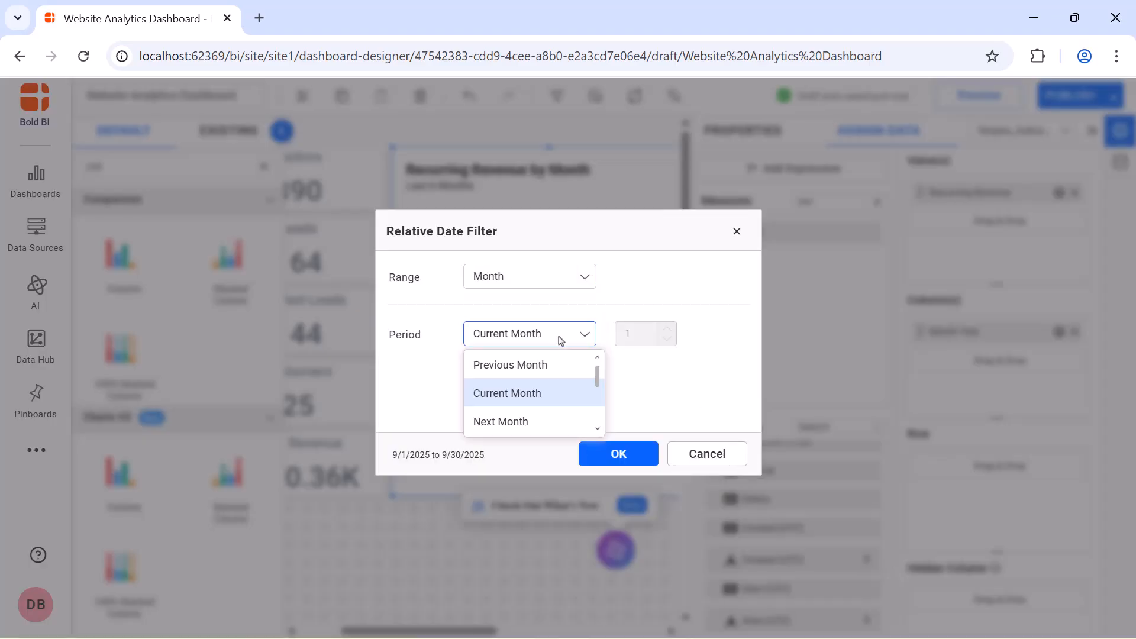
pyautogui.scroll(-2, 558, 397)
pyautogui.click(558, 398)
pyautogui.click(639, 339)
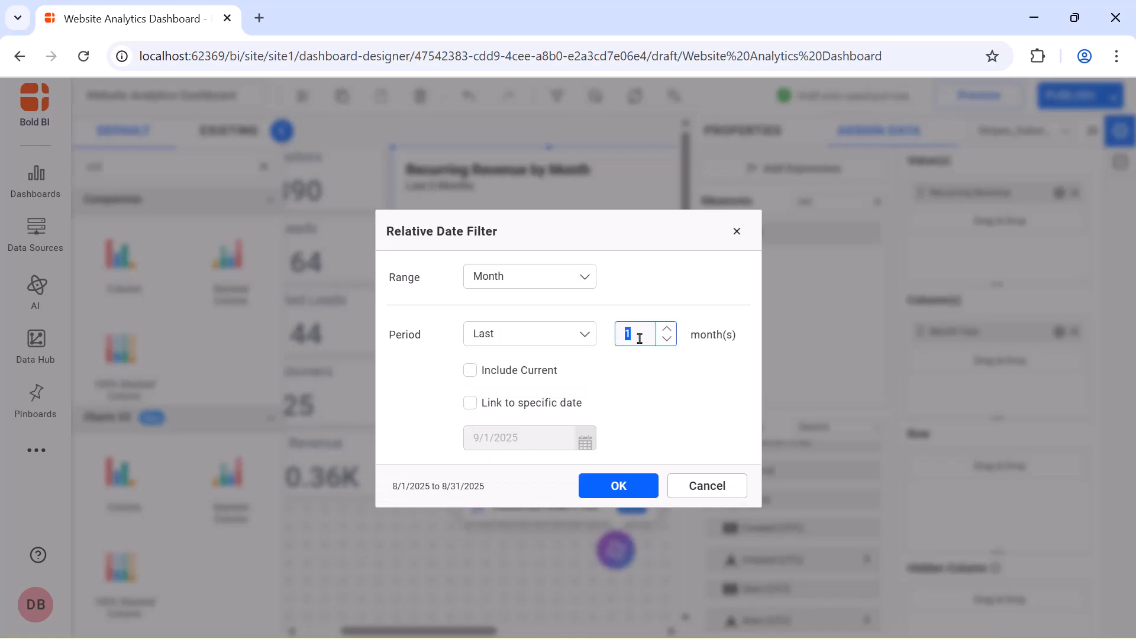
pyautogui.click(617, 485)
# Enable animation and value labels for the Recurring Revenue by Month chart.
pyautogui.click(742, 130)
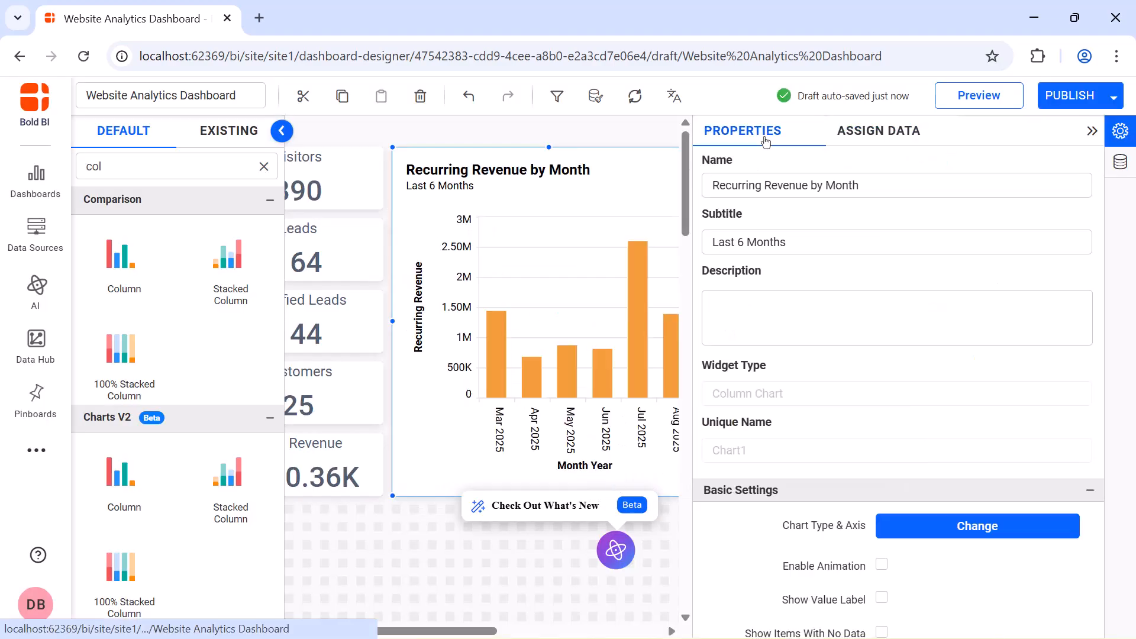
pyautogui.scroll(-5, 882, 260)
pyautogui.click(882, 261)
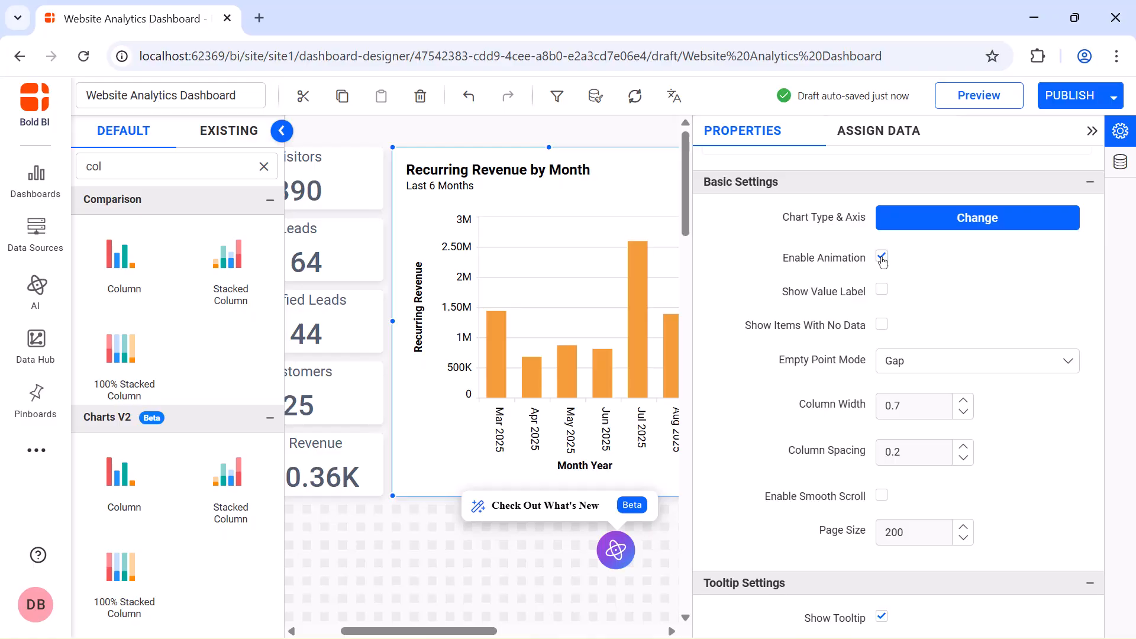
pyautogui.click(880, 291)
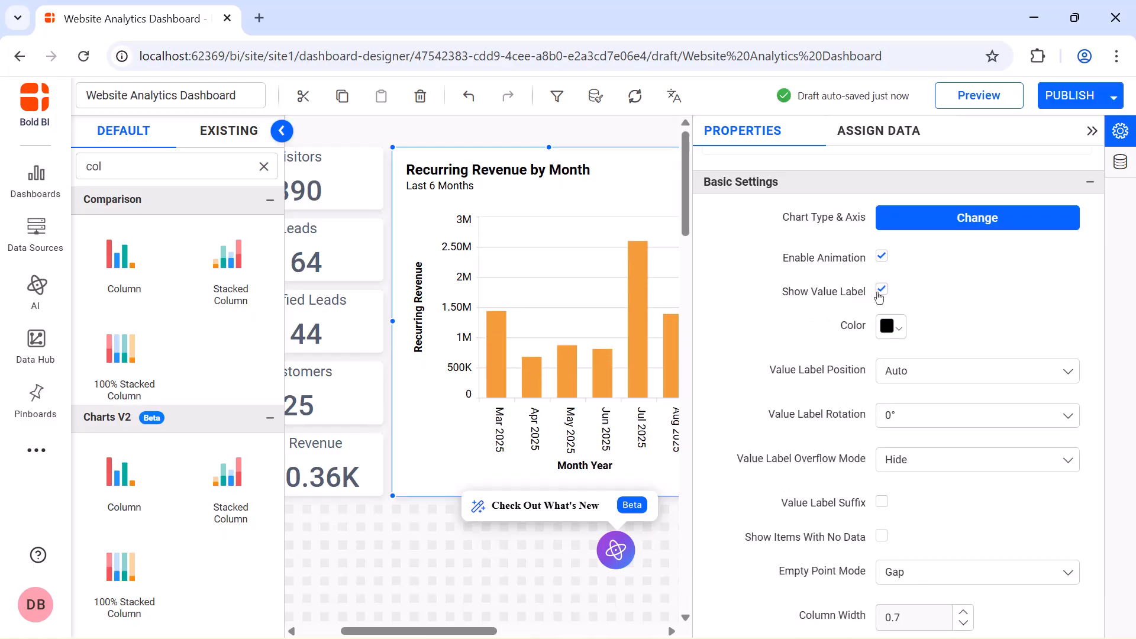
# Hide the axis titles of the chart's category axis and primary value axis.
pyautogui.scroll(-10, 879, 297)
pyautogui.click(881, 381)
pyautogui.scroll(-3, 881, 393)
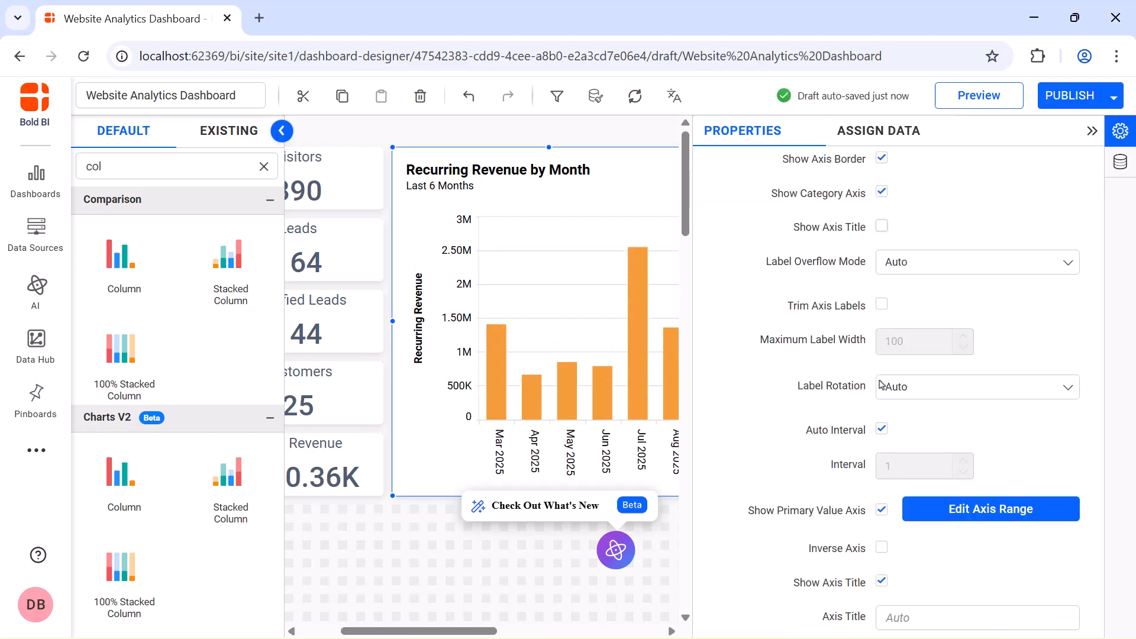
pyautogui.click(882, 582)
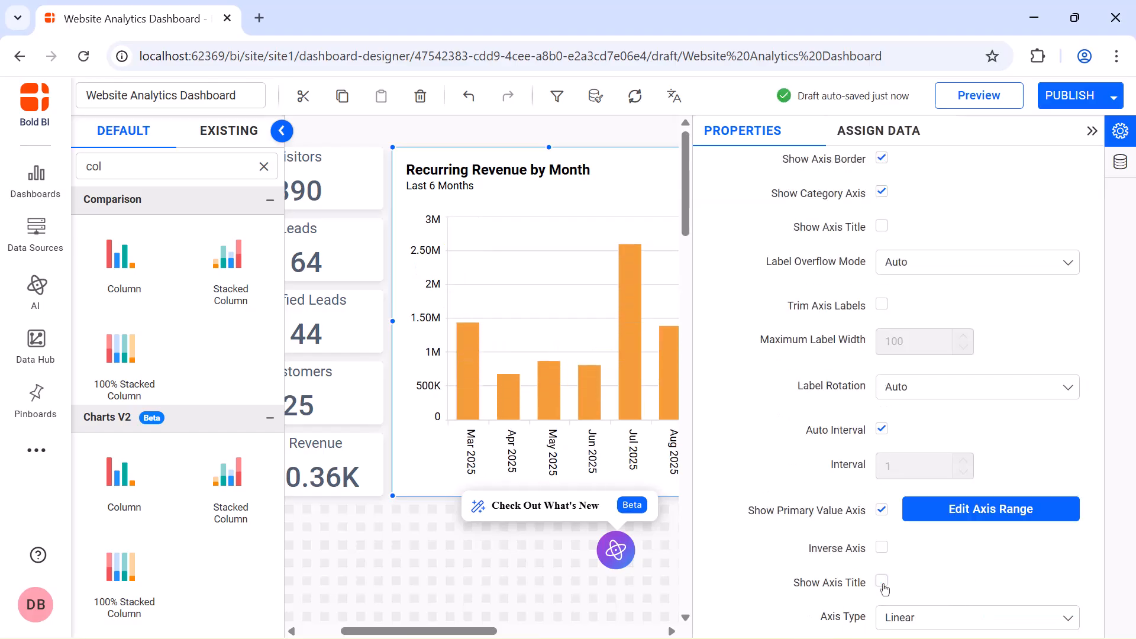
# Set the category axis label overflow mode to Hide and the label rotation to -45°.
pyautogui.click(992, 267)
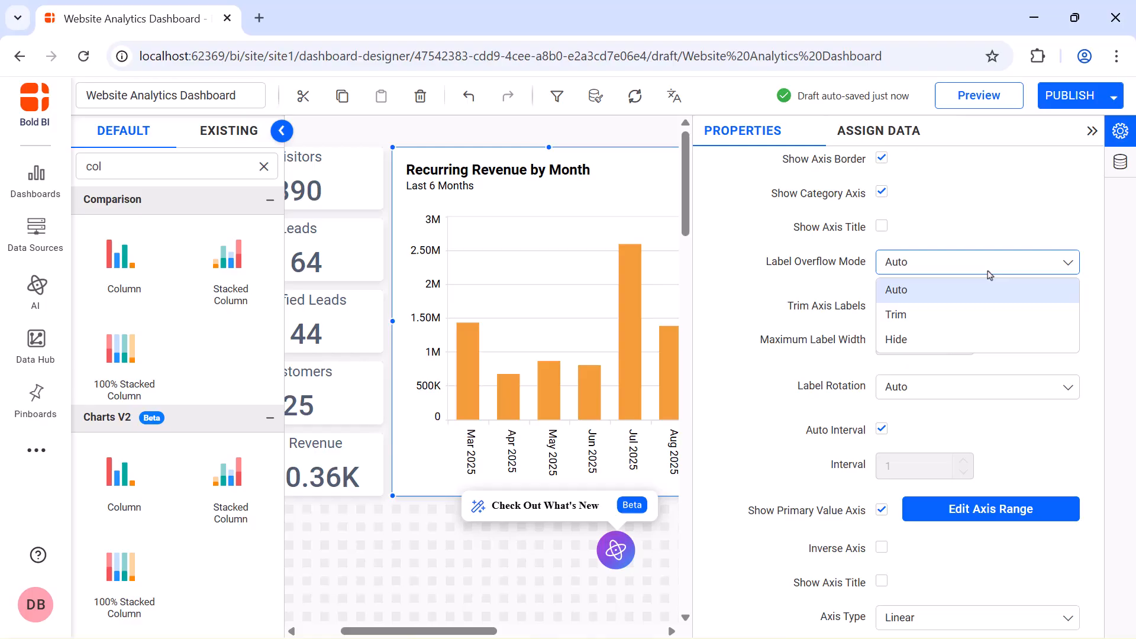
pyautogui.click(970, 333)
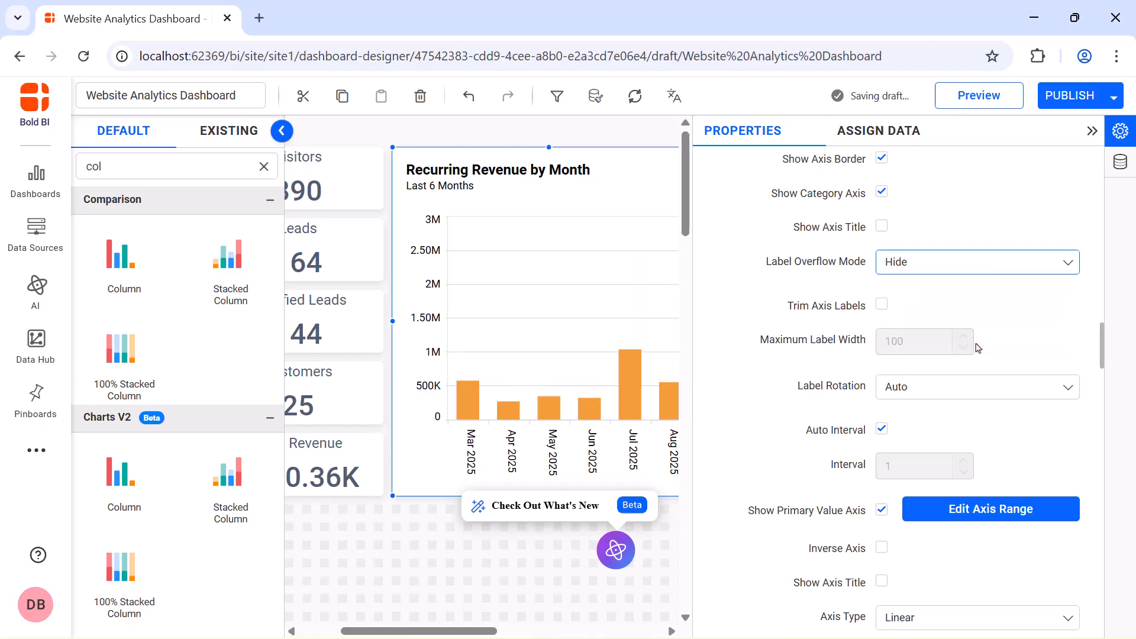
pyautogui.click(970, 391)
pyautogui.click(967, 464)
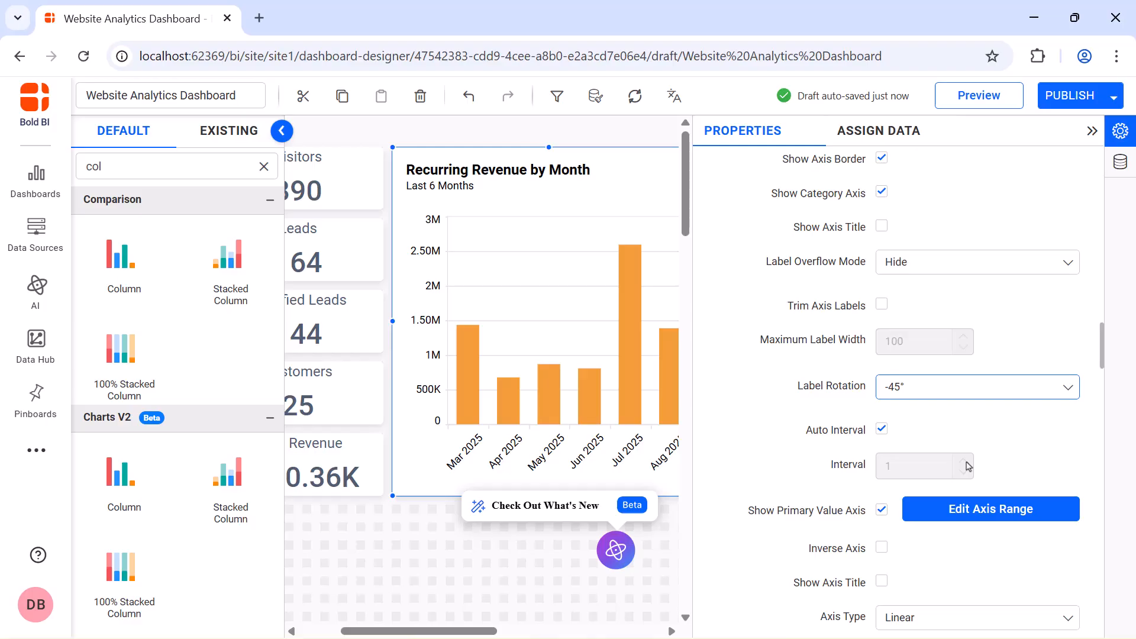
# Format the chart's primary value axis as Currency.
pyautogui.scroll(-3, 968, 466)
pyautogui.click(963, 507)
pyautogui.click(611, 236)
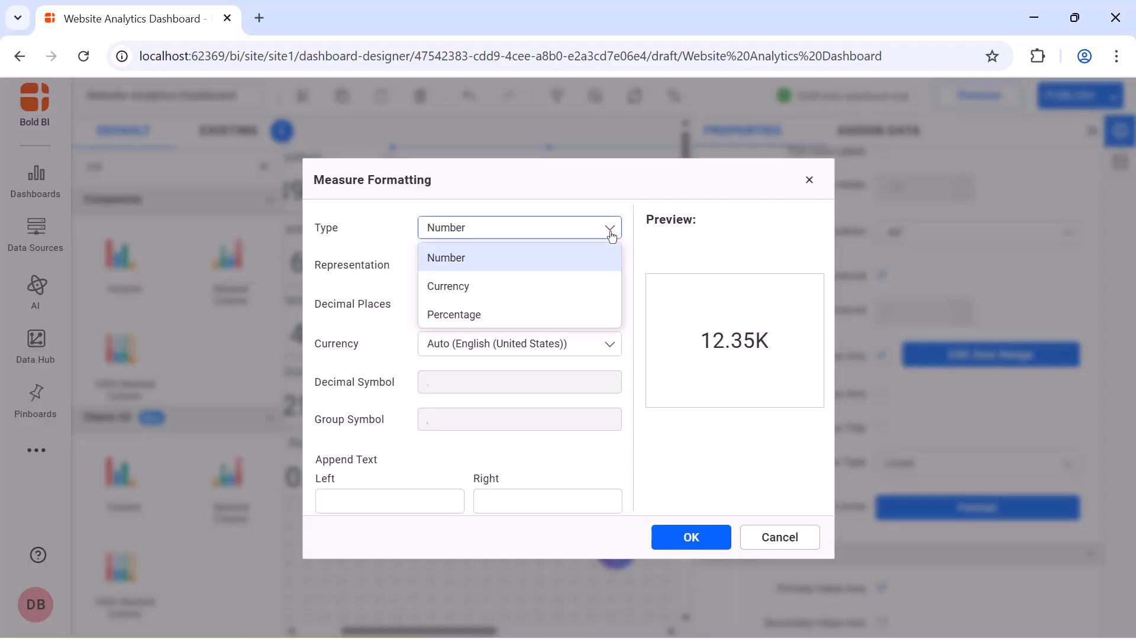
pyautogui.click(609, 286)
pyautogui.click(665, 537)
# Change the color of the chart's MRR columns to a muted red.
pyautogui.scroll(-8, 884, 369)
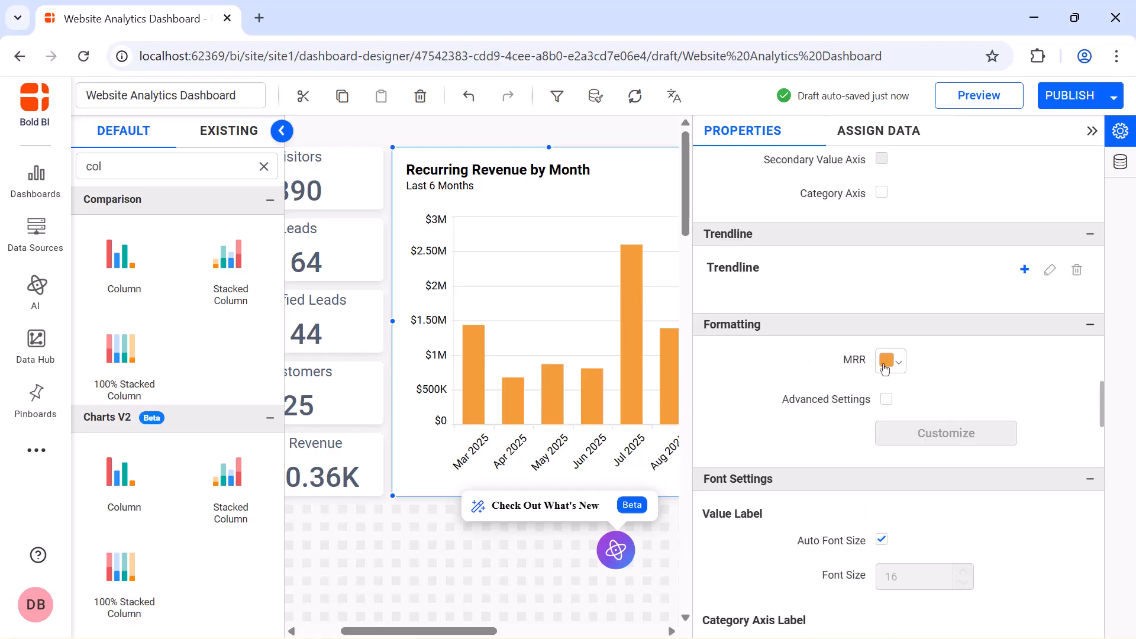
pyautogui.click(885, 363)
pyautogui.moveTo(1052, 511); pyautogui.dragTo(1054, 522)
pyautogui.moveTo(1036, 411); pyautogui.dragTo(1040, 423)
pyautogui.click(1071, 430)
pyautogui.click(1038, 433)
pyautogui.click(991, 604)
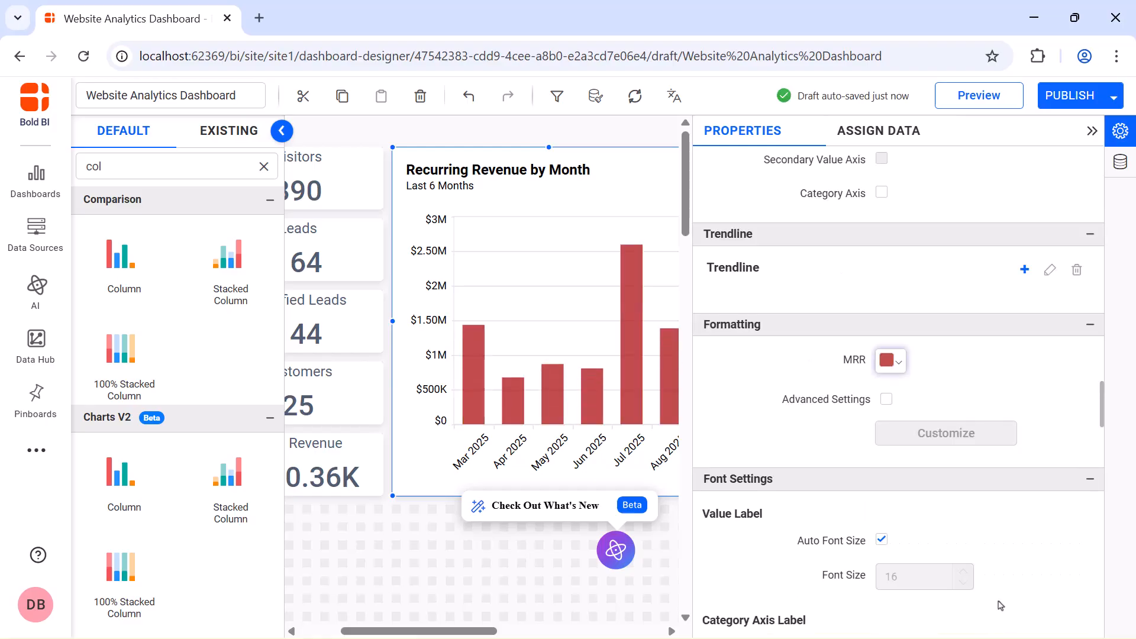
# Turn off automatic sizing of the chart title, set its font size to 16, and close the chart's settings.
pyautogui.scroll(-5, 880, 395)
pyautogui.click(880, 393)
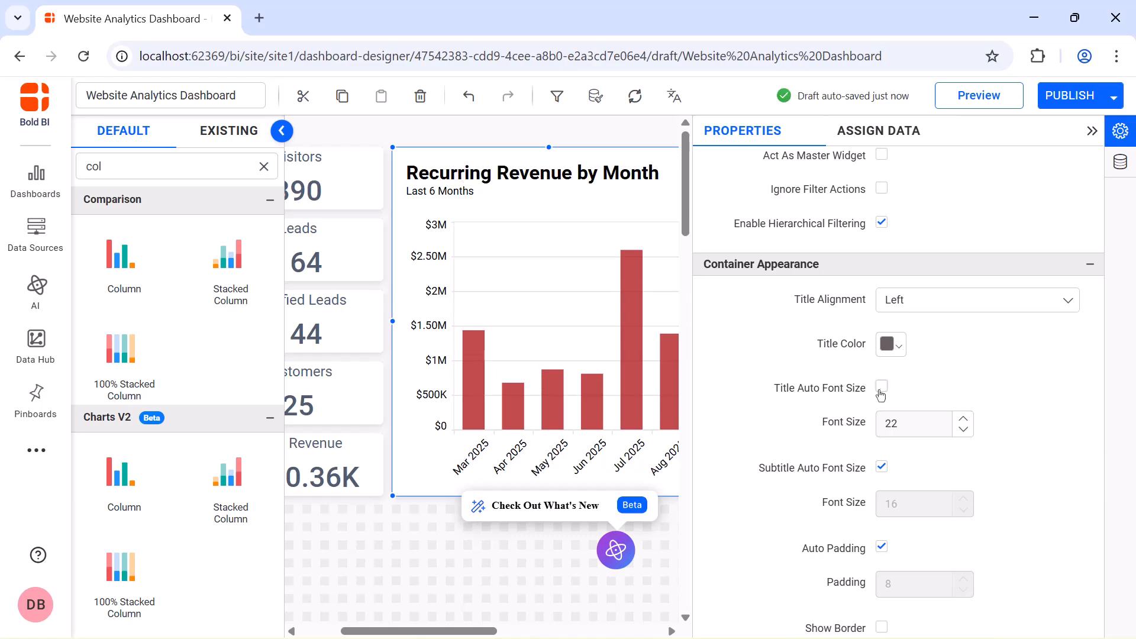
pyautogui.doubleClick(911, 419)
pyautogui.write('16')
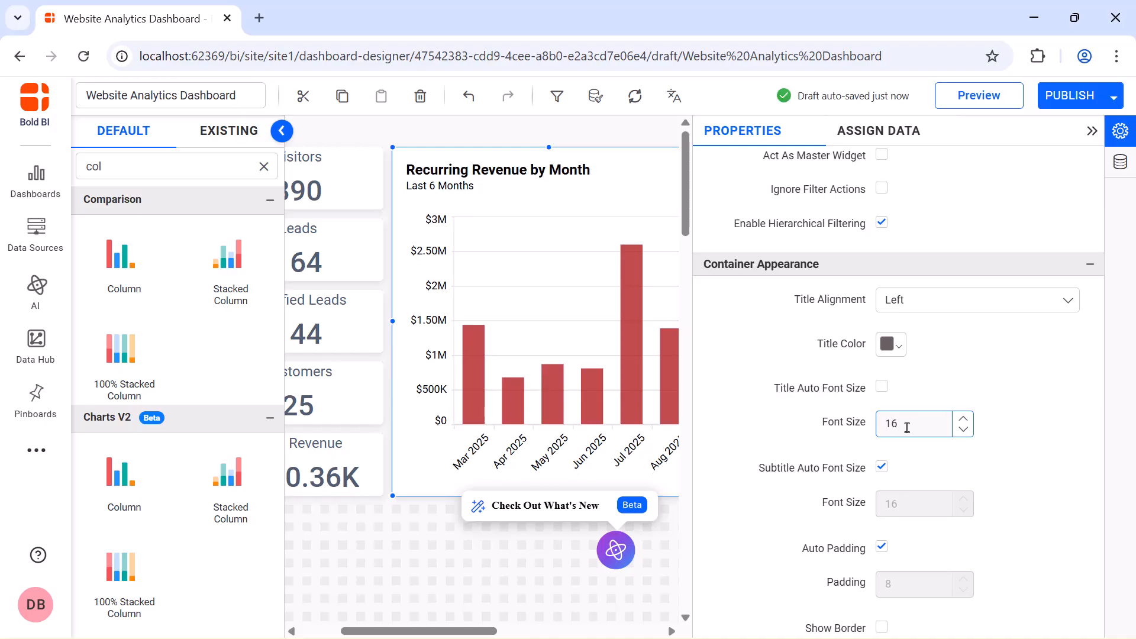
pyautogui.click(1091, 131)
# Find the Radial Gauge widget, place it beside the revenue chart's right edge, and enlarge it.
pyautogui.click(264, 166)
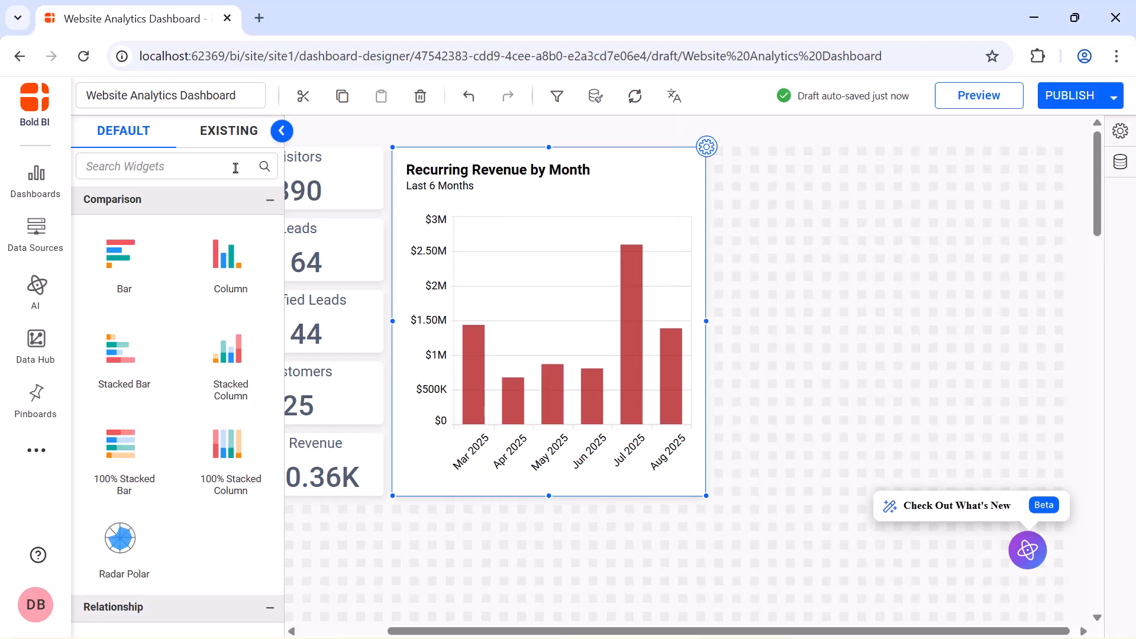
pyautogui.write('rad')
pyautogui.moveTo(120, 373); pyautogui.dragTo(696, 169)
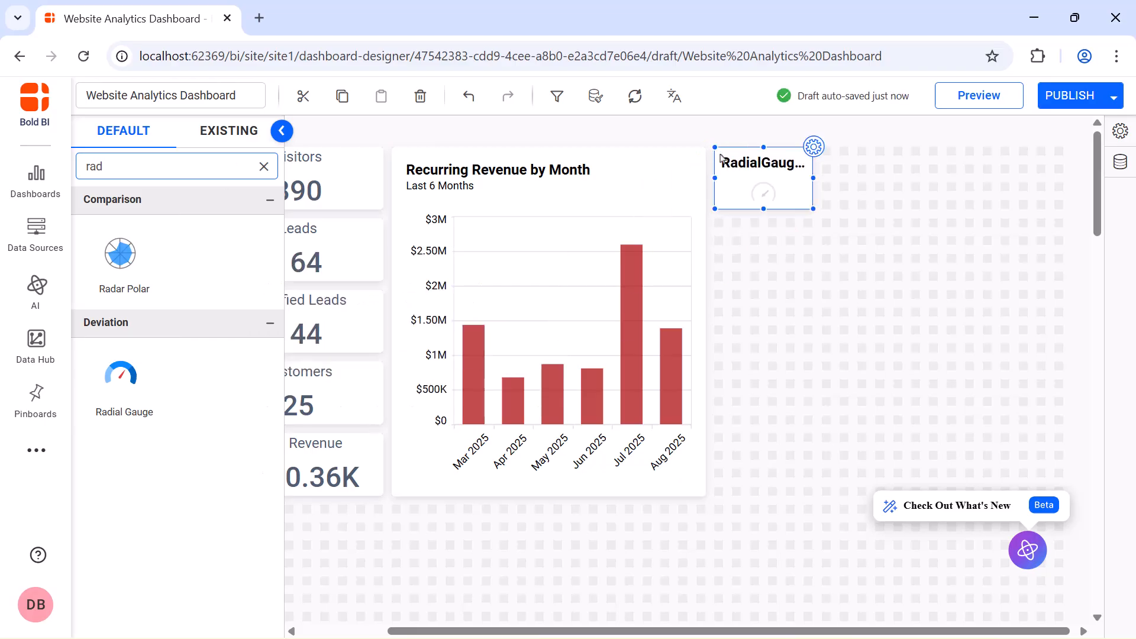
pyautogui.moveTo(811, 208); pyautogui.dragTo(882, 351)
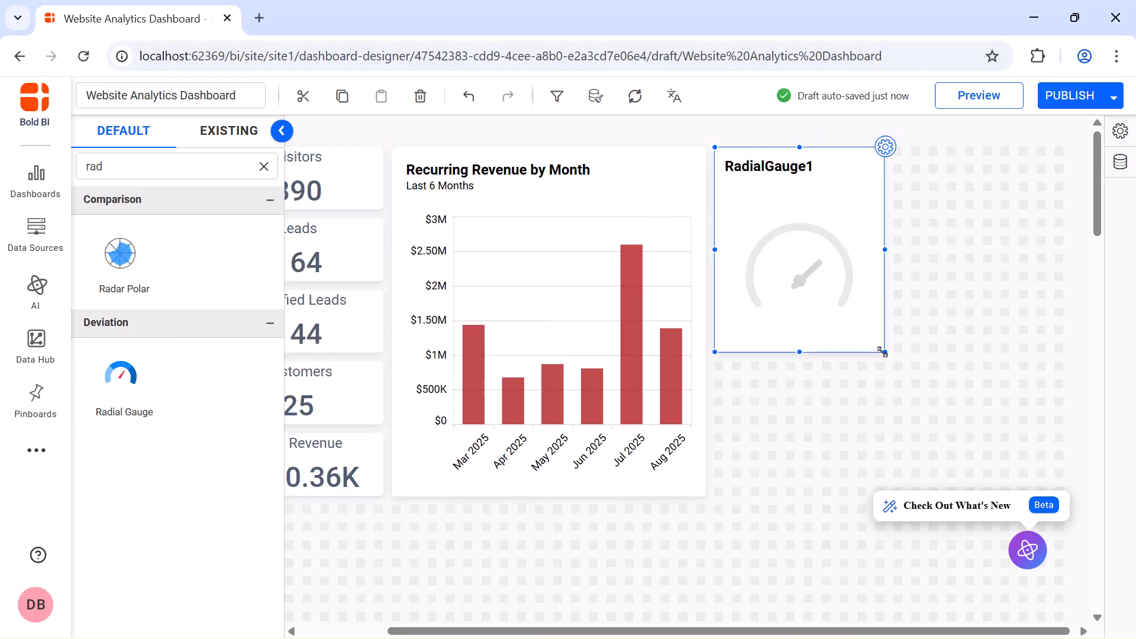
# Name the new radial gauge Bounce Rate.
pyautogui.click(886, 147)
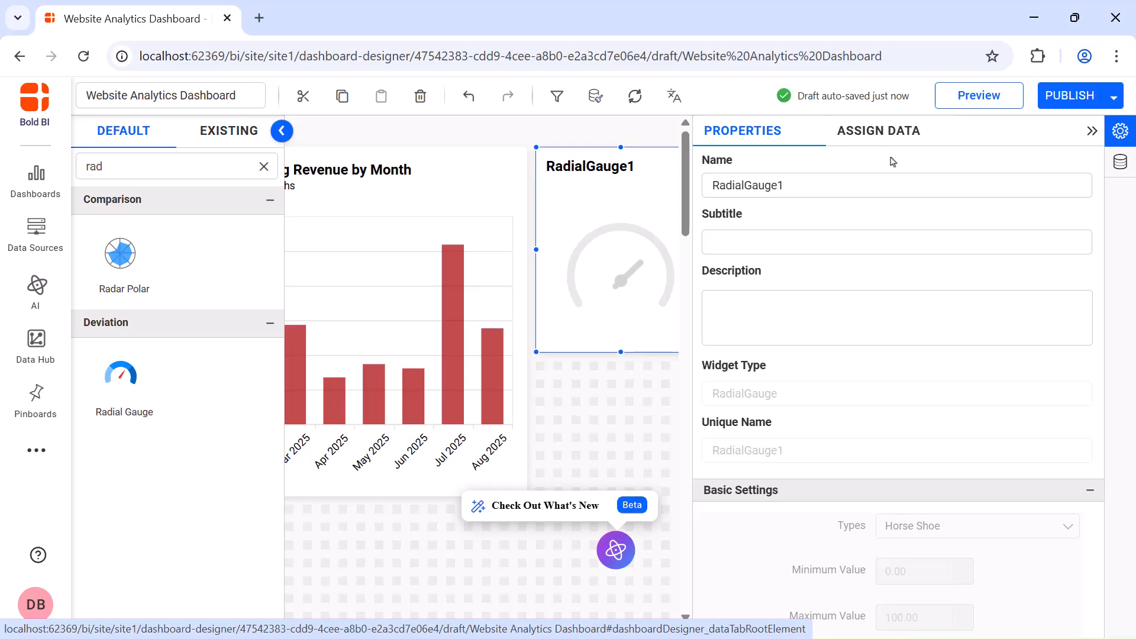
pyautogui.click(891, 184)
pyautogui.hotkey('ctrl', 'a')
pyautogui.write('Bounce Rate')
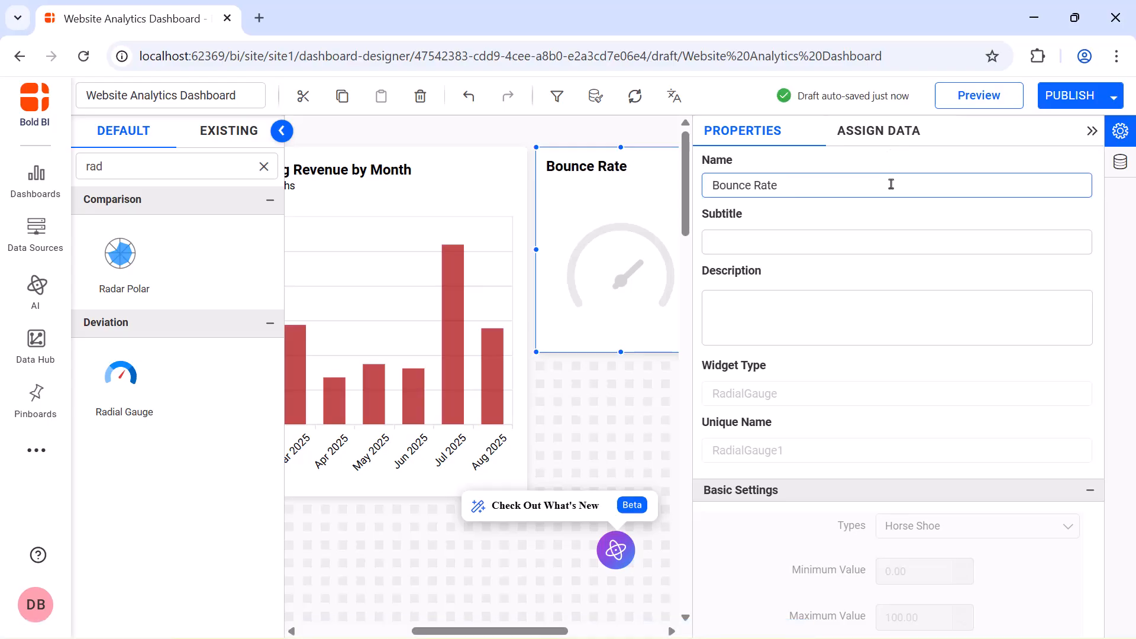
# Switch the gauge to the GA_Channel data source and assign the Bounce Rate measure as its actual value.
pyautogui.click(896, 135)
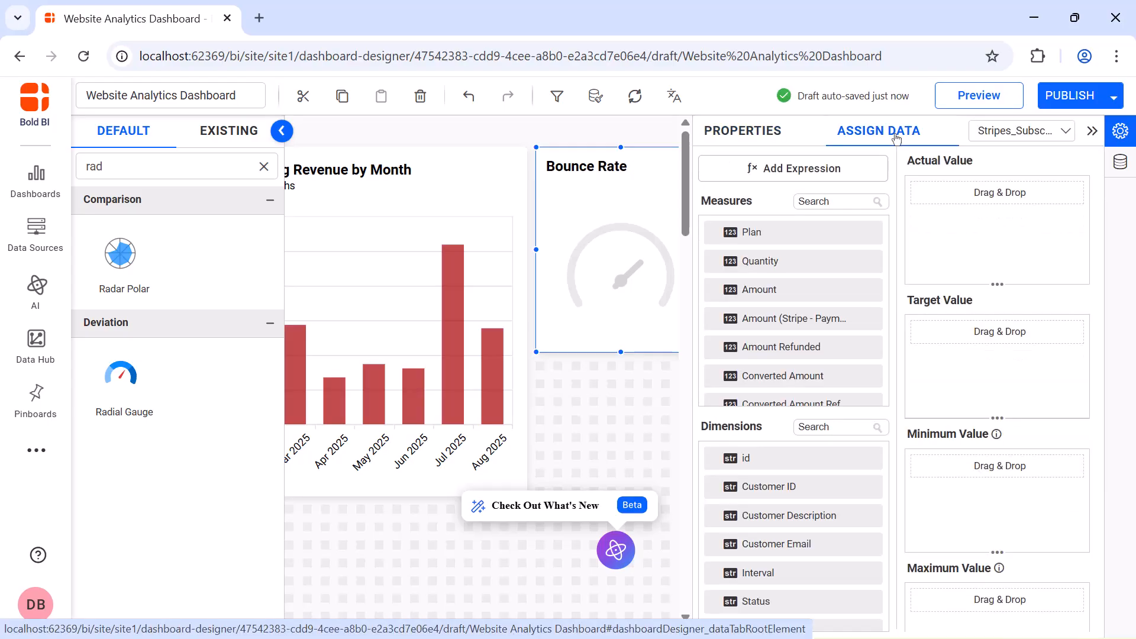
pyautogui.click(1010, 135)
pyautogui.click(1013, 189)
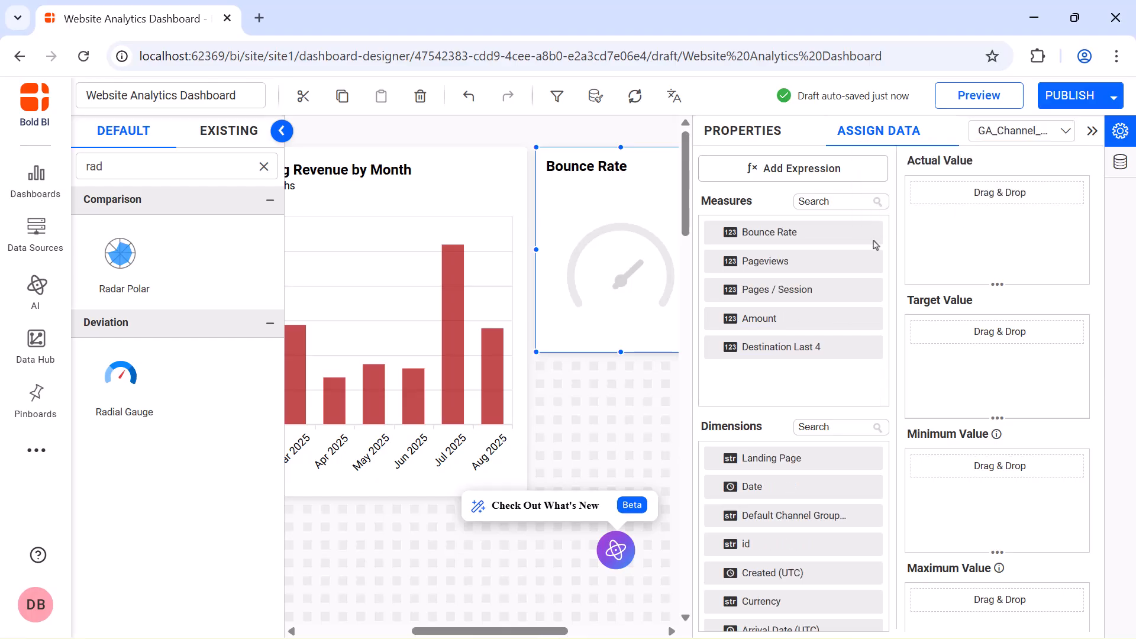
pyautogui.moveTo(875, 244); pyautogui.dragTo(935, 228)
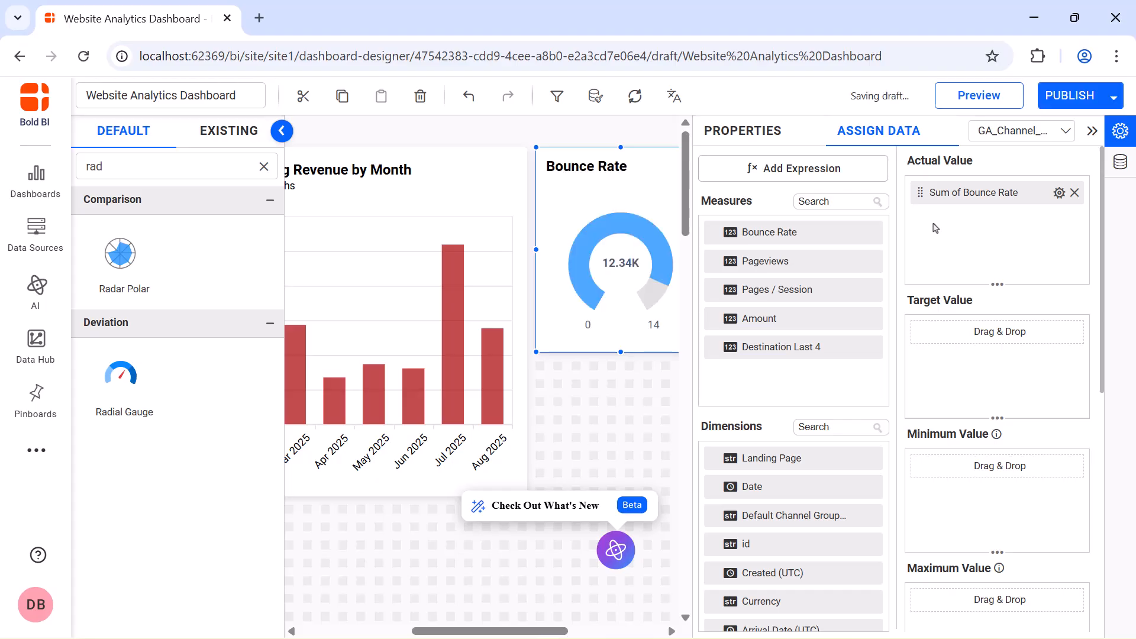
# Rename the gauge's actual value field Bounce rate and set its aggregation to Avg.
pyautogui.click(1059, 193)
pyautogui.click(1052, 222)
pyautogui.write('Bounce rate')
pyautogui.press('Return')
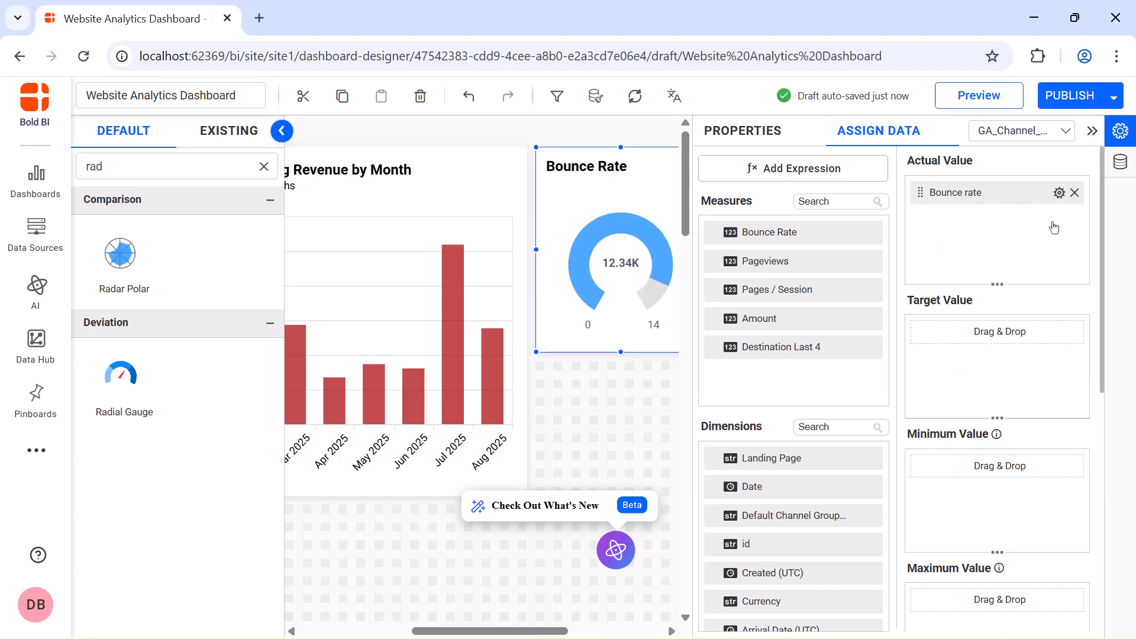
pyautogui.click(1059, 193)
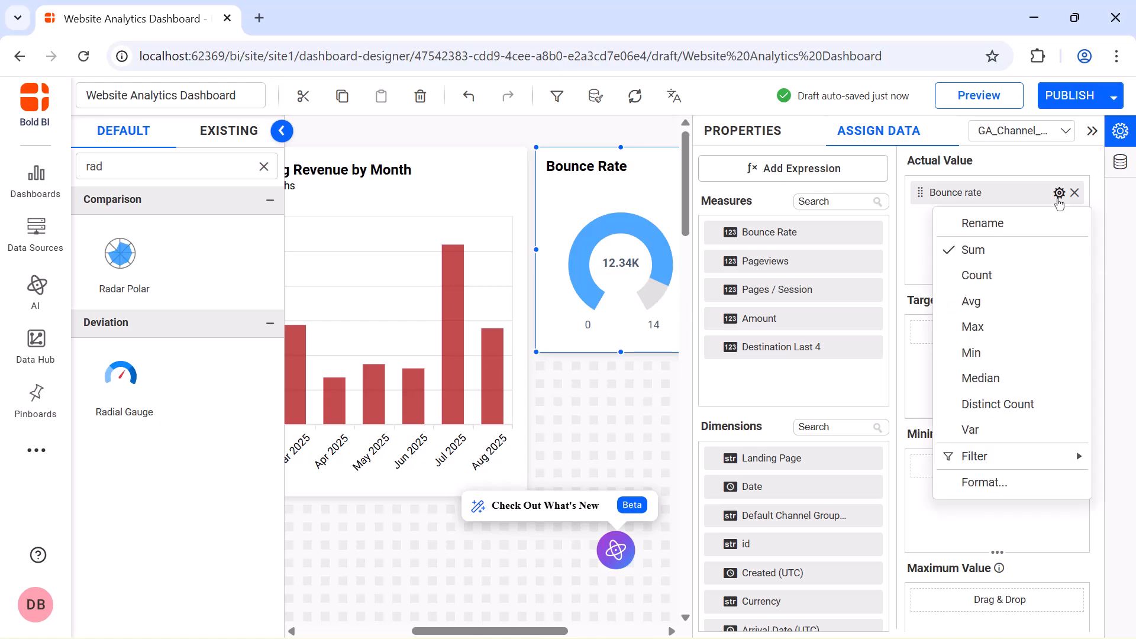
pyautogui.click(1064, 303)
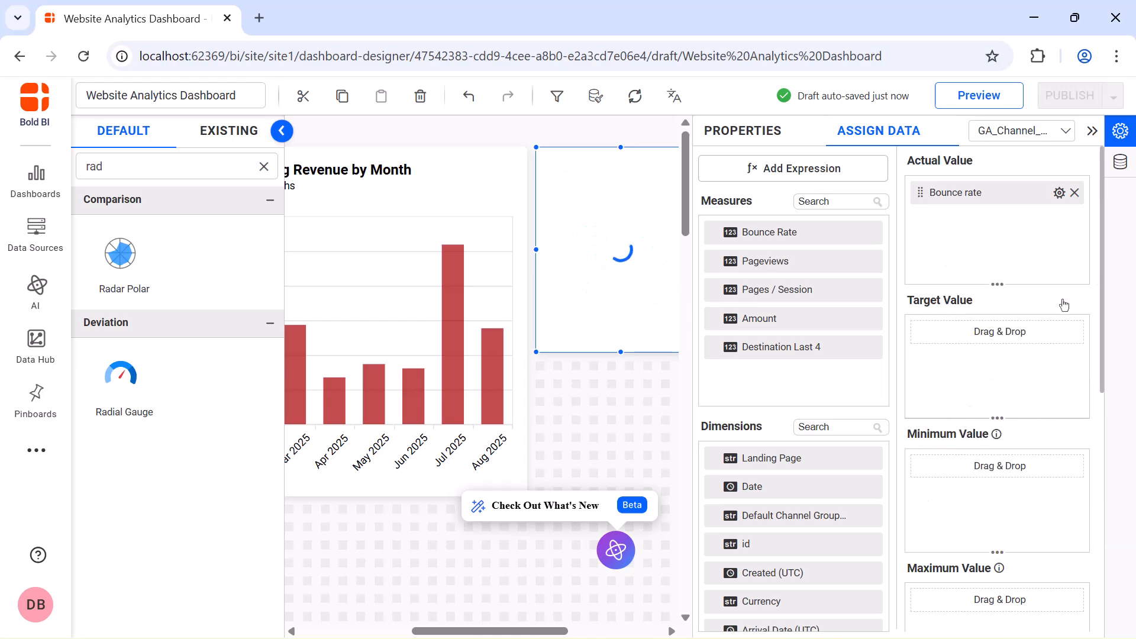
# Format the gauge's Bounce rate value with % appended on its right.
pyautogui.click(1059, 193)
pyautogui.click(1049, 483)
pyautogui.click(588, 502)
pyautogui.write('%')
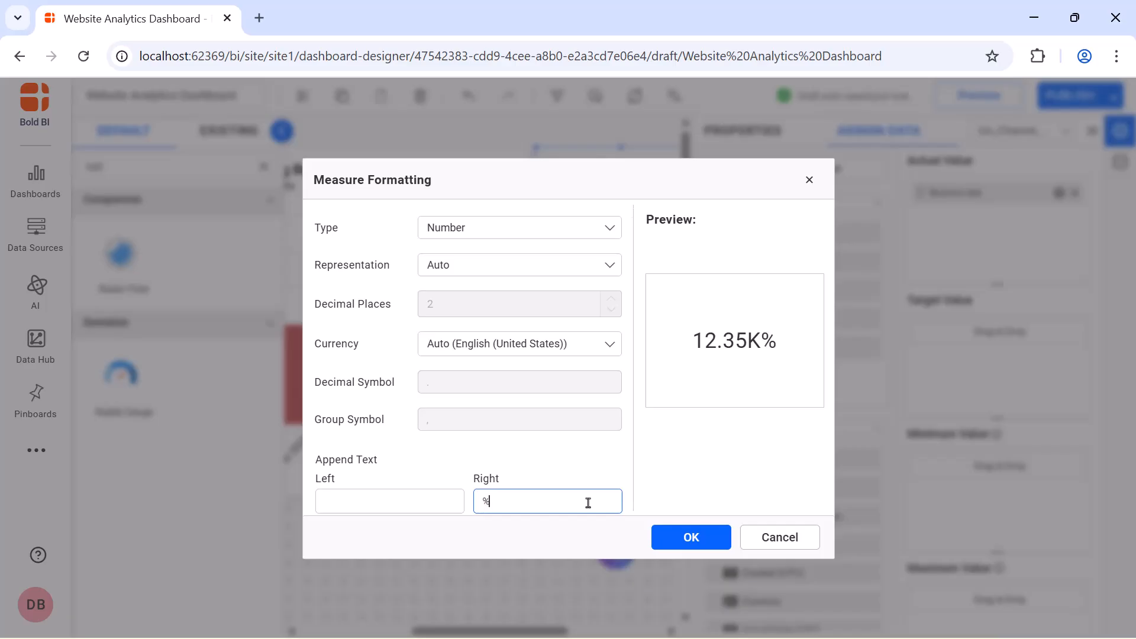
pyautogui.click(691, 537)
# Set the Bounce Rate gauge type to Half Circle and its maximum value to 100.
pyautogui.click(747, 131)
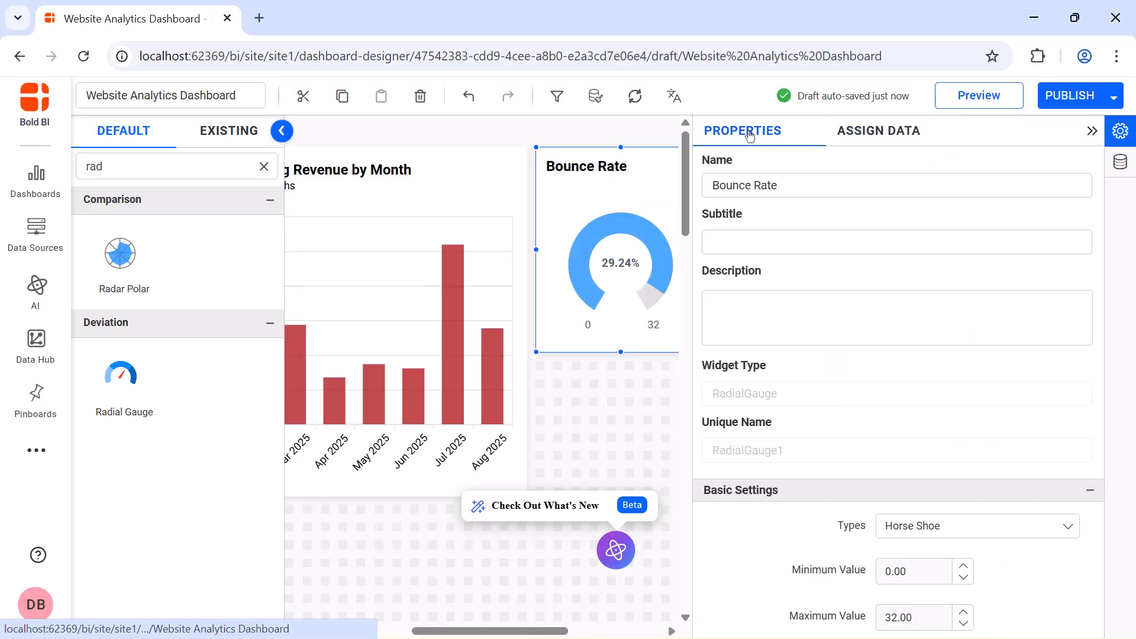
pyautogui.scroll(-4, 901, 270)
pyautogui.click(900, 270)
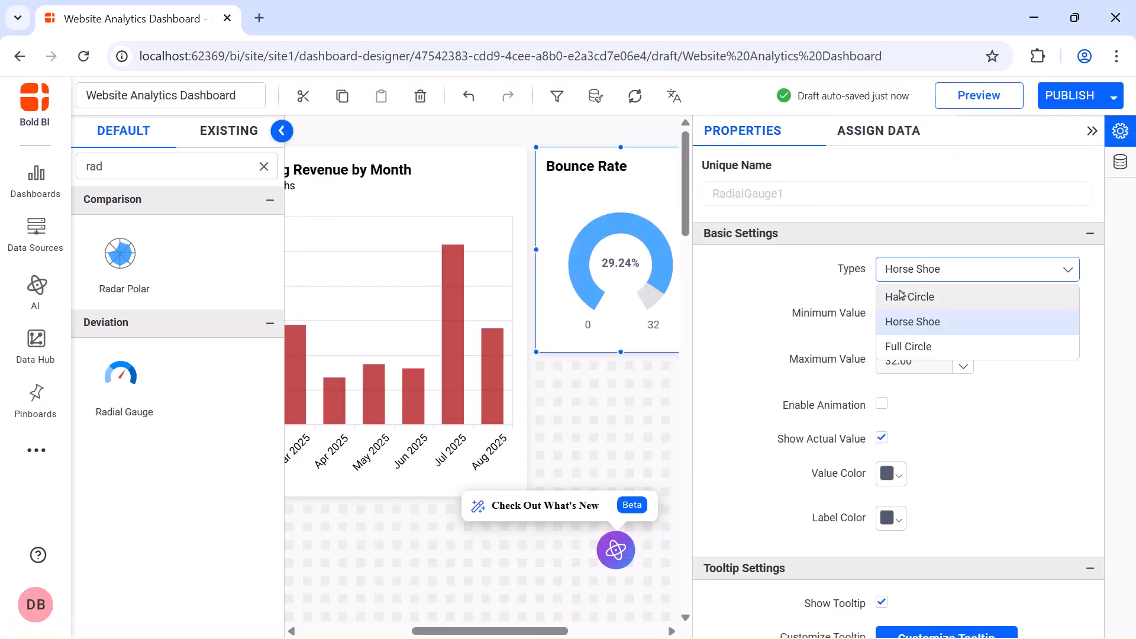
pyautogui.click(901, 294)
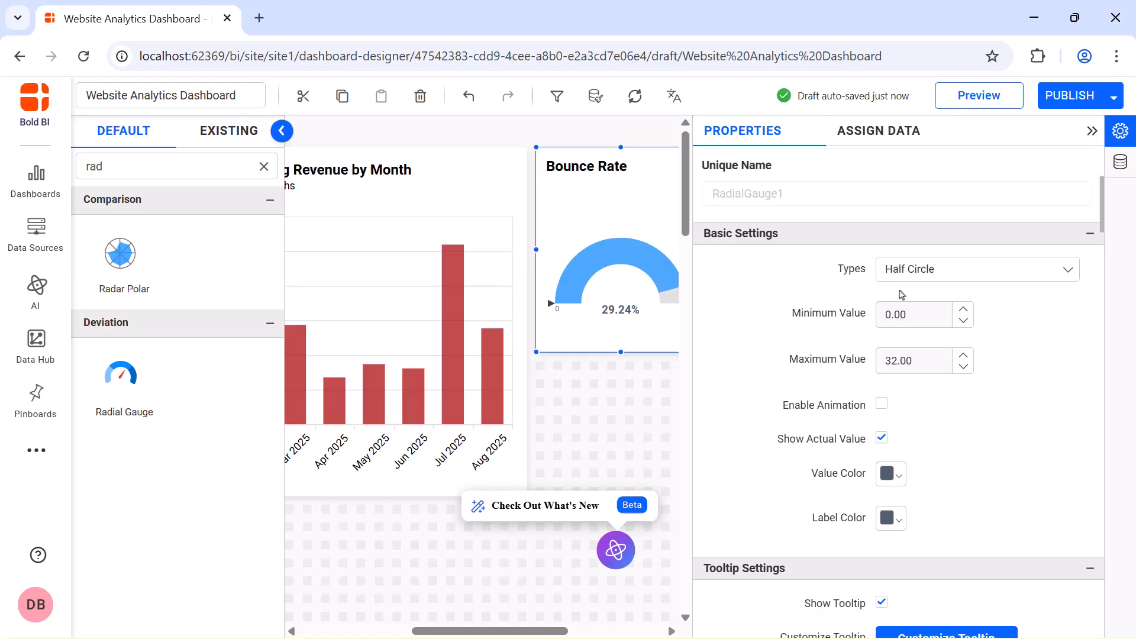
pyautogui.click(900, 361)
pyautogui.write('1')
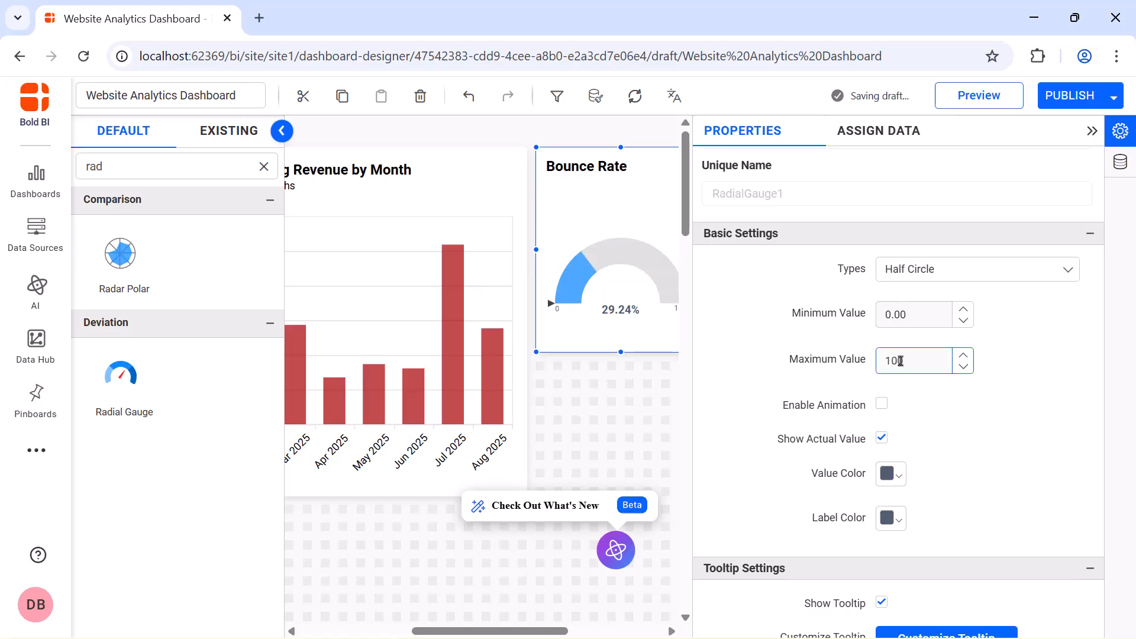
# Enable animation on the Bounce Rate gauge and set its label color to black.
pyautogui.click(883, 406)
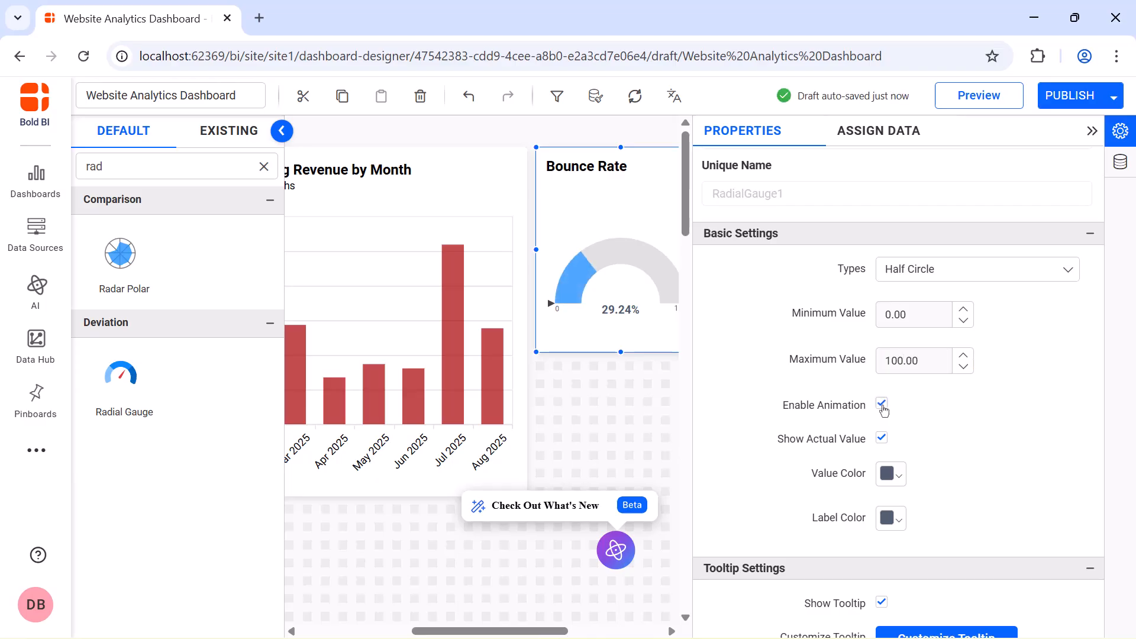
pyautogui.click(885, 518)
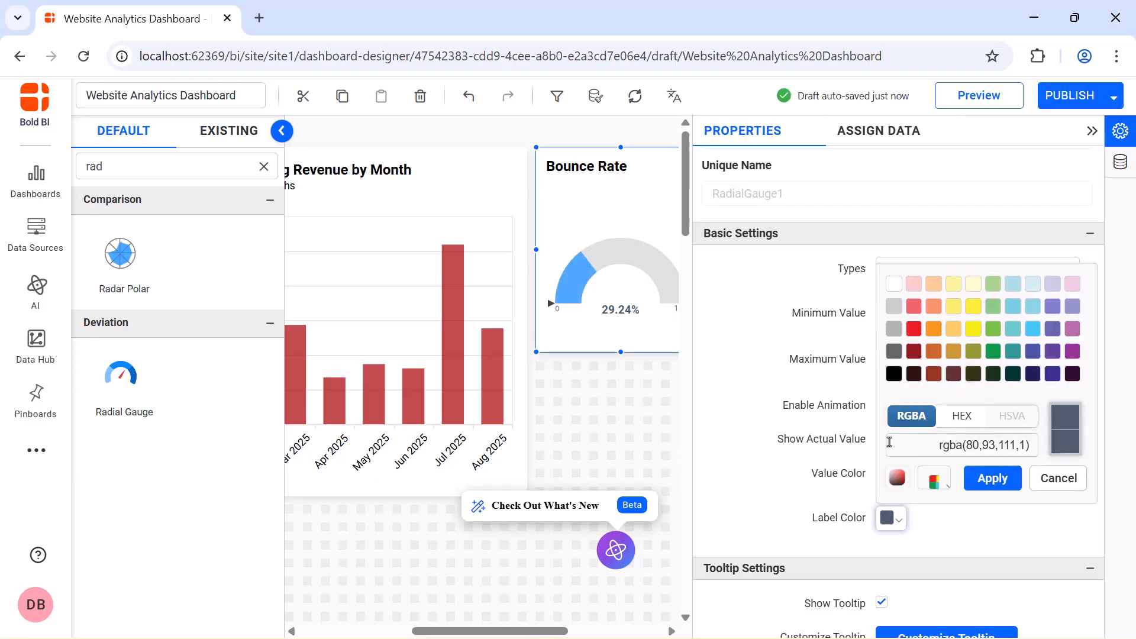
pyautogui.click(893, 378)
pyautogui.click(992, 477)
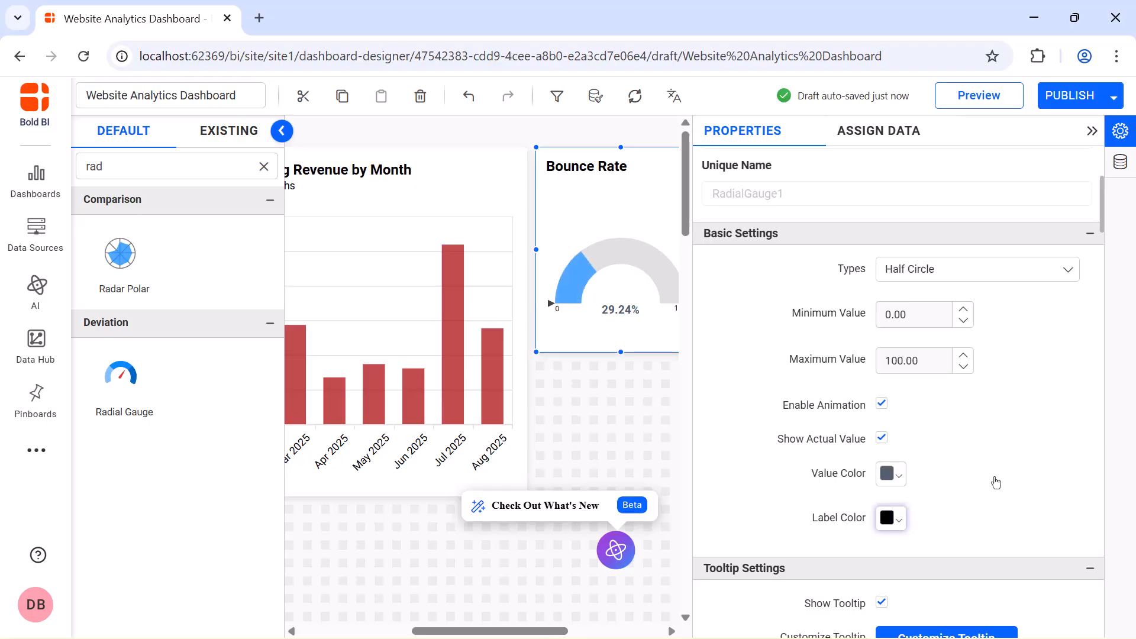
# Set the Bounce Rate gauge's value pointer to Range with Needle and its range pointer color to red, rgba(236,32,36,1).
pyautogui.scroll(-10, 996, 482)
pyautogui.click(978, 353)
pyautogui.click(976, 426)
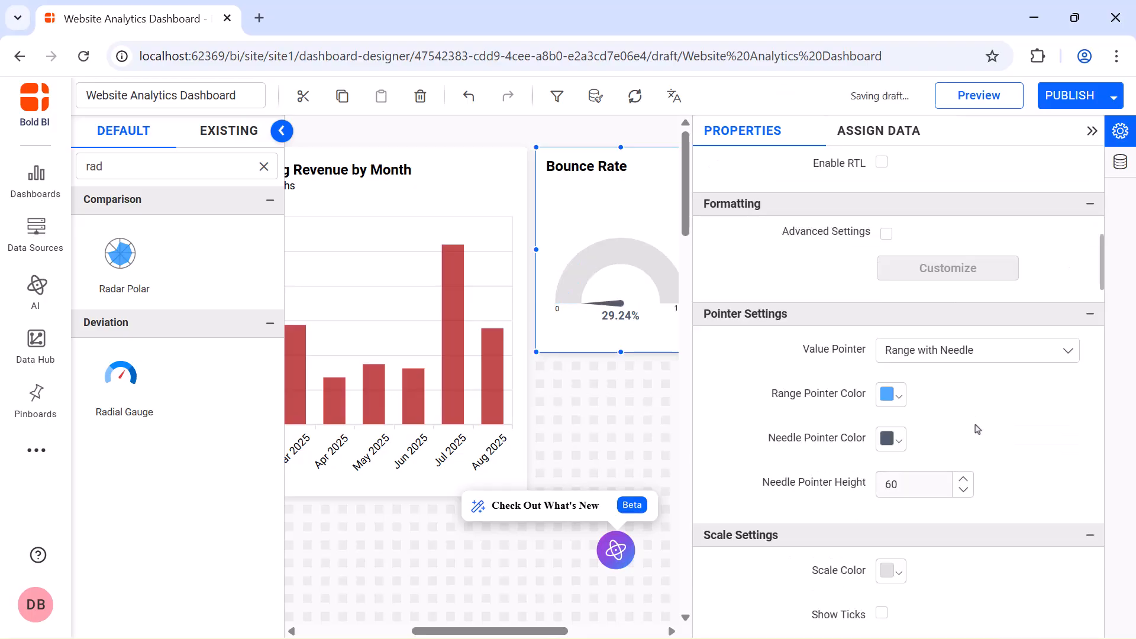
pyautogui.click(890, 395)
pyautogui.click(910, 213)
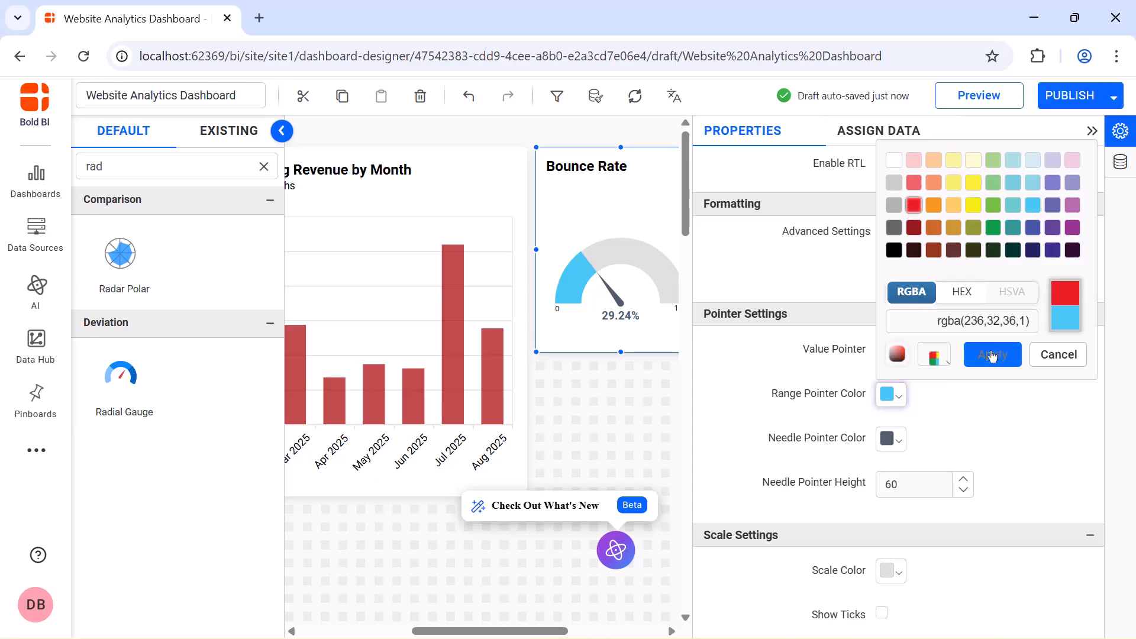
pyautogui.click(993, 355)
# Turn off auto font size for the Bounce Rate gauge's actual value and set the font size to 25.
pyautogui.scroll(-5, 886, 343)
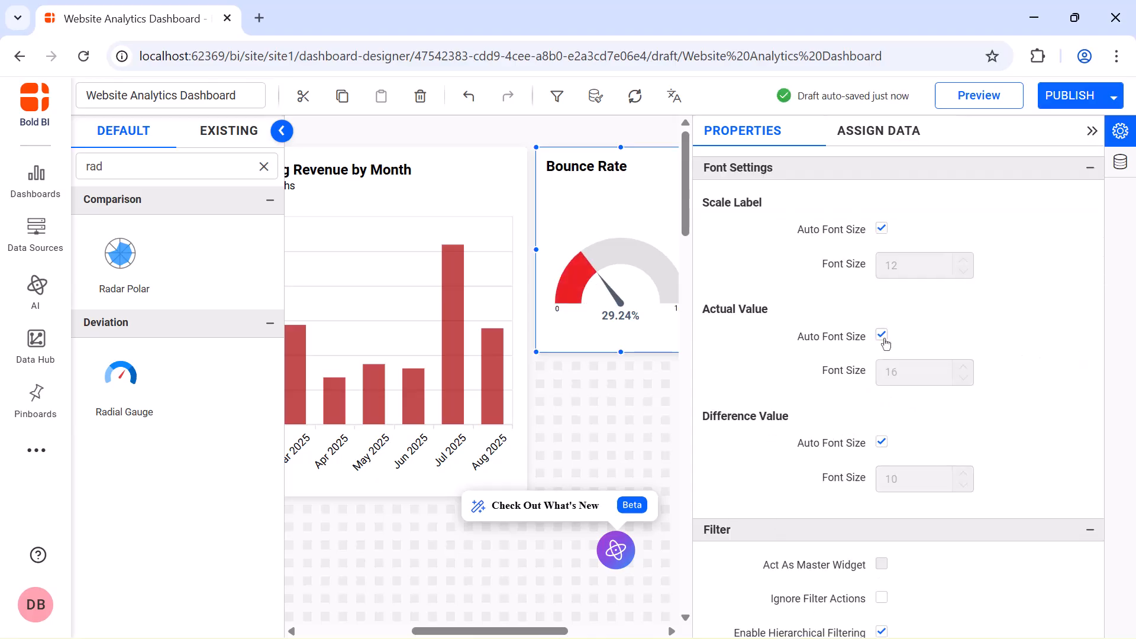
pyautogui.click(881, 335)
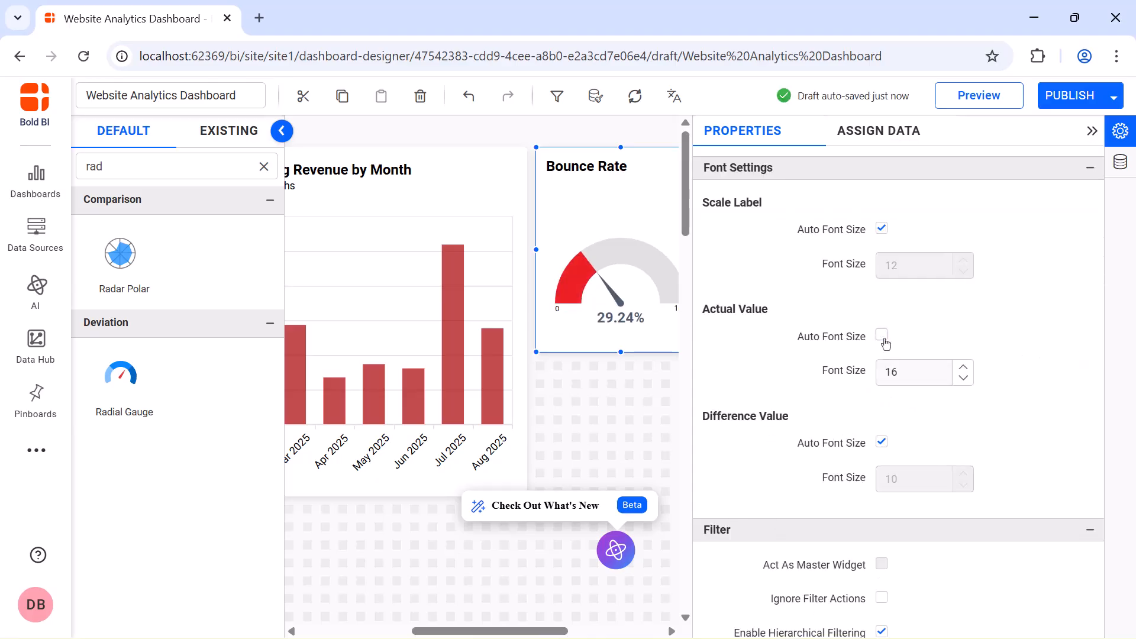
pyautogui.doubleClick(911, 371)
pyautogui.write('25')
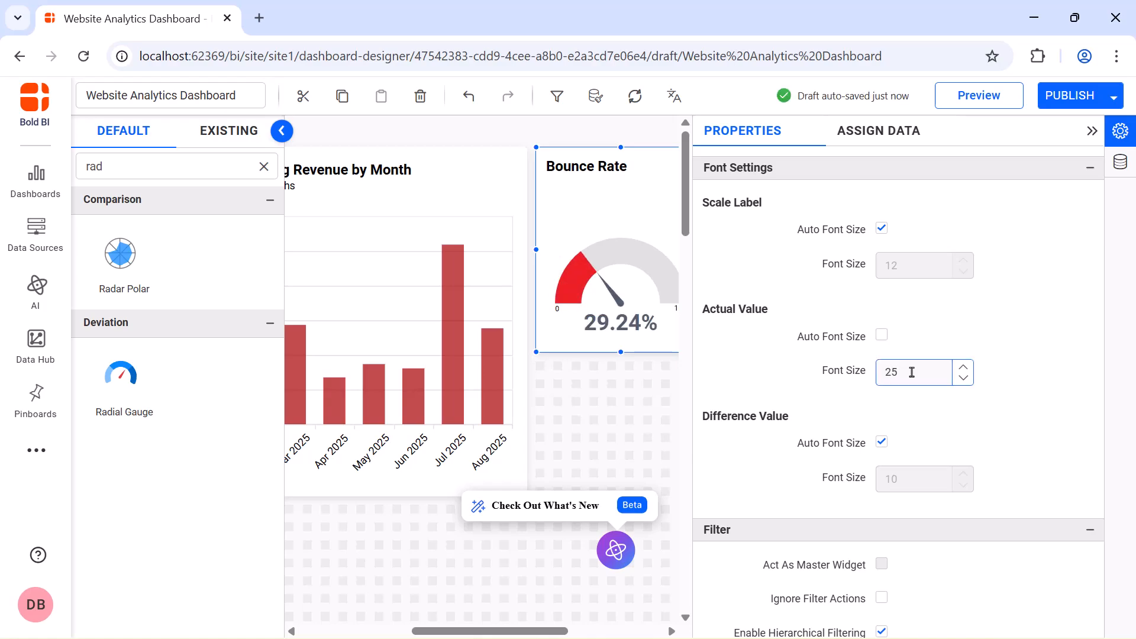
# Turn off the Bounce Rate title's auto font size, set it to 16, and close the widget settings.
pyautogui.scroll(-8, 911, 372)
pyautogui.click(881, 332)
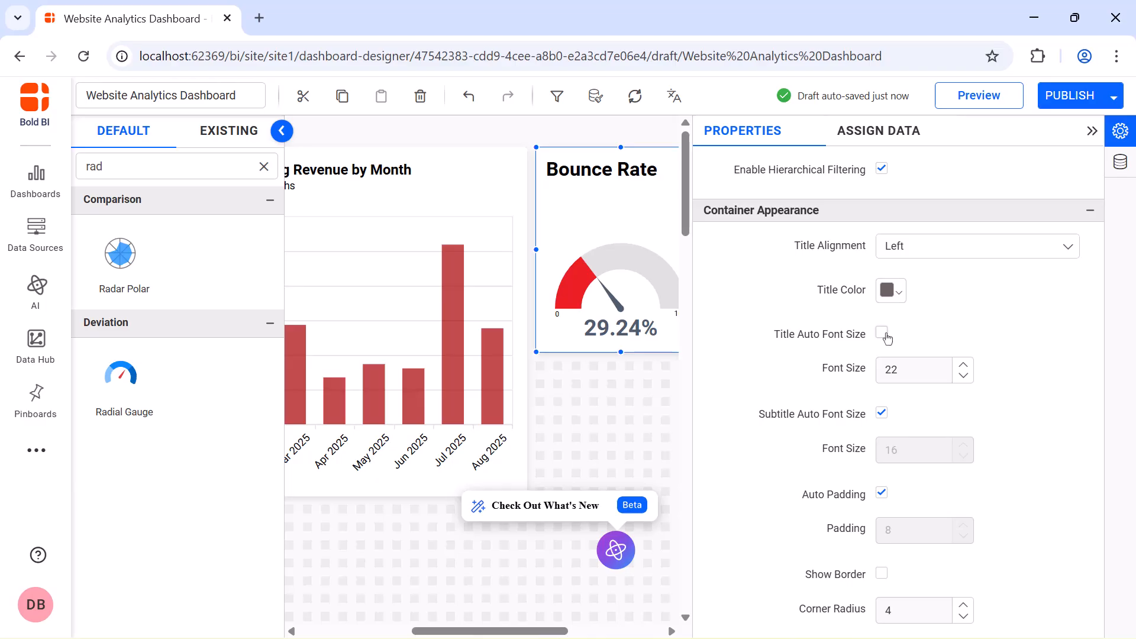
pyautogui.doubleClick(901, 368)
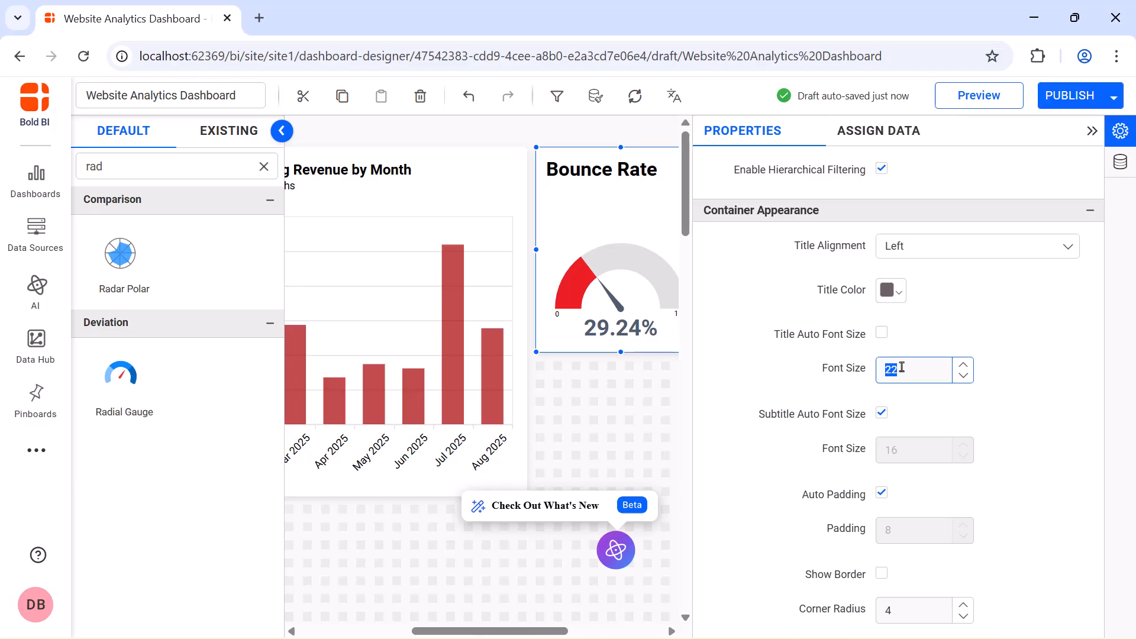
pyautogui.write('16')
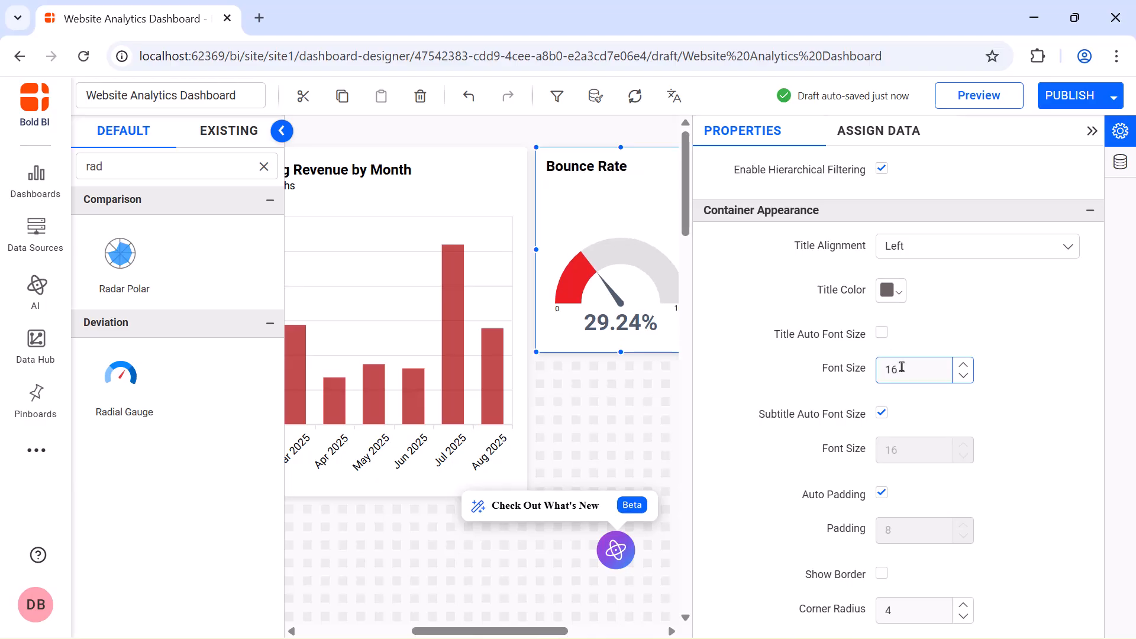
pyautogui.click(1091, 130)
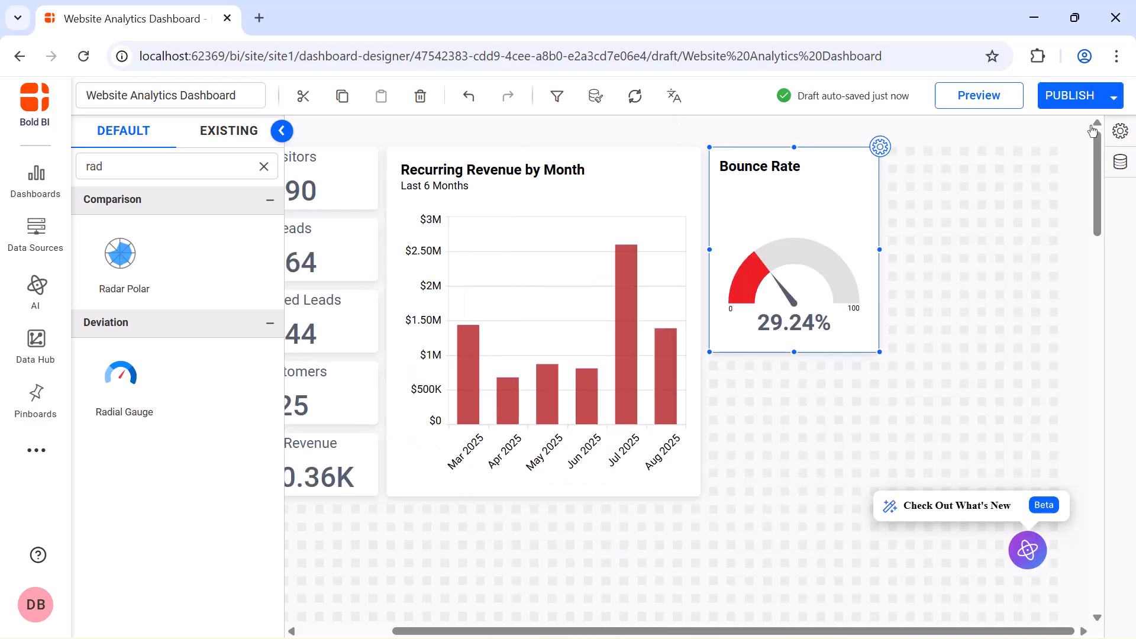
# Add a second radial gauge beside Bounce Rate, resize it to match, and name it Customer Churn Rate.
pyautogui.moveTo(142, 408); pyautogui.dragTo(895, 158)
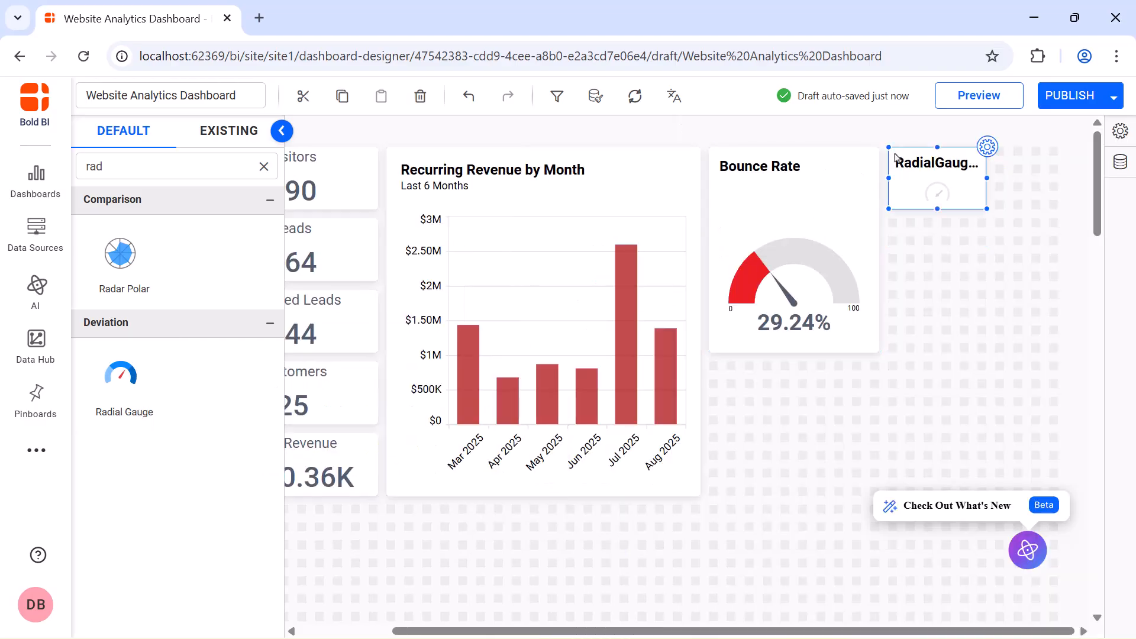
pyautogui.moveTo(986, 208); pyautogui.dragTo(1049, 348)
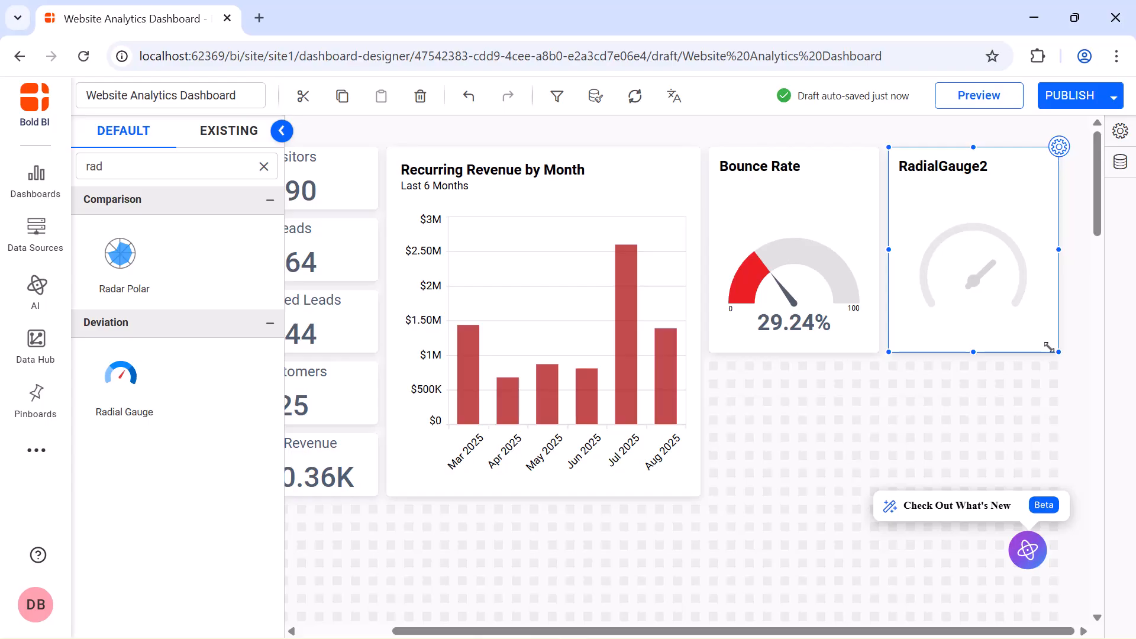
pyautogui.click(1060, 148)
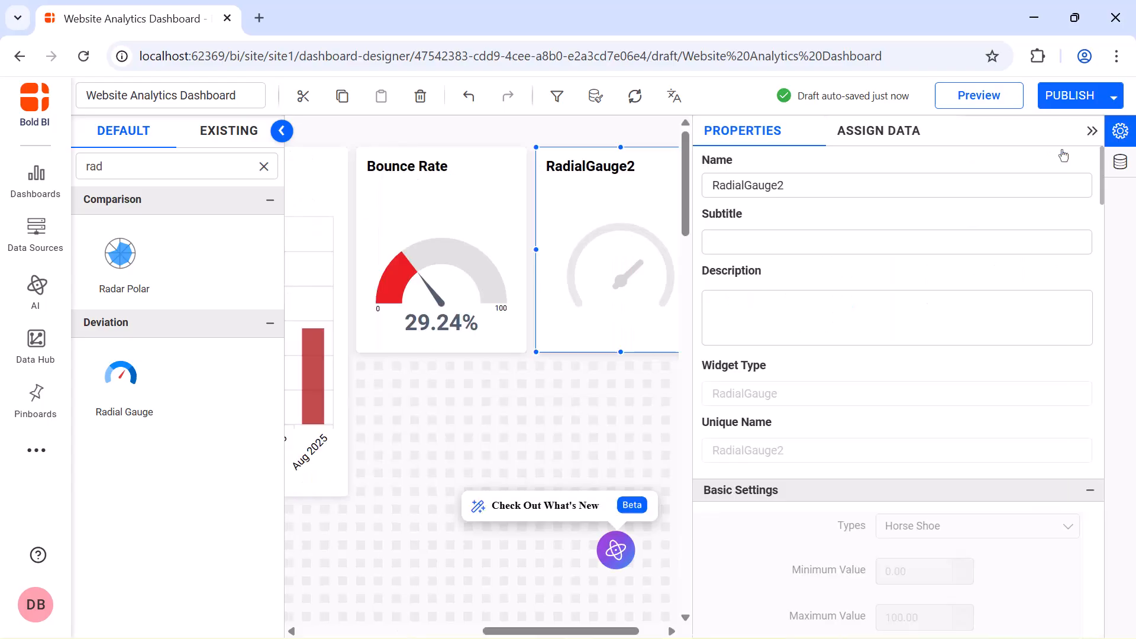
pyautogui.click(1057, 182)
pyautogui.hotkey('ctrl', 'a')
pyautogui.press('BackSpace')
pyautogui.write('Customer Churn Rate')
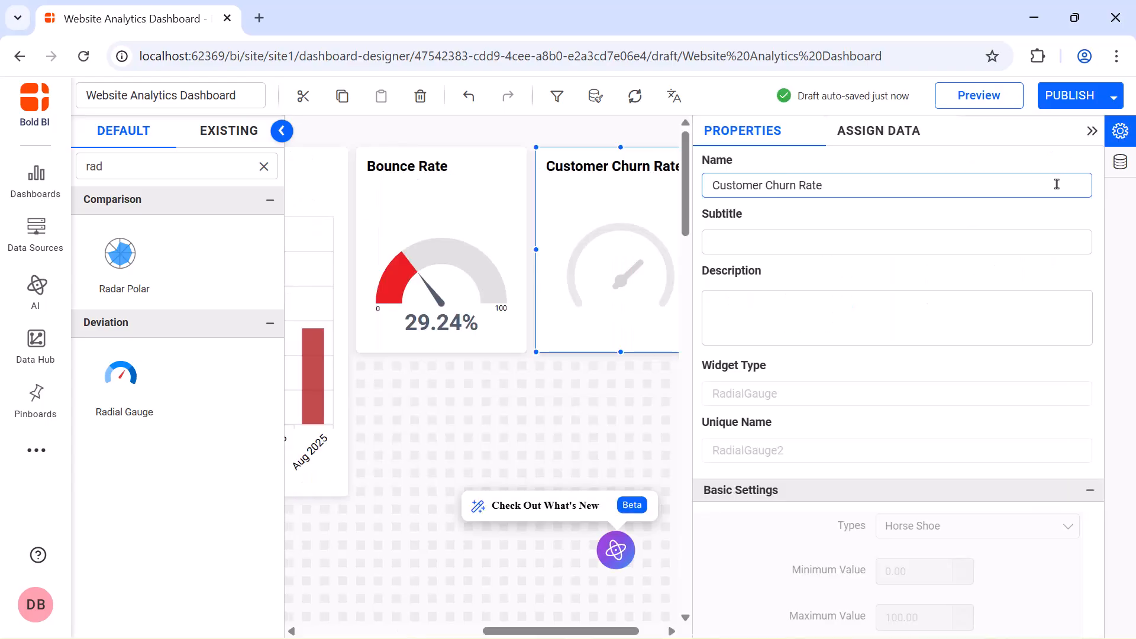
# Create and save an expression named Cancelled Customer with the formula IF([Status]='canceled',1,0).
pyautogui.click(887, 131)
pyautogui.click(871, 172)
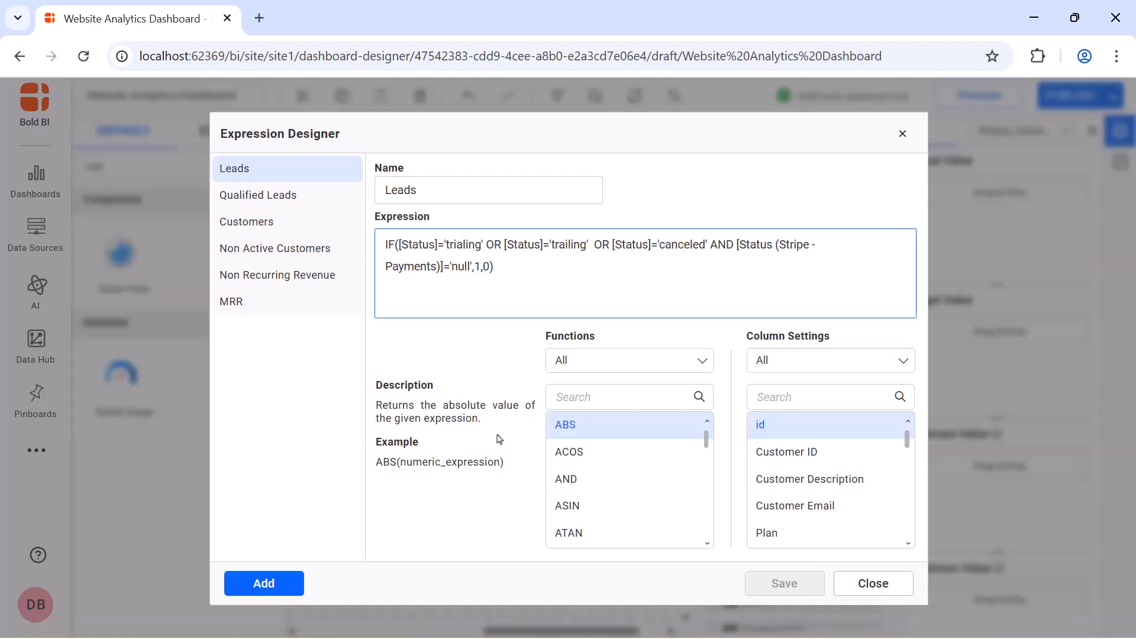
pyautogui.click(264, 583)
pyautogui.click(464, 193)
pyautogui.hotkey('ctrl', 'a')
pyautogui.press('BackSpace')
pyautogui.hotkey('ctrl', 'v')
pyautogui.click(469, 246)
pyautogui.hotkey('ctrl', 'v')
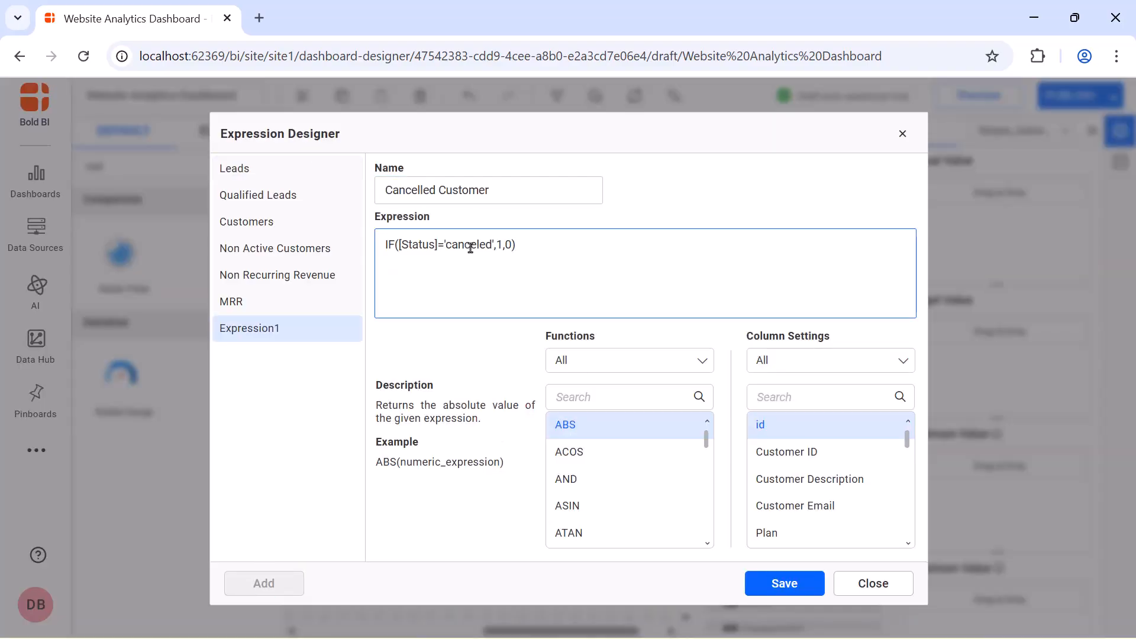
pyautogui.click(784, 583)
# Create and save an expression named New Customer with the formula IF([Status]='trialing',1,0).
pyautogui.click(283, 582)
pyautogui.doubleClick(558, 197)
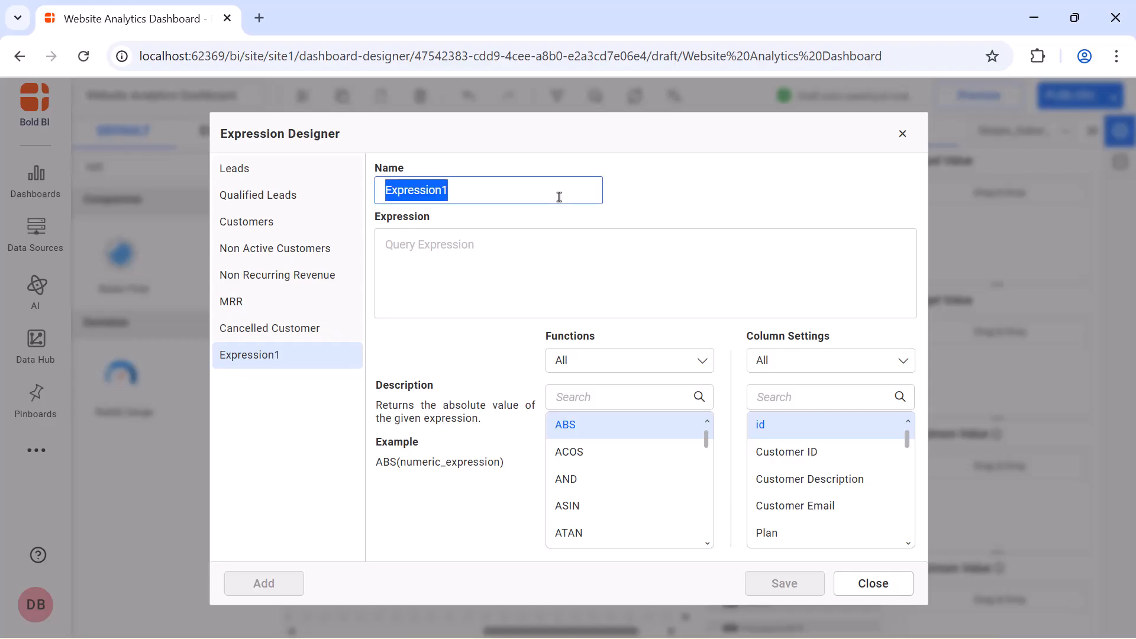
pyautogui.write('New Customer')
pyautogui.click(537, 246)
pyautogui.write("IF([Status]='trialing',1,0)")
pyautogui.click(769, 587)
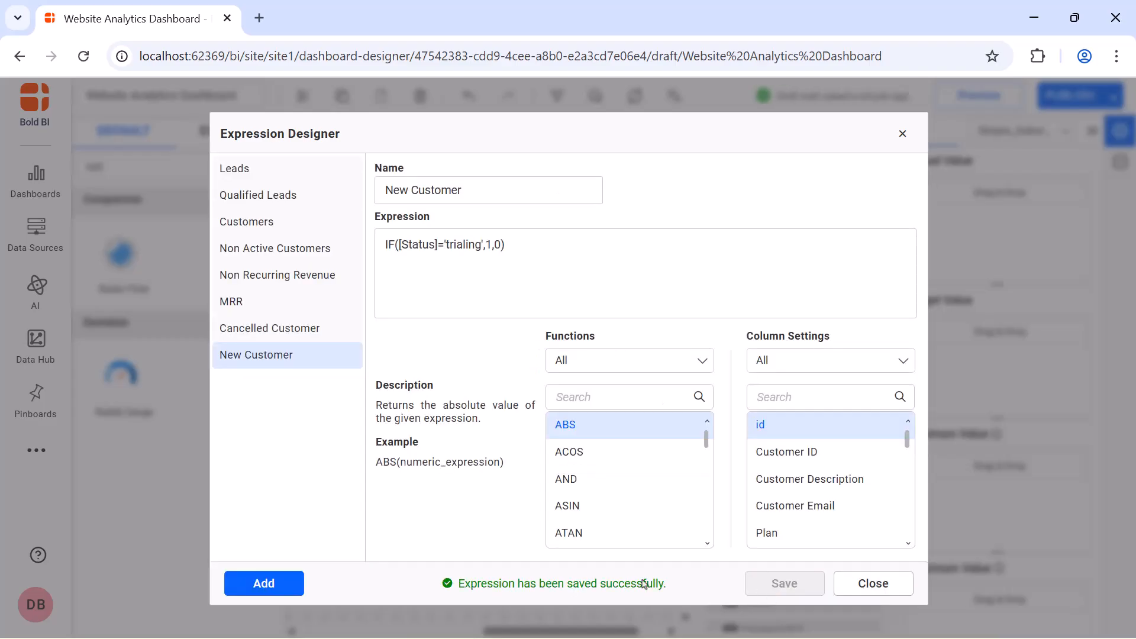
# Create and save an expression named Active Customer with the formula IF([Status]='active',1,0).
pyautogui.click(264, 583)
pyautogui.click(489, 189)
pyautogui.hotkey('ctrl', 'a')
pyautogui.press('BackSpace')
pyautogui.write('Active Customer')
pyautogui.click(486, 244)
pyautogui.write("IF([Status]='active',1,0)")
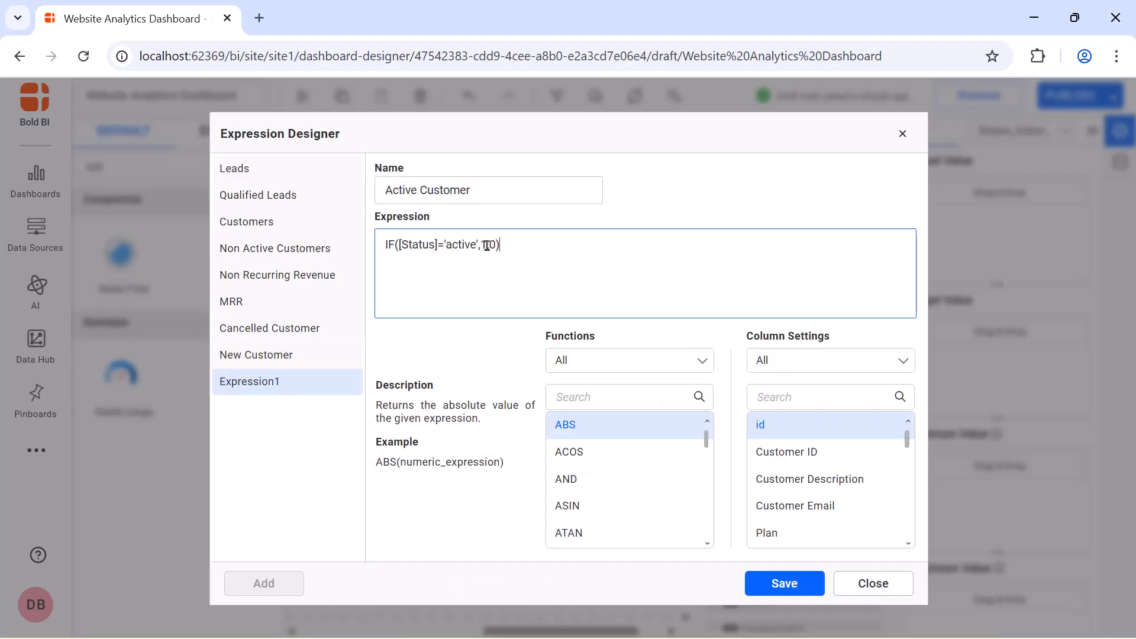
pyautogui.click(780, 583)
# Save a Customer Churn Rate expression as (SUM([Cancelled Customer])/(SUM([New Customer])+SUM([Active Customer])))*100 and close the expression designer.
pyautogui.click(278, 583)
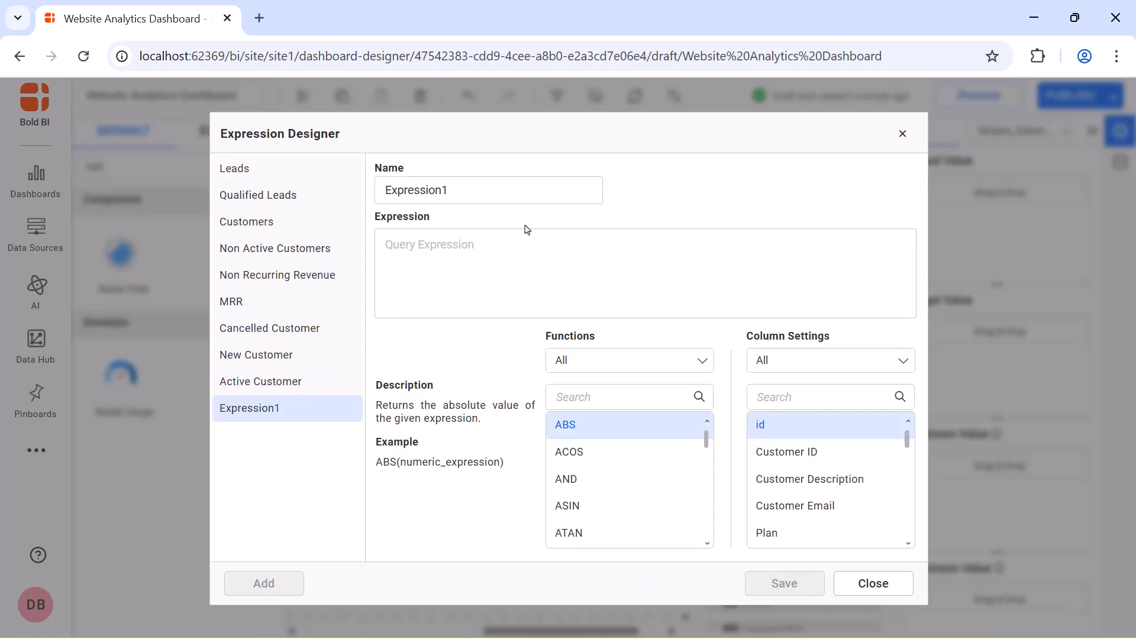
pyautogui.click(530, 190)
pyautogui.hotkey('ctrl', 'a')
pyautogui.press('BackSpace')
pyautogui.write('Customer Churn Rate')
pyautogui.click(530, 246)
pyautogui.write('(SUM([Cancelled Customer])/(SUM([New Customer])+SUM([Active Customer])))*100')
pyautogui.click(802, 583)
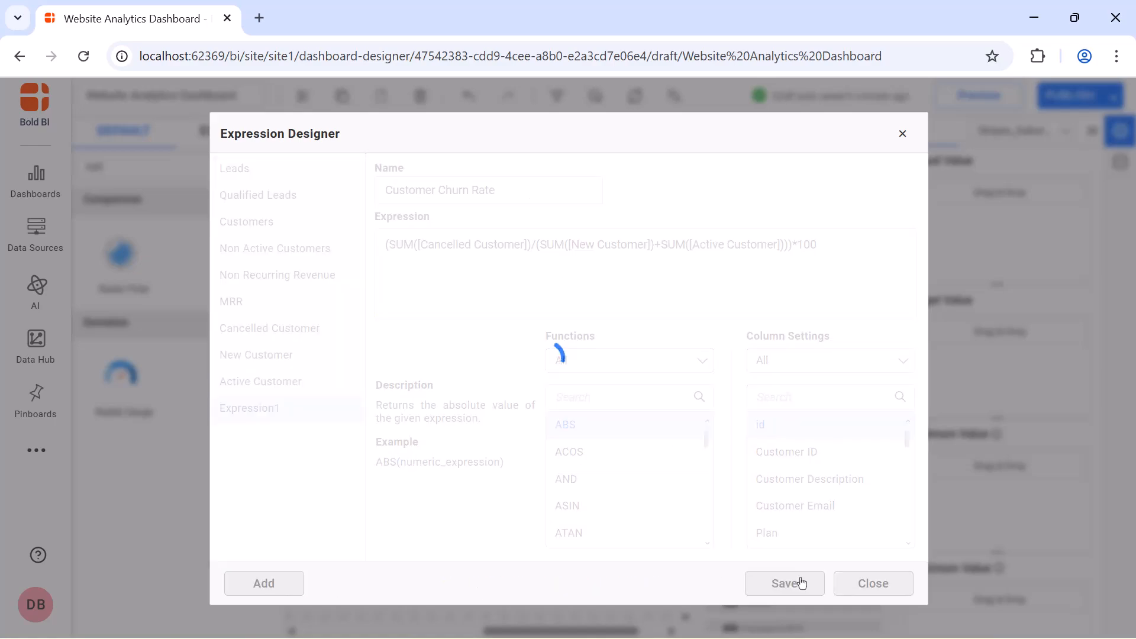
pyautogui.click(902, 134)
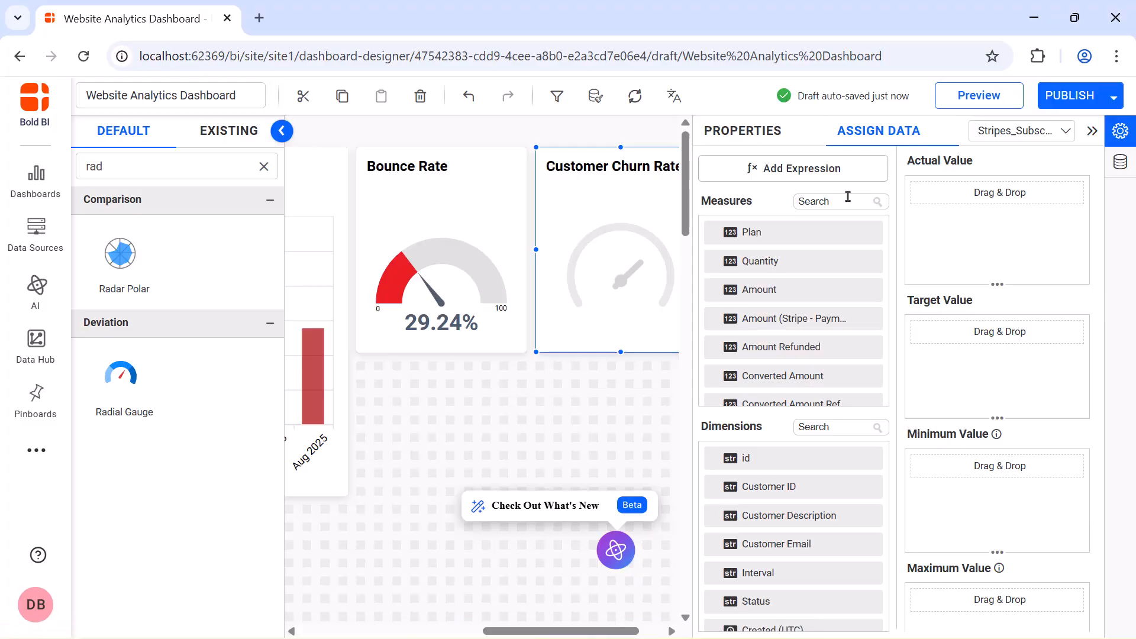
# Search the measures for cus and assign Customer Churn Rate as the new gauge's actual value.
pyautogui.click(848, 201)
pyautogui.write('cus')
pyautogui.moveTo(825, 348); pyautogui.dragTo(935, 247)
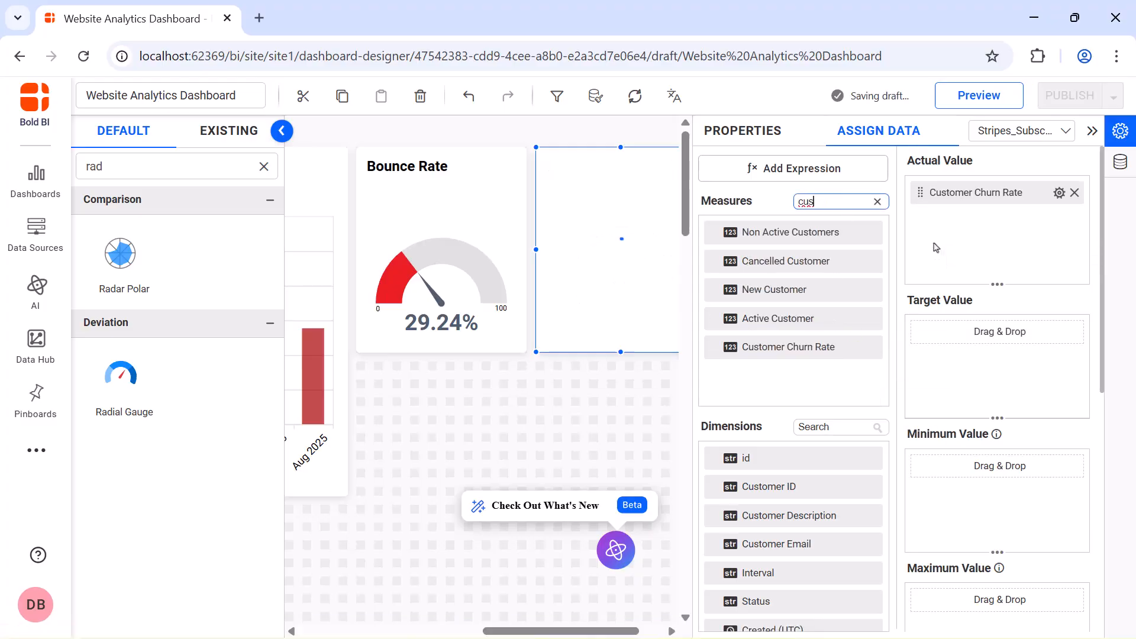
# Format the Customer Churn Rate value with % appended on its right.
pyautogui.click(1059, 193)
pyautogui.click(1052, 287)
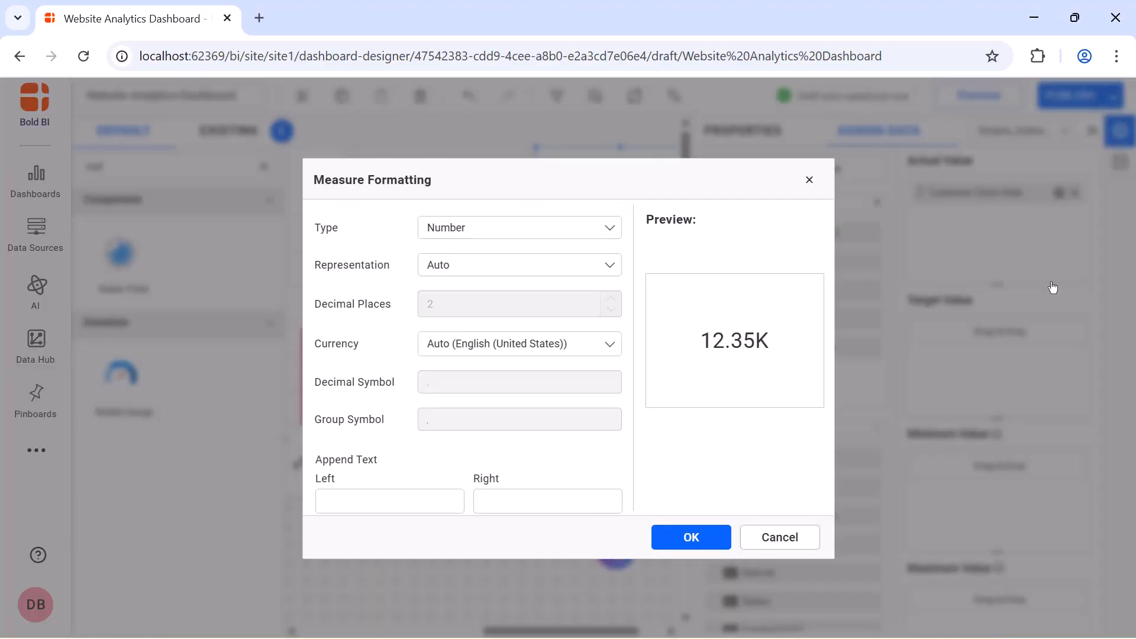
pyautogui.click(601, 498)
pyautogui.write('%')
pyautogui.click(690, 537)
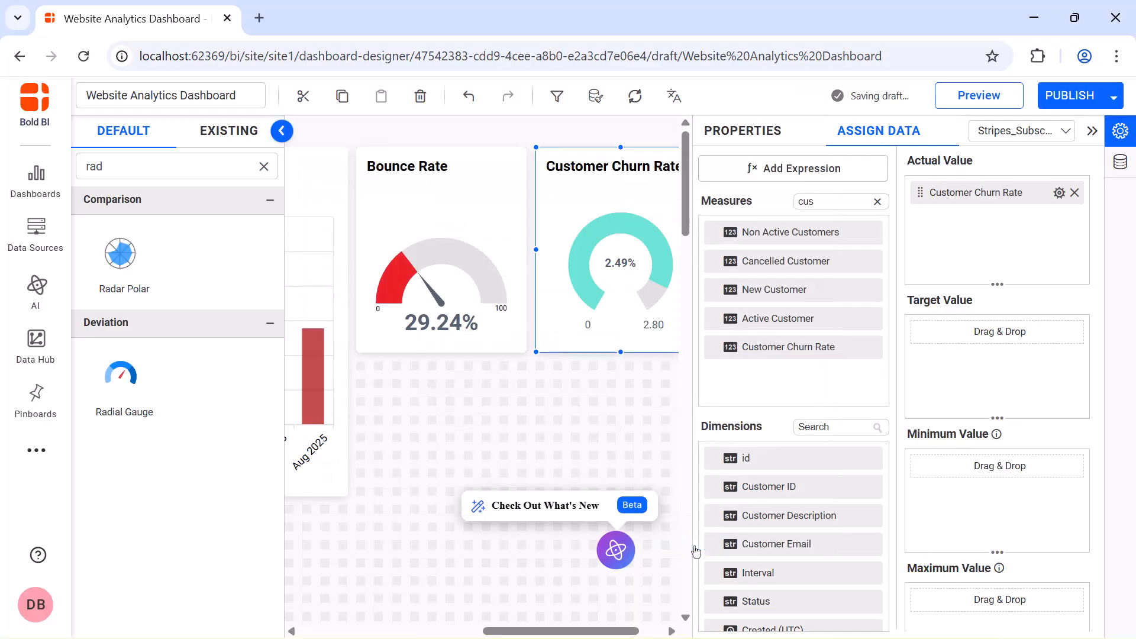
# Set the Customer Churn Rate gauge to Half Circle with a maximum value of 100 and enable animation.
pyautogui.click(769, 131)
pyautogui.click(899, 219)
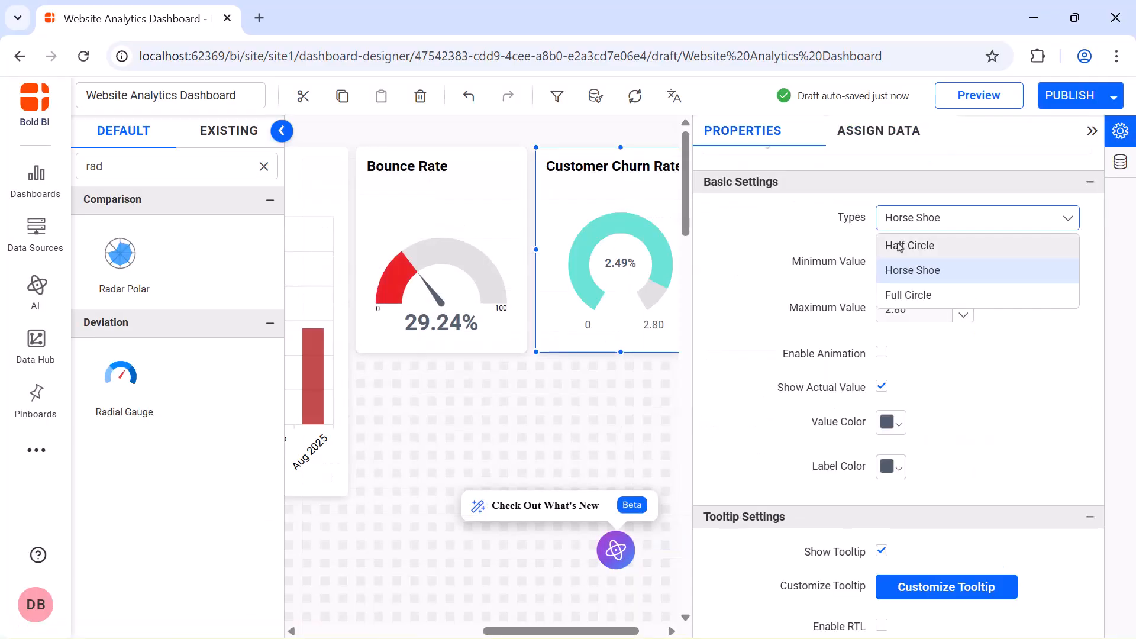
pyautogui.click(899, 243)
pyautogui.doubleClick(900, 308)
pyautogui.write('100')
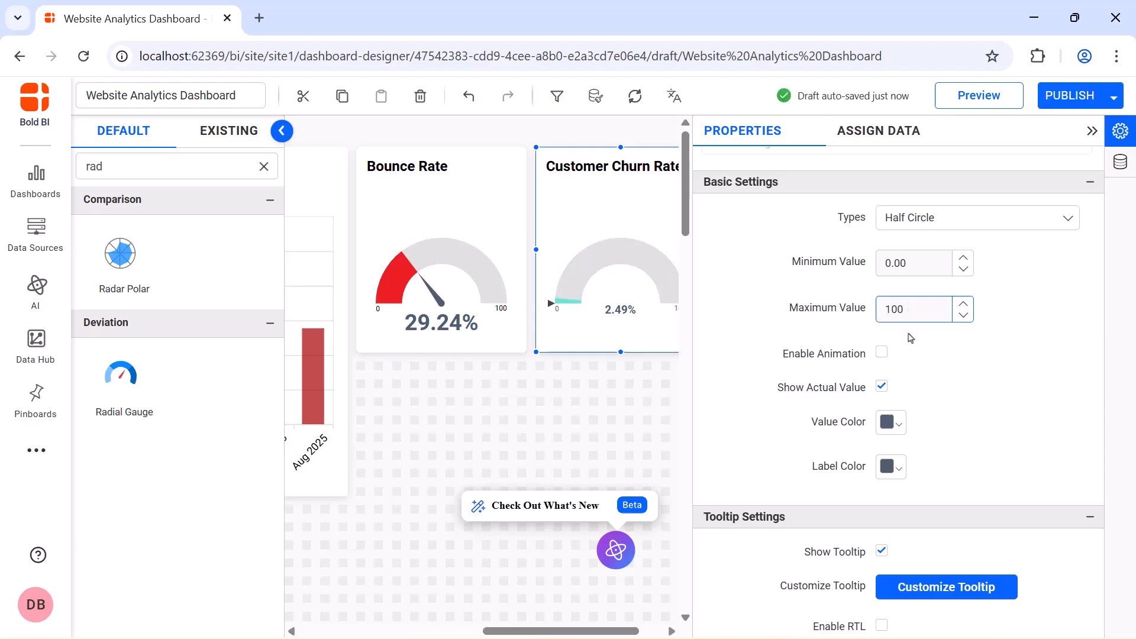
pyautogui.click(881, 352)
# Set the churn gauge's value pointer to Range with Needle and its range pointer color to yellow, rgba(248,238,107,1).
pyautogui.scroll(-5, 888, 355)
pyautogui.click(992, 247)
pyautogui.click(998, 319)
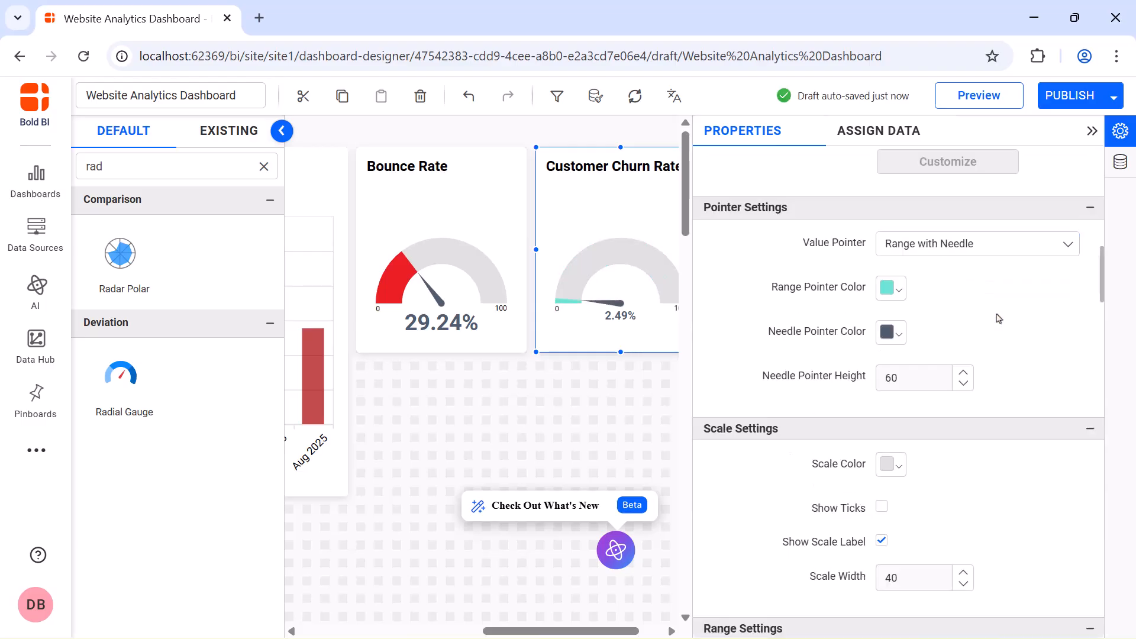
pyautogui.click(899, 290)
pyautogui.click(949, 356)
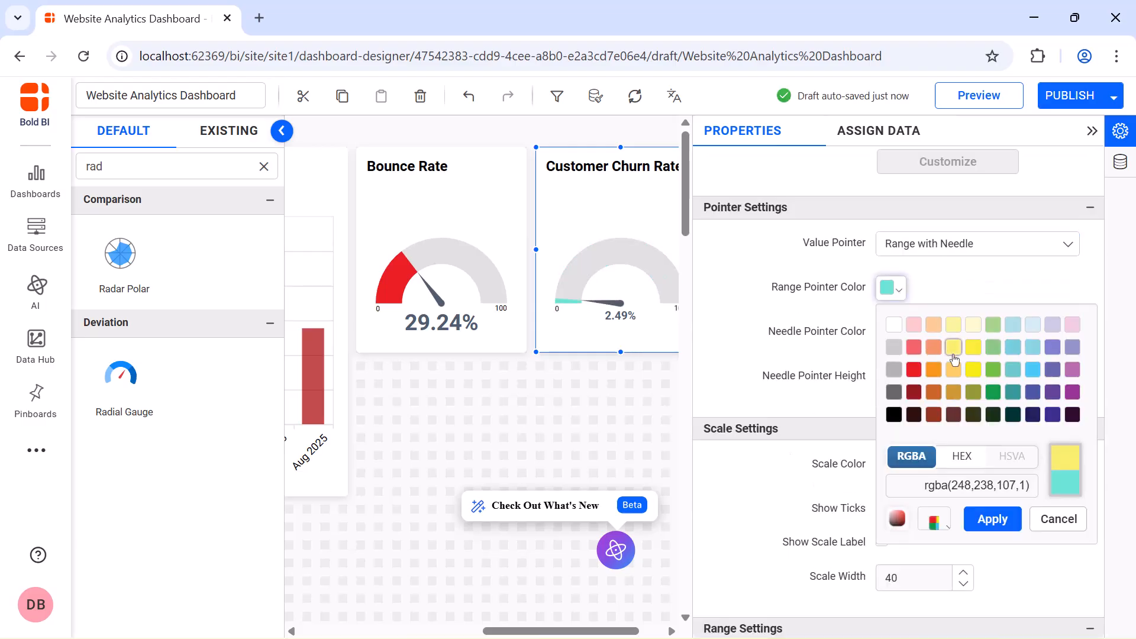
pyautogui.click(987, 517)
# Turn off auto font size for the churn gauge's actual value and enlarge it to match the Bounce Rate value.
pyautogui.scroll(-10, 885, 393)
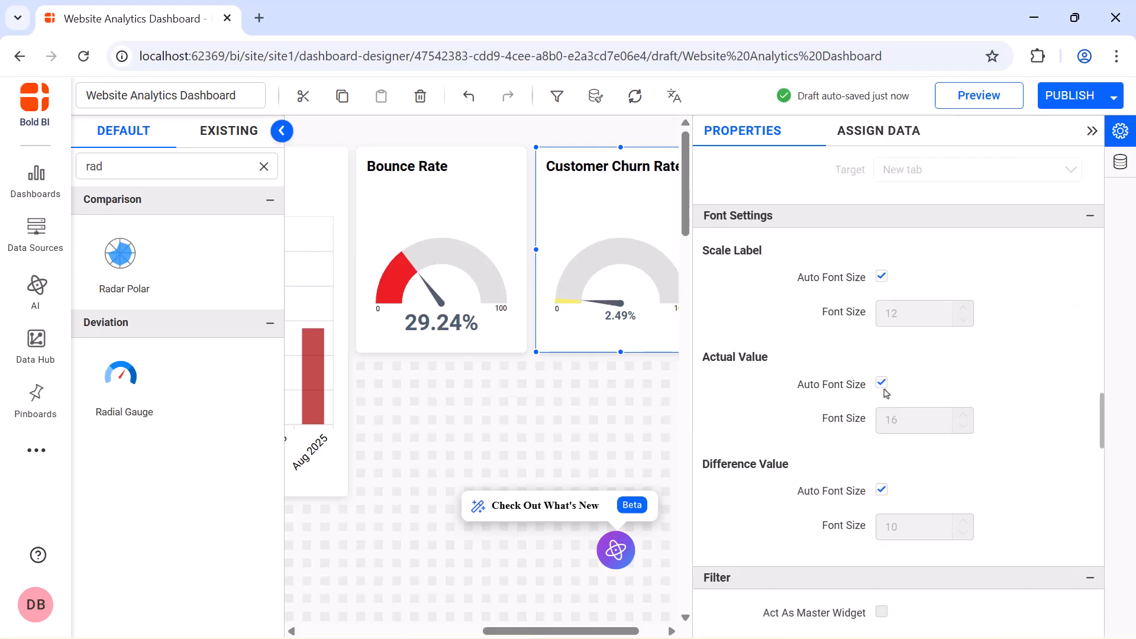
pyautogui.click(881, 382)
pyautogui.doubleClick(914, 419)
pyautogui.write('19')
# Turn off the Customer Churn Rate title's auto font size, set it to 16, and close the widget settings.
pyautogui.scroll(-8, 884, 337)
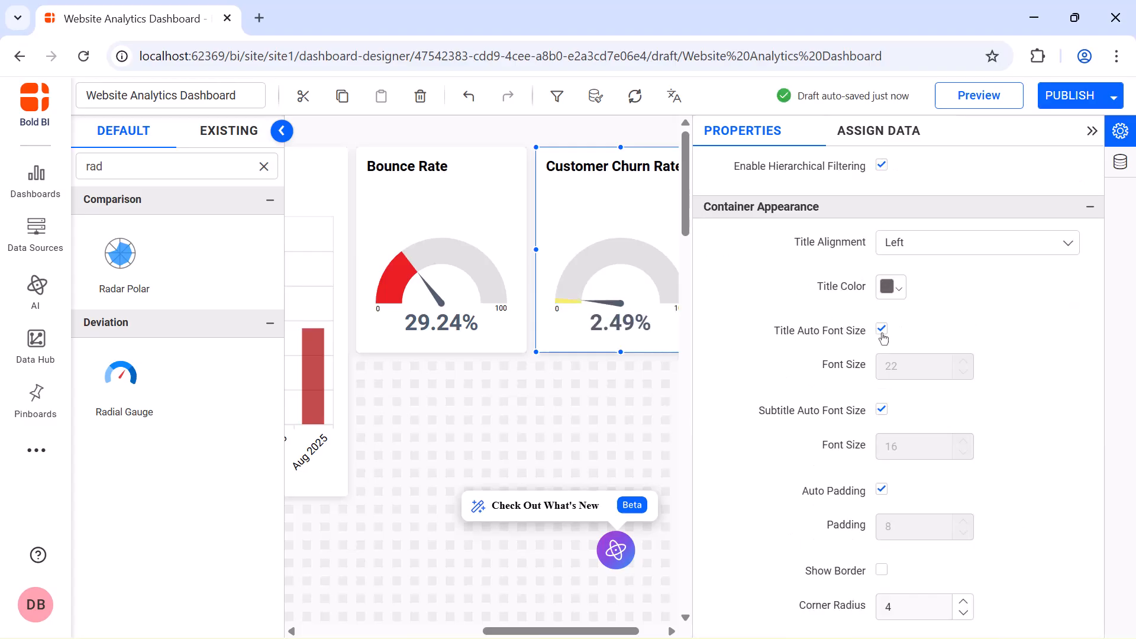
pyautogui.click(882, 329)
pyautogui.doubleClick(895, 366)
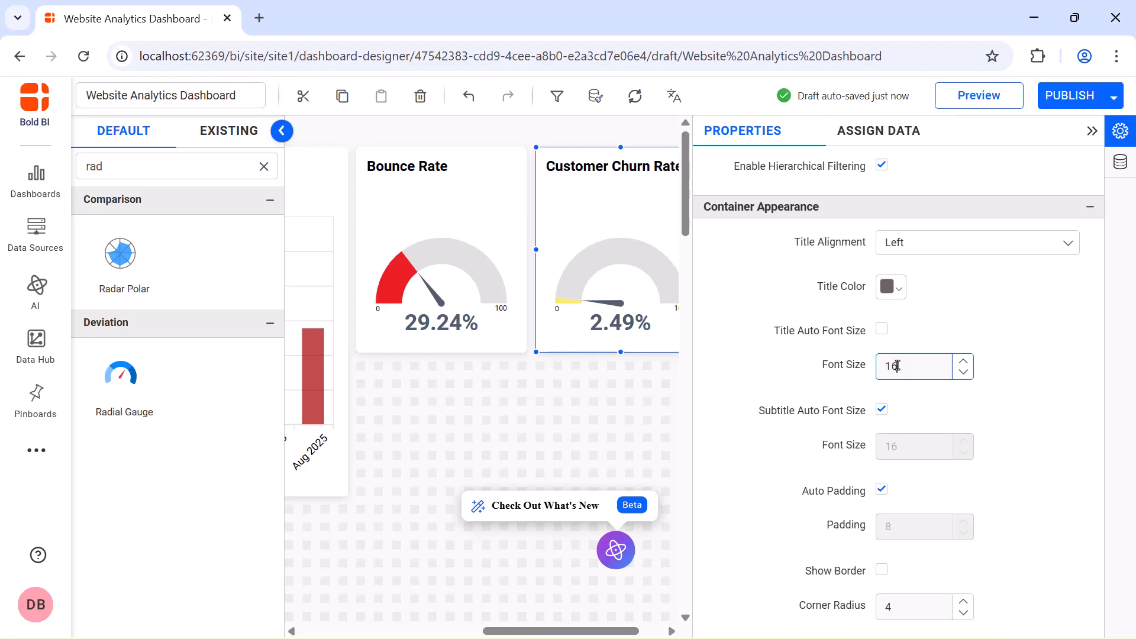
pyautogui.click(1091, 133)
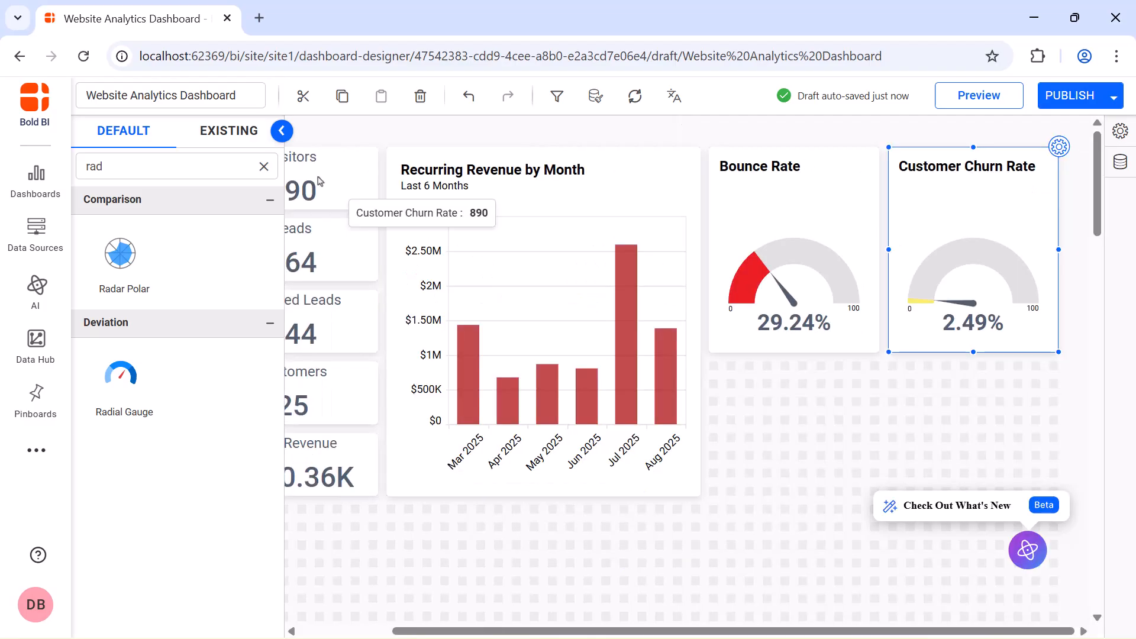
# Add a number card directly below the Bounce Rate gauge and name it Annual Recurring Revenue (ARR).
pyautogui.click(264, 166)
pyautogui.write('num')
pyautogui.moveTo(132, 258); pyautogui.dragTo(869, 407)
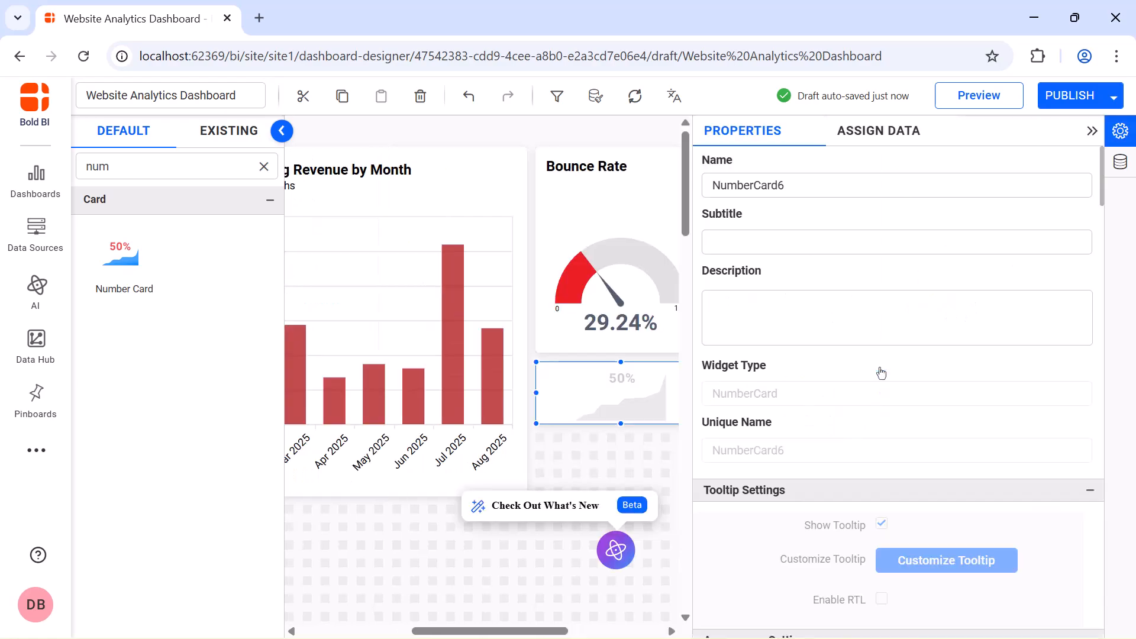
pyautogui.tripleClick(905, 186)
pyautogui.press('BackSpace')
pyautogui.write('Annual Recurring Revenue (ARR)')
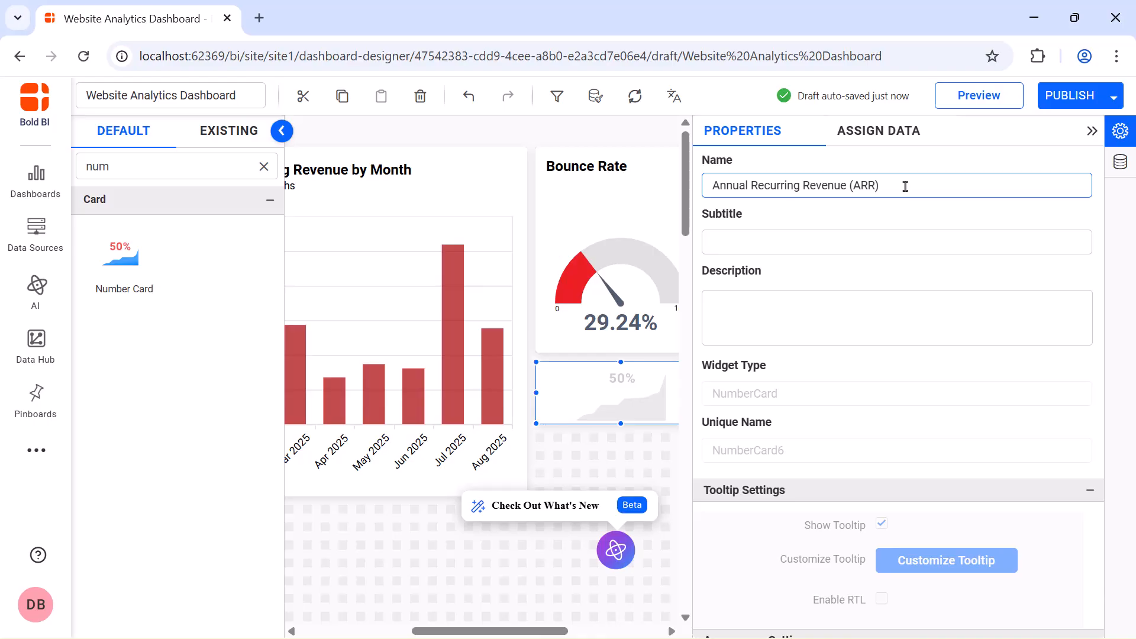
# Create and save an expression named ARR with the formula SUM([MRR])*12.
pyautogui.click(898, 133)
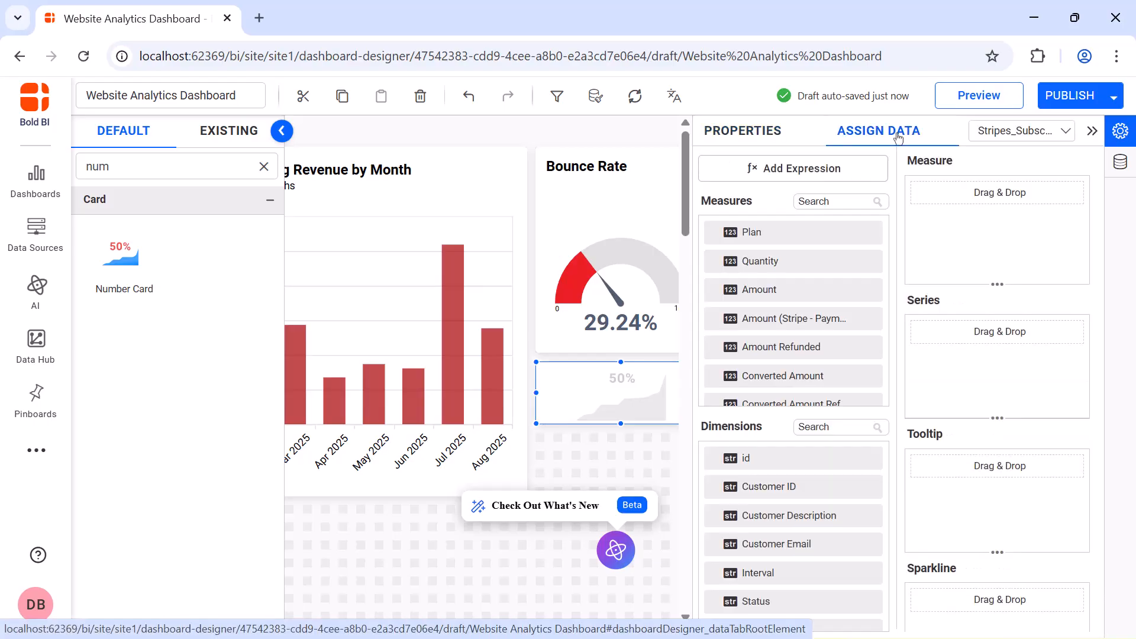
pyautogui.click(873, 168)
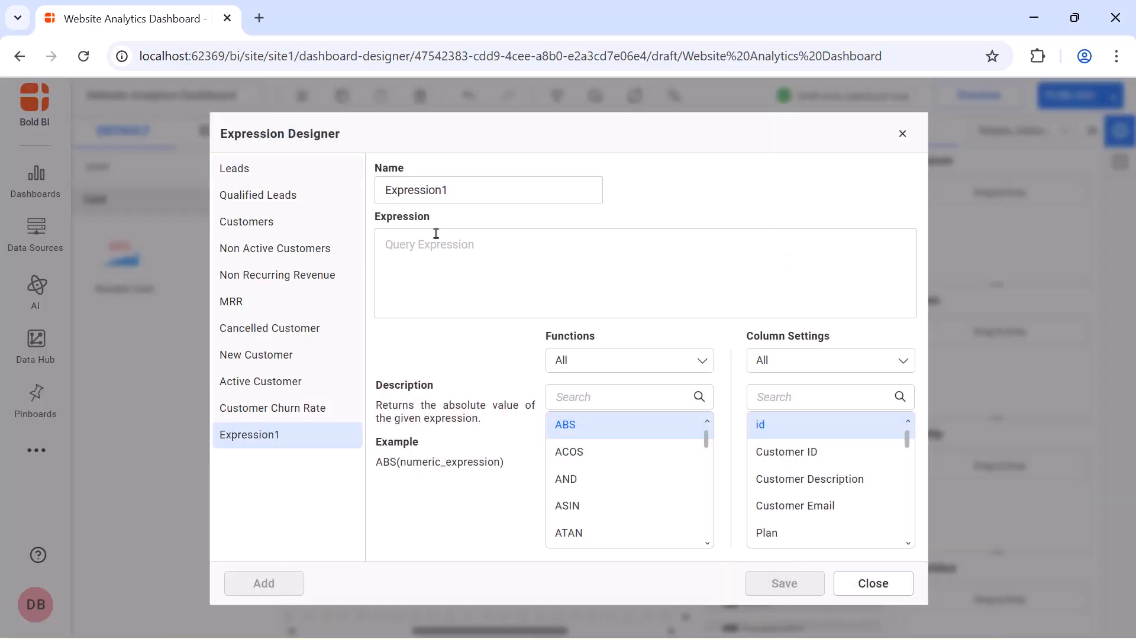
pyautogui.doubleClick(459, 189)
pyautogui.write('ARR')
pyautogui.click(453, 244)
pyautogui.write('SUM([MRR])*12')
pyautogui.click(784, 584)
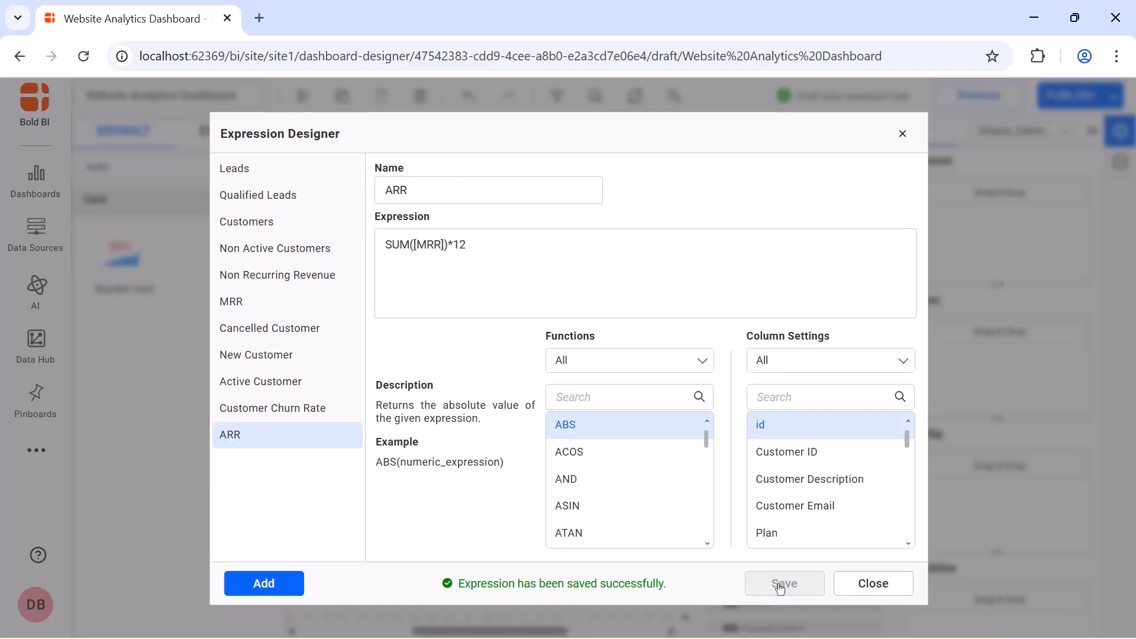
pyautogui.click(901, 133)
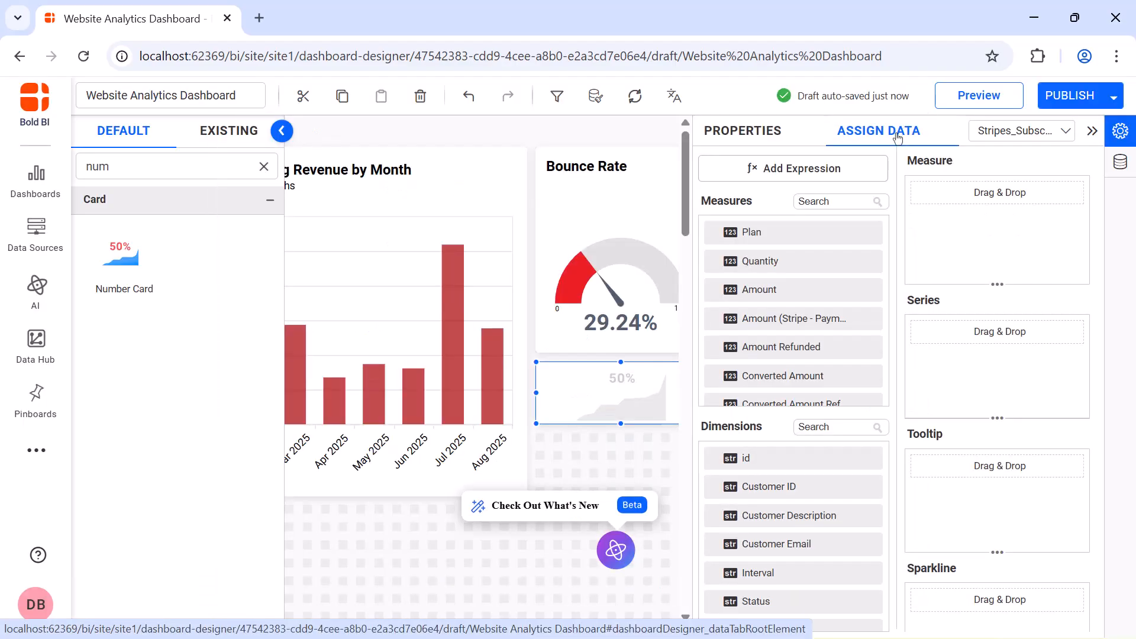
# Assign ARR as the new card's measure and format it as Currency with Auto representation.
pyautogui.click(860, 201)
pyautogui.write('arr')
pyautogui.moveTo(855, 232); pyautogui.dragTo(926, 209)
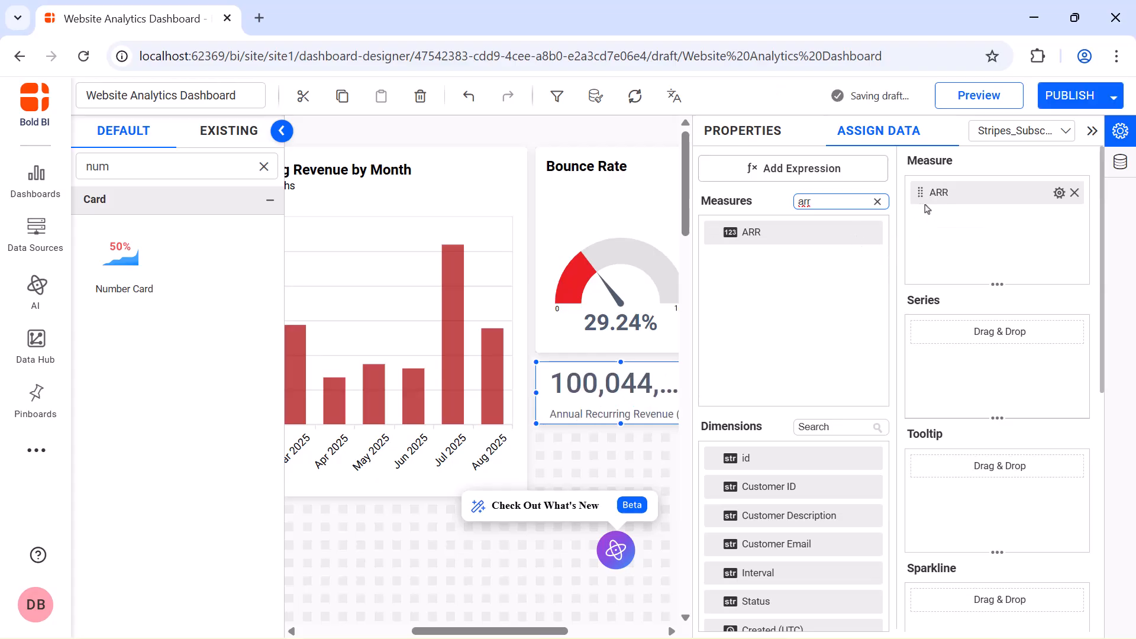
pyautogui.click(1058, 194)
pyautogui.click(1043, 276)
pyautogui.click(568, 228)
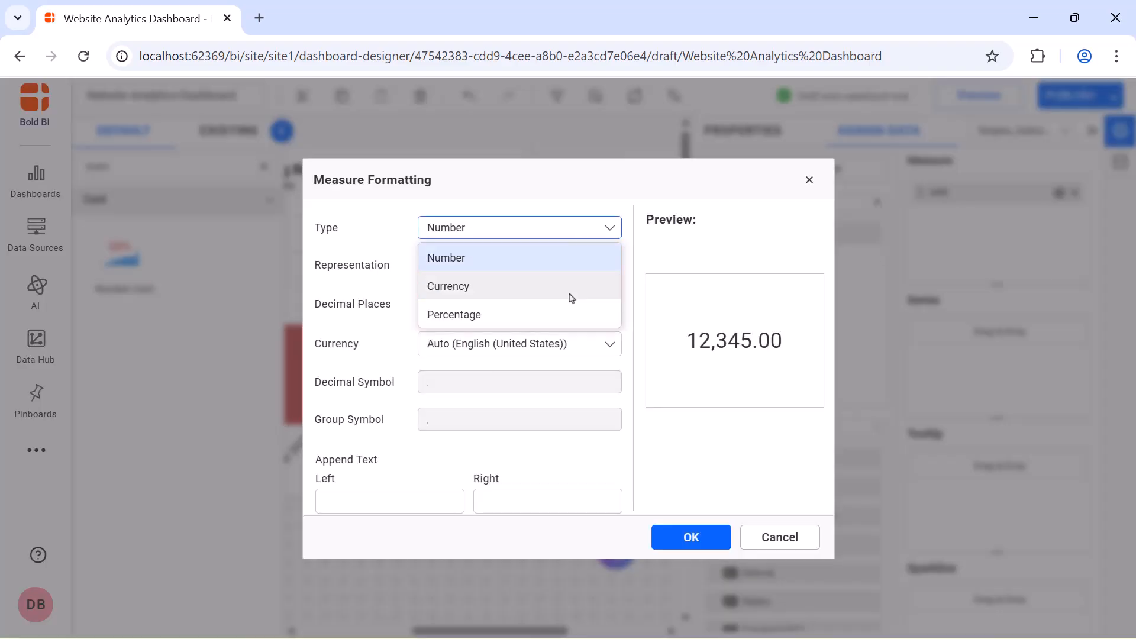
pyautogui.click(570, 287)
pyautogui.click(572, 266)
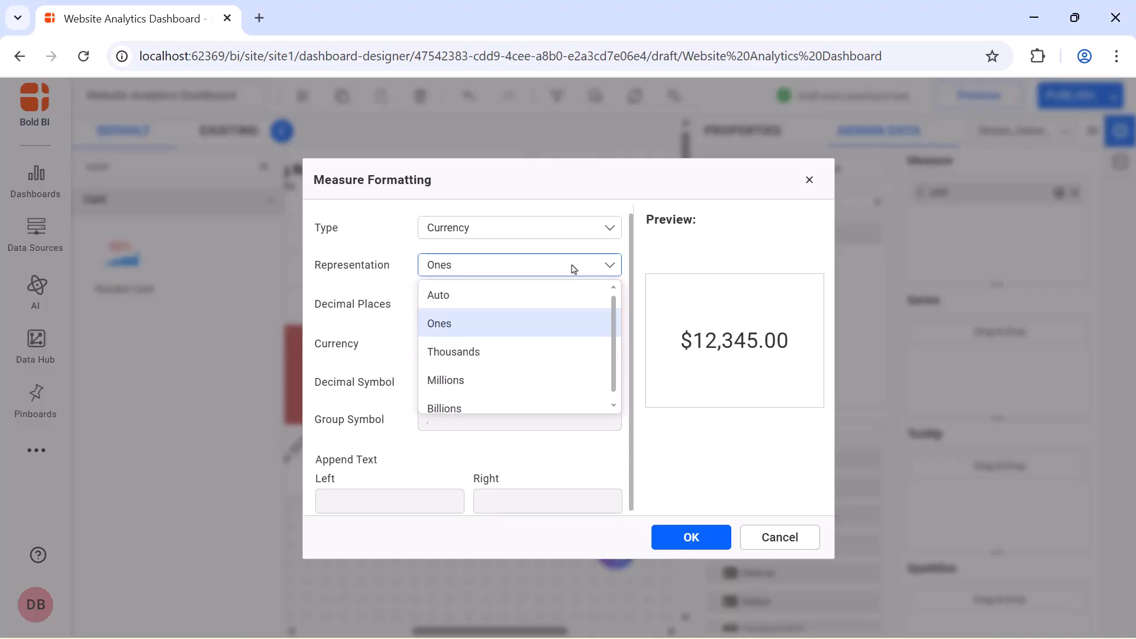
pyautogui.click(568, 306)
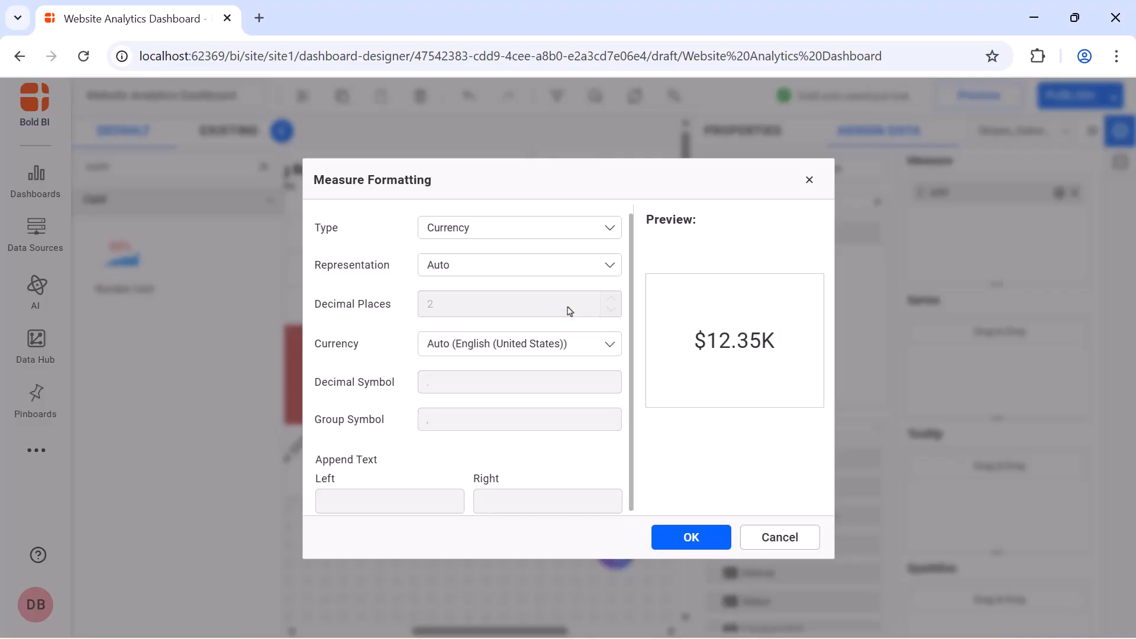
pyautogui.click(692, 539)
# Set the Annual Recurring Revenue card's horizontal and vertical alignment to Center.
pyautogui.click(712, 129)
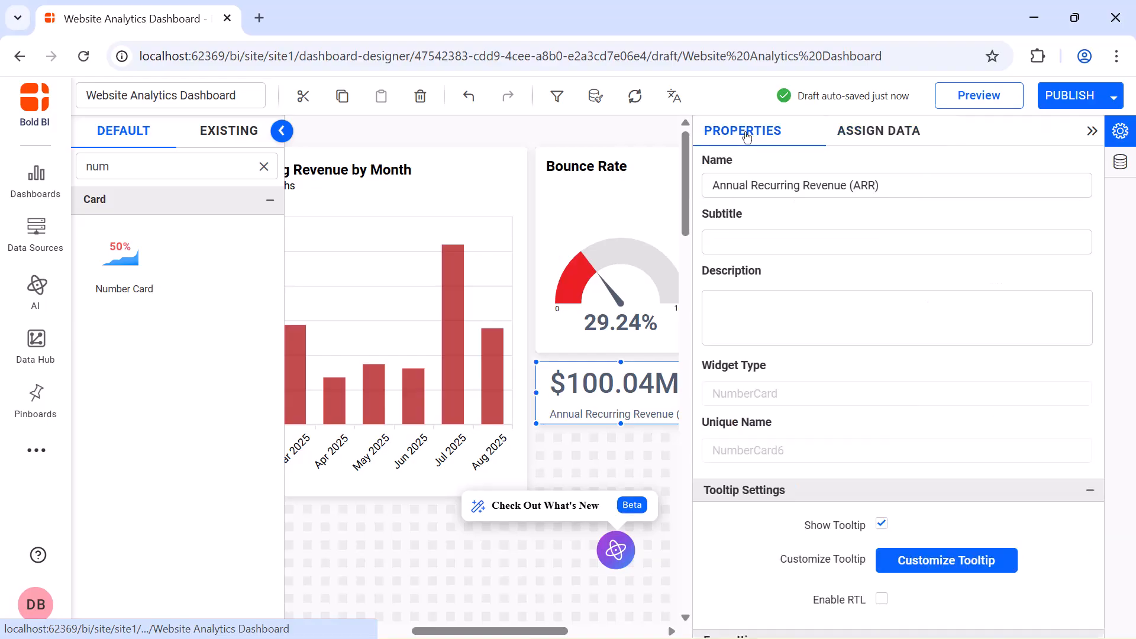
pyautogui.scroll(-5, 943, 322)
pyautogui.click(943, 324)
pyautogui.click(946, 377)
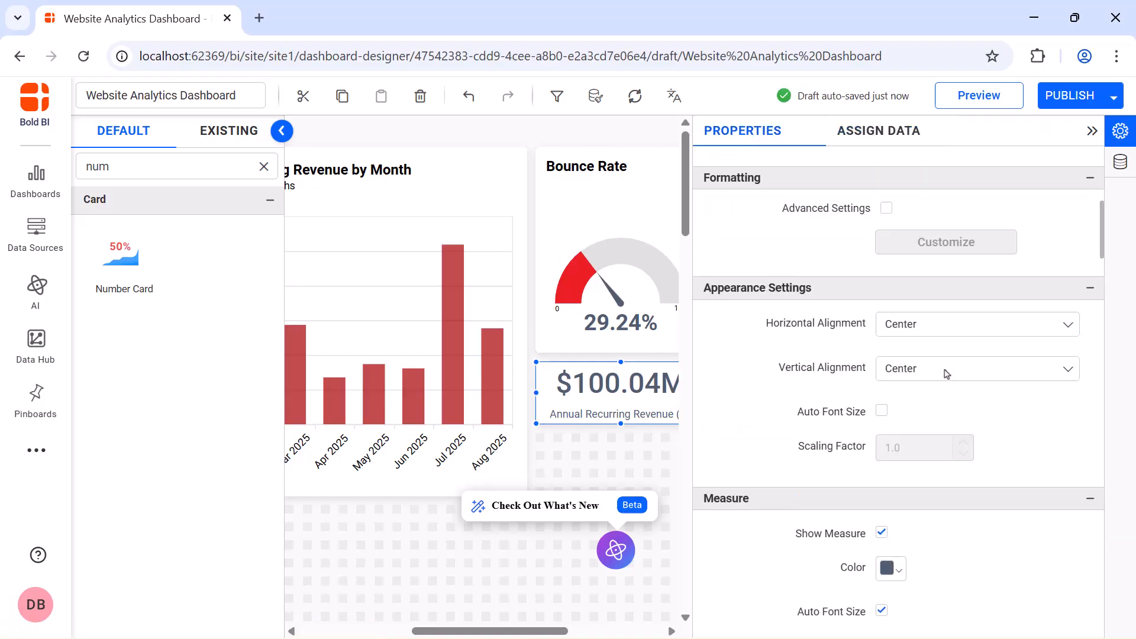
# Turn off auto font size for the Annual Recurring Revenue card's measure and set its font size to 32.
pyautogui.scroll(-5, 946, 373)
pyautogui.click(881, 298)
pyautogui.doubleClick(890, 369)
pyautogui.write('32')
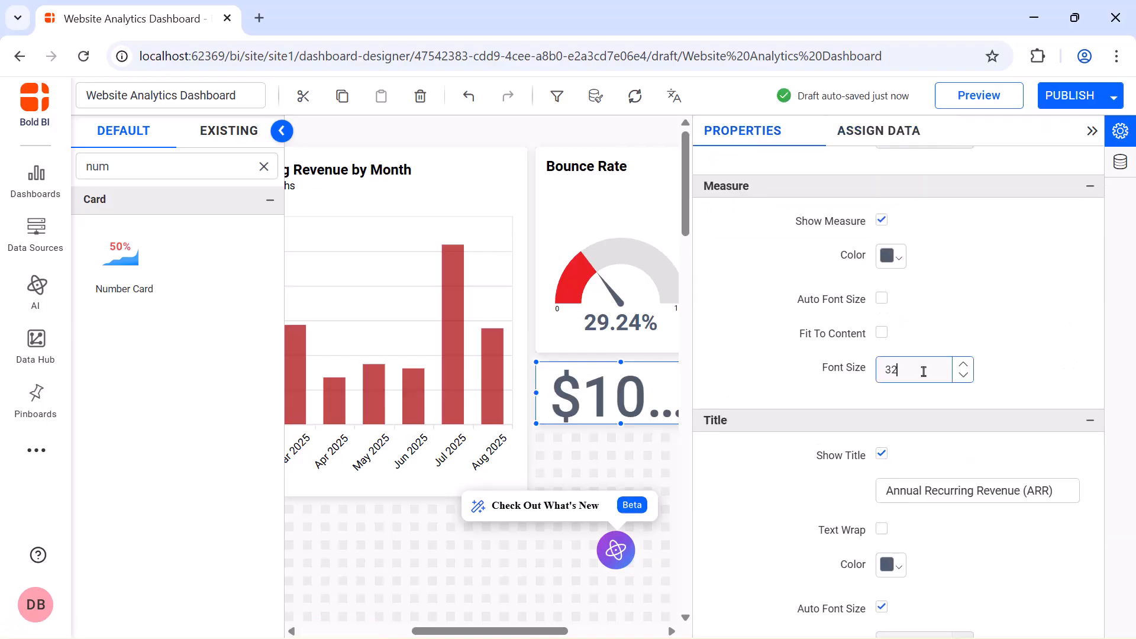
# Turn off auto font size for the Annual Recurring Revenue card's title and set its position to Top.
pyautogui.scroll(-3, 886, 414)
pyautogui.click(881, 403)
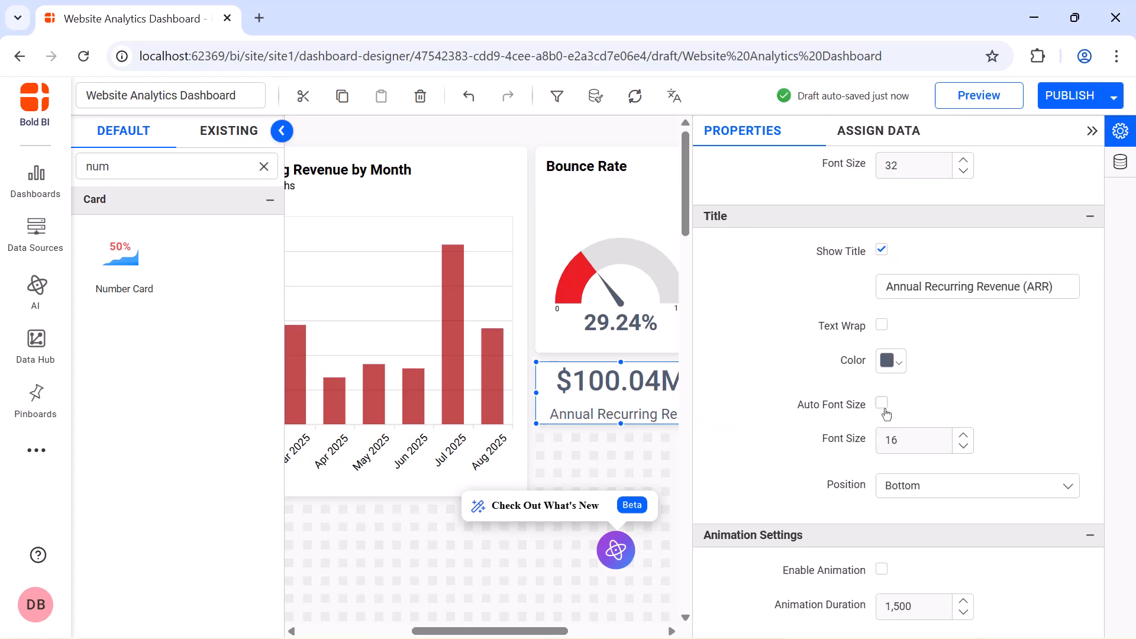
pyautogui.click(941, 486)
pyautogui.click(943, 513)
# Enable animation for the Annual Recurring Revenue card and close its widget settings.
pyautogui.scroll(-3, 943, 513)
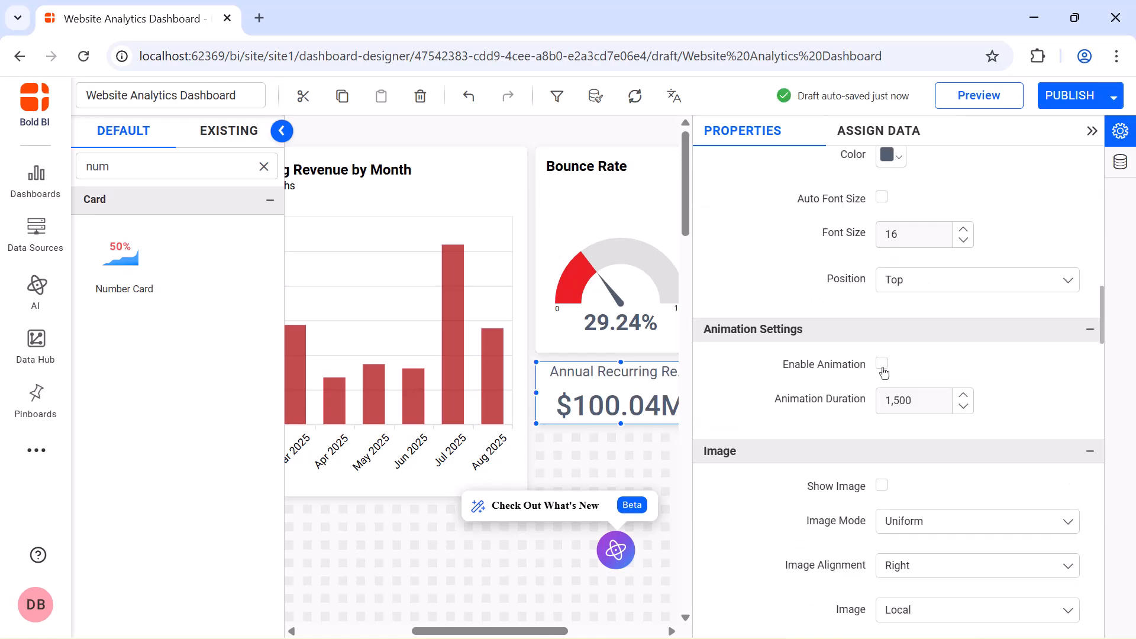
pyautogui.click(881, 363)
pyautogui.click(1088, 132)
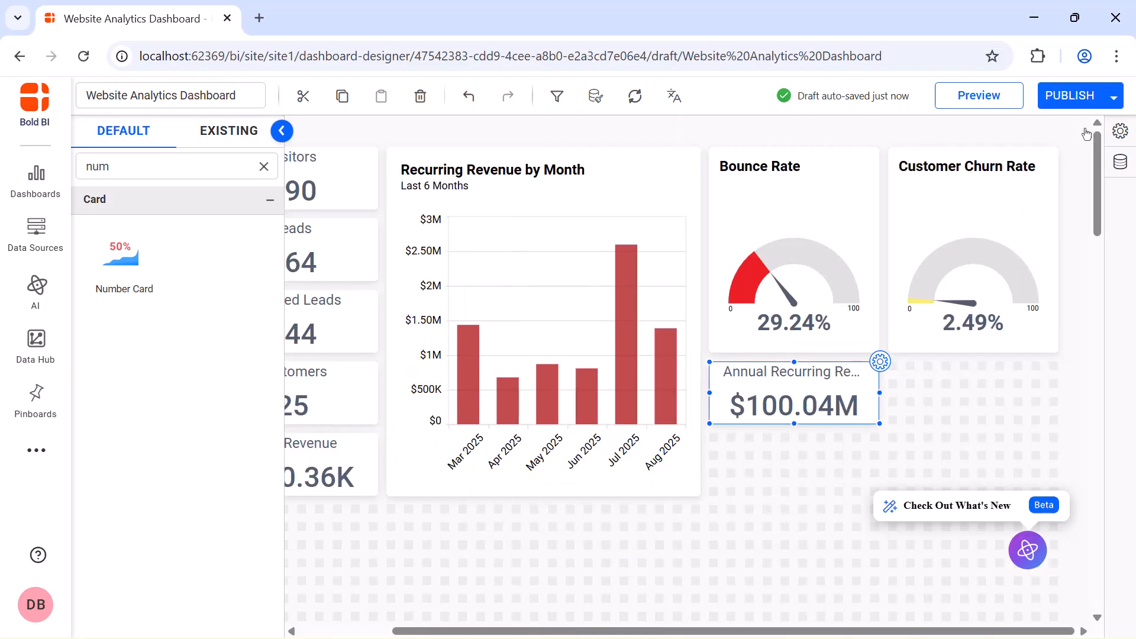
# Add a number card below the Customer Churn Rate gauge, match the gauge's width, and name it Customer Lifetime Value (CLTV).
pyautogui.moveTo(123, 263); pyautogui.dragTo(893, 367)
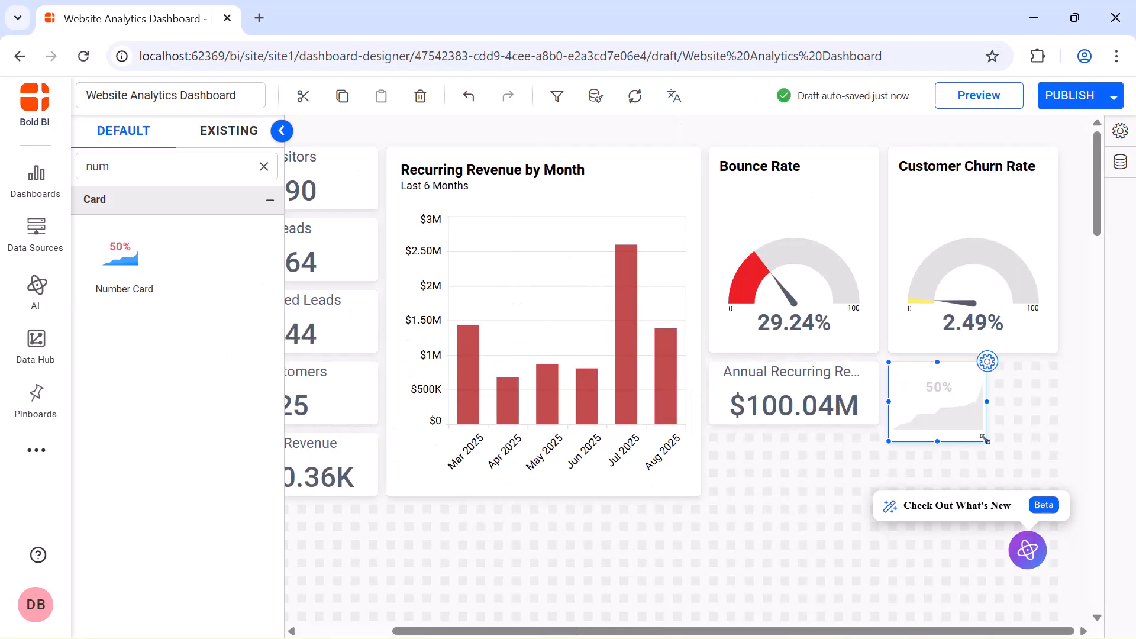
pyautogui.moveTo(985, 439); pyautogui.dragTo(1048, 413)
pyautogui.click(1058, 362)
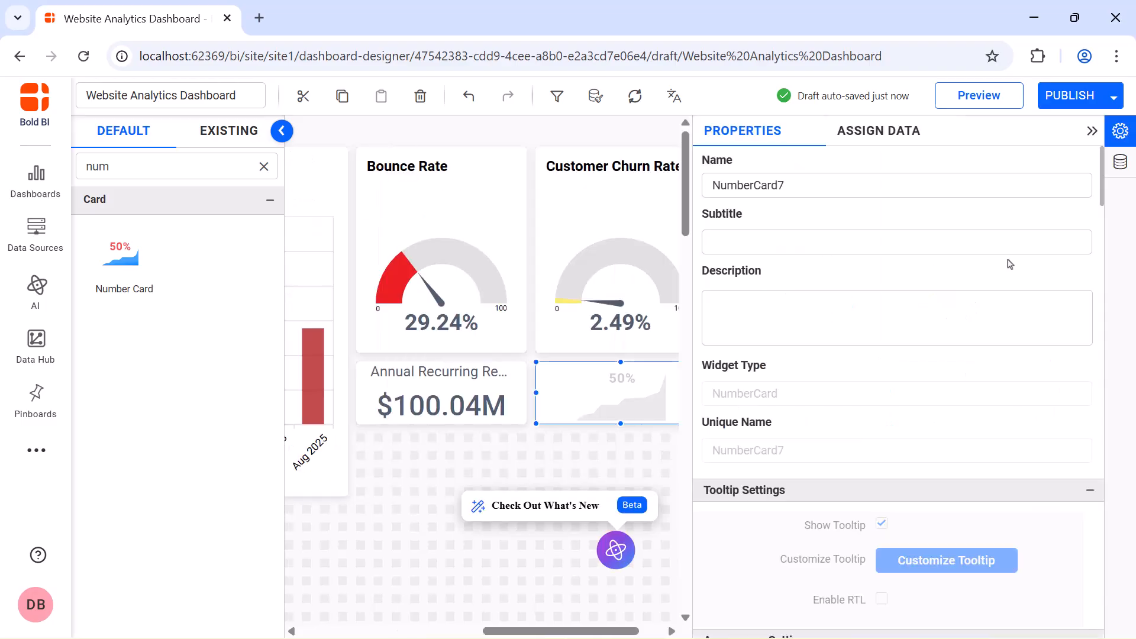
pyautogui.doubleClick(972, 182)
pyautogui.write('Customer Lifetime Value (CLTV)')
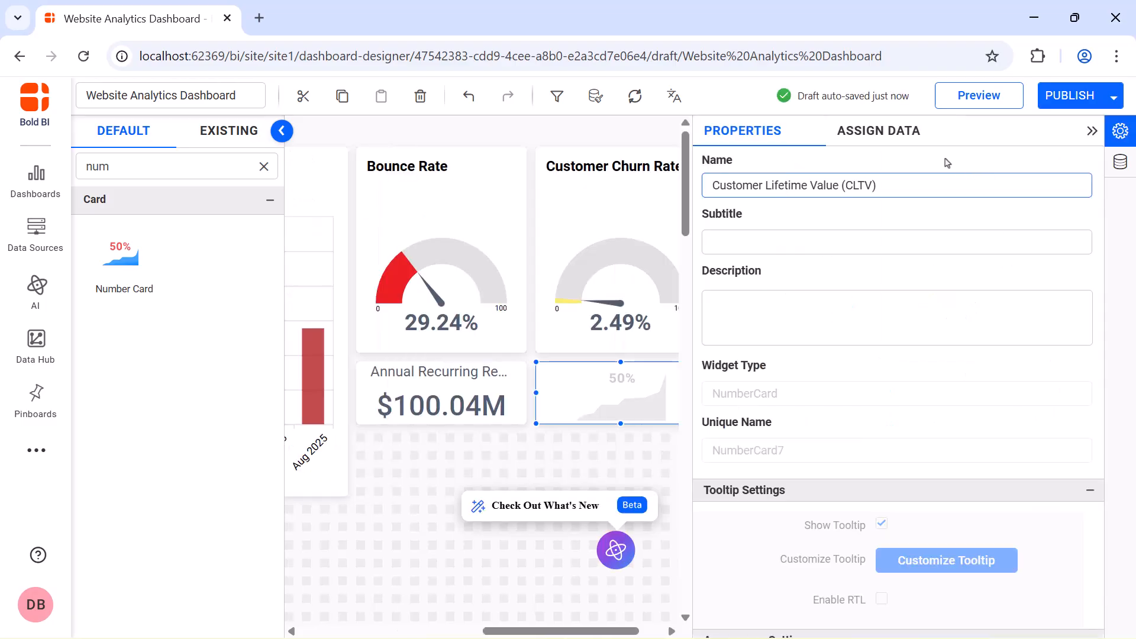
# Create and save an expression named Average Revenue with the formula SUM([Amount])/COUNT([Customers]).
pyautogui.click(903, 133)
pyautogui.click(875, 172)
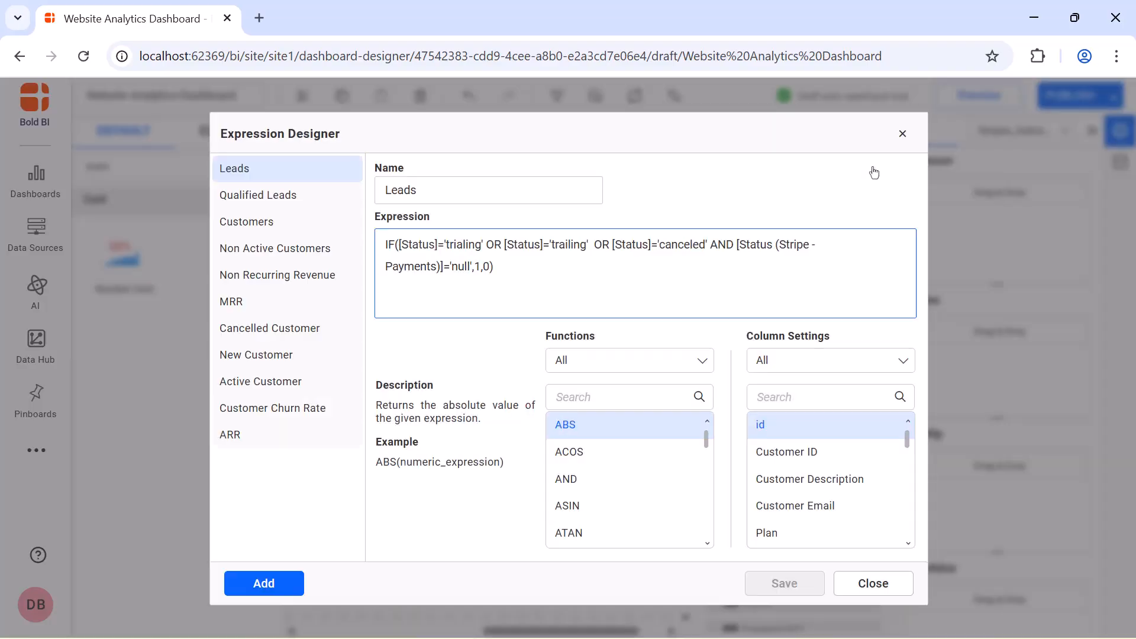
pyautogui.click(286, 584)
pyautogui.doubleClick(481, 190)
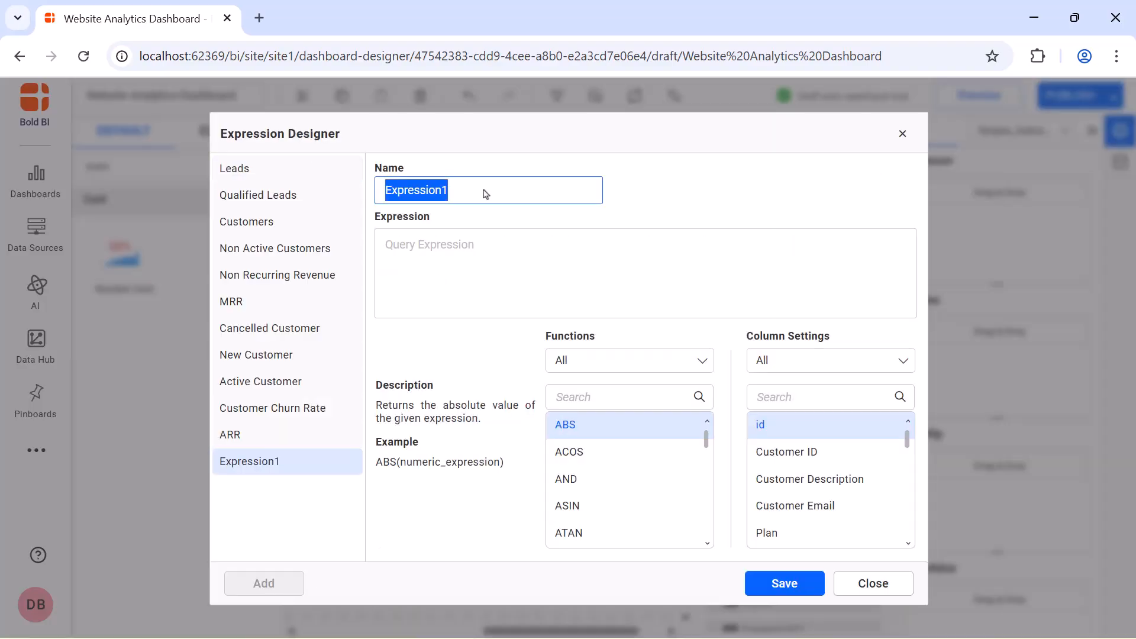
pyautogui.press('BackSpace')
pyautogui.write('Average Revenue')
pyautogui.click(488, 247)
pyautogui.write('SUM([Amount])/COUNT([Customers])')
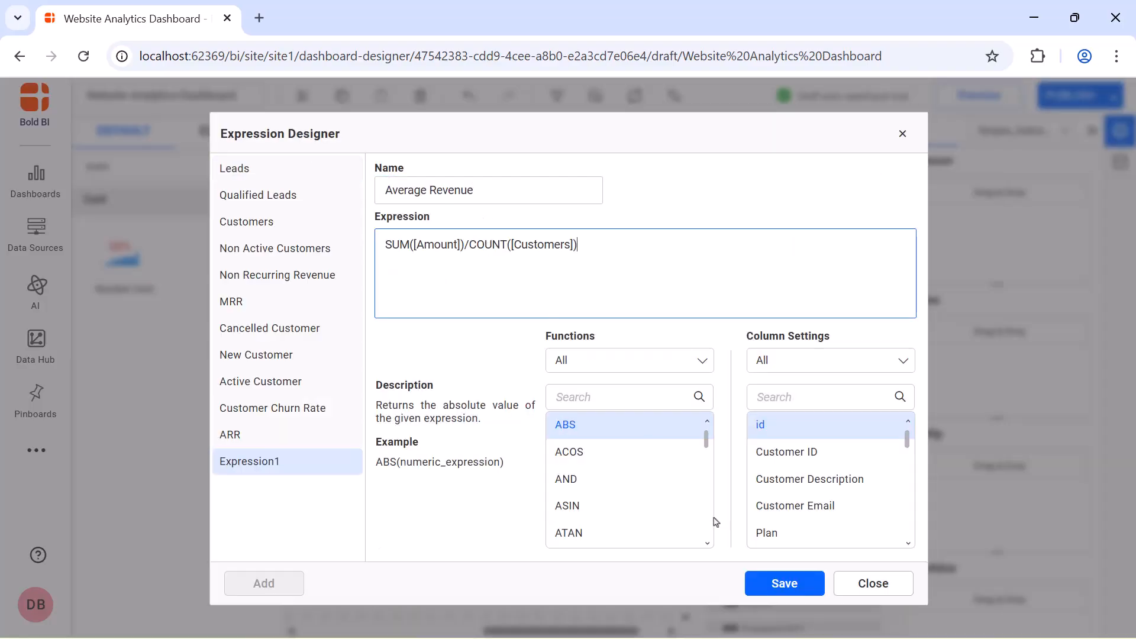
pyautogui.click(773, 581)
# Create and save an expression named LTV with the formula [Average Revenue]/[Customer Churn Rate].
pyautogui.click(279, 585)
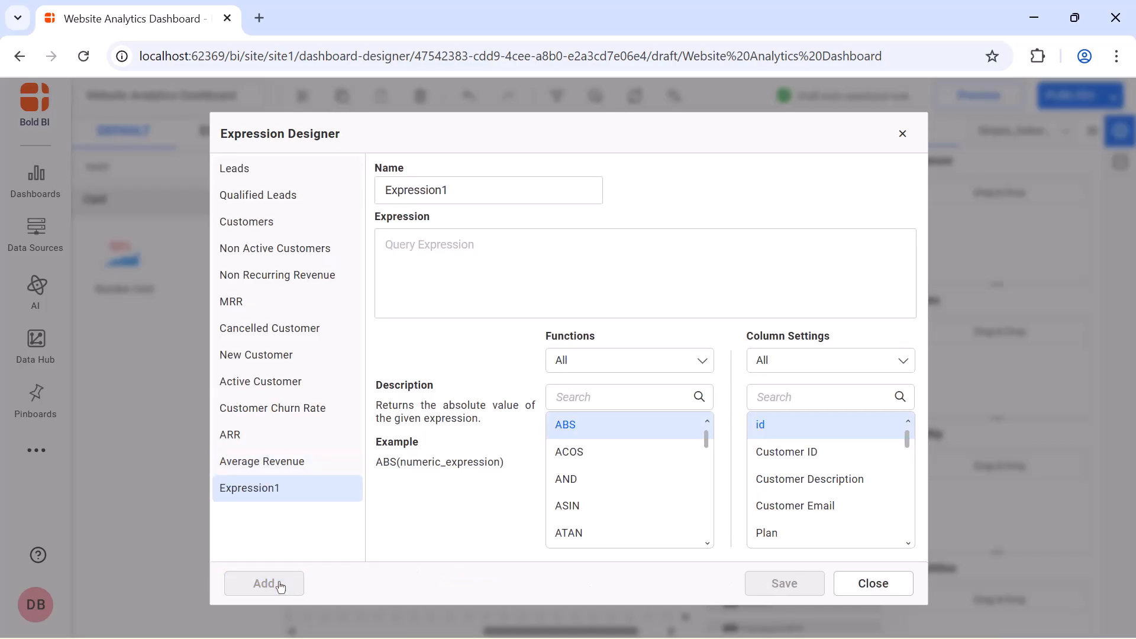
pyautogui.tripleClick(468, 194)
pyautogui.write('LTV')
pyautogui.click(475, 244)
pyautogui.write('[Average Revenue]/[Customer Churn Rate]')
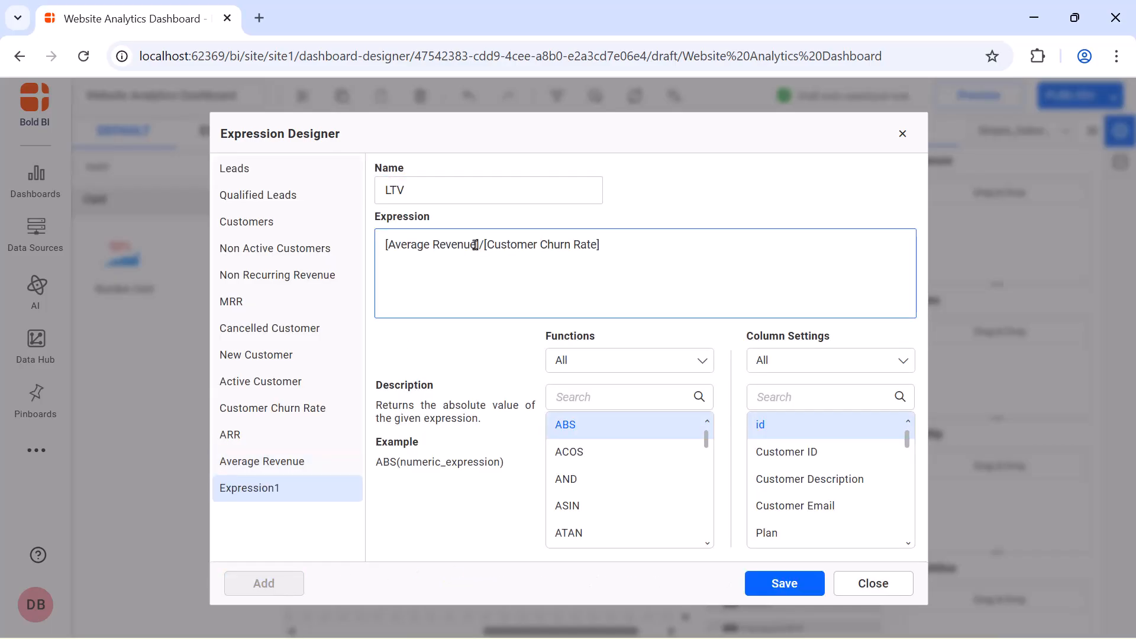
pyautogui.click(767, 581)
pyautogui.click(902, 133)
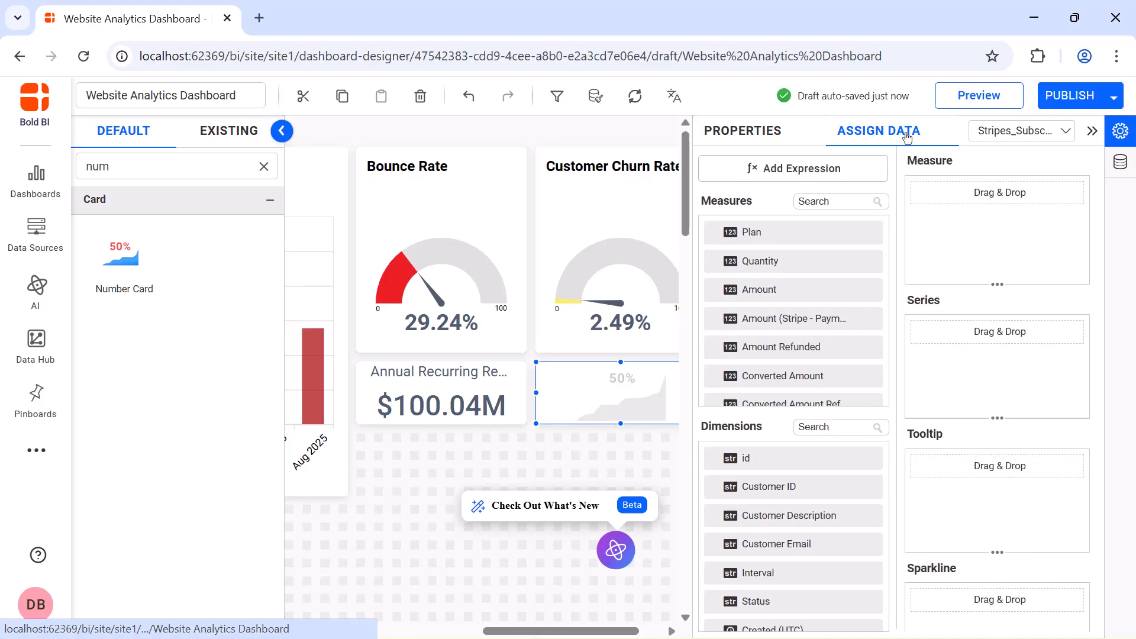
# Assign LTV as the Customer Lifetime Value card's measure and format it as Currency with Auto representation.
pyautogui.click(864, 201)
pyautogui.write('ltv')
pyautogui.moveTo(857, 225); pyautogui.dragTo(930, 220)
pyautogui.click(1059, 192)
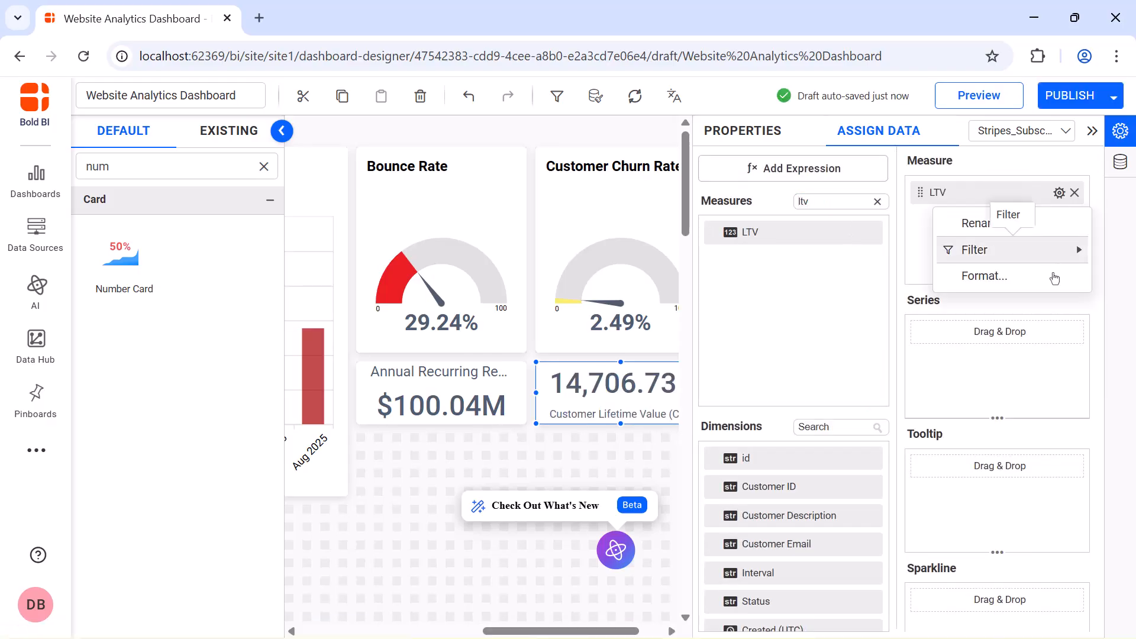
pyautogui.click(1054, 275)
pyautogui.click(570, 227)
pyautogui.click(568, 266)
pyautogui.click(568, 265)
pyautogui.click(568, 296)
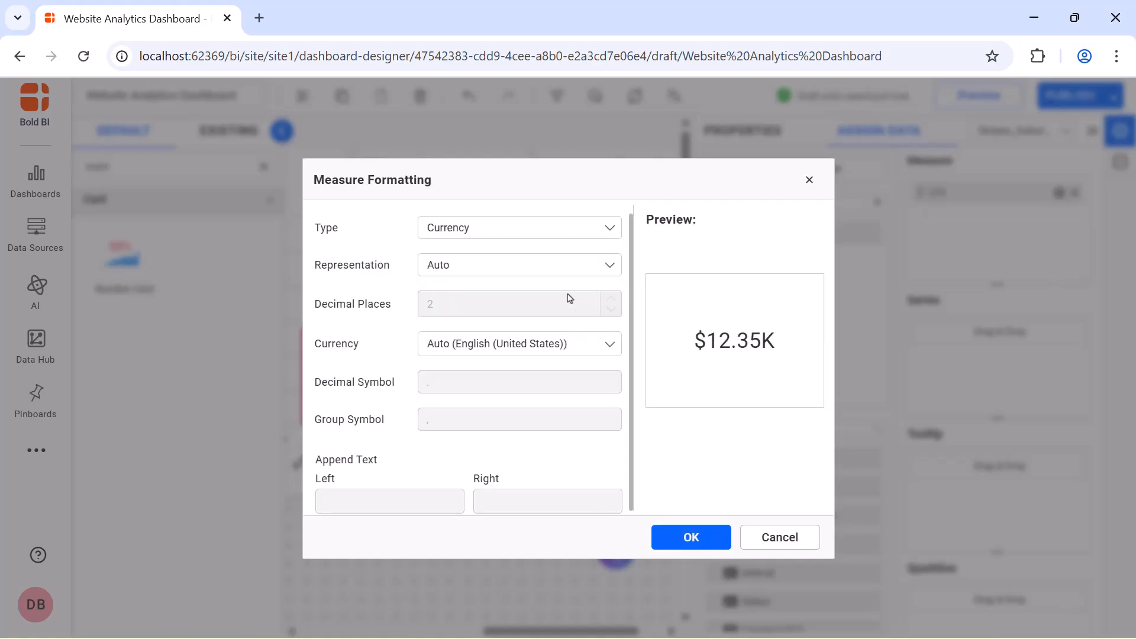
pyautogui.click(664, 536)
pyautogui.click(1092, 130)
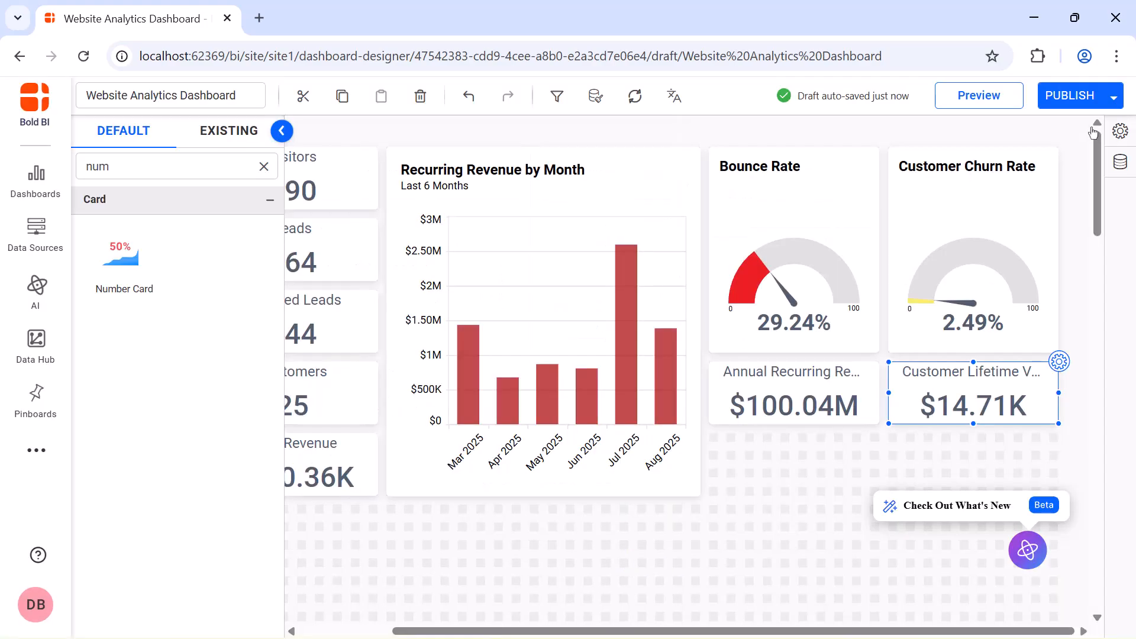
# Add a number card of matching width below the Annual Recurring Revenue card and name it Avg. Order Value (AOV).
pyautogui.moveTo(122, 255); pyautogui.dragTo(713, 448)
pyautogui.moveTo(809, 514); pyautogui.dragTo(863, 489)
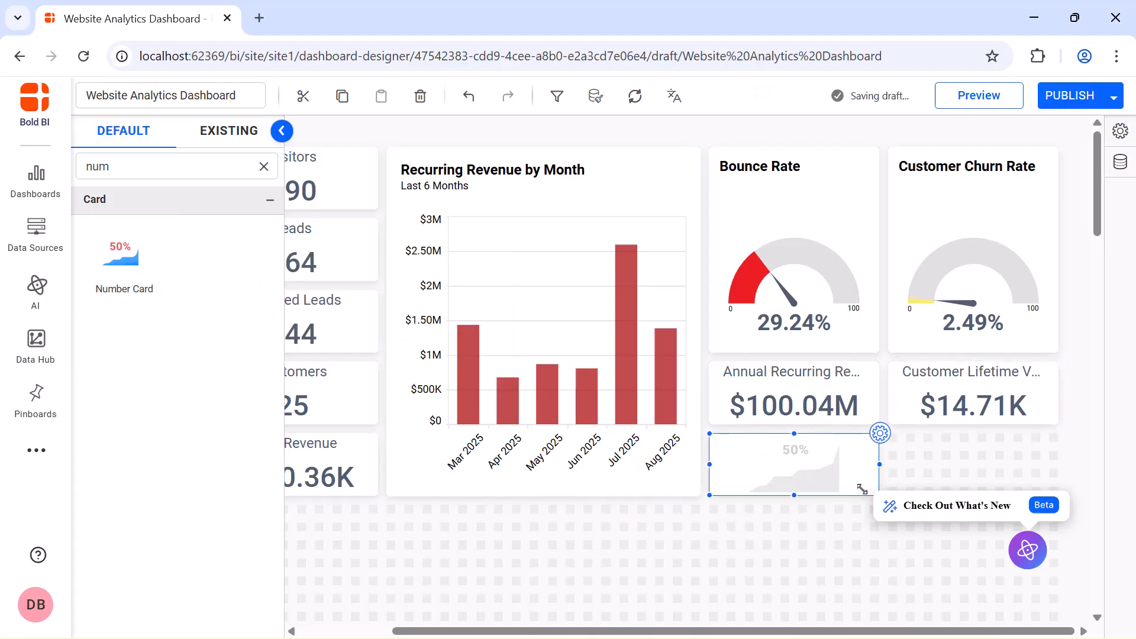
pyautogui.click(880, 434)
pyautogui.click(878, 185)
pyautogui.hotkey('ctrl', 'a')
pyautogui.press('BackSpace')
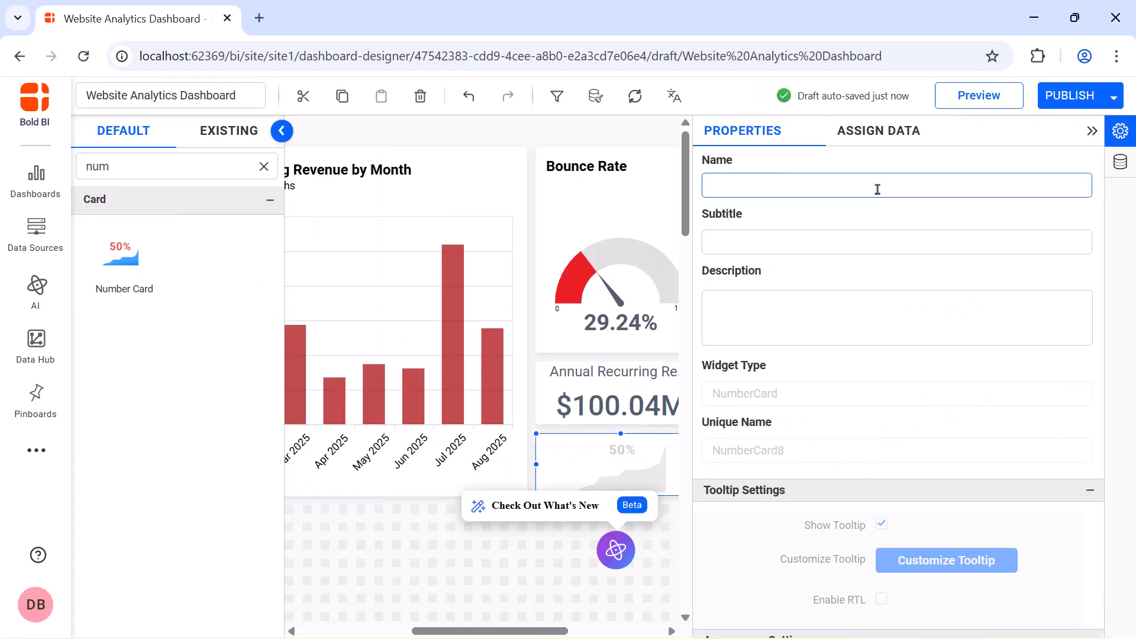
pyautogui.write('Avg. Order Value (AOV)')
# Create and save an expression named AOV with the formula SUM([Amount])/COUNTD([Customers]).
pyautogui.click(887, 131)
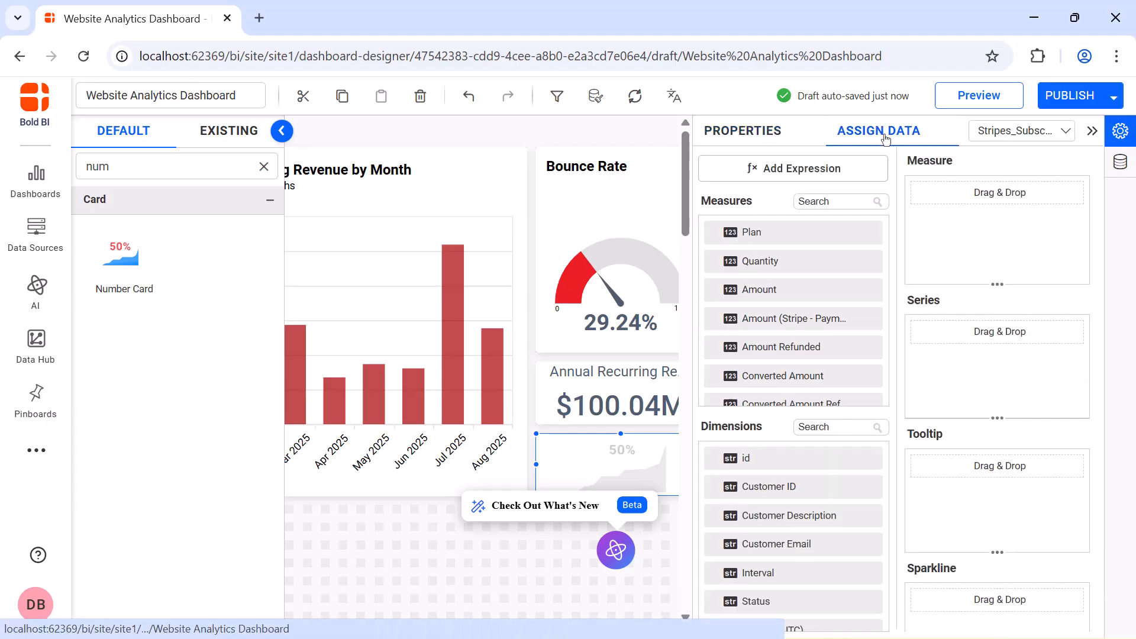
pyautogui.click(791, 167)
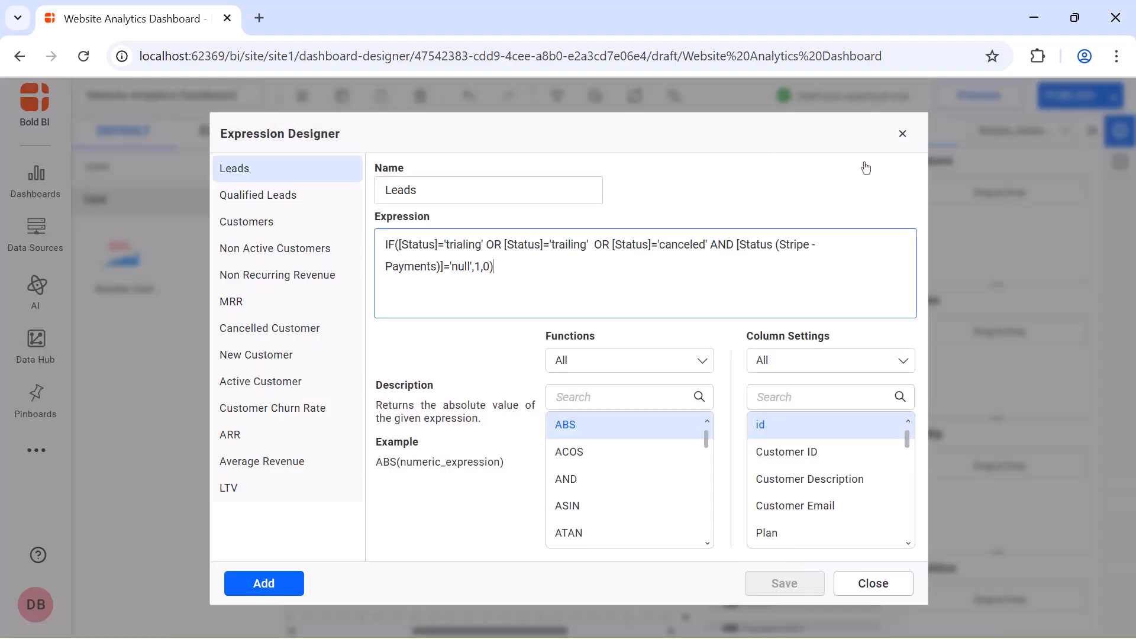
pyautogui.click(261, 583)
pyautogui.click(517, 198)
pyautogui.hotkey('ctrl', 'a')
pyautogui.press('BackSpace')
pyautogui.write('AOV')
pyautogui.click(517, 234)
pyautogui.write('SUM([Amount])/COUNTD([Customers])')
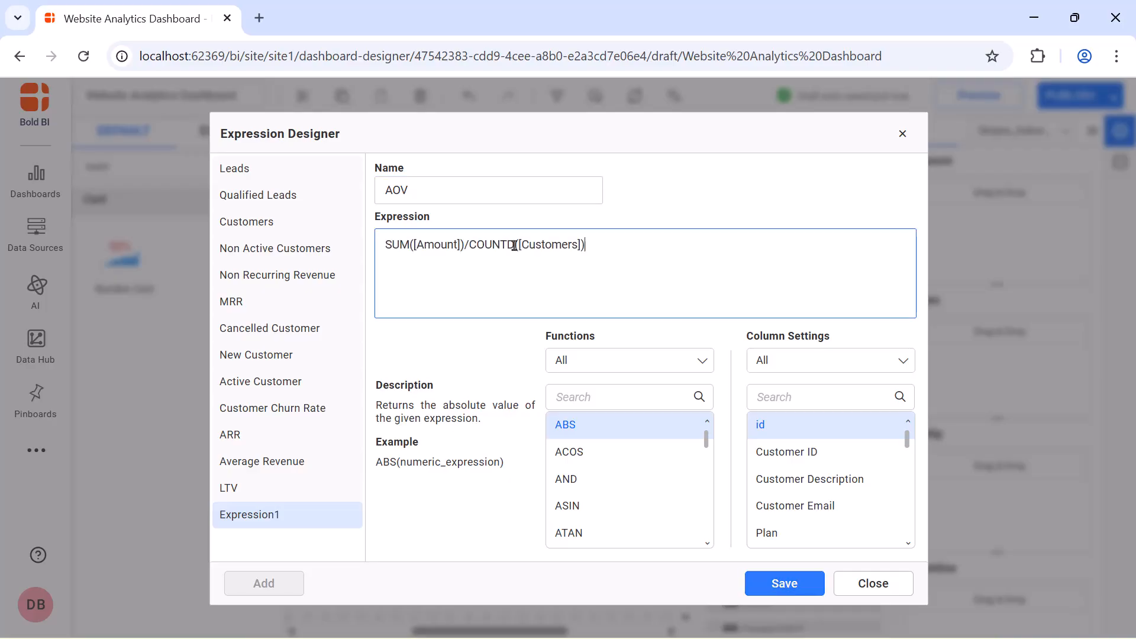
pyautogui.click(757, 584)
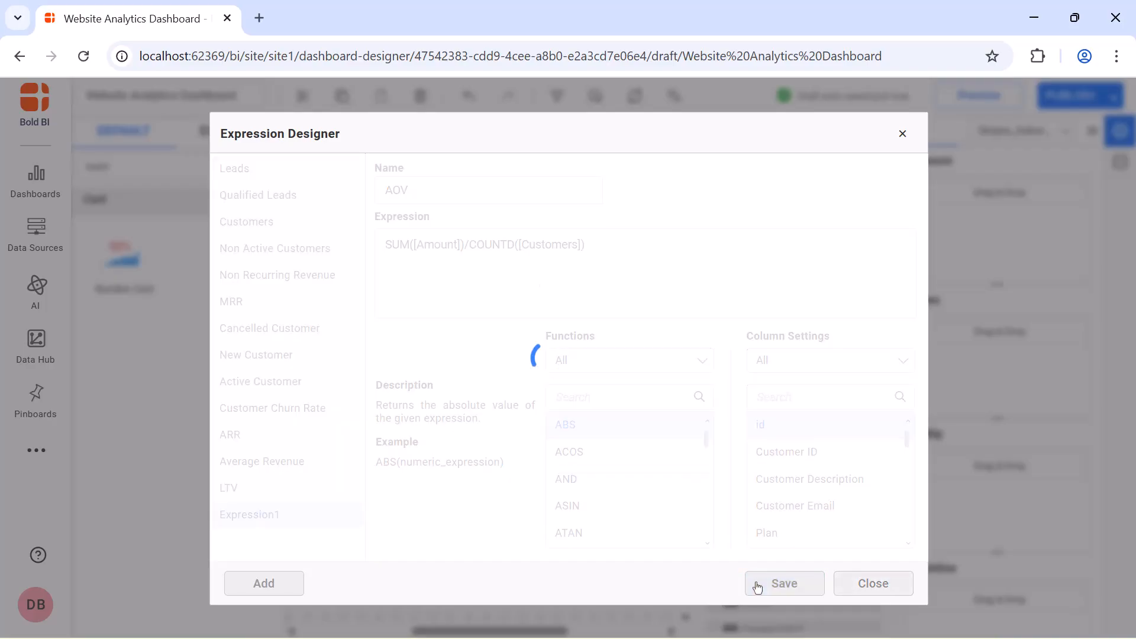
pyautogui.click(902, 134)
# Assign AOV as the Avg. Order Value card's measure and format it as Currency with Auto representation.
pyautogui.click(864, 199)
pyautogui.write('aov')
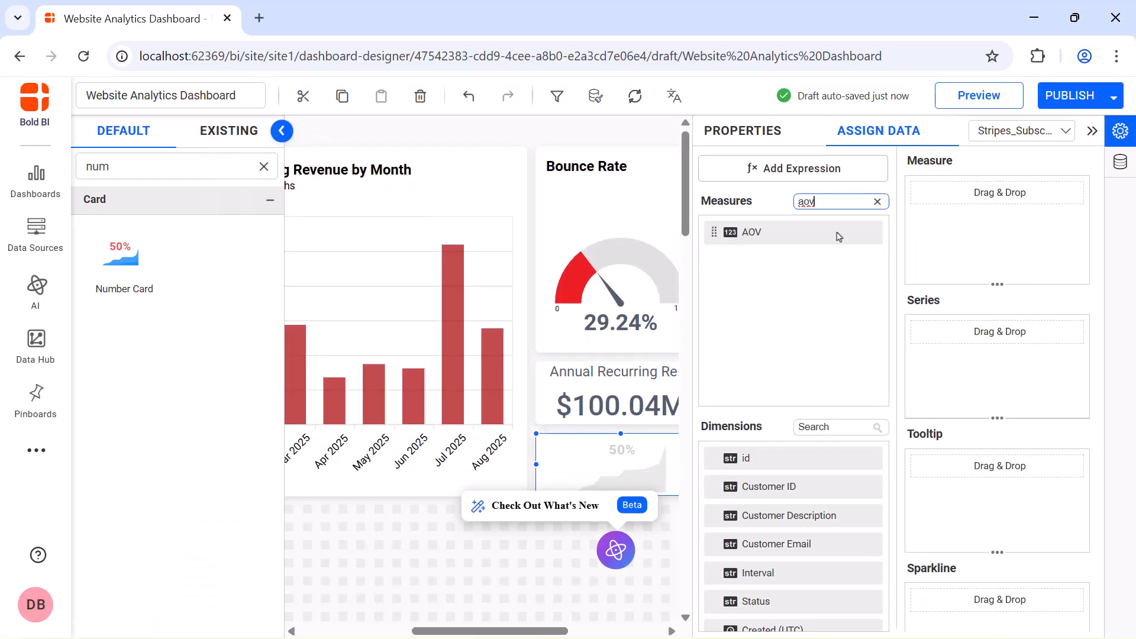
pyautogui.moveTo(836, 233); pyautogui.dragTo(927, 206)
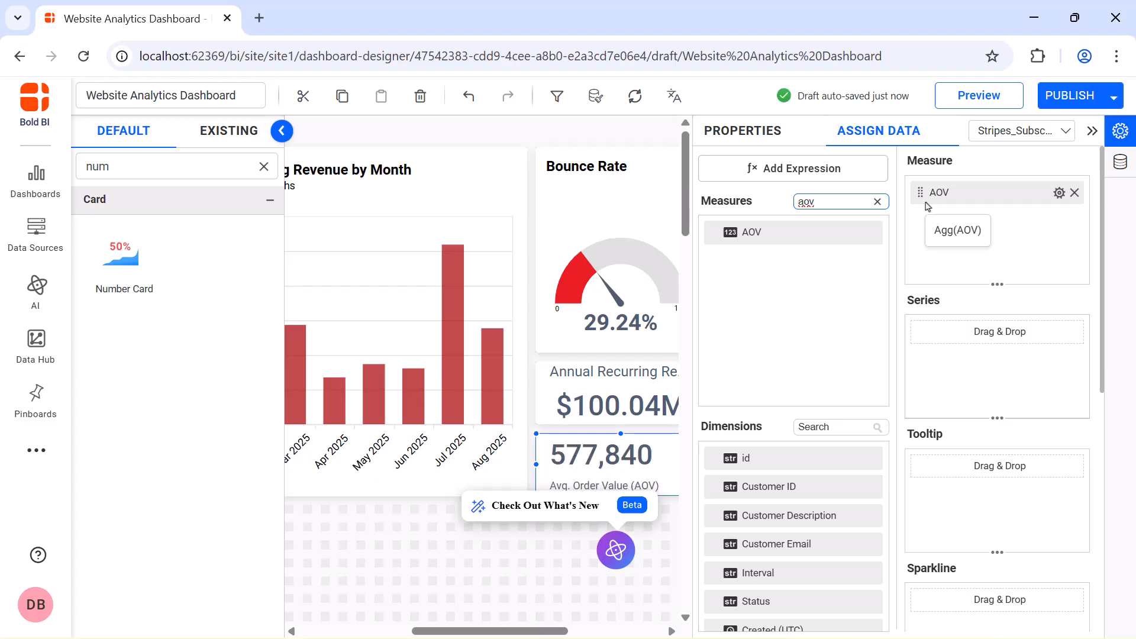
pyautogui.click(1059, 193)
pyautogui.click(988, 274)
pyautogui.click(568, 228)
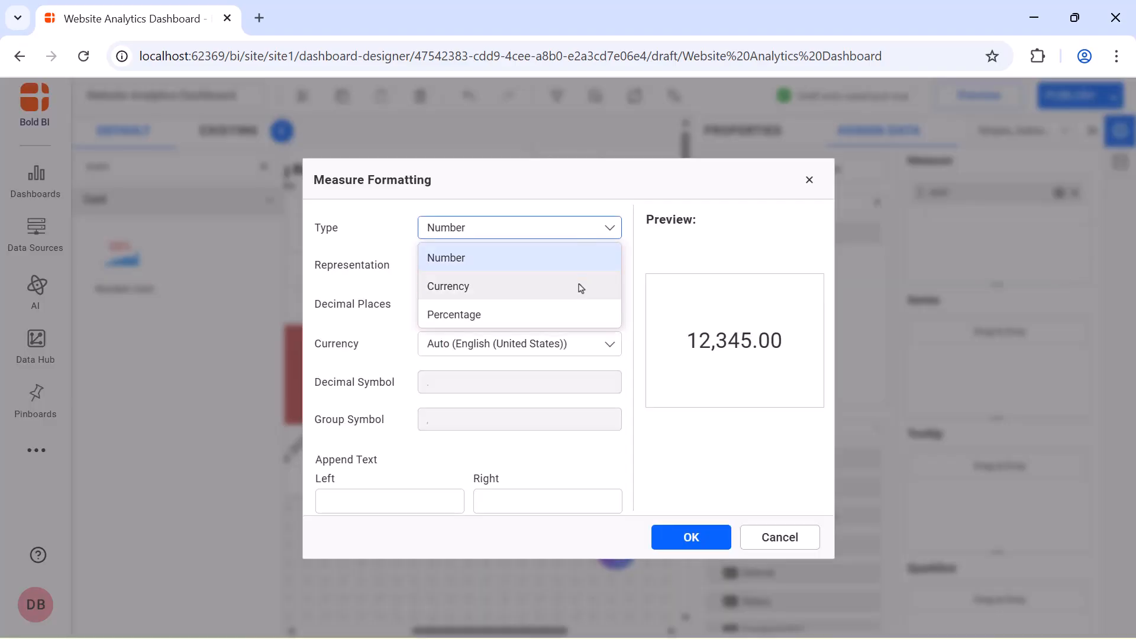
pyautogui.click(581, 287)
pyautogui.click(581, 267)
pyautogui.click(568, 294)
pyautogui.click(691, 536)
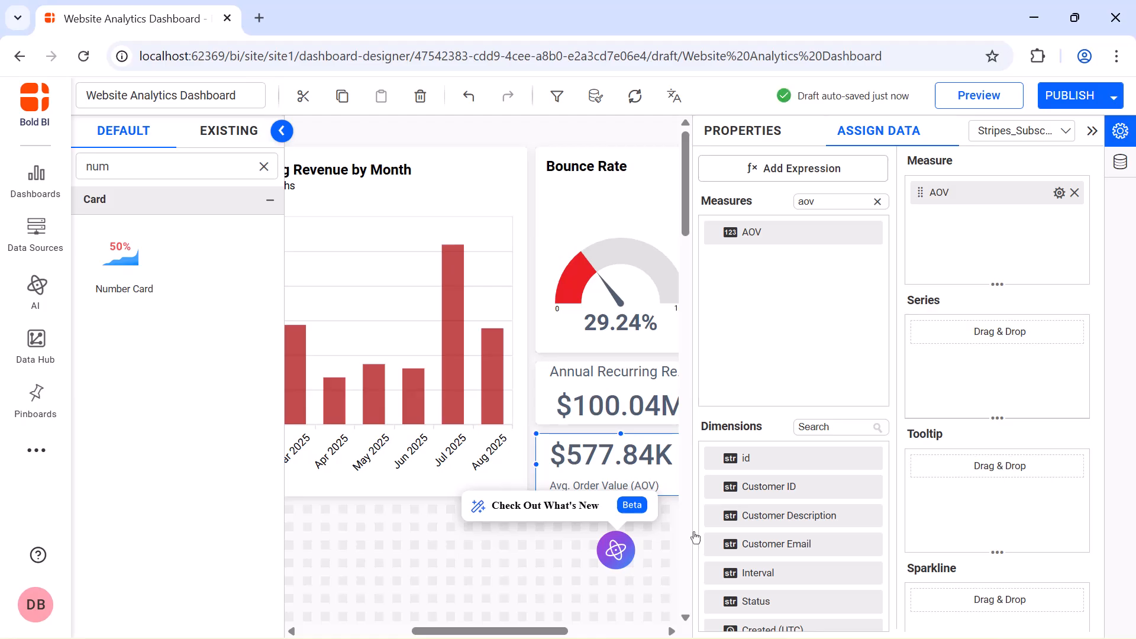
# Add a Number Card in the empty slot below the Customer Lifetime Value card and name it "Completed Transactions".
pyautogui.click(1092, 131)
pyautogui.moveTo(121, 254); pyautogui.dragTo(1046, 467)
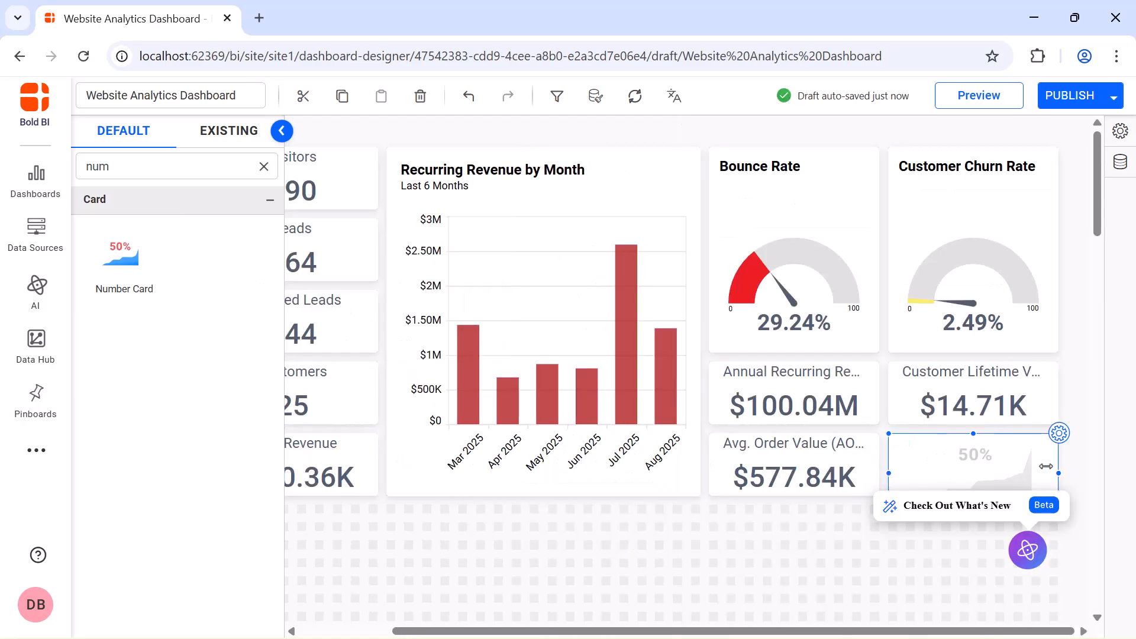
pyautogui.scroll(-1, 1046, 462)
pyautogui.click(1051, 348)
pyautogui.tripleClick(954, 191)
pyautogui.press('BackSpace')
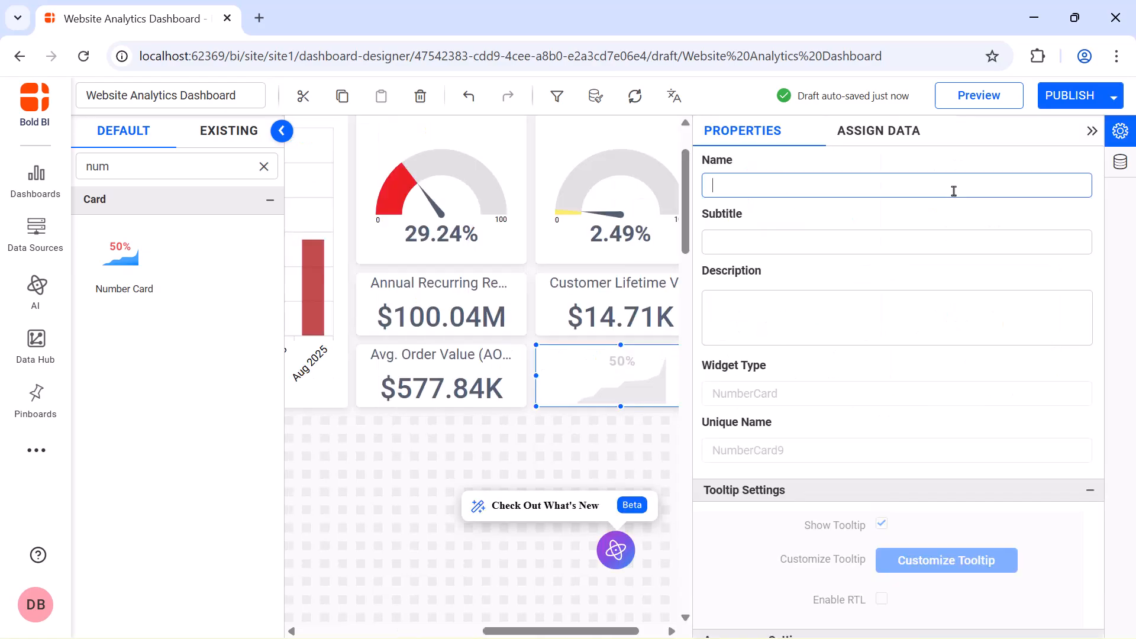
pyautogui.write('Completed Transactions')
# Create and save an expression named "Successful Payments" with the formula IF([Status]='active' AND [Status (Stripe - Payments)]='paid',[Customer ID],'0').
pyautogui.click(902, 141)
pyautogui.click(881, 171)
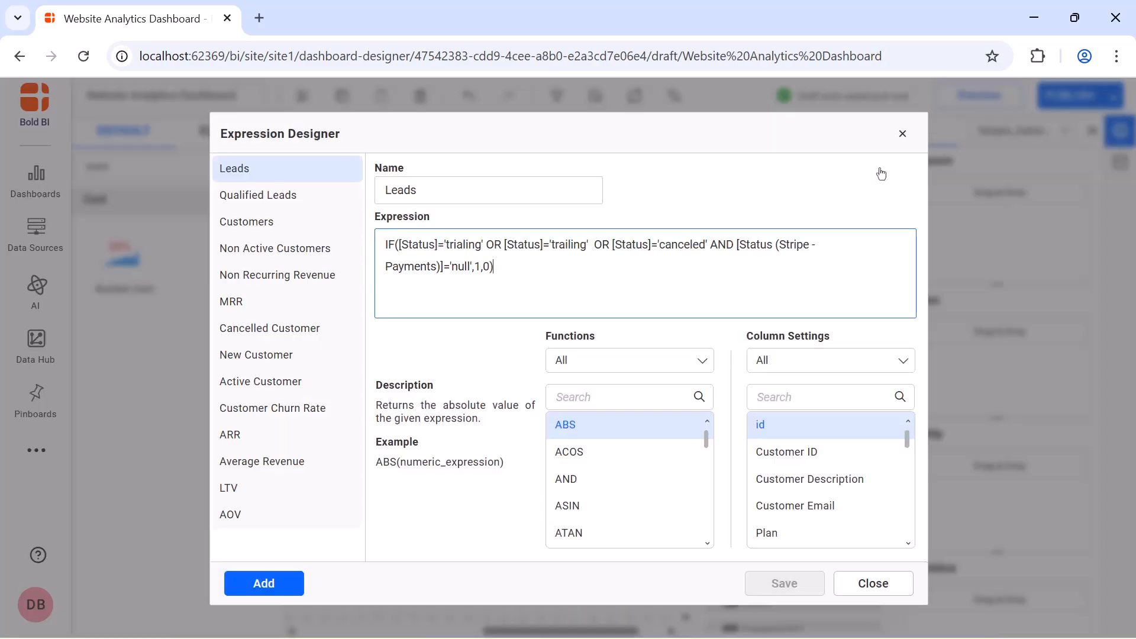
pyautogui.click(282, 582)
pyautogui.tripleClick(553, 190)
pyautogui.write('Successful Payments')
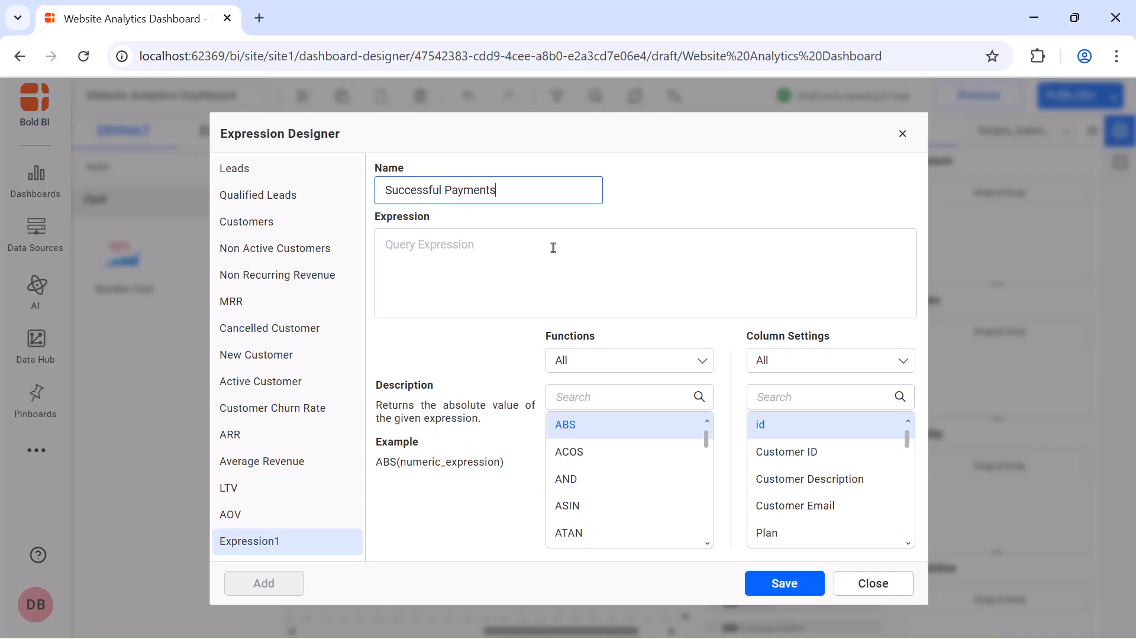
pyautogui.click(554, 250)
pyautogui.write("IF([Status]='active' AND [Status (Stripe - Payments)]='paid',[Customer ID],'0')")
pyautogui.click(782, 584)
pyautogui.click(901, 135)
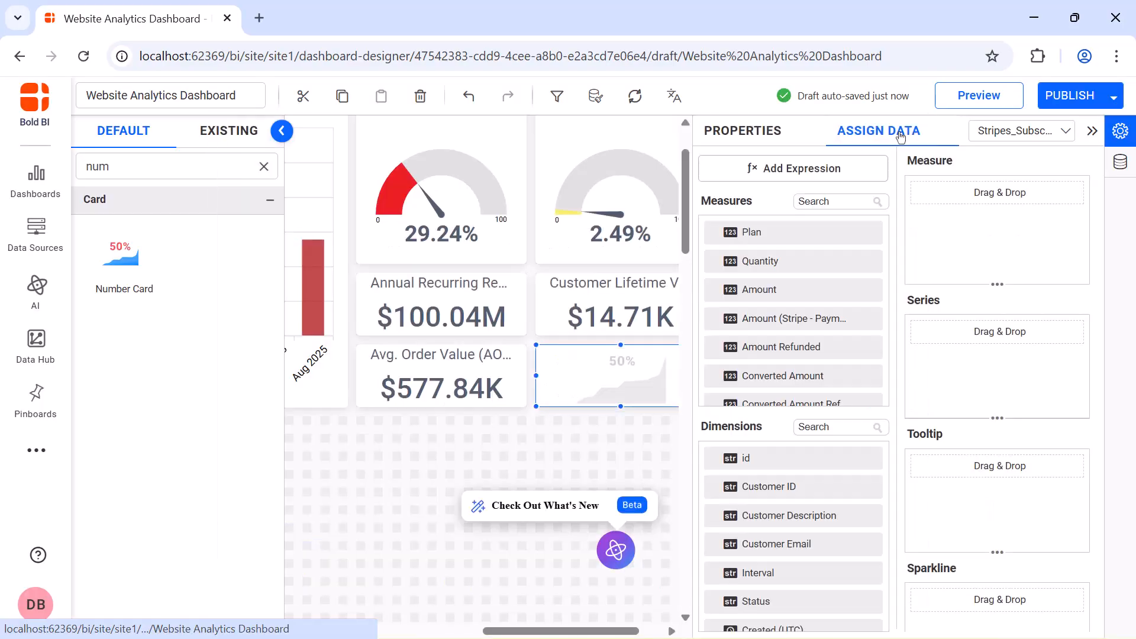
# Assign the Successful Payments expression as the measure of the Completed Transactions card.
pyautogui.click(837, 426)
pyautogui.write('su')
pyautogui.moveTo(831, 459); pyautogui.dragTo(924, 231)
pyautogui.click(1092, 130)
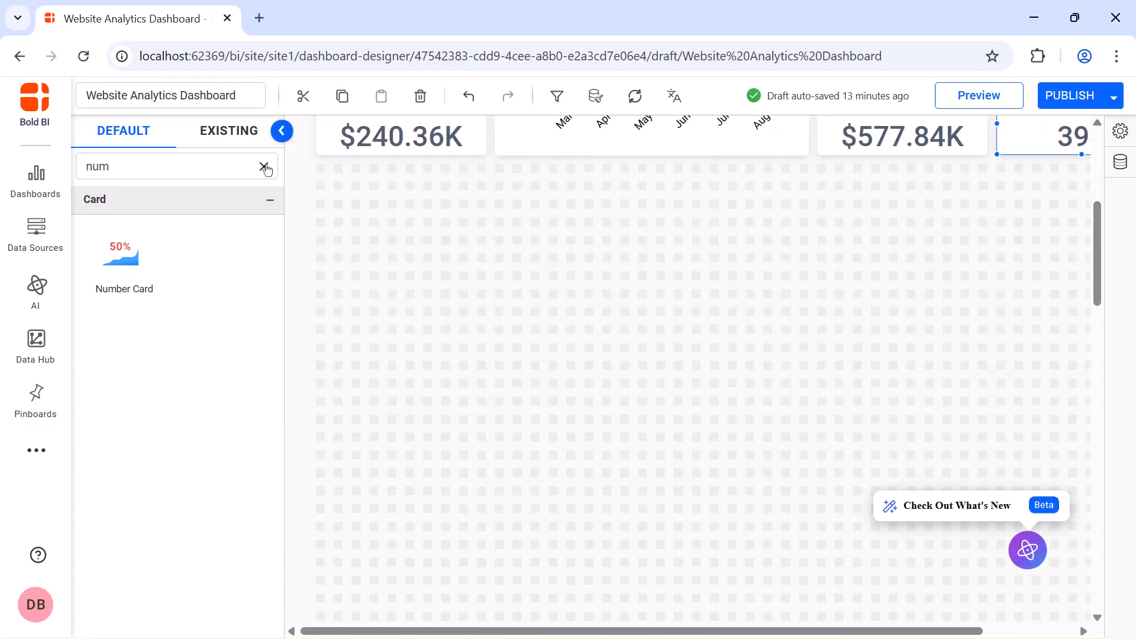
# Add a Doughnut chart below the $240.36K card and enlarge it to reach most of the way under the monthly revenue chart.
pyautogui.click(264, 167)
pyautogui.write('dou')
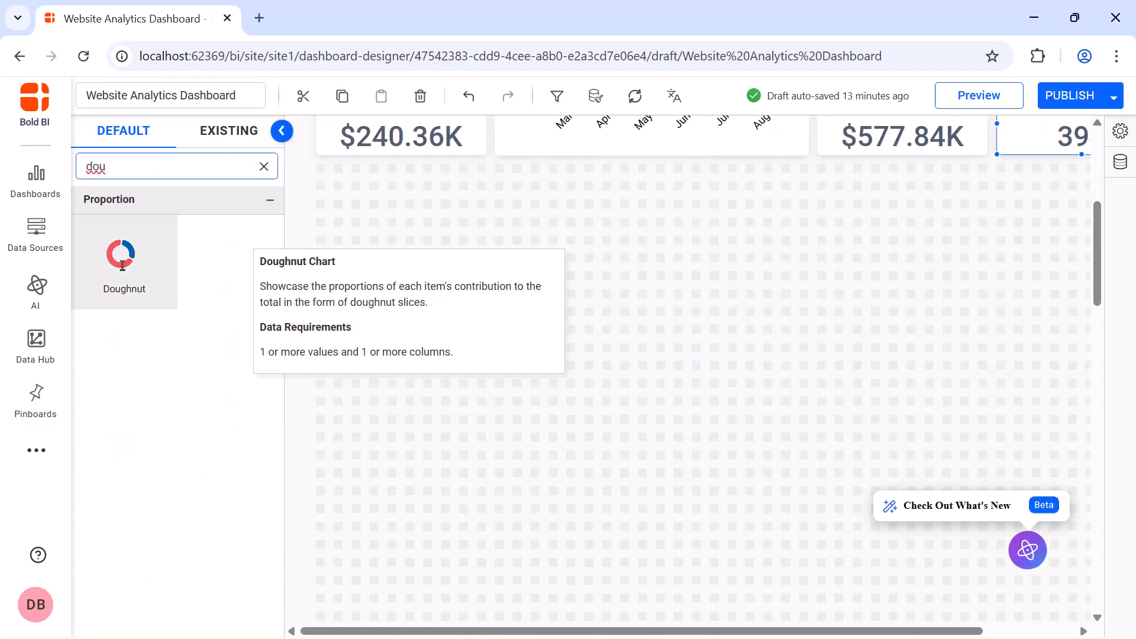
pyautogui.moveTo(122, 254); pyautogui.dragTo(326, 174)
pyautogui.moveTo(415, 264); pyautogui.dragTo(733, 430)
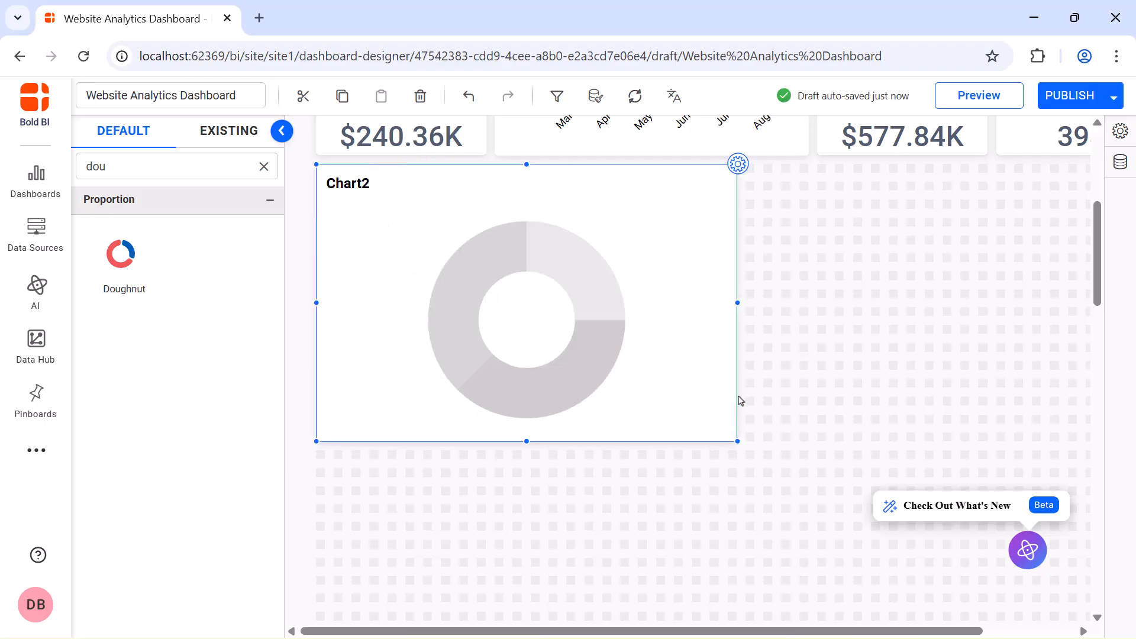
# Name the new doughnut chart "Revenue by Traffic Source".
pyautogui.click(738, 164)
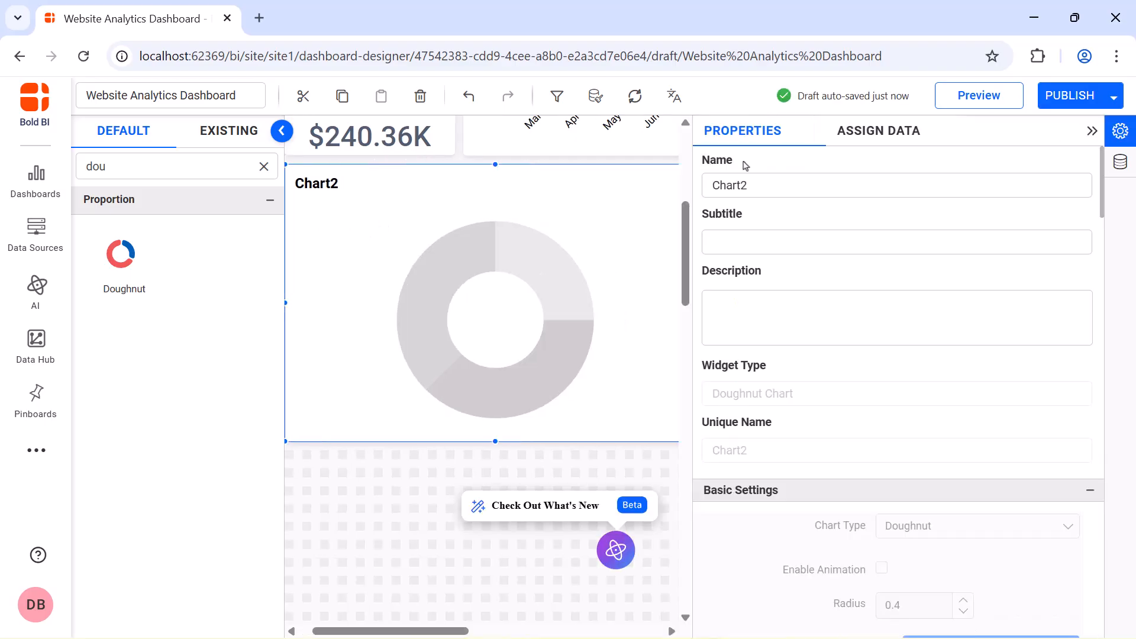
pyautogui.doubleClick(804, 185)
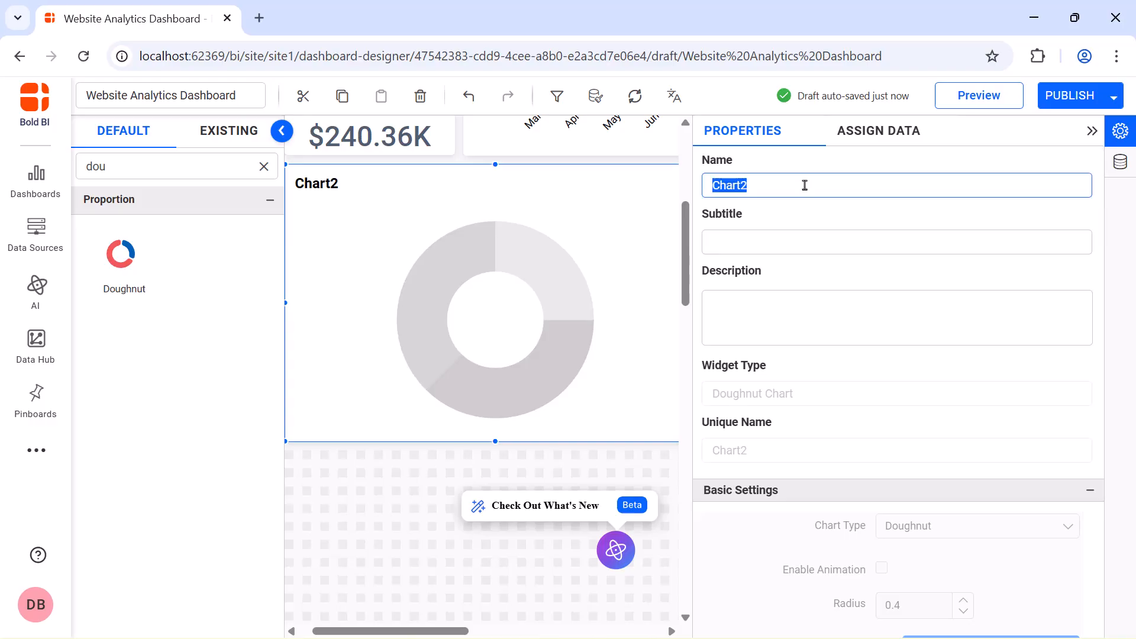
pyautogui.write('Revenue by Traffic Source')
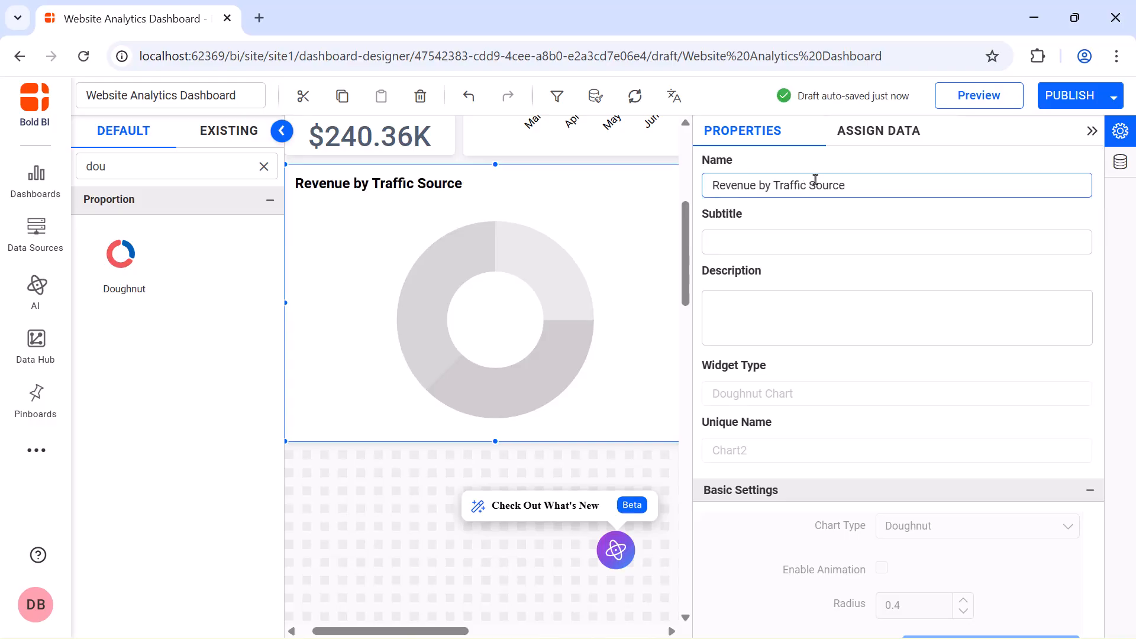
# Switch the doughnut chart to the GA_Channel data source and assign Amount as its value.
pyautogui.click(886, 131)
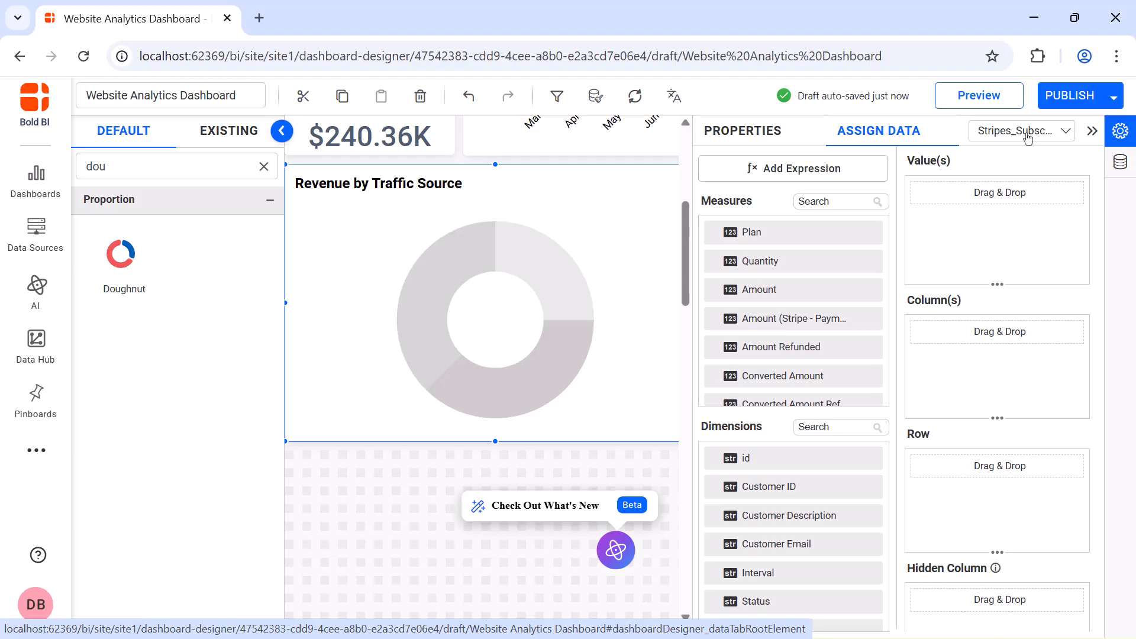
pyautogui.click(1028, 138)
pyautogui.click(1019, 190)
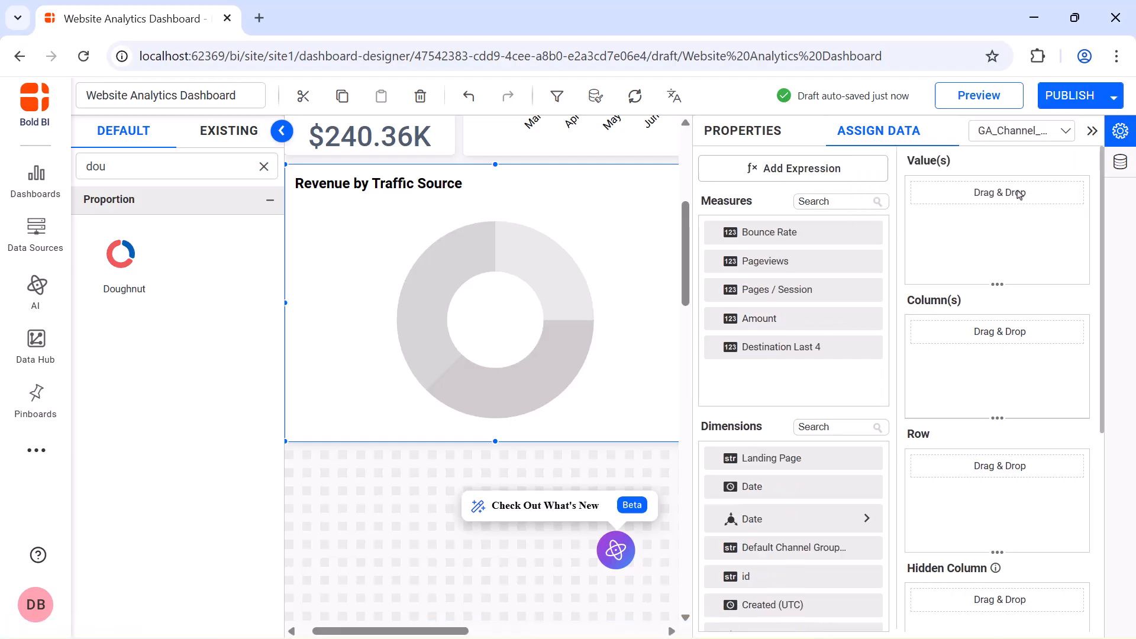
pyautogui.moveTo(862, 318); pyautogui.dragTo(939, 224)
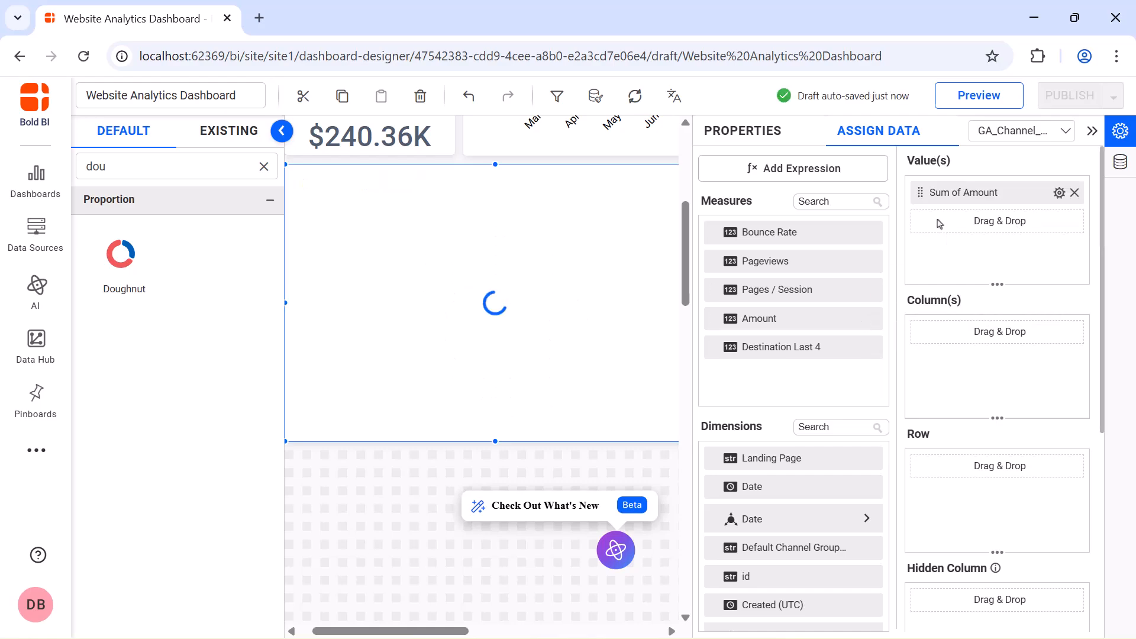
# Rename the doughnut chart's Sum of Amount value as "Revenue" and format it as Currency.
pyautogui.click(1059, 192)
pyautogui.click(1057, 221)
pyautogui.write('Revenue')
pyautogui.press('Return')
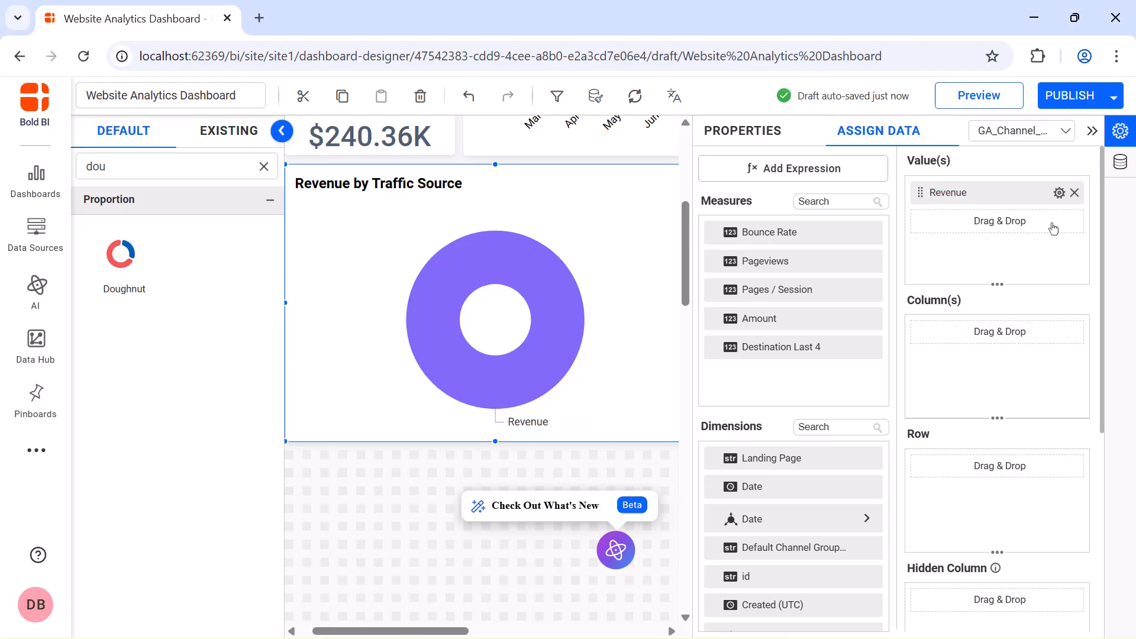
pyautogui.click(1059, 192)
pyautogui.click(989, 509)
pyautogui.click(533, 227)
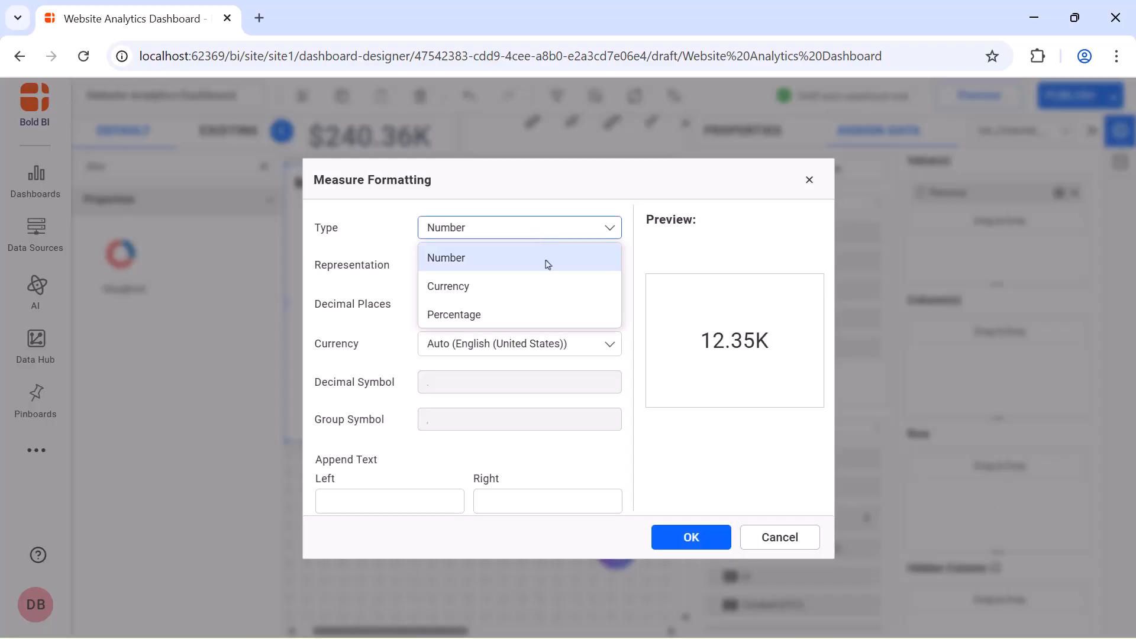
pyautogui.click(553, 284)
pyautogui.click(678, 537)
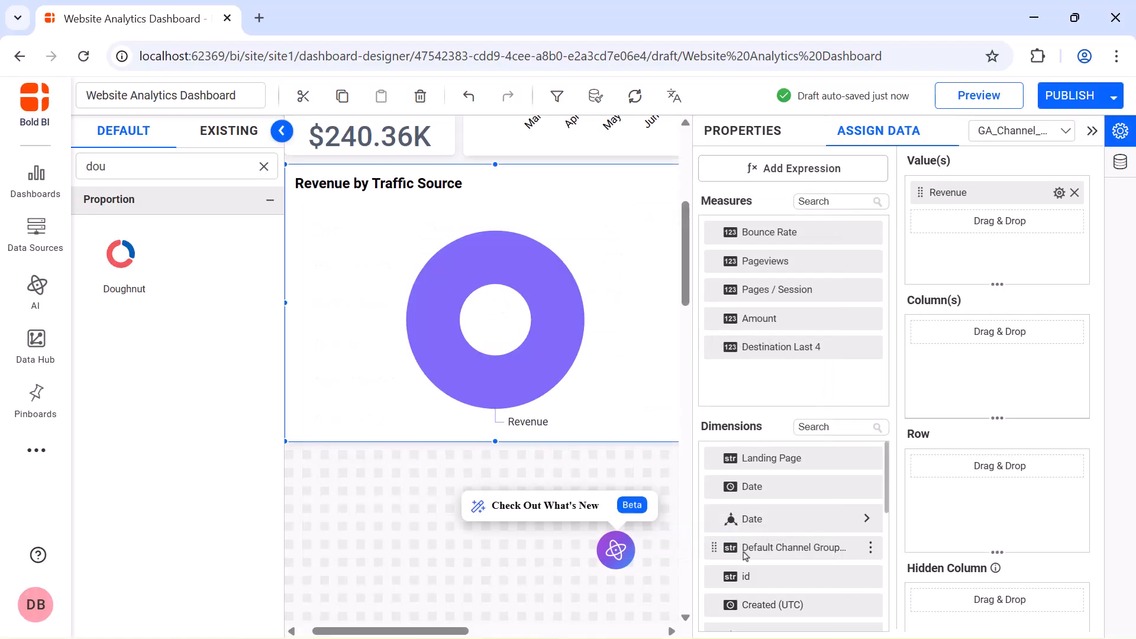
# Assign Default Channel Grouping as the doughnut chart's column and rename it "Traffic Source".
pyautogui.moveTo(746, 547); pyautogui.dragTo(915, 372)
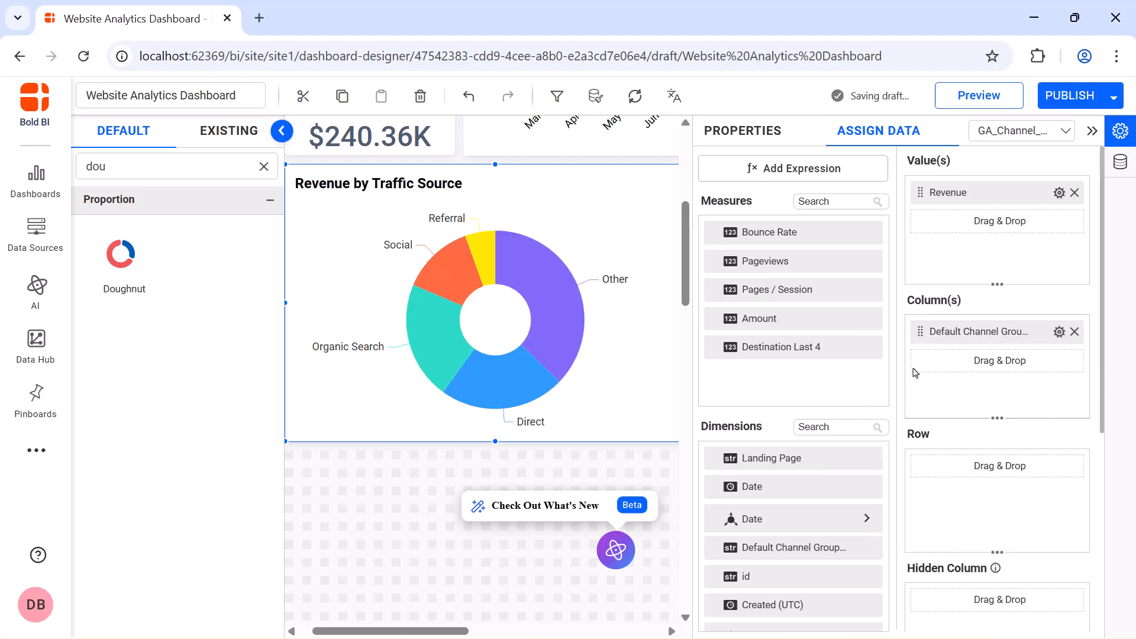
pyautogui.click(1059, 332)
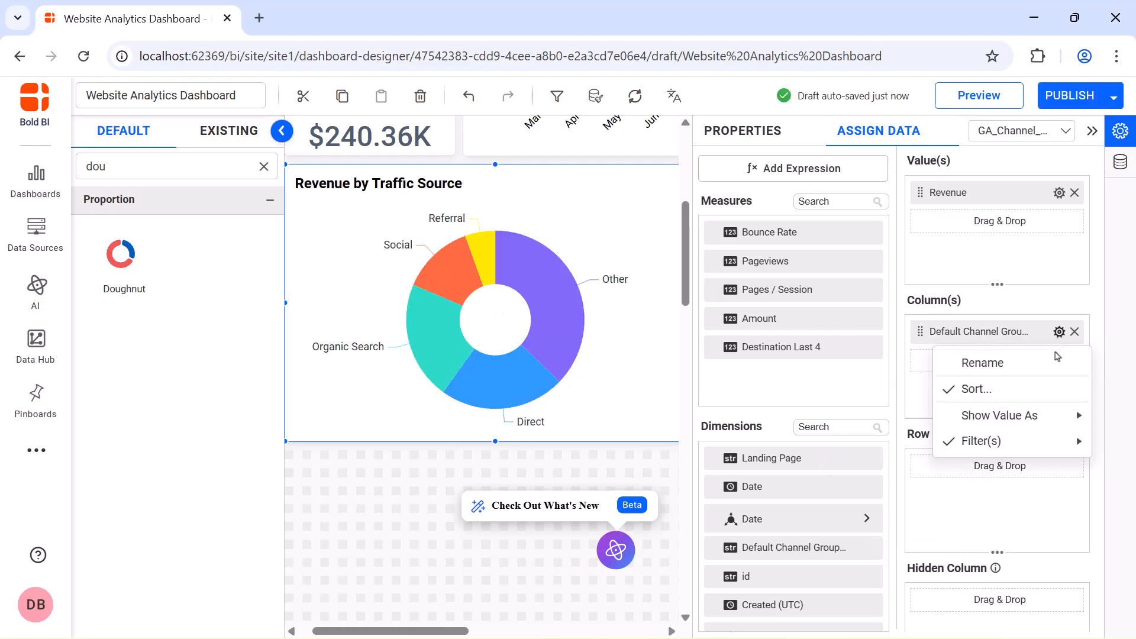
pyautogui.click(1052, 365)
pyautogui.press('BackSpace')
pyautogui.write('Traffic Source')
pyautogui.press('Return')
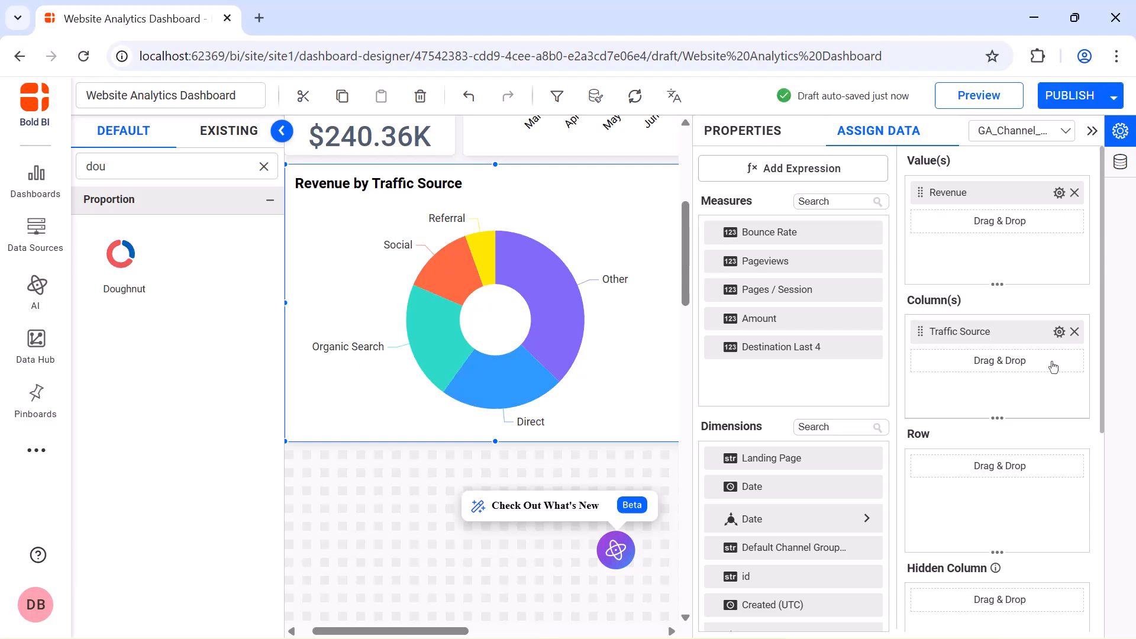
# Enable animation on the doughnut chart and set its data label to Value.
pyautogui.click(744, 127)
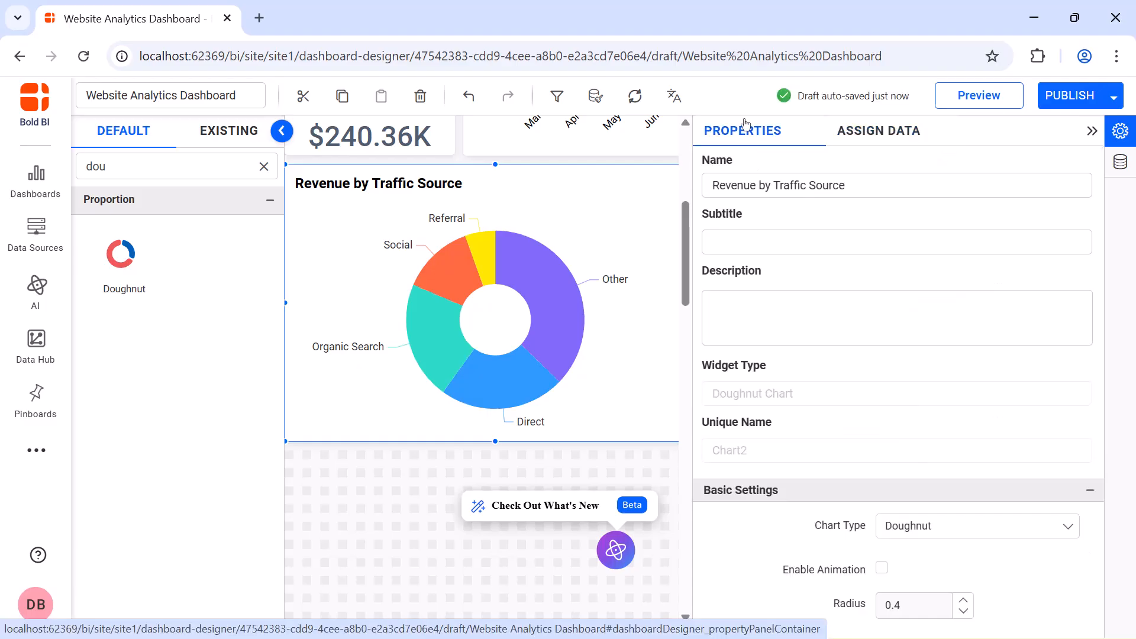
pyautogui.scroll(-5, 881, 264)
pyautogui.click(881, 261)
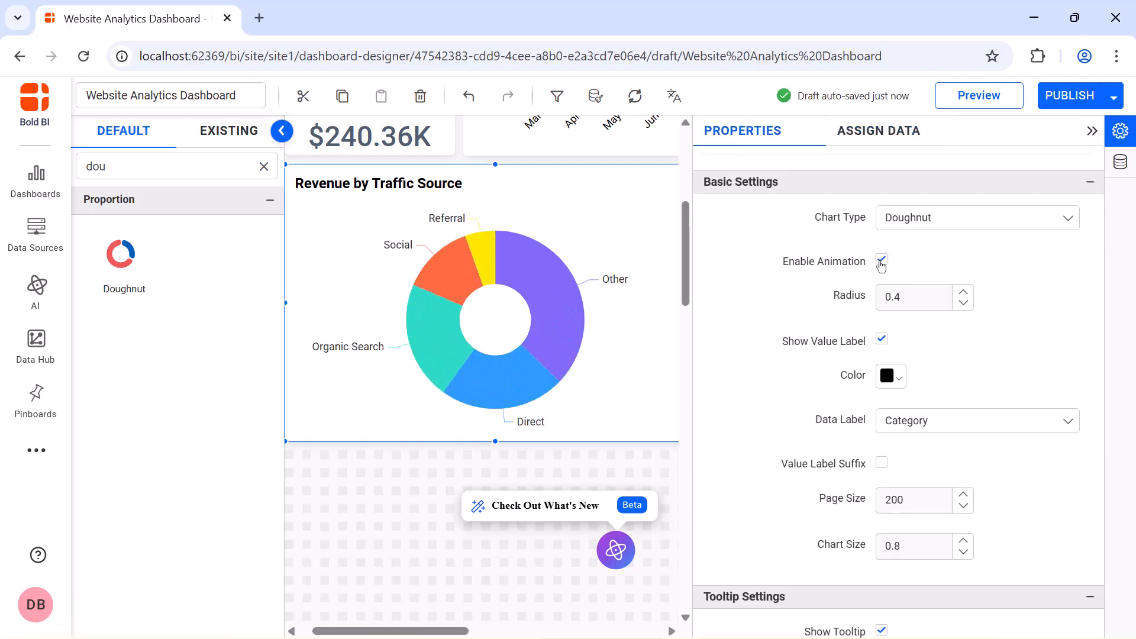
pyautogui.click(981, 423)
pyautogui.click(979, 473)
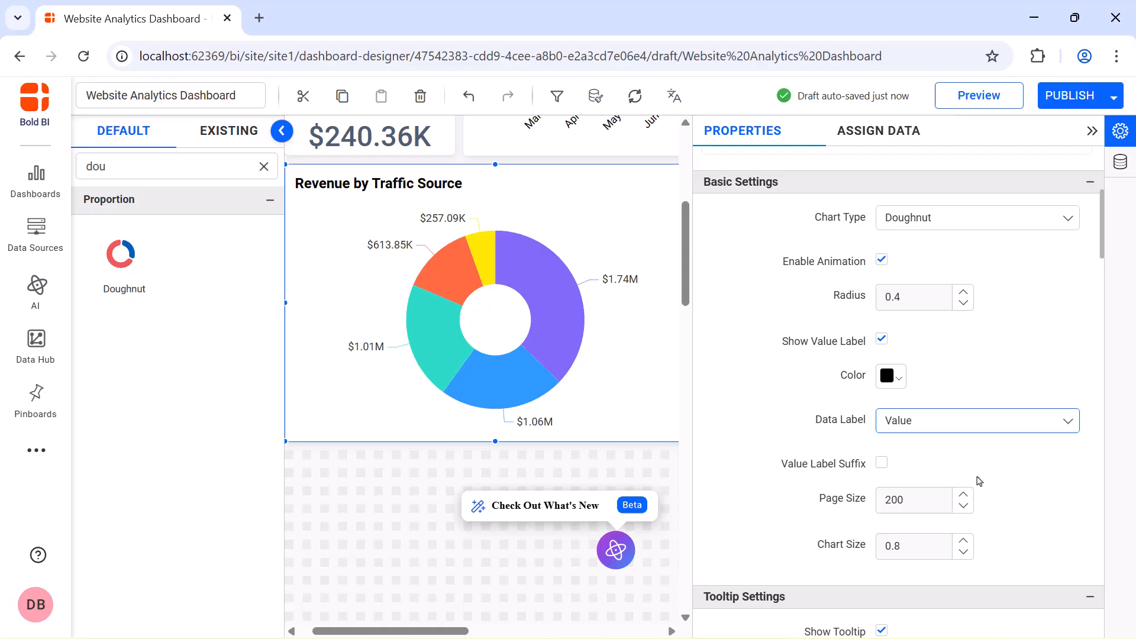
# Show the doughnut chart's legend at the Top position with interactivity disabled.
pyautogui.scroll(-10, 979, 480)
pyautogui.click(881, 216)
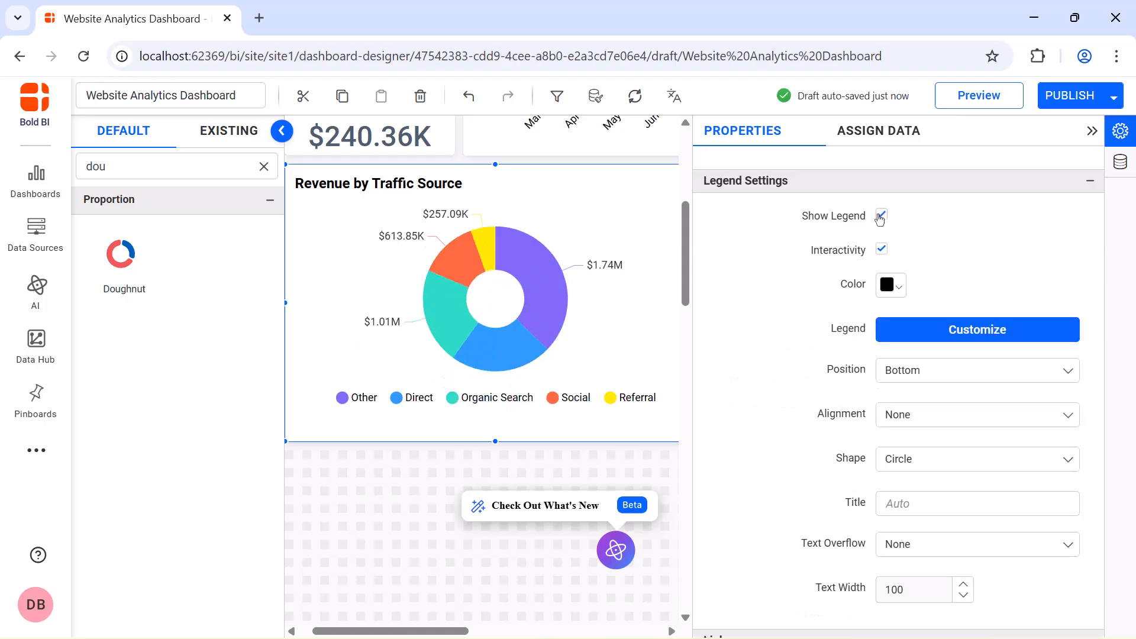
pyautogui.click(881, 256)
pyautogui.click(943, 373)
pyautogui.click(947, 397)
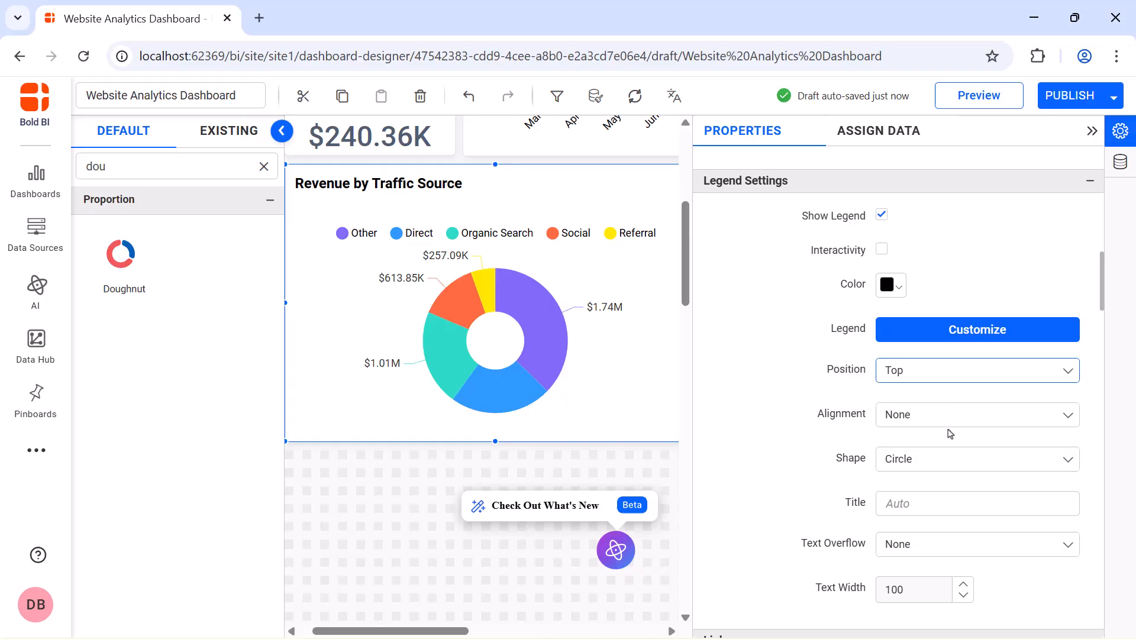
# Set the legend's shape to Series Type and its text width to 34.
pyautogui.click(952, 460)
pyautogui.click(951, 513)
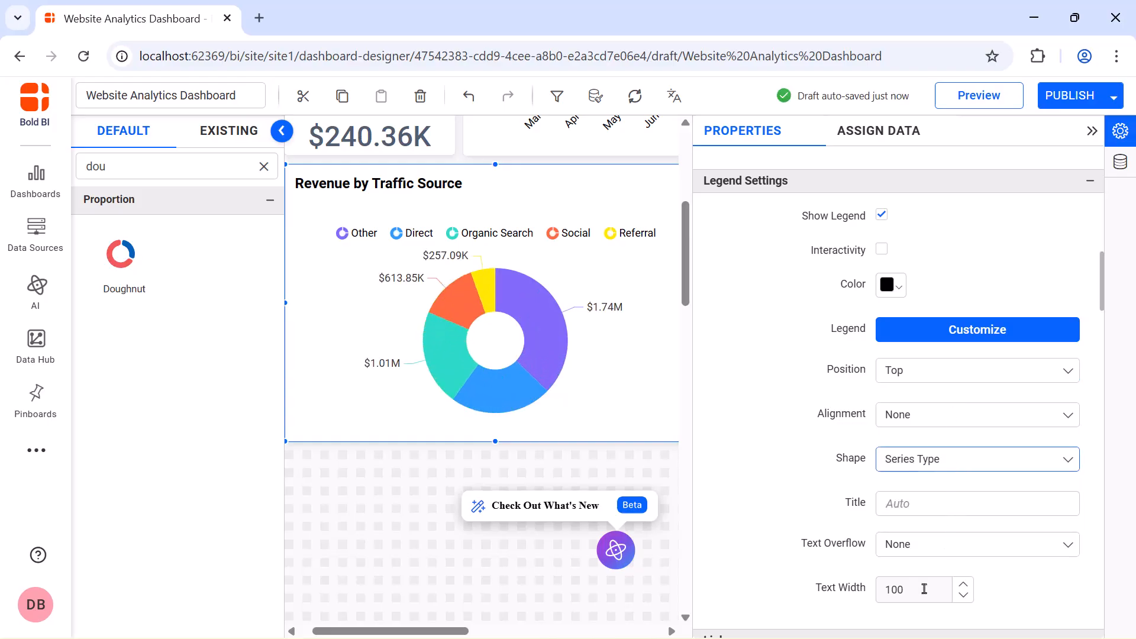
pyautogui.click(924, 589)
pyautogui.write('34')
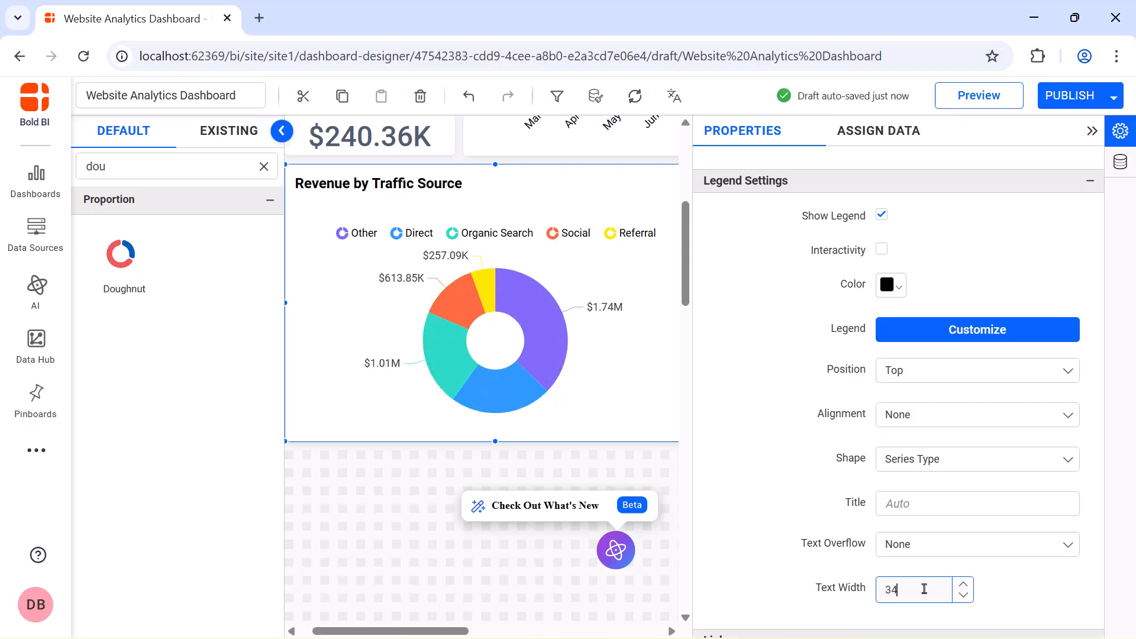
# Enable the advanced series palette settings and save the default color mapping based on Default Channel Grouping.
pyautogui.scroll(-10, 922, 532)
pyautogui.click(885, 231)
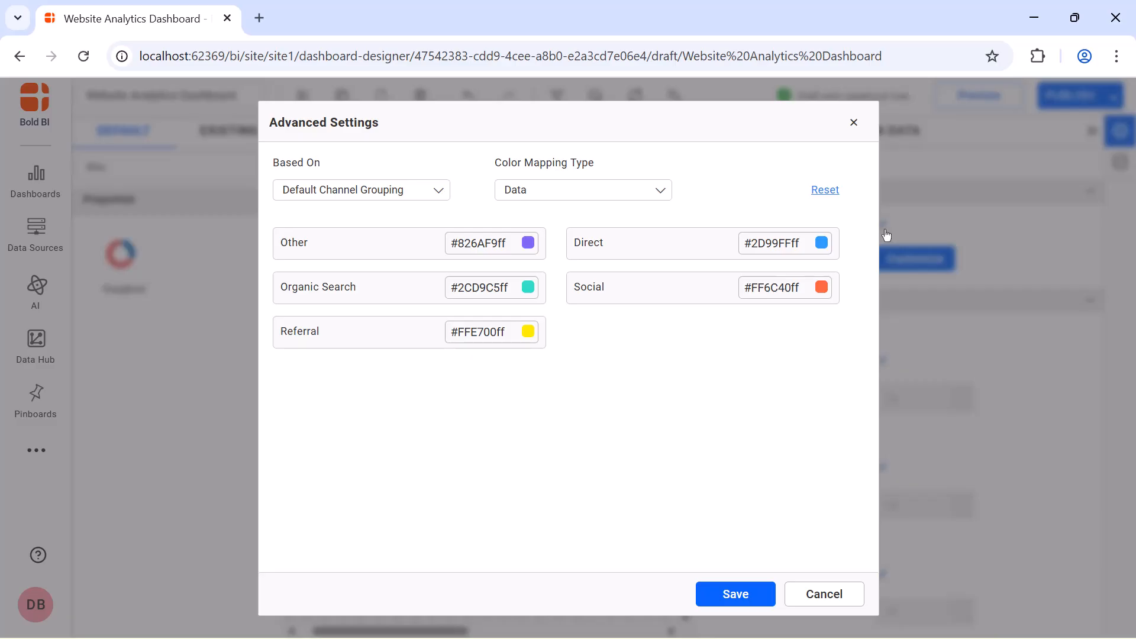
pyautogui.click(773, 594)
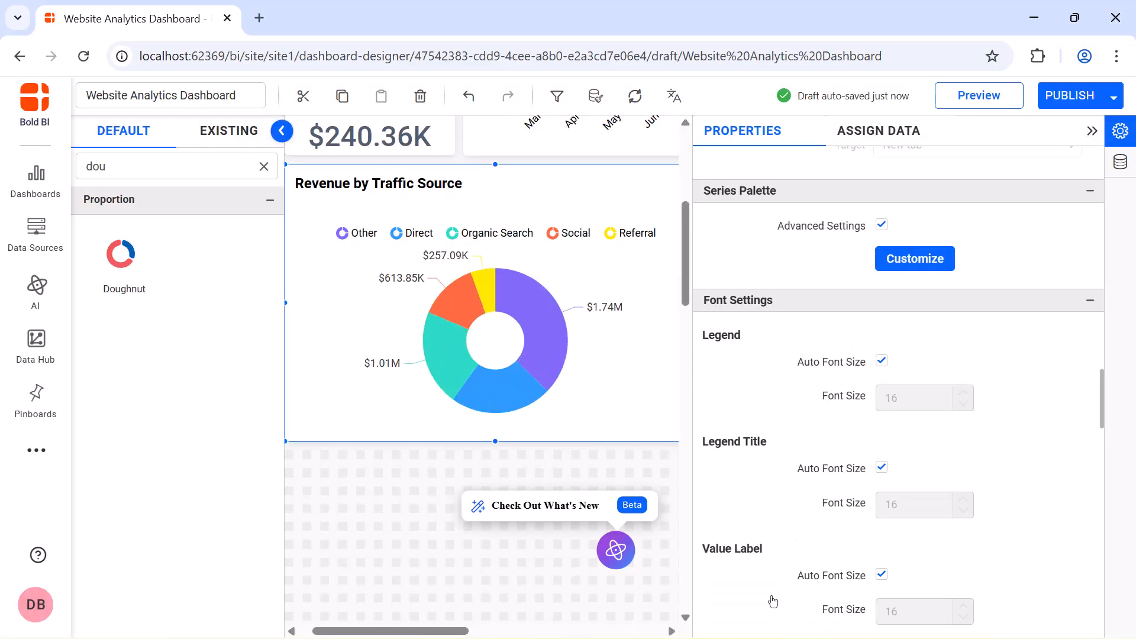
# Turn off the legend's auto font size and set its font size to 12.
pyautogui.click(884, 364)
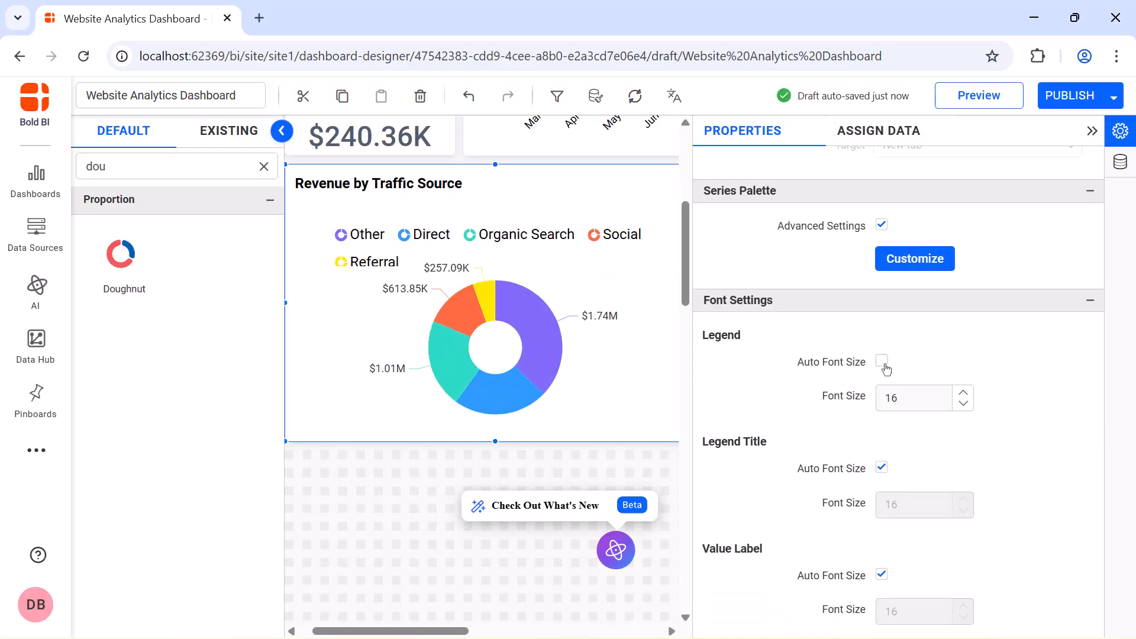
pyautogui.doubleClick(901, 406)
pyautogui.write('12')
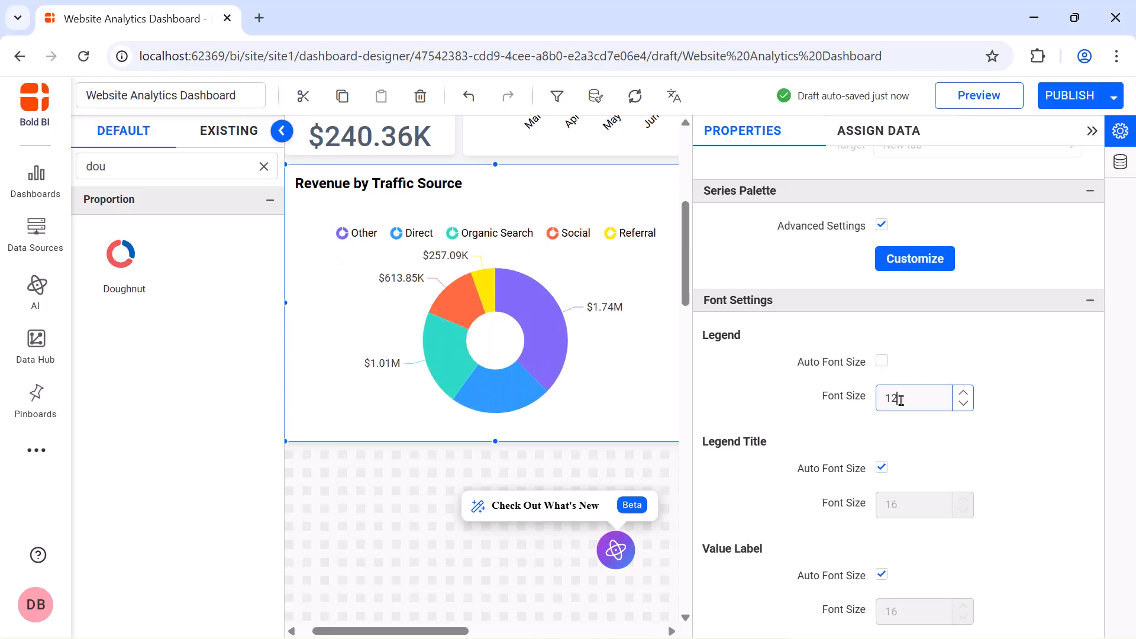
# Turn off auto font size for the doughnut chart's title and set the title font size to 16.
pyautogui.scroll(5, 893, 367)
pyautogui.click(881, 312)
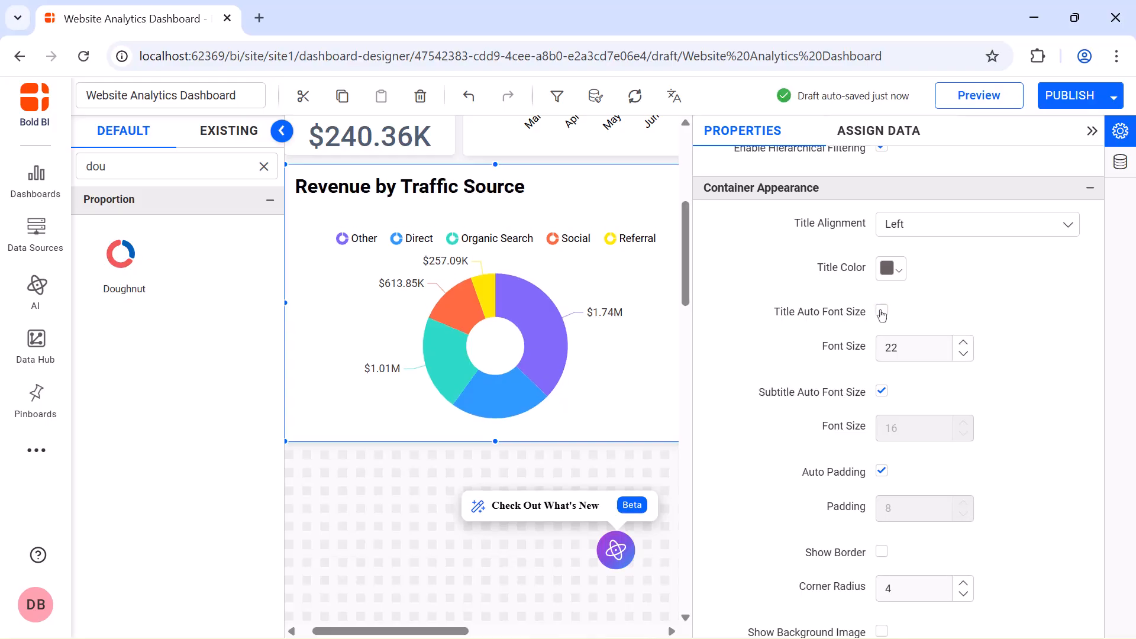
pyautogui.doubleClick(904, 356)
pyautogui.write('16')
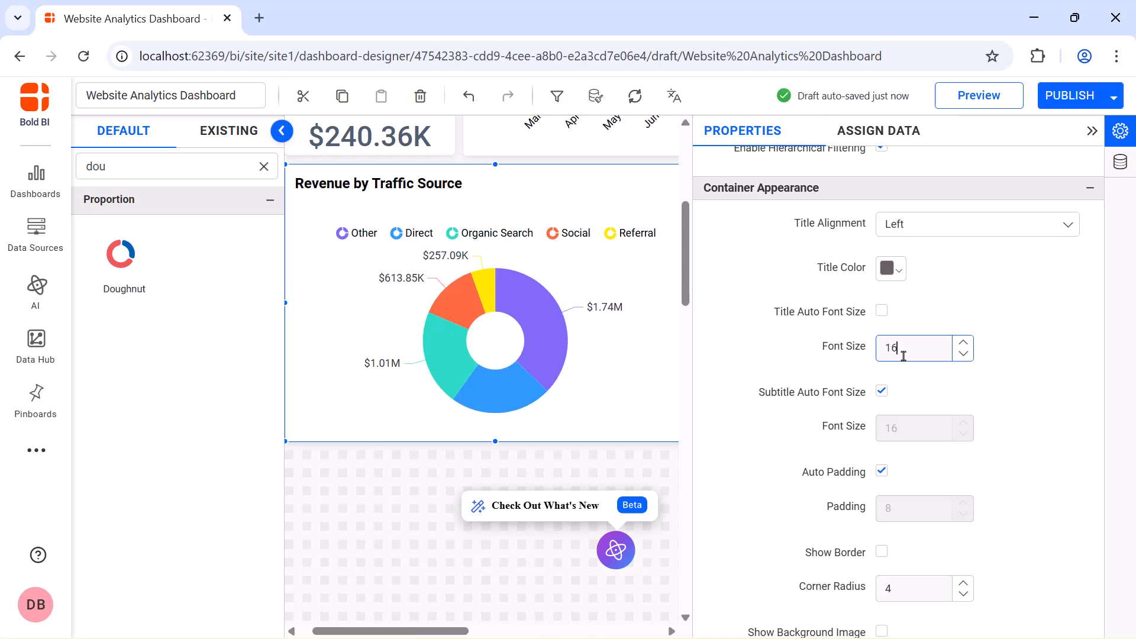
pyautogui.click(1091, 131)
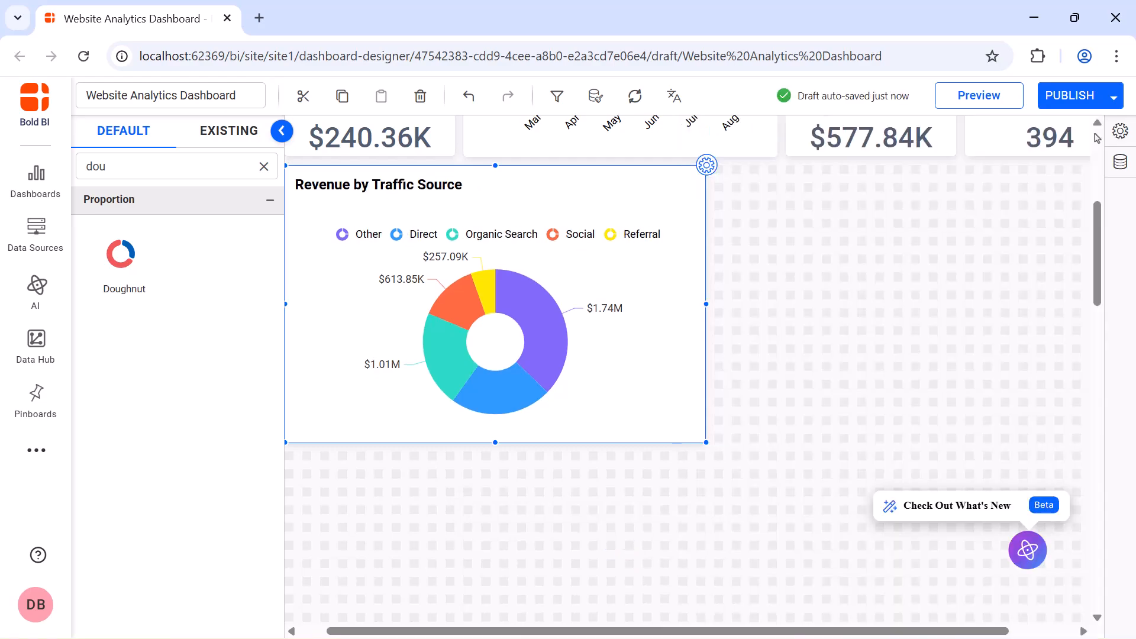
# Add a Spline chart beside the doughnut chart and enlarge it to fill the rest of the row at matching height.
pyautogui.click(263, 166)
pyautogui.write('spl')
pyautogui.moveTo(121, 255); pyautogui.dragTo(775, 172)
pyautogui.moveTo(812, 263); pyautogui.dragTo(1050, 430)
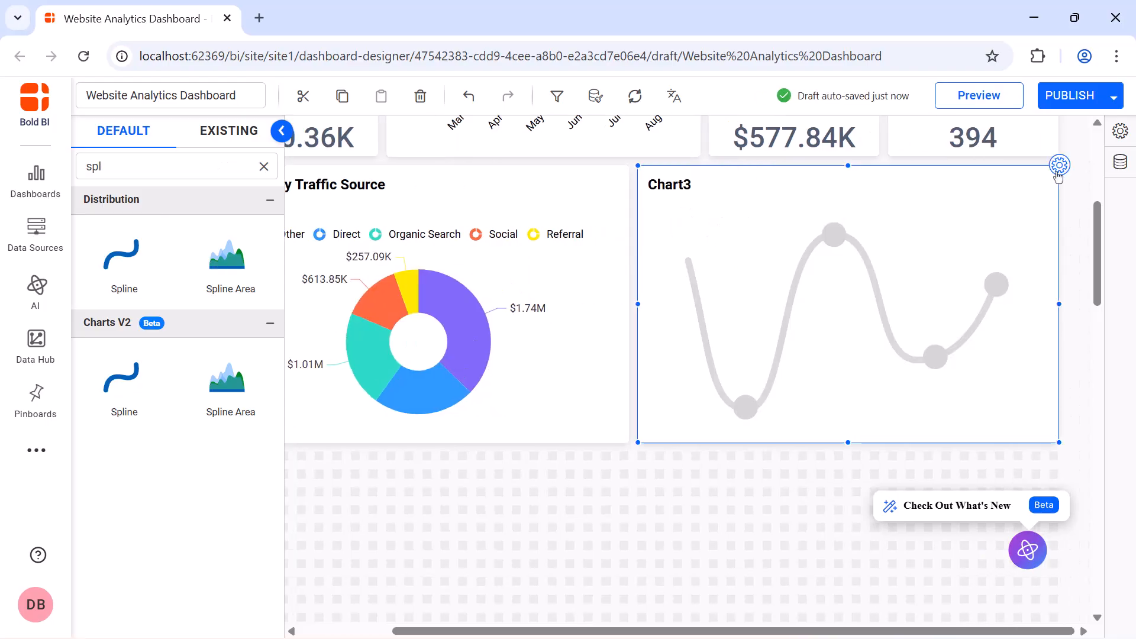
# Name the spline chart "Average Revenue Per User (ARPU)" and give it the subtitle "Last 6 Months".
pyautogui.click(1059, 166)
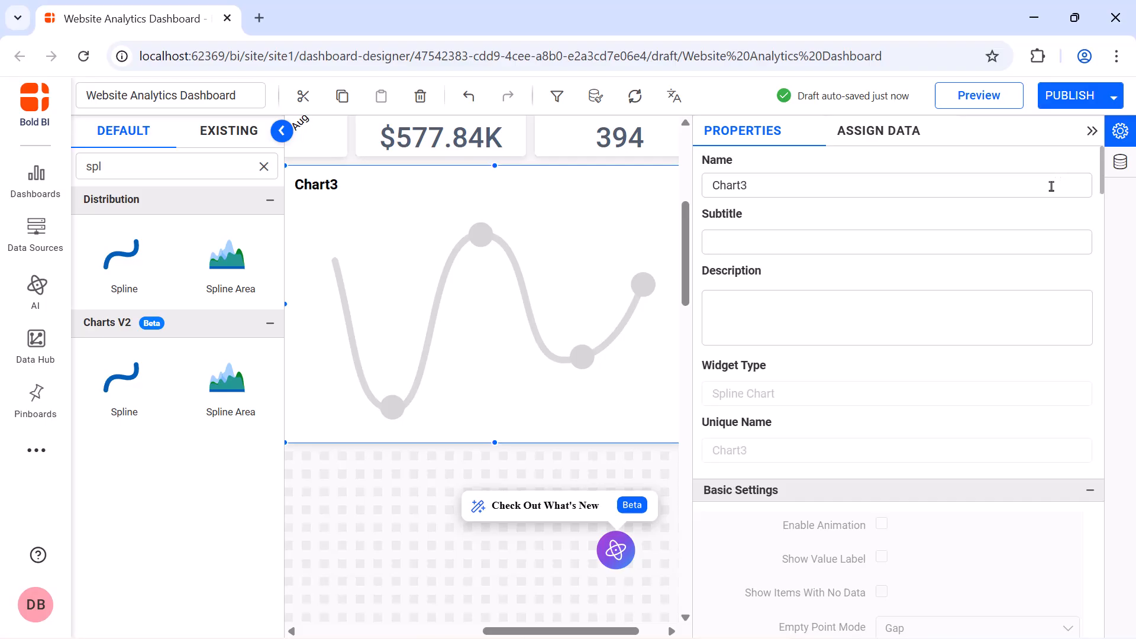
pyautogui.tripleClick(1051, 186)
pyautogui.press('BackSpace')
pyautogui.write('Average Revenue Per User (ARPU)')
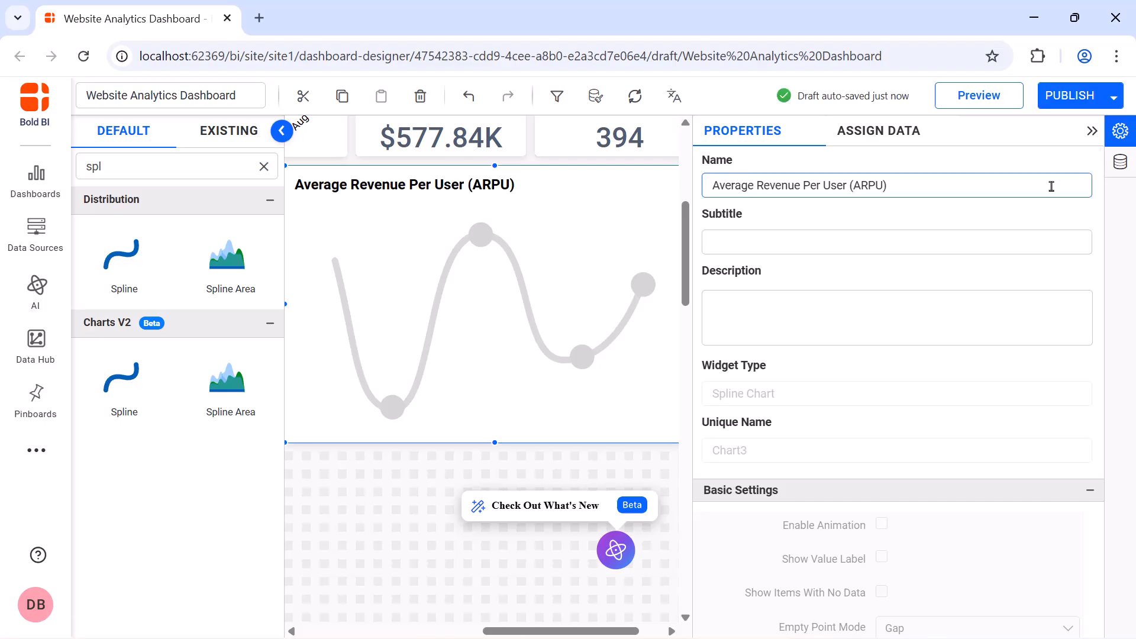
pyautogui.click(1054, 242)
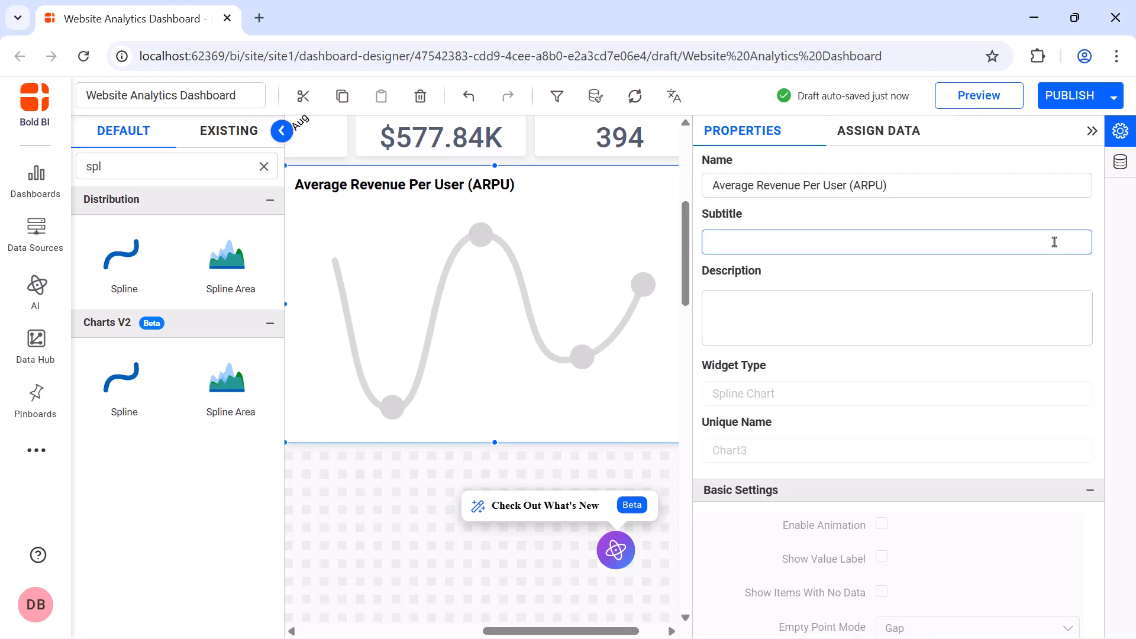
pyautogui.write('Last 6 Months')
# Assign the Average Revenue measure as the spline chart's value and rename it "Average Revenue Per User".
pyautogui.click(896, 139)
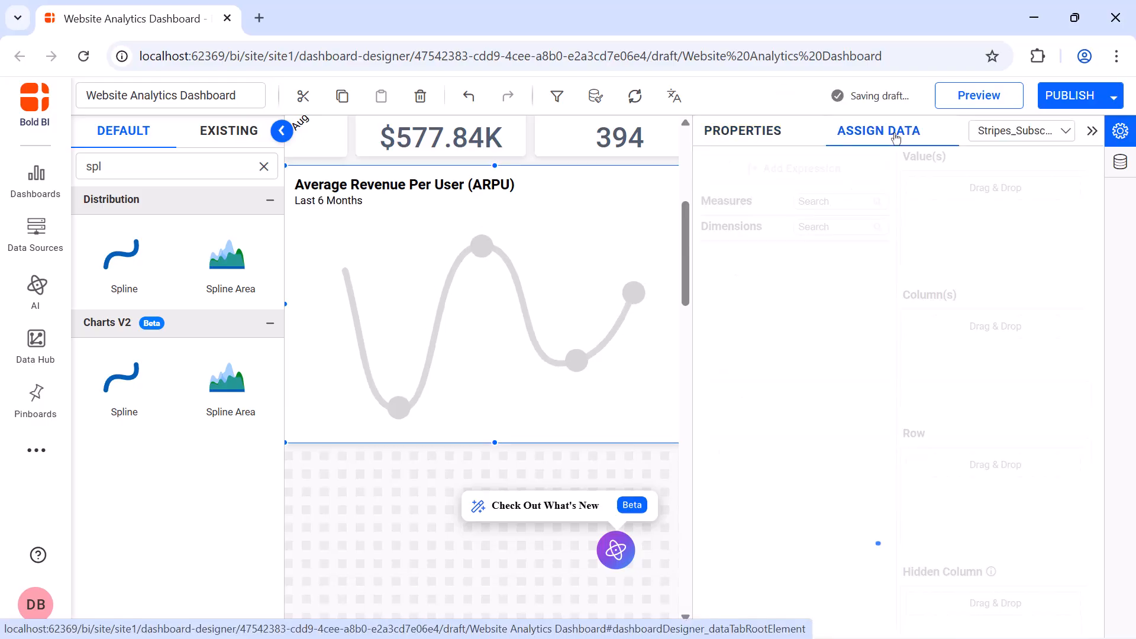
pyautogui.click(857, 201)
pyautogui.write('ave')
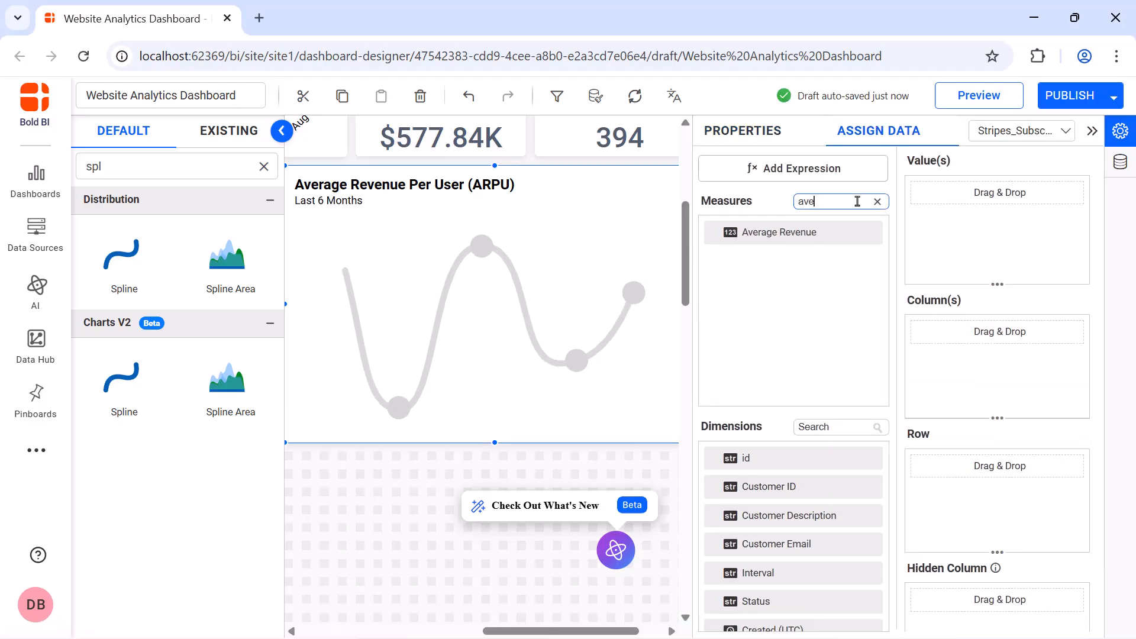
pyautogui.moveTo(852, 232); pyautogui.dragTo(918, 223)
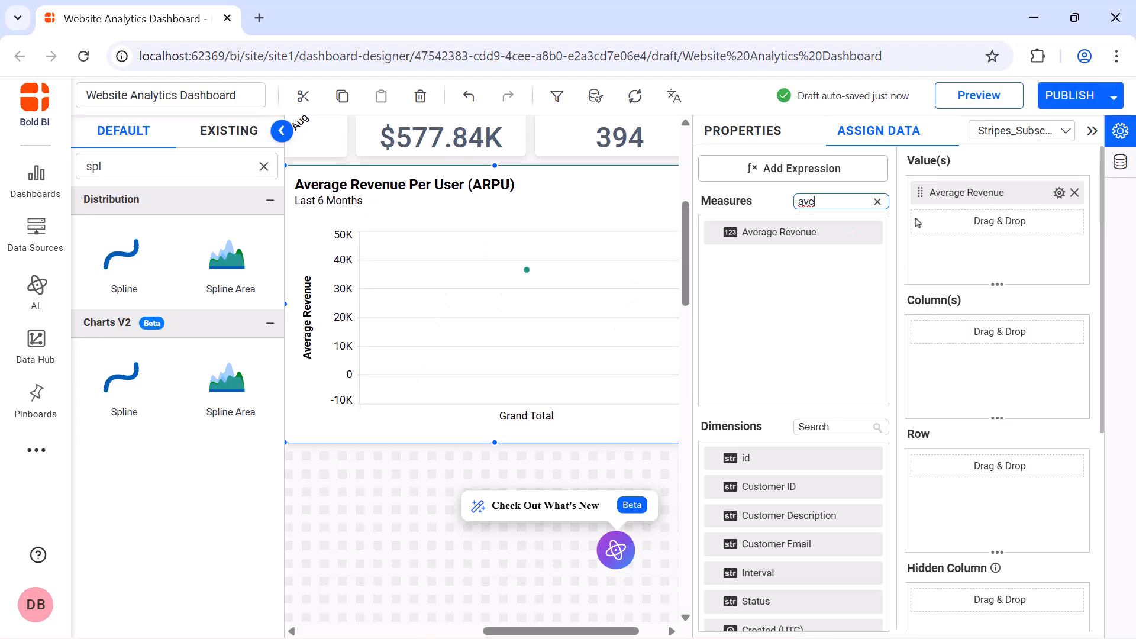
pyautogui.click(1059, 193)
pyautogui.click(1058, 221)
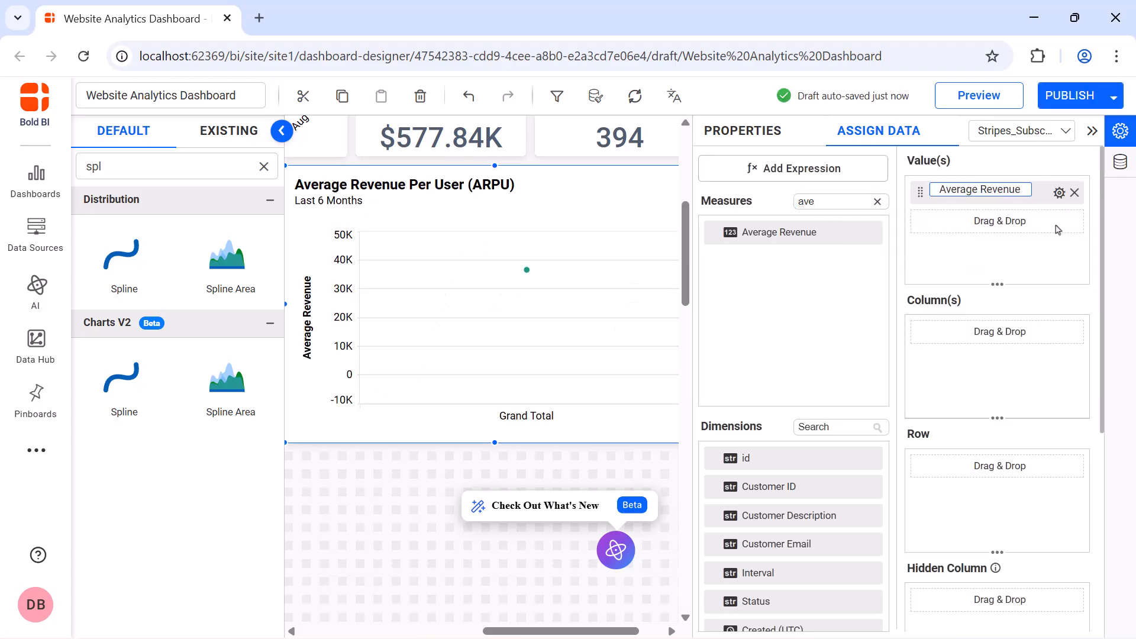
pyautogui.write('Per User')
pyautogui.press('Return')
# Format the Average Revenue Per User measure as Currency.
pyautogui.click(1058, 193)
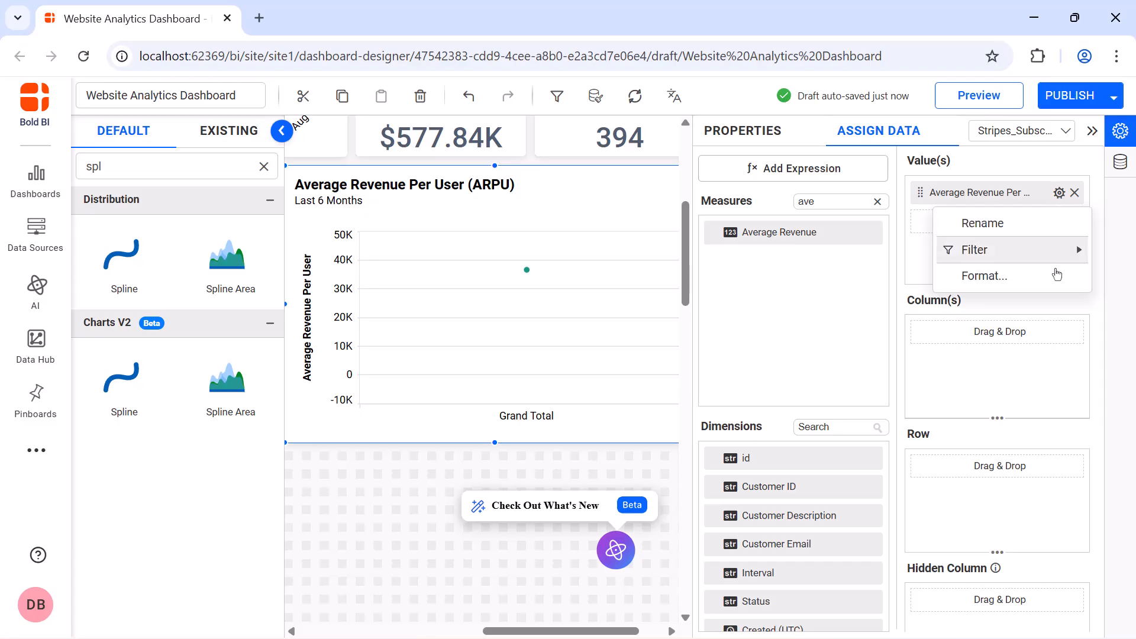
pyautogui.click(1055, 275)
pyautogui.click(582, 224)
pyautogui.click(573, 294)
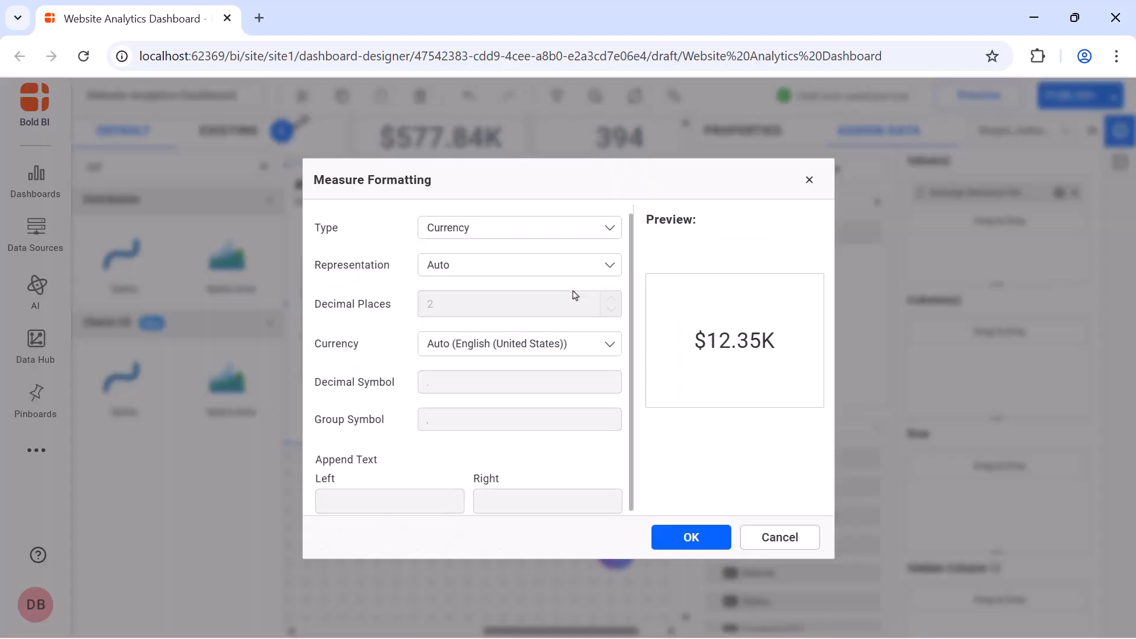
pyautogui.click(680, 535)
# Assign the Created (UTC) date dimension as the spline chart's column and rename it "MonthYear".
pyautogui.click(836, 427)
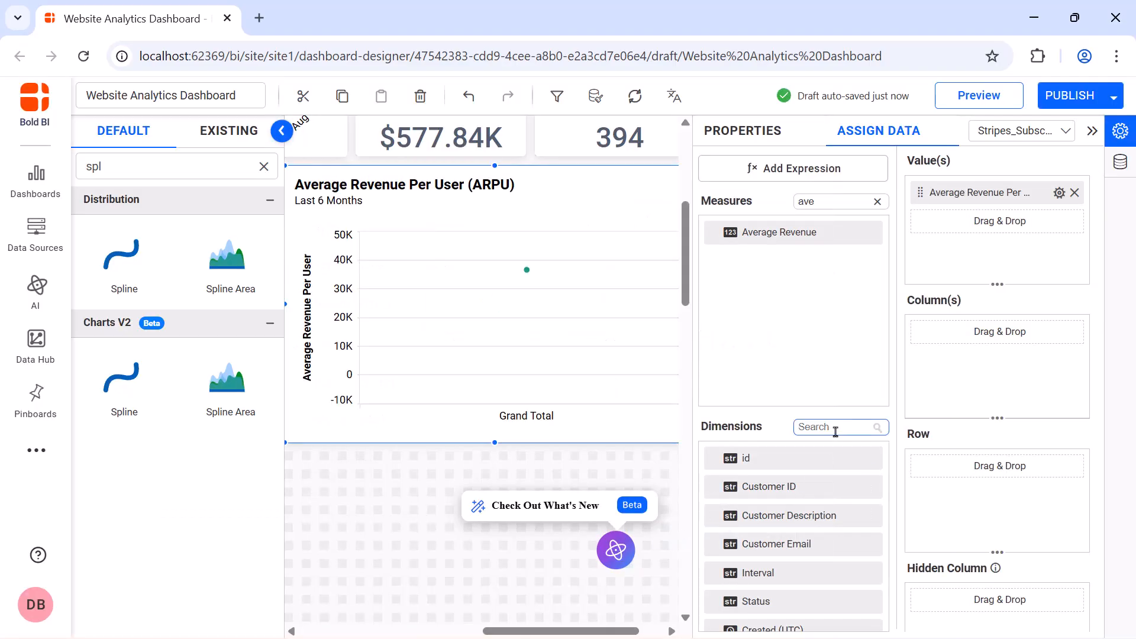
pyautogui.write('cr')
pyautogui.moveTo(828, 493); pyautogui.dragTo(915, 351)
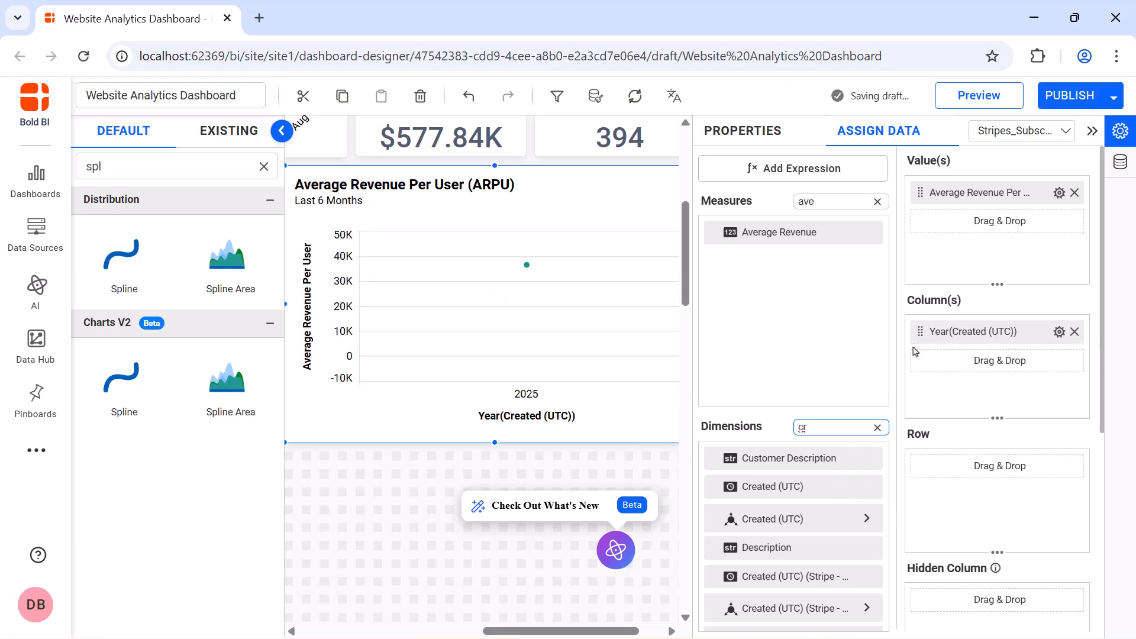
pyautogui.click(1057, 339)
pyautogui.click(1057, 339)
pyautogui.write('MonthYear')
pyautogui.press('Return')
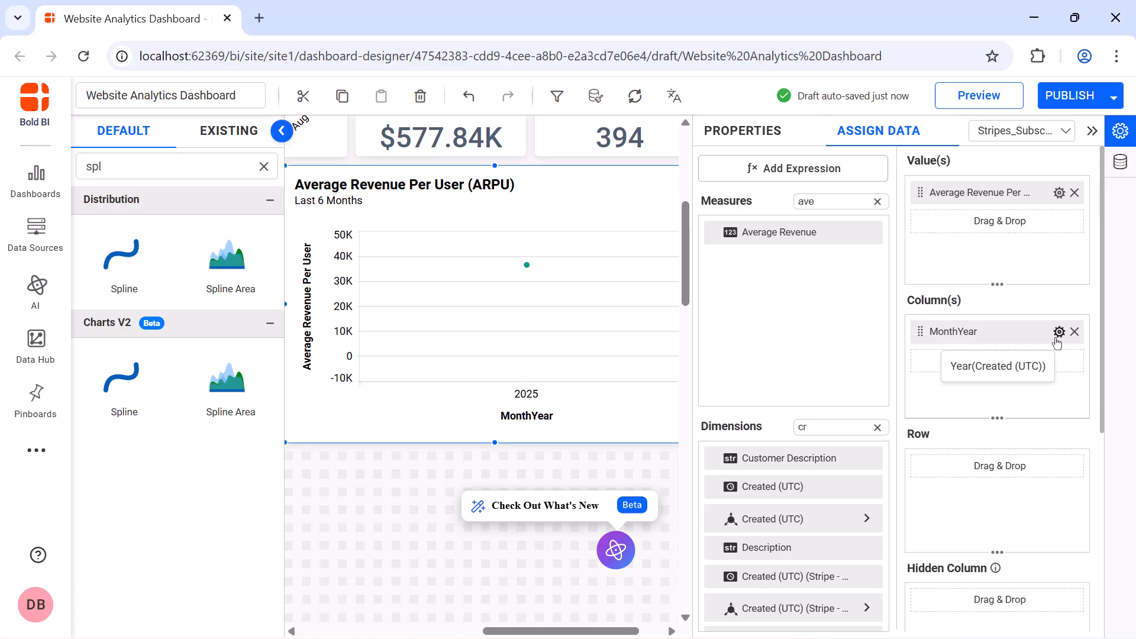
# Group the MonthYear column's dates by Month Year.
pyautogui.click(1057, 342)
pyautogui.moveTo(958, 542)
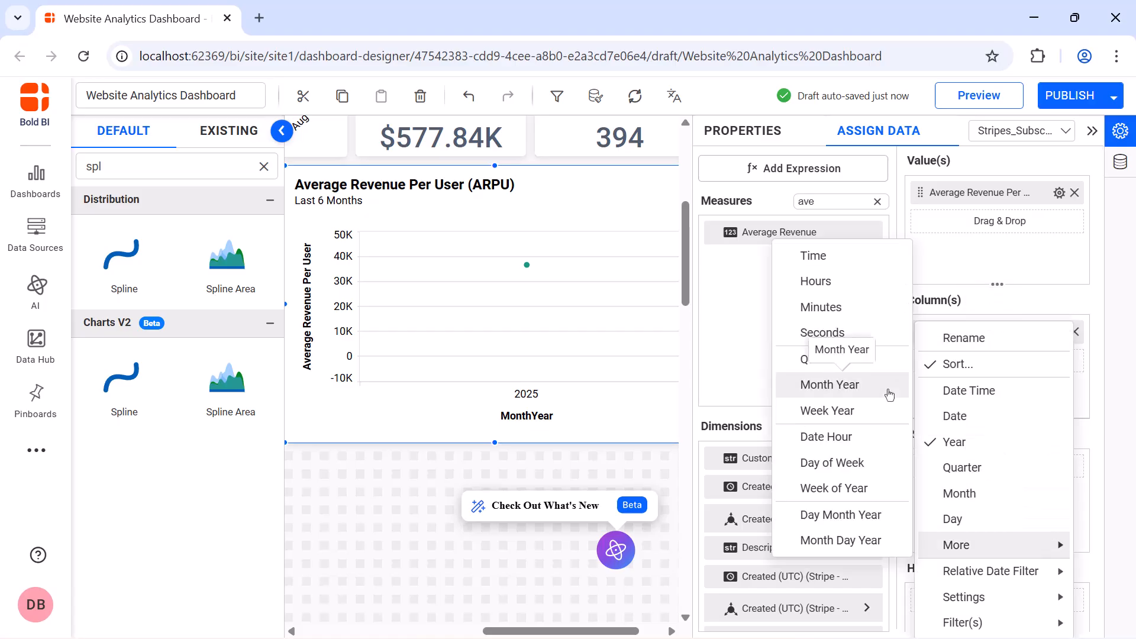
pyautogui.click(889, 387)
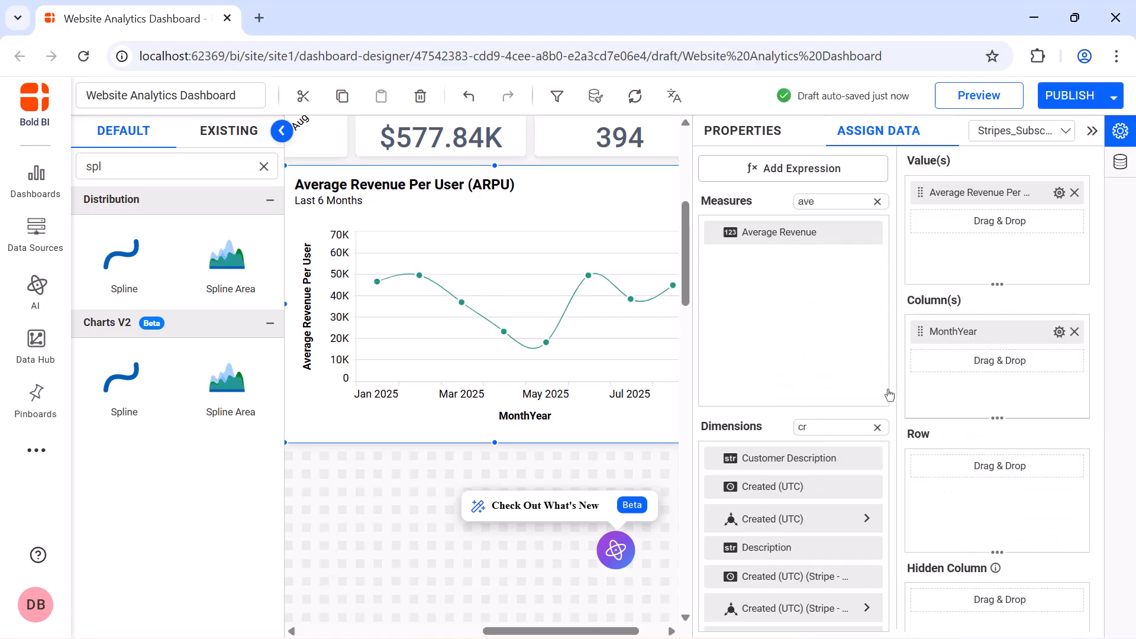
# Apply a relative date filter to the MonthYear column with range Month and period Last 6 months.
pyautogui.click(1058, 332)
pyautogui.click(902, 574)
pyautogui.click(533, 283)
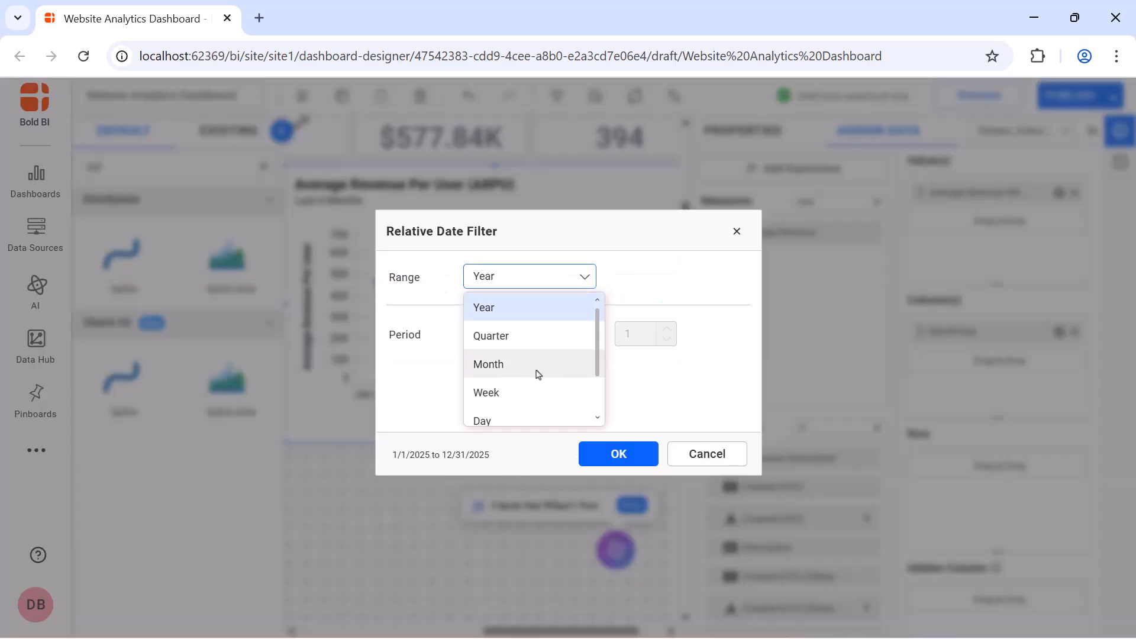
pyautogui.click(534, 370)
pyautogui.click(548, 339)
pyautogui.scroll(-1, 534, 378)
pyautogui.click(531, 397)
pyautogui.click(638, 339)
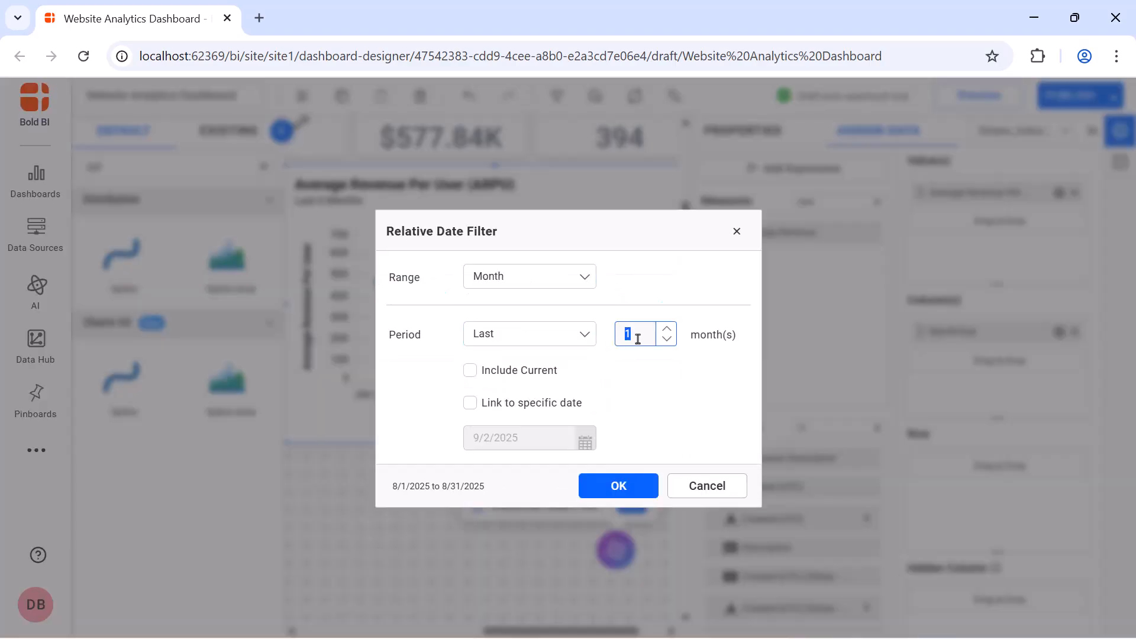
pyautogui.click(618, 486)
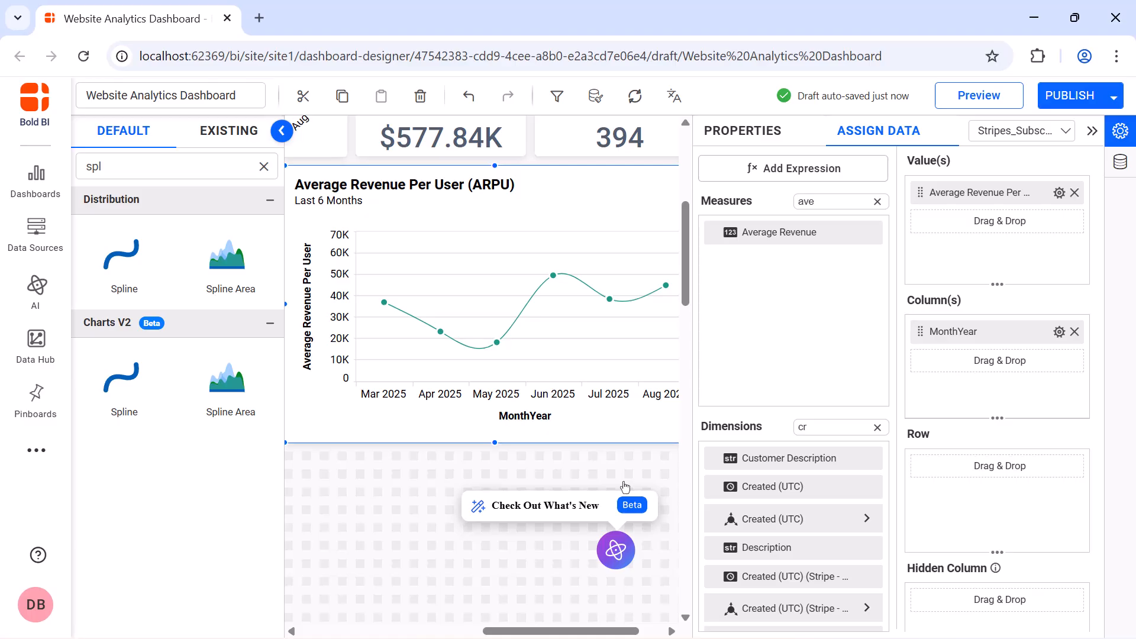
# Enable animation and value labels in the spline chart's basic settings.
pyautogui.click(742, 131)
pyautogui.scroll(-5, 857, 296)
pyautogui.click(881, 257)
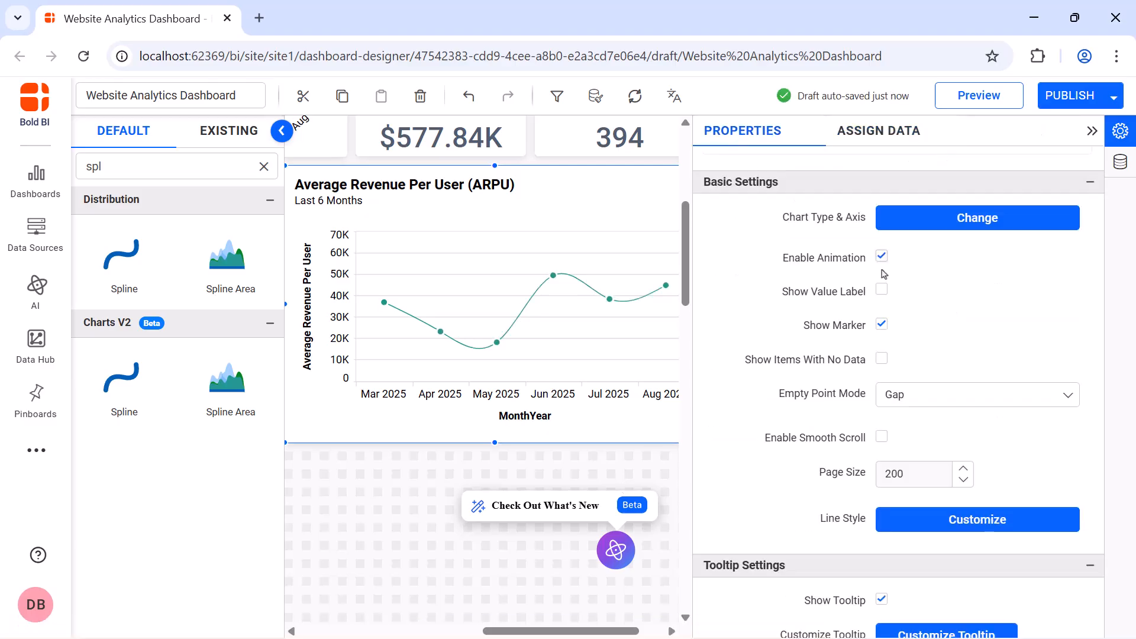
pyautogui.click(881, 290)
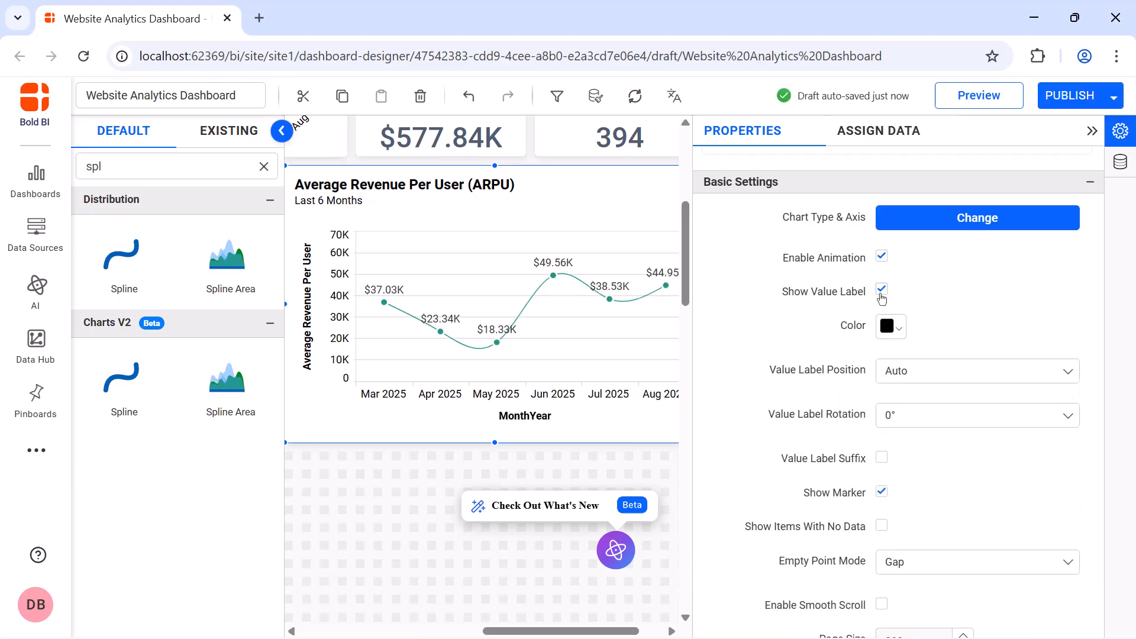
# Hide the axis titles of both the category axis and the primary value axis on the spline chart.
pyautogui.scroll(-5, 881, 297)
pyautogui.click(881, 371)
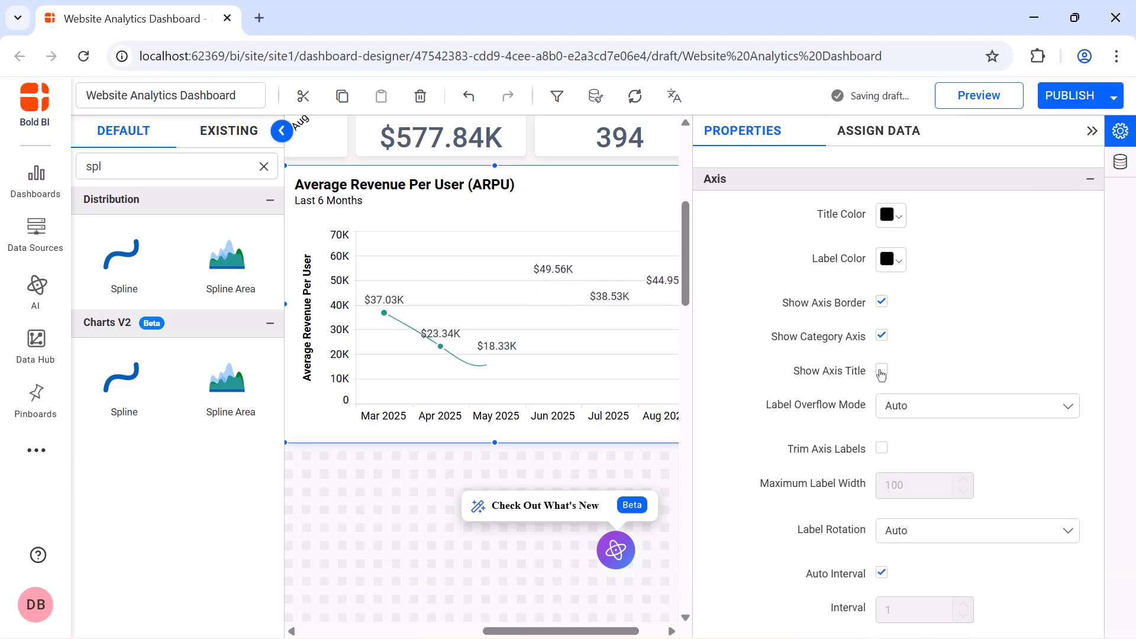
pyautogui.scroll(-2, 881, 373)
pyautogui.click(883, 570)
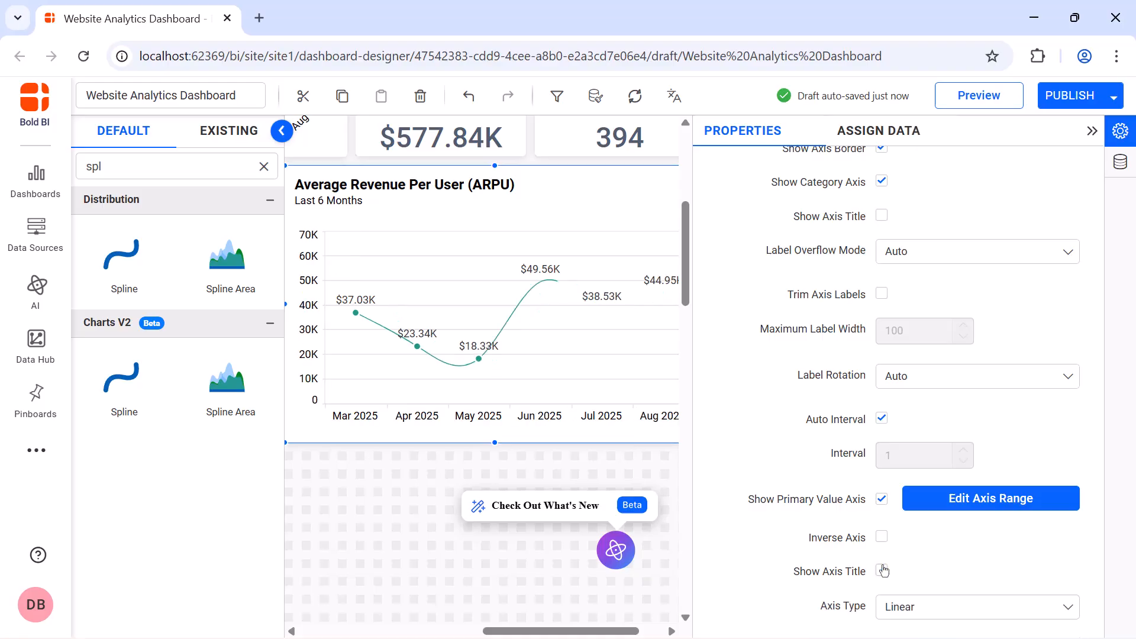
# Set the category axis label overflow mode to Hide and the label rotation to -45°.
pyautogui.click(985, 264)
pyautogui.click(970, 330)
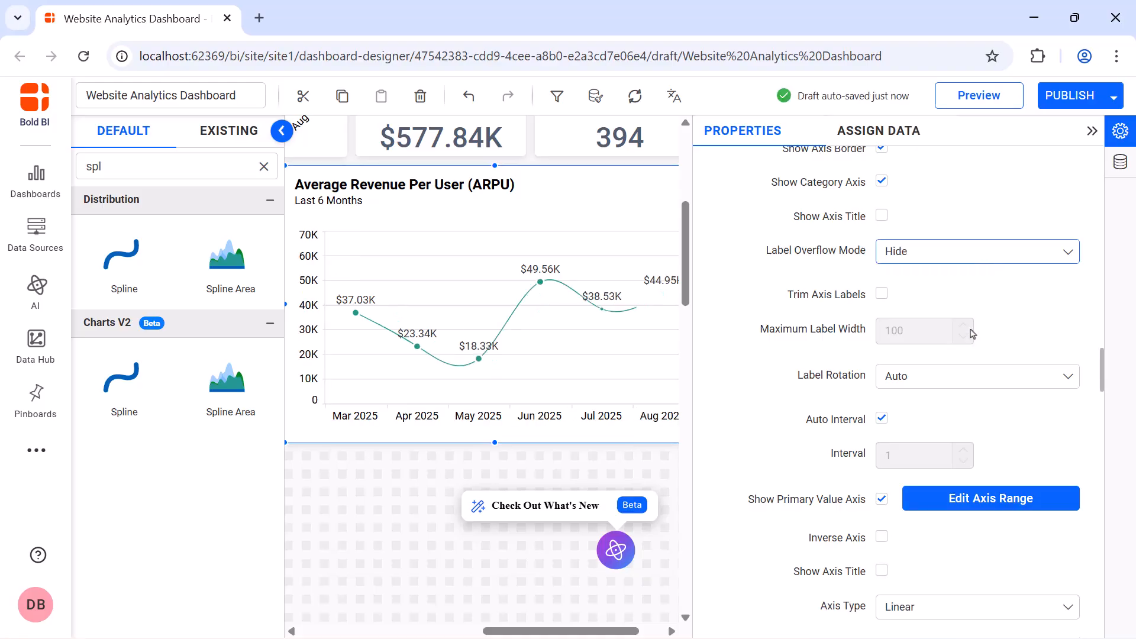
pyautogui.click(963, 381)
pyautogui.click(959, 461)
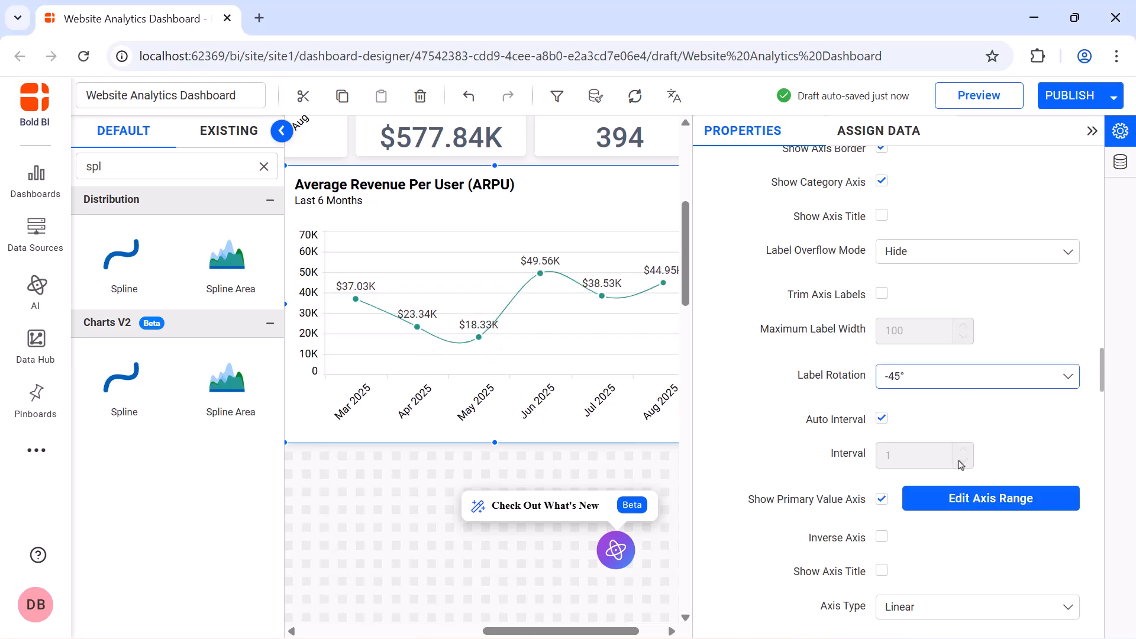
# Format the spline chart's primary value axis as Currency.
pyautogui.scroll(-1, 959, 465)
pyautogui.click(953, 601)
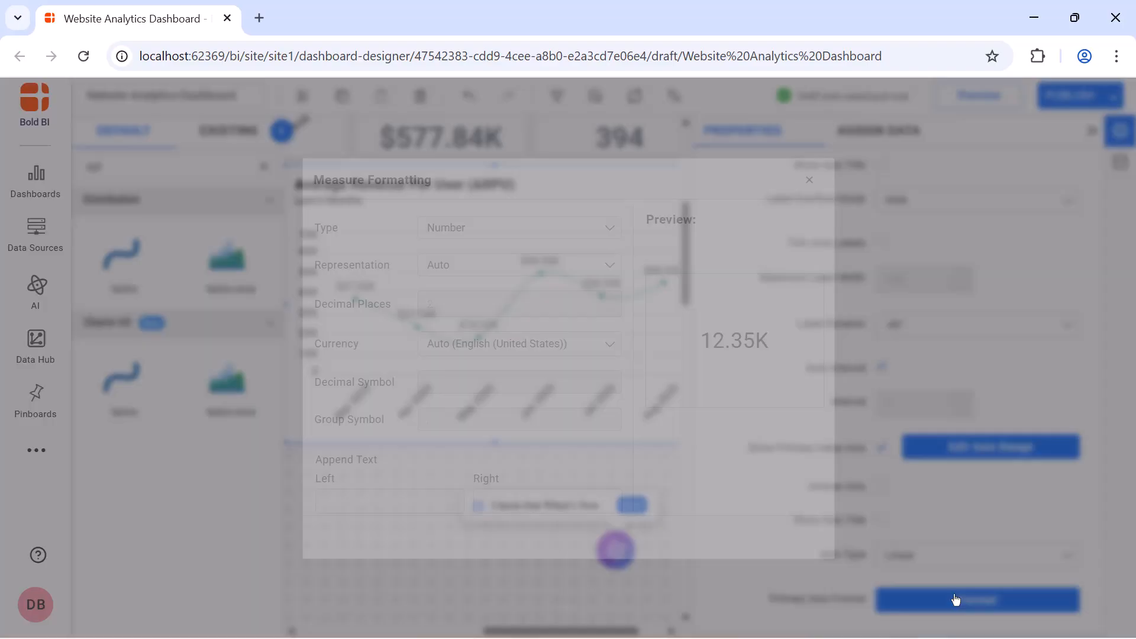
pyautogui.click(559, 230)
pyautogui.click(558, 285)
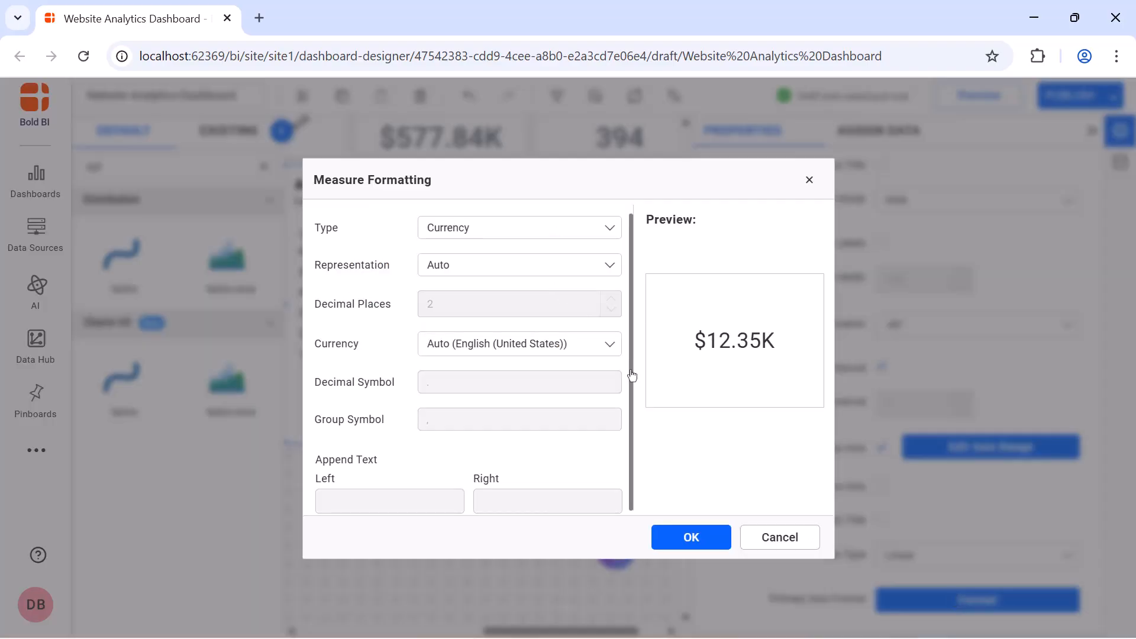
pyautogui.click(688, 536)
# Change the Average Revenue series color to pink in the spline chart's formatting settings.
pyautogui.scroll(-5, 858, 414)
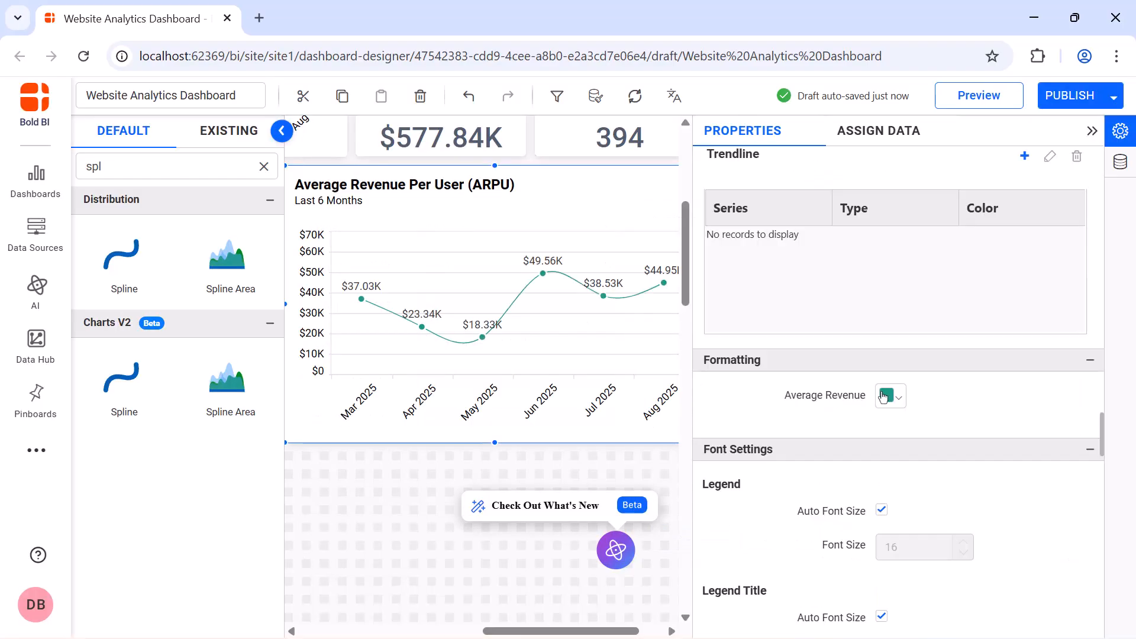
pyautogui.click(887, 395)
pyautogui.moveTo(1053, 166); pyautogui.dragTo(1053, 155)
pyautogui.click(1018, 154)
pyautogui.click(990, 357)
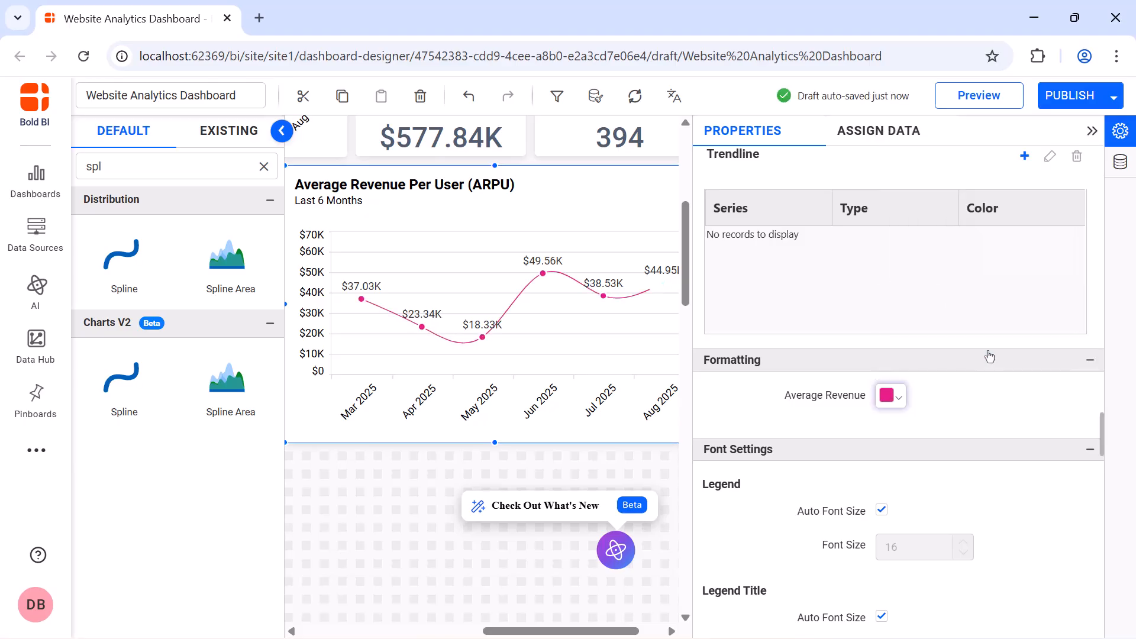
# Turn off auto font size for the spline chart's title, set the title font size to 16, and close the chart's settings.
pyautogui.scroll(5, 989, 356)
pyautogui.click(881, 366)
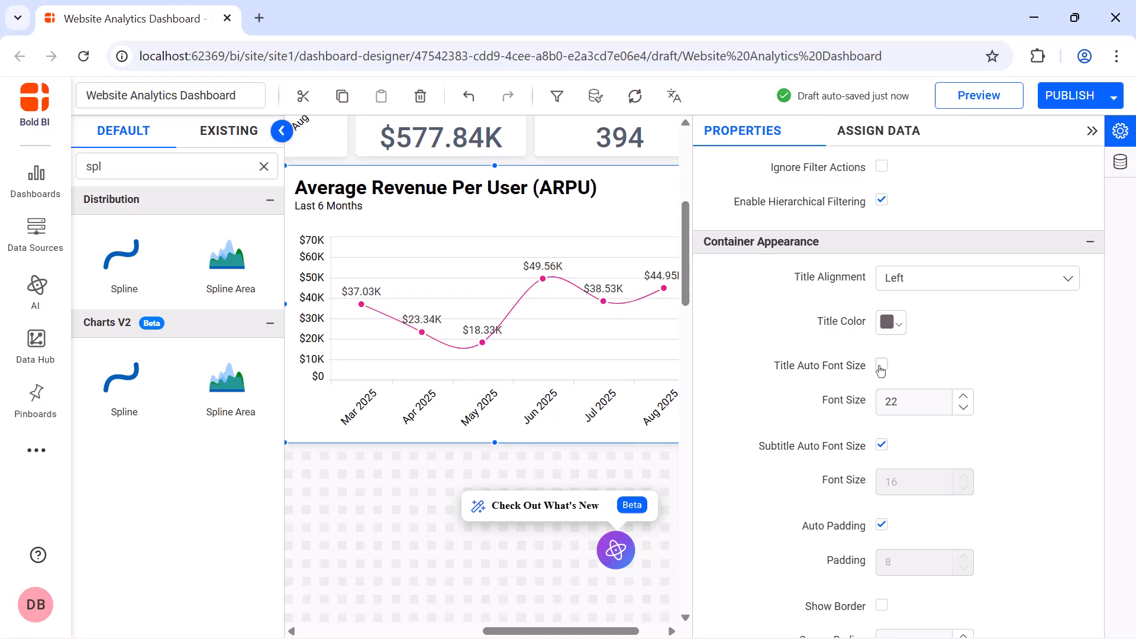
pyautogui.doubleClick(901, 396)
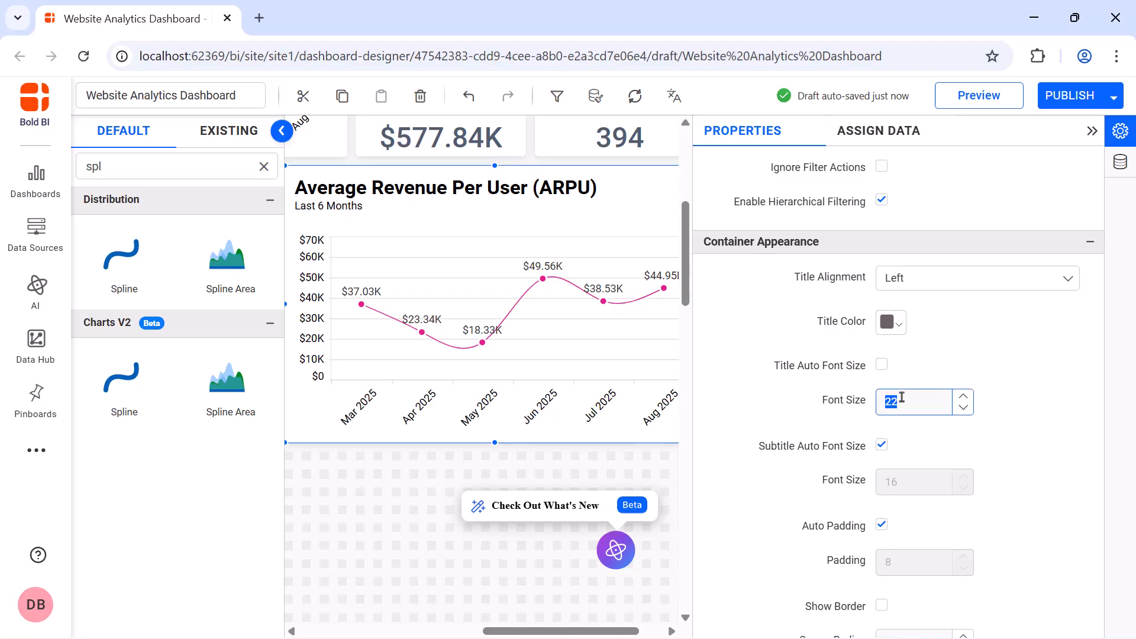
pyautogui.write('16')
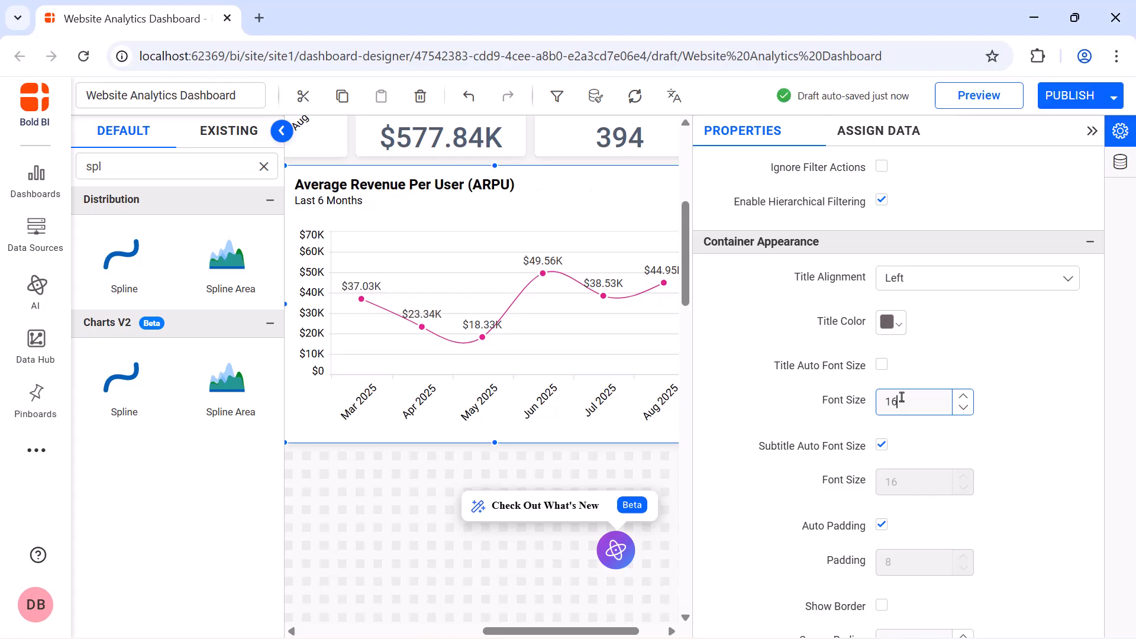
pyautogui.click(1091, 131)
# Add a Bar chart below the doughnut chart and enlarge it to match the doughnut chart's width.
pyautogui.scroll(-5, 1088, 131)
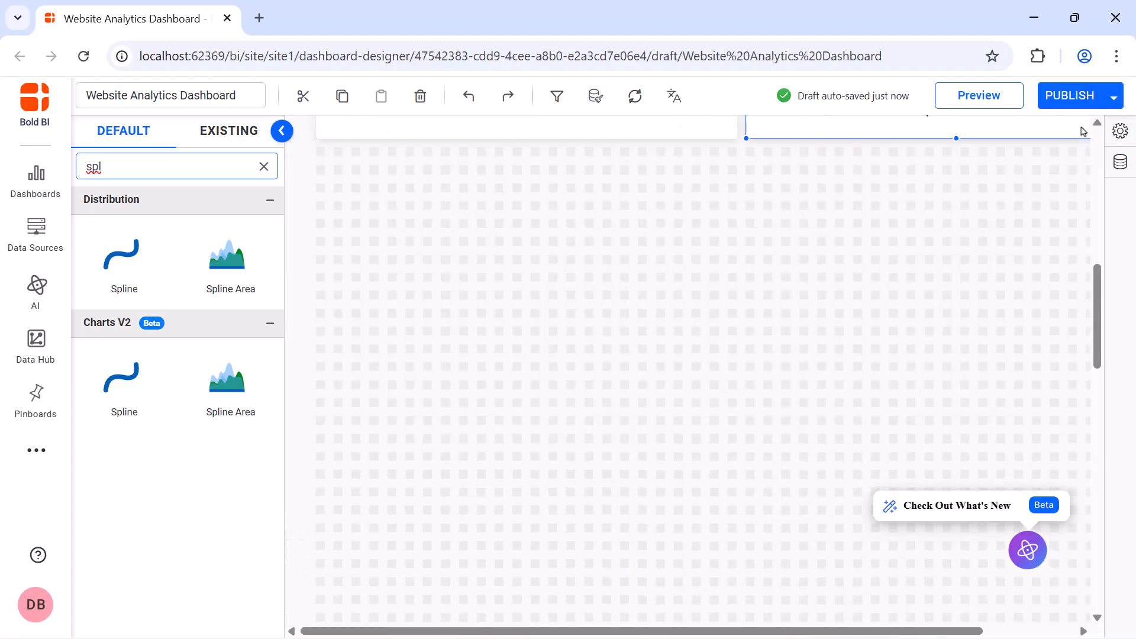
pyautogui.click(263, 166)
pyautogui.write('bar')
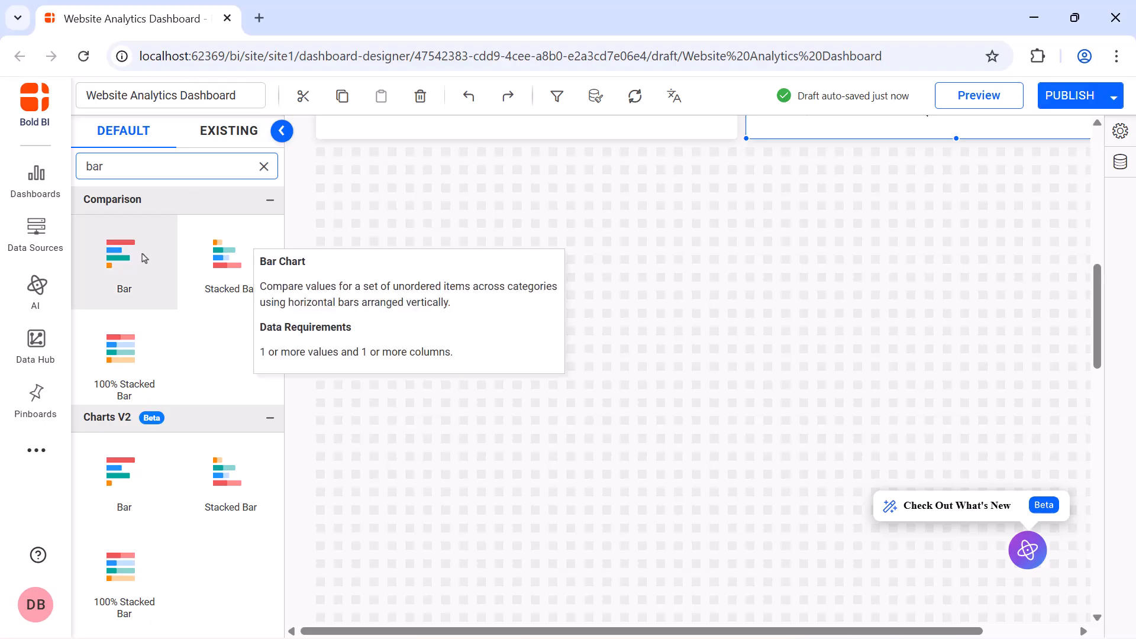
pyautogui.moveTo(144, 256); pyautogui.dragTo(366, 196)
pyautogui.moveTo(413, 245); pyautogui.dragTo(726, 397)
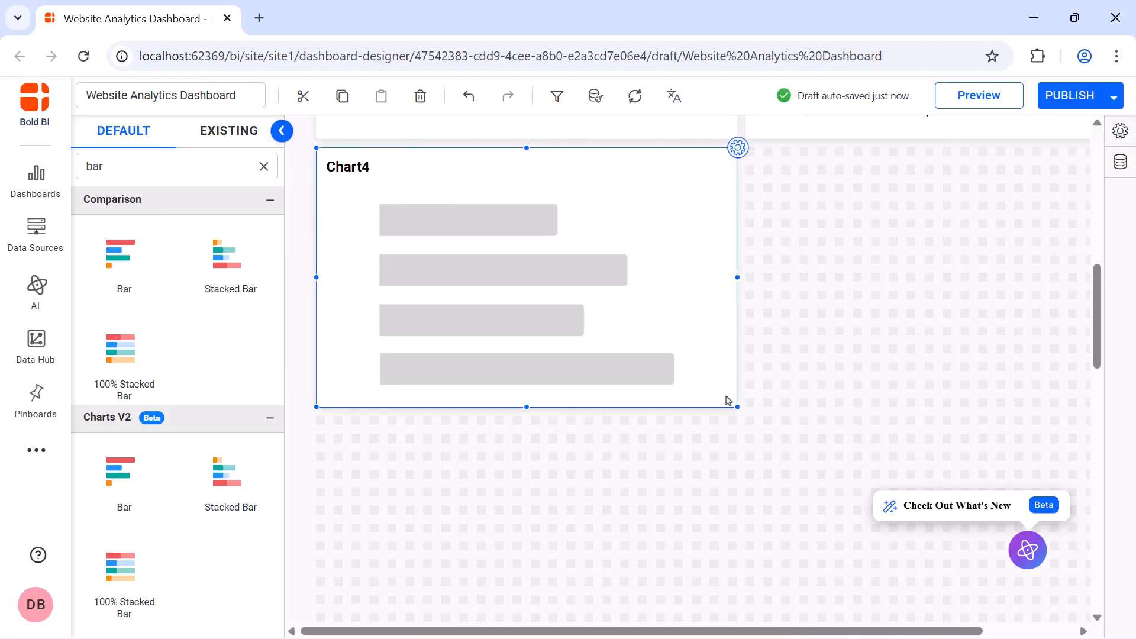
# Name the bar chart "Top 5 Landing Pages by Revenue".
pyautogui.click(737, 149)
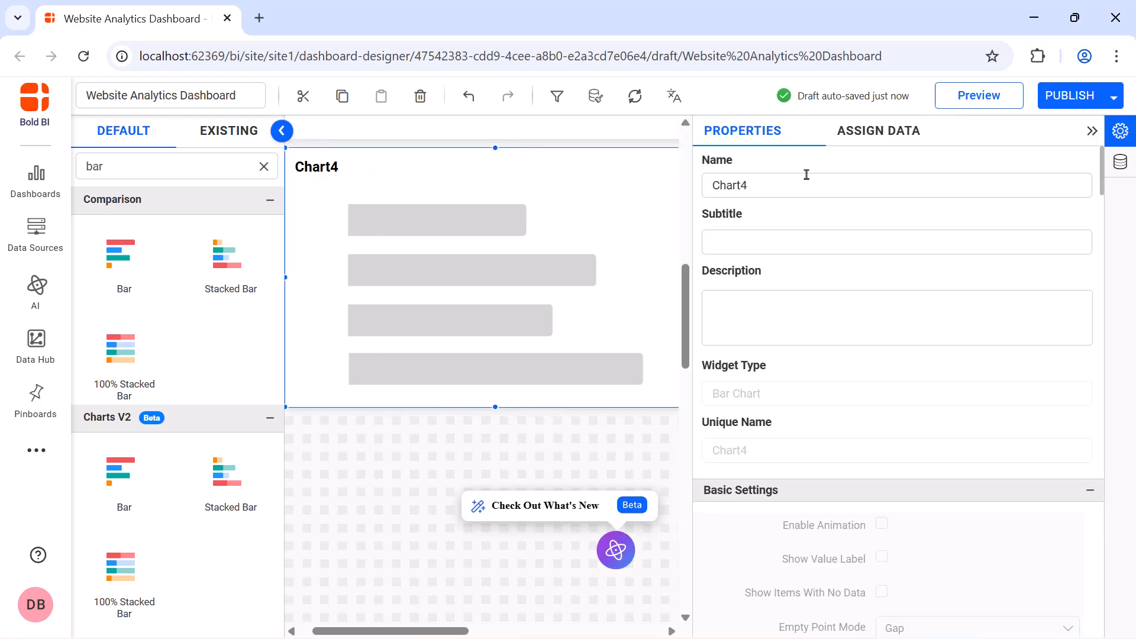
pyautogui.click(839, 182)
pyautogui.hotkey('ctrl', 'a')
pyautogui.write('Top 5 Landing Pages by Revenue')
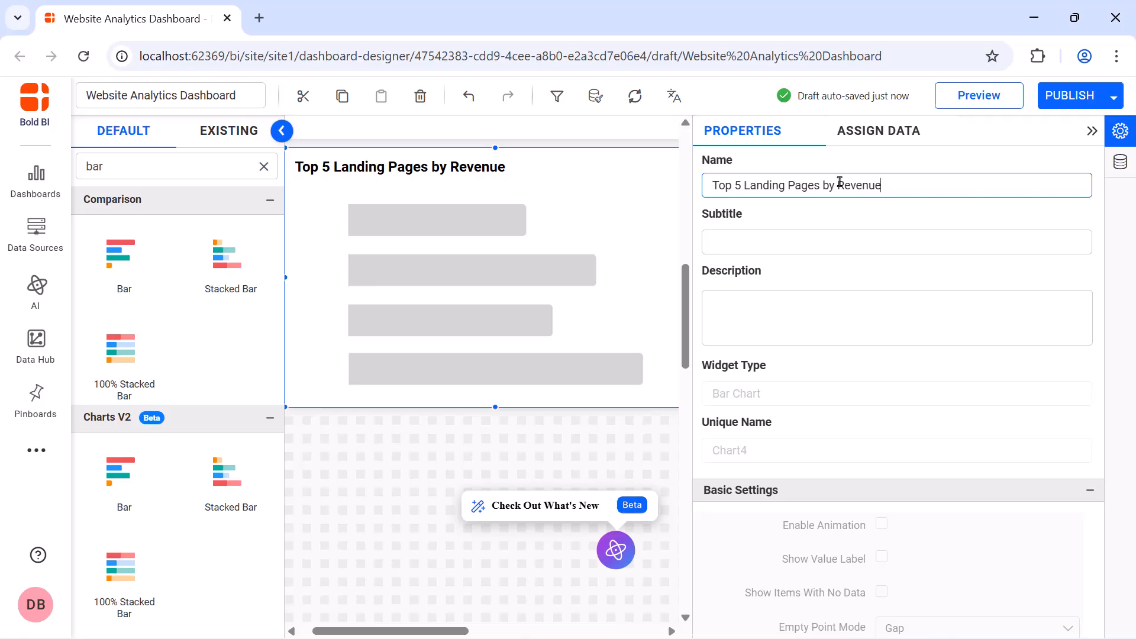
# Switch the bar chart's data source to GA_Channel_Stripes_Payouts_Datasource and add the Amount measure as its value.
pyautogui.click(889, 137)
pyautogui.click(985, 132)
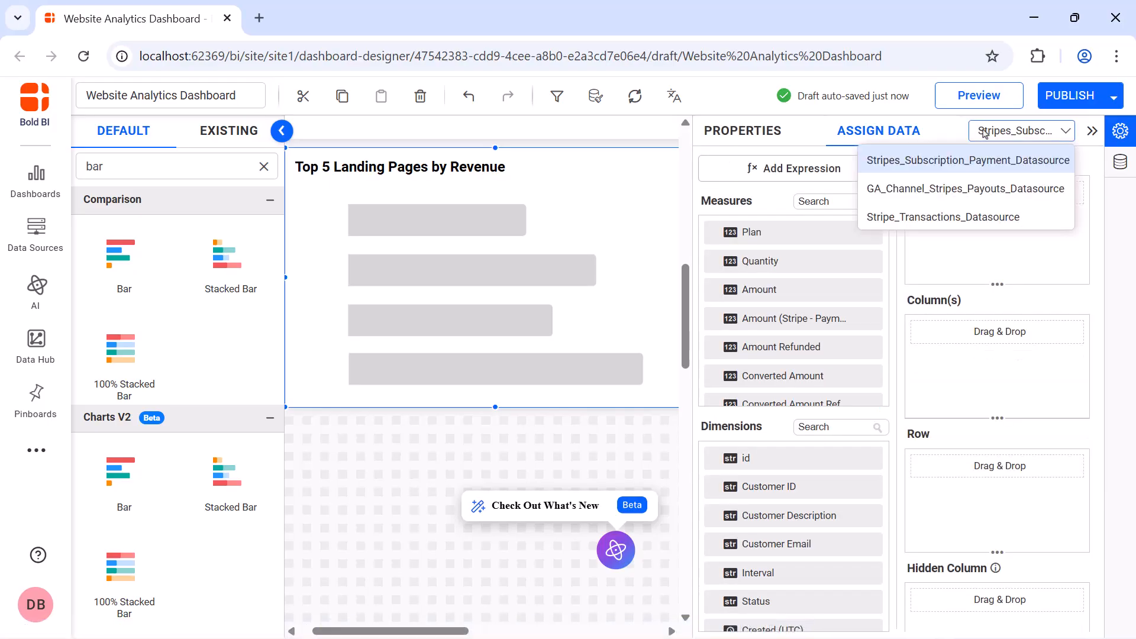
pyautogui.click(986, 189)
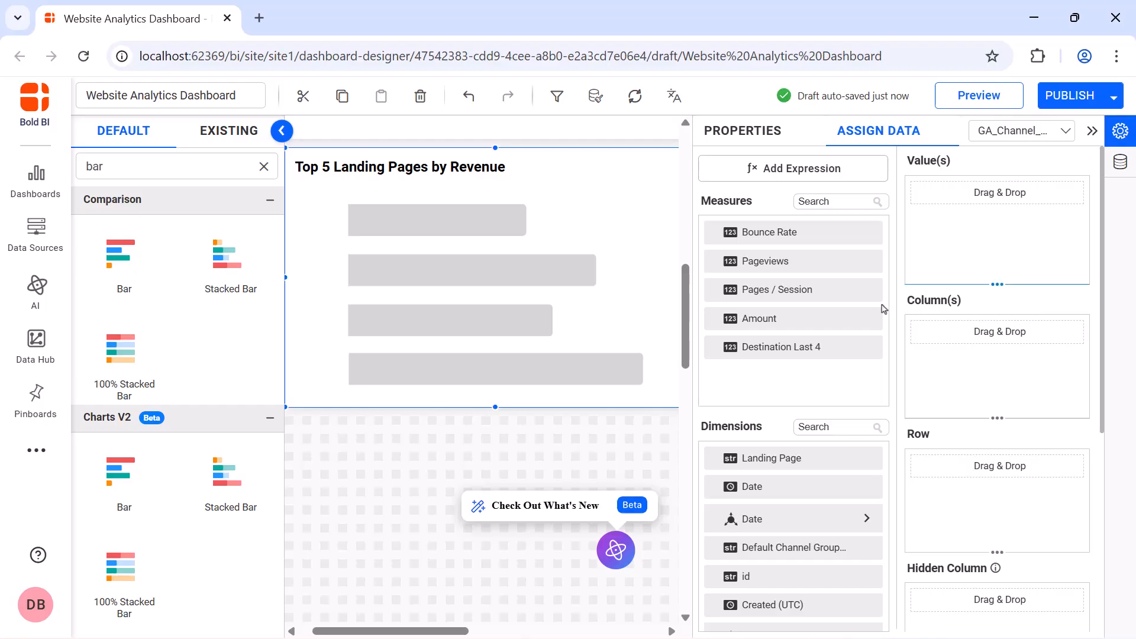
pyautogui.moveTo(879, 317); pyautogui.dragTo(920, 234)
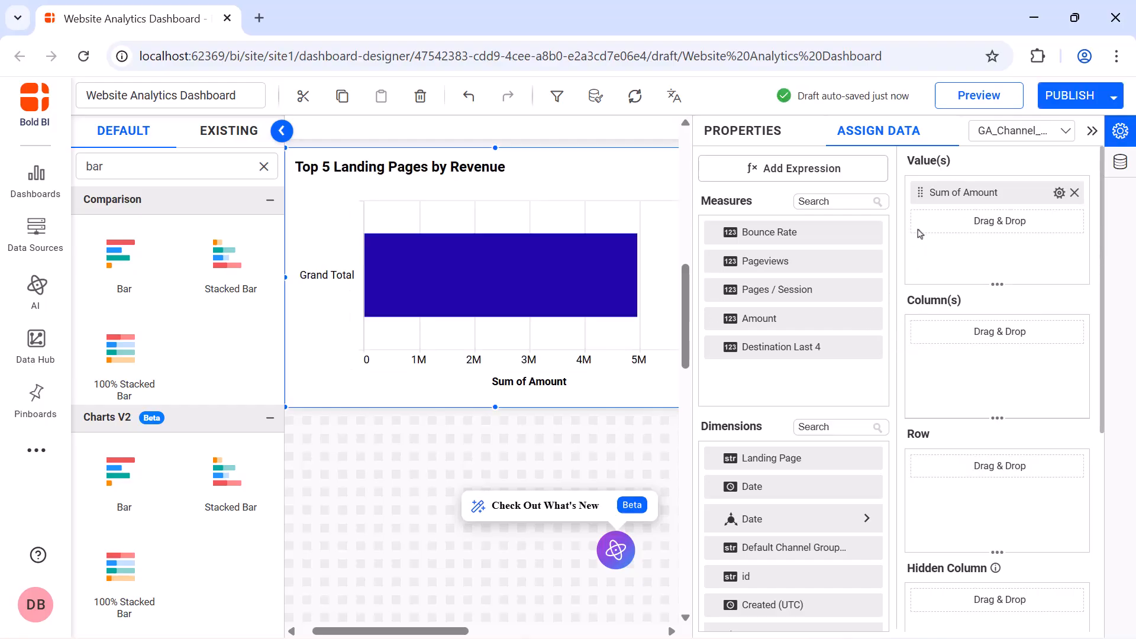
# Rename the bar chart's Amount value to "Revenue".
pyautogui.click(1058, 192)
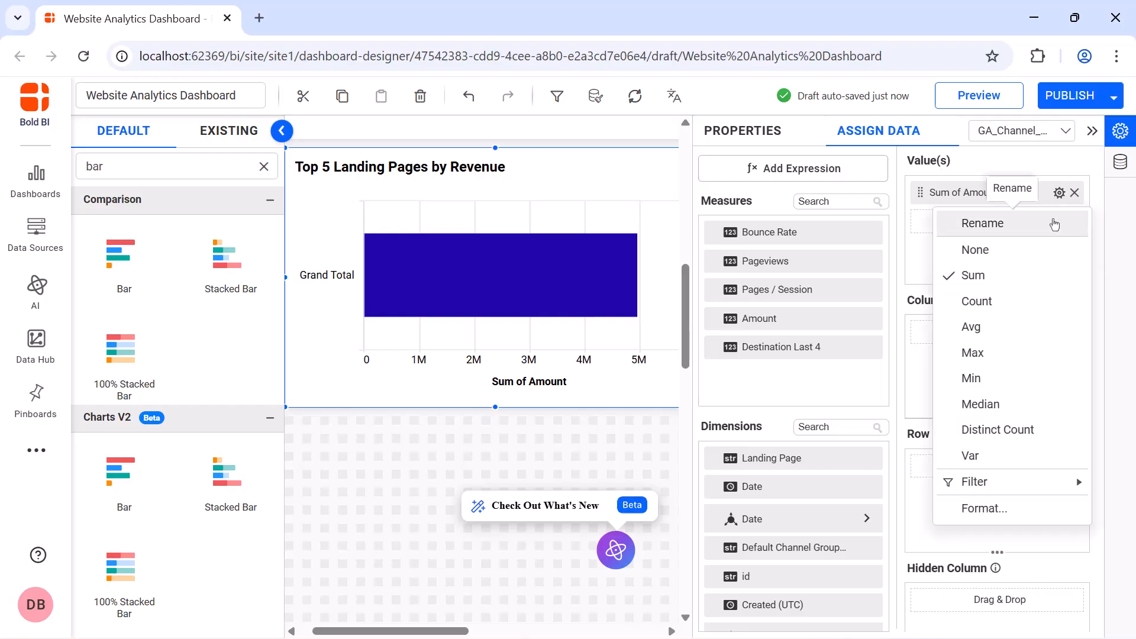
pyautogui.click(1055, 224)
pyautogui.hotkey('ctrl', 'a')
pyautogui.write('Revenue')
pyautogui.press('Return')
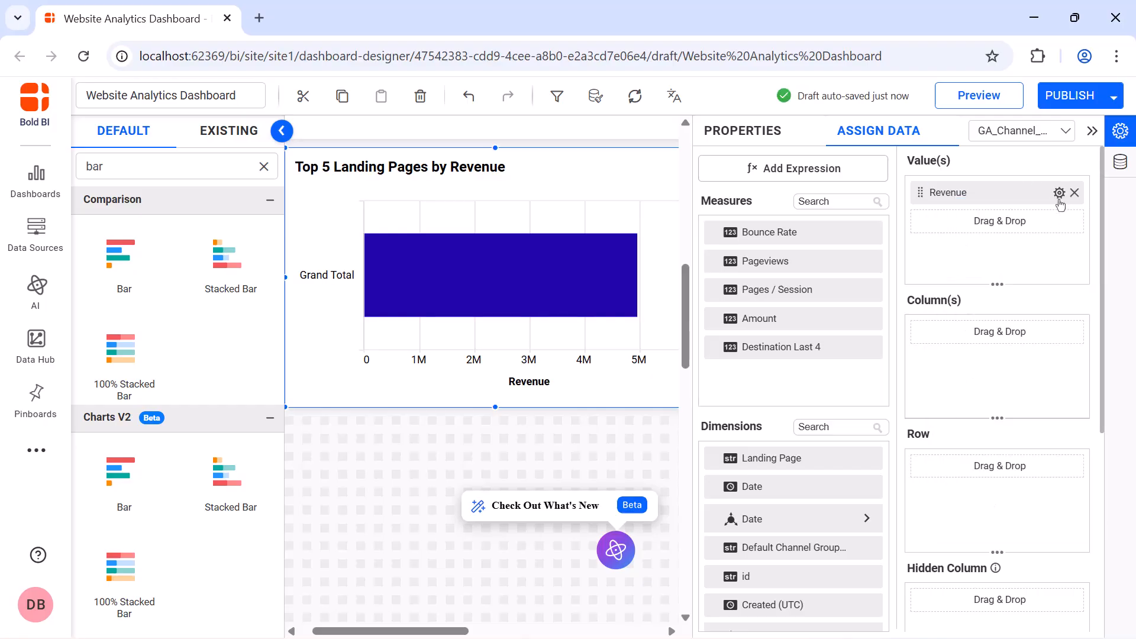
# Format the bar chart's Revenue value as currency.
pyautogui.click(1059, 193)
pyautogui.click(1041, 507)
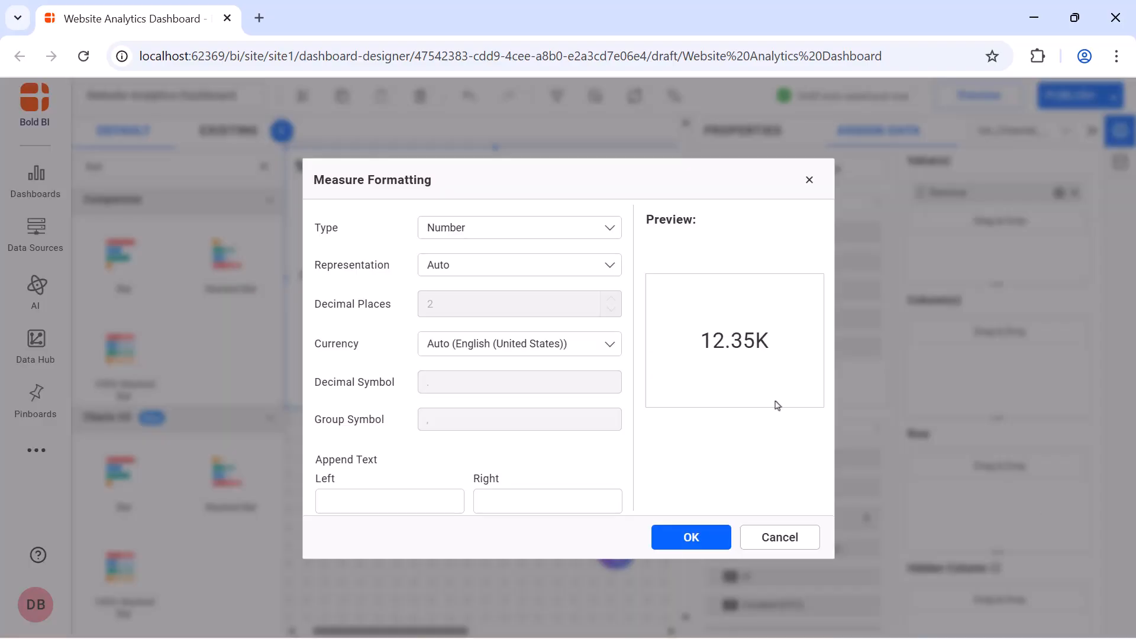
pyautogui.click(543, 232)
pyautogui.click(542, 287)
pyautogui.click(704, 539)
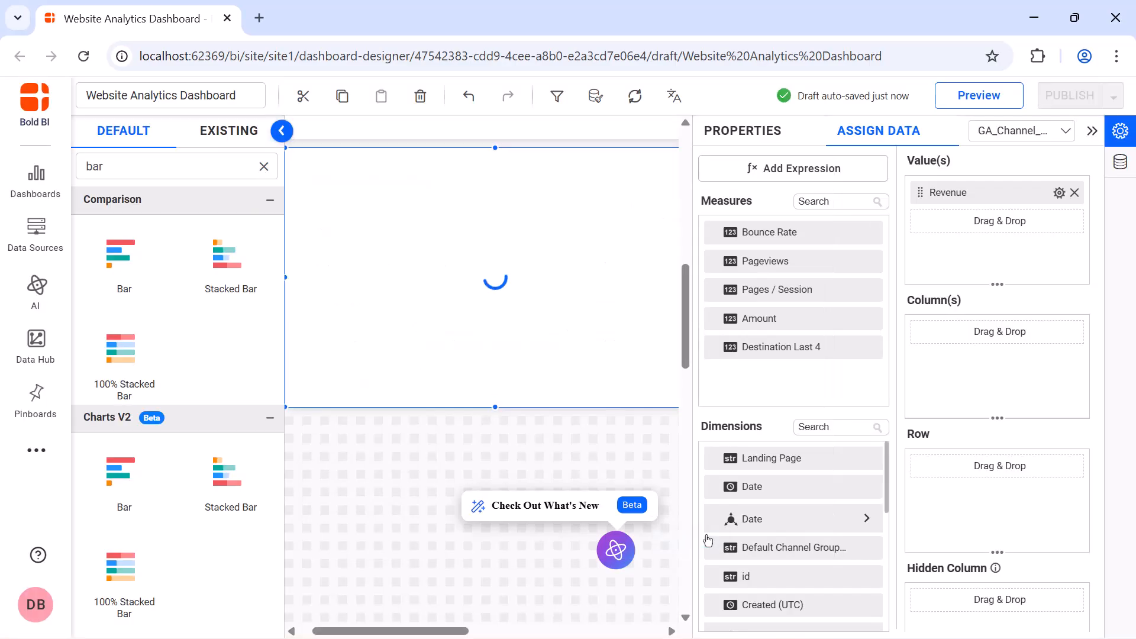
# Add Landing Page as the bar chart's column and filter it by rank to the top 5 based on Amount.
pyautogui.moveTo(748, 464); pyautogui.dragTo(926, 348)
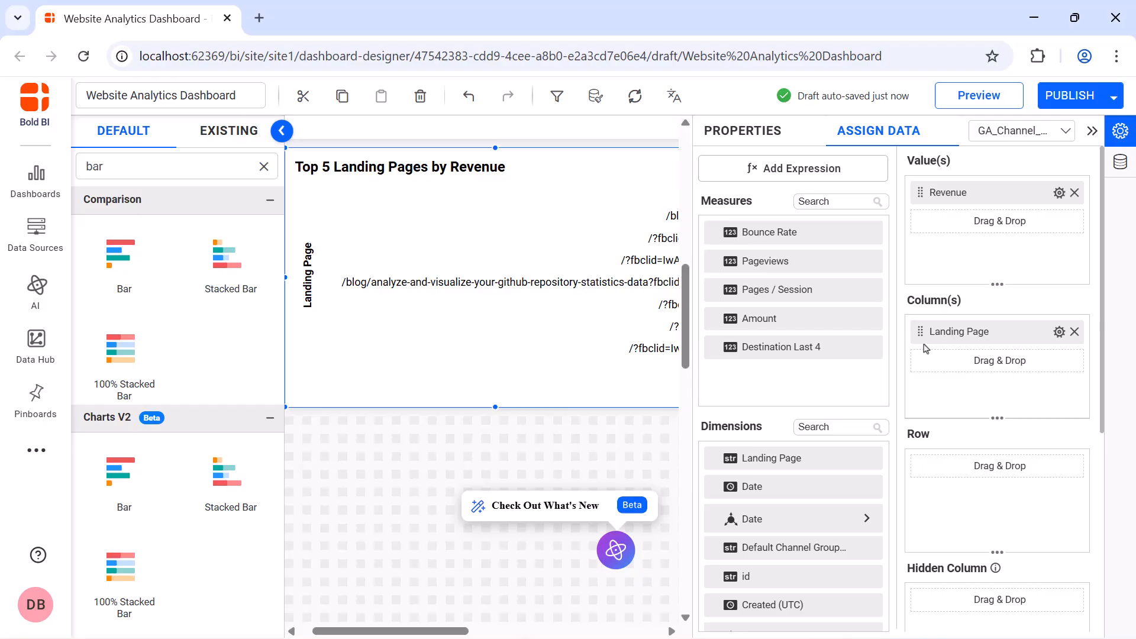
pyautogui.click(1057, 332)
pyautogui.moveTo(988, 440)
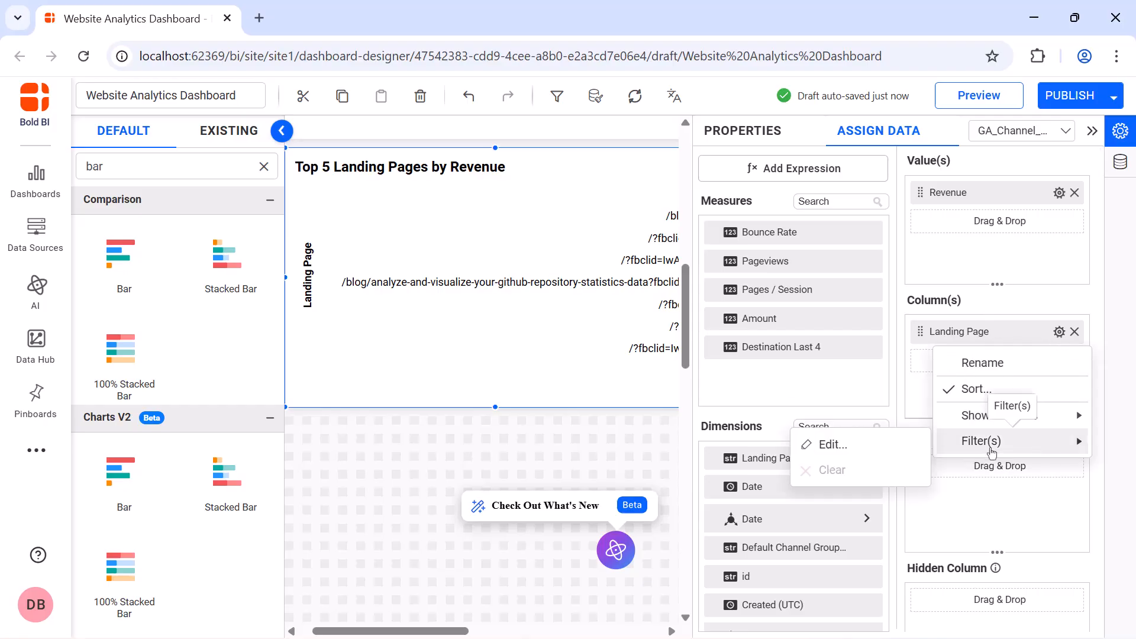
pyautogui.click(903, 451)
pyautogui.click(391, 381)
pyautogui.click(636, 485)
pyautogui.scroll(-3, 639, 550)
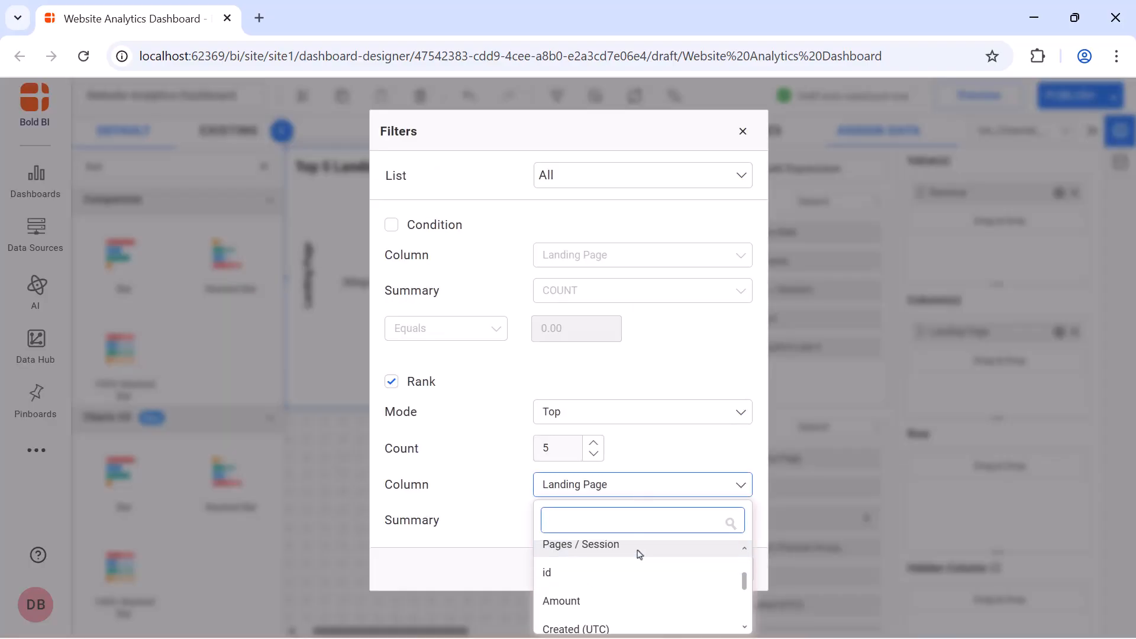
pyautogui.click(639, 598)
pyautogui.click(640, 577)
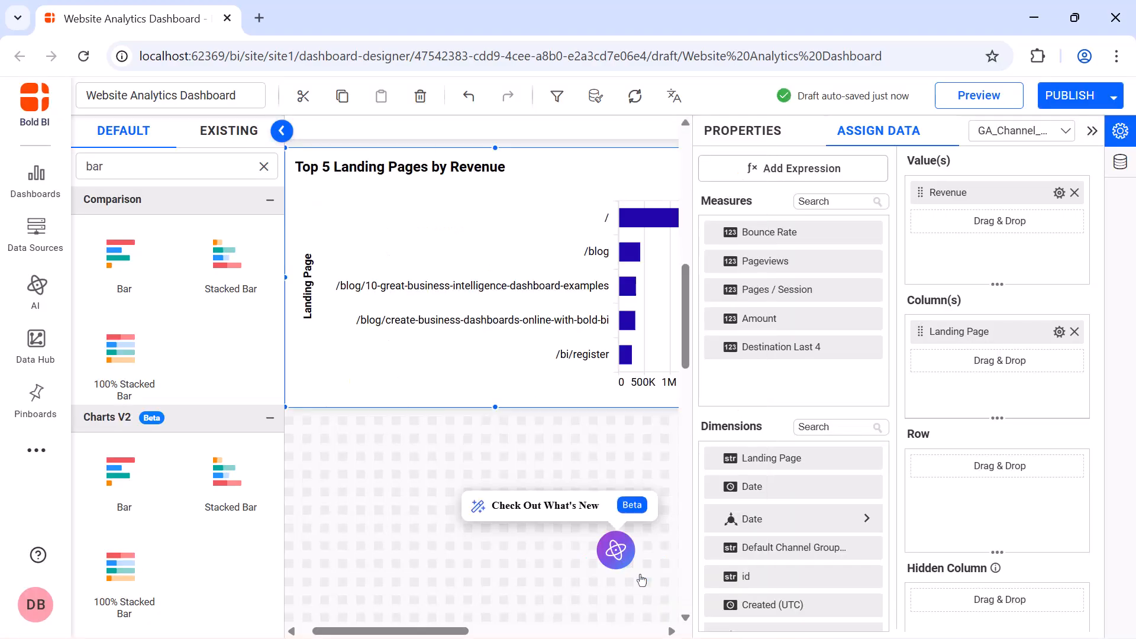
# Enable animation and value labels in the bar chart's basic settings.
pyautogui.click(742, 131)
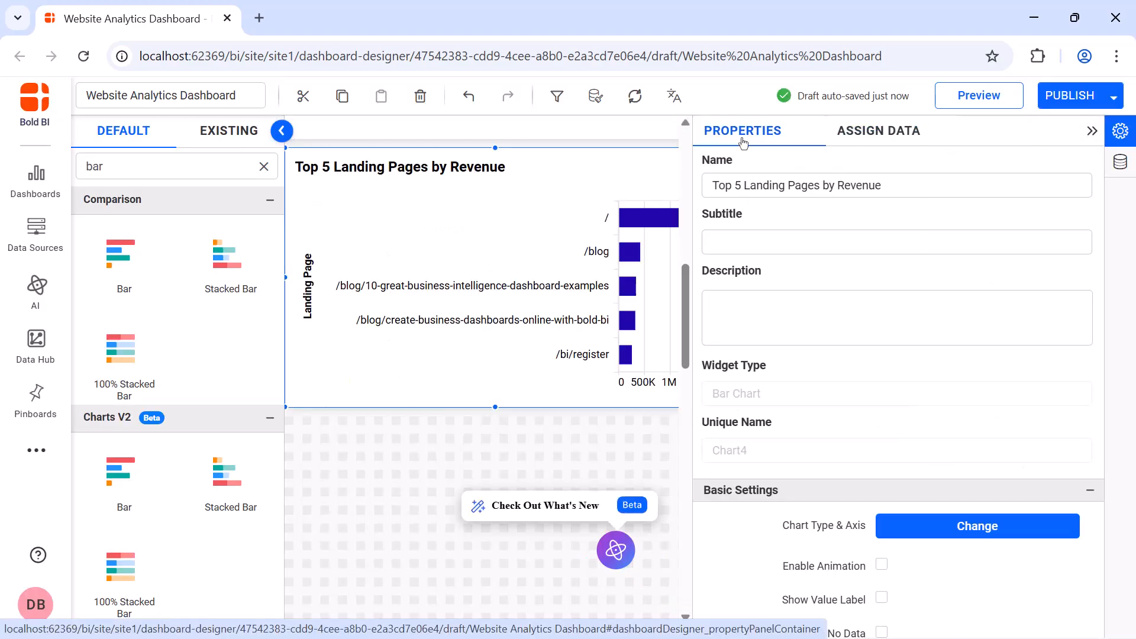
pyautogui.scroll(-5, 882, 264)
pyautogui.click(881, 260)
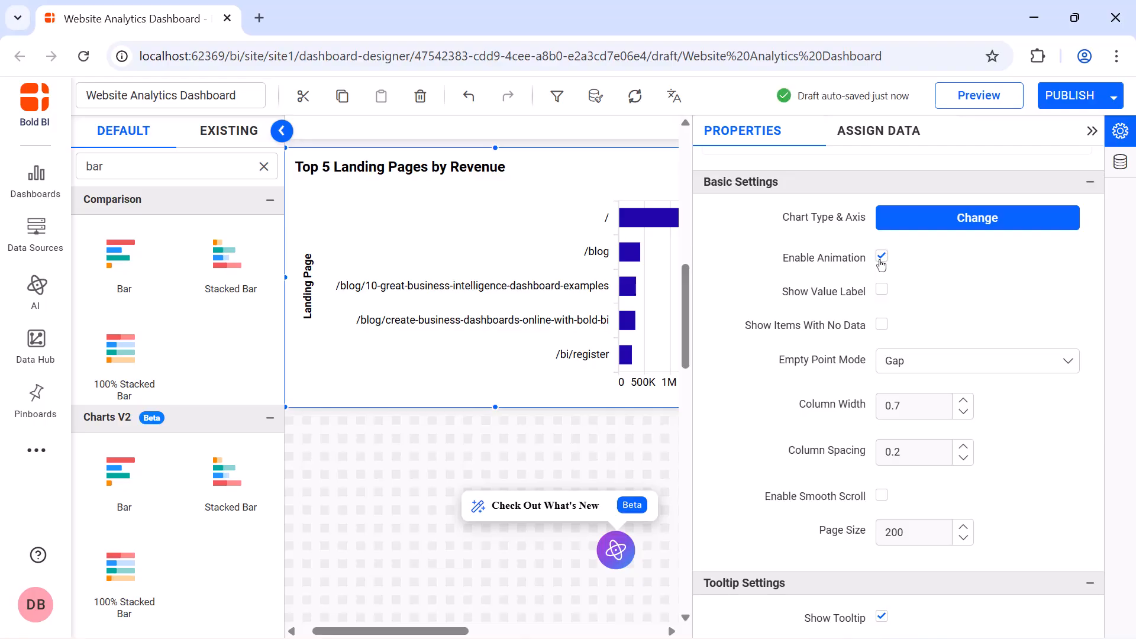
pyautogui.click(880, 293)
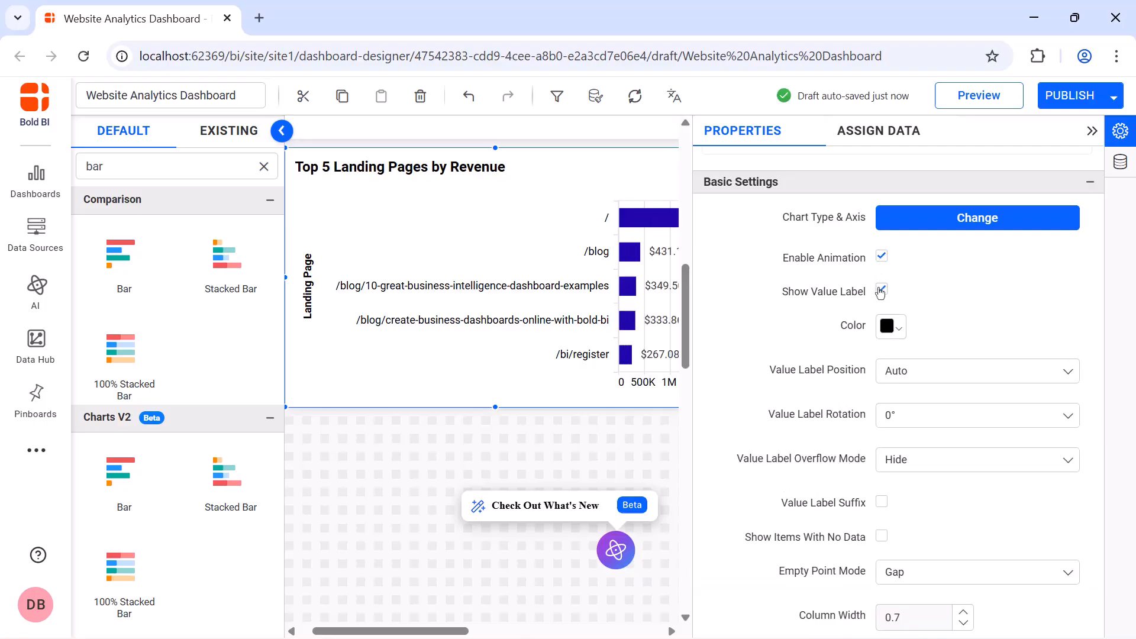
# Turn off the bar chart's legend and the titles of its category and primary value axes.
pyautogui.scroll(-10, 881, 292)
pyautogui.click(880, 242)
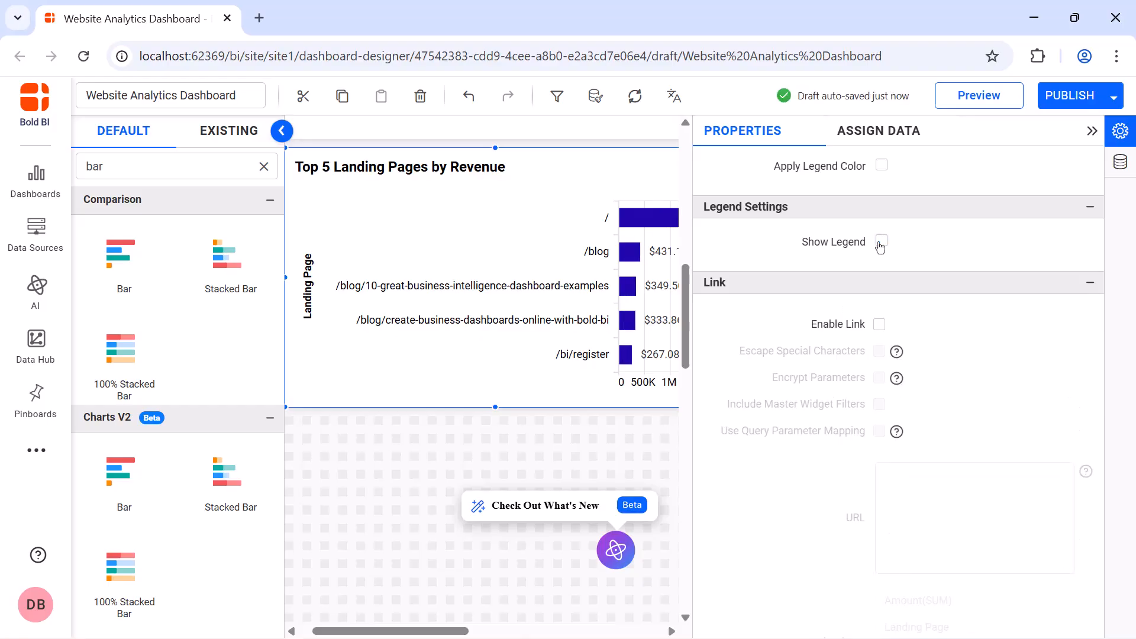
pyautogui.scroll(-5, 877, 355)
pyautogui.click(881, 381)
pyautogui.scroll(-3, 880, 387)
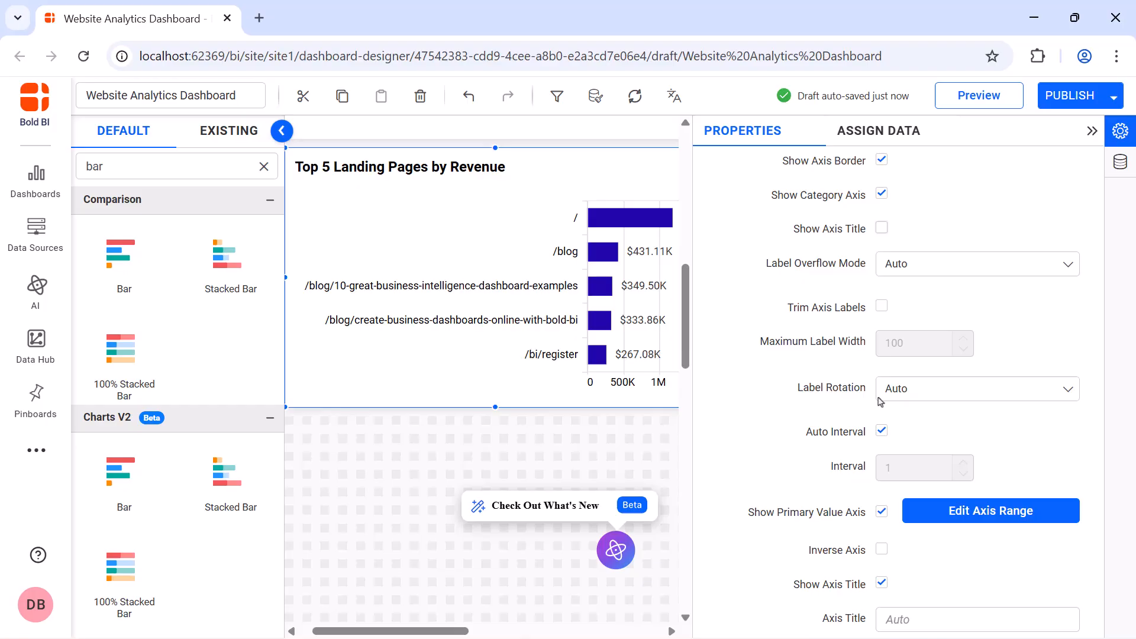
pyautogui.click(882, 585)
# Set the category axis label overflow mode to Hide, enable trimming of axis labels, and set the label rotation to 0°.
pyautogui.click(998, 263)
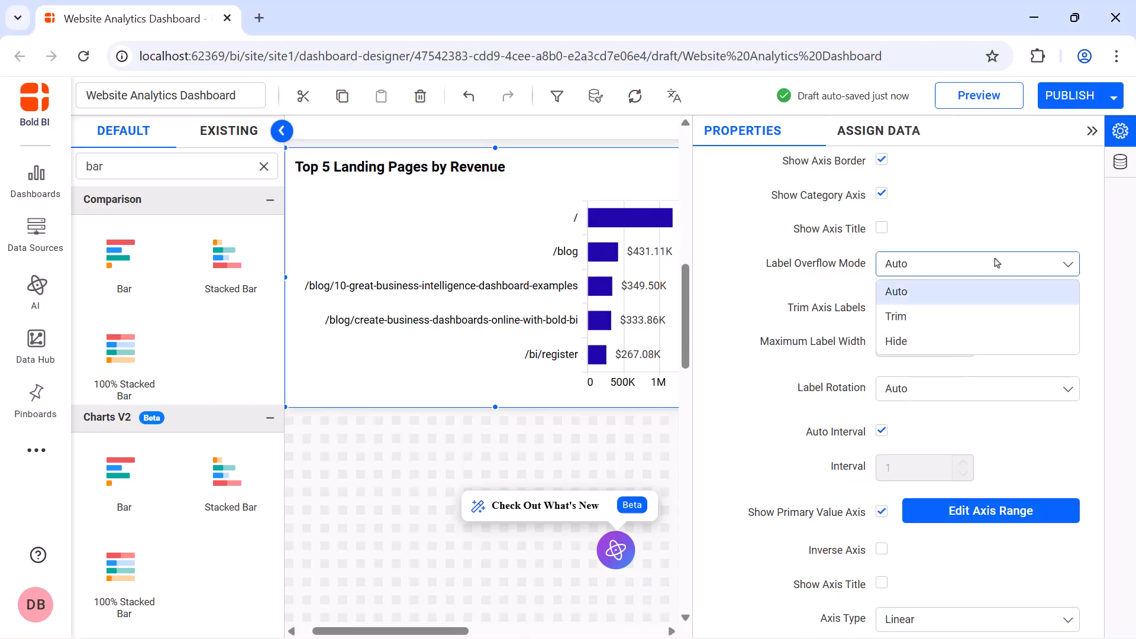
pyautogui.click(998, 342)
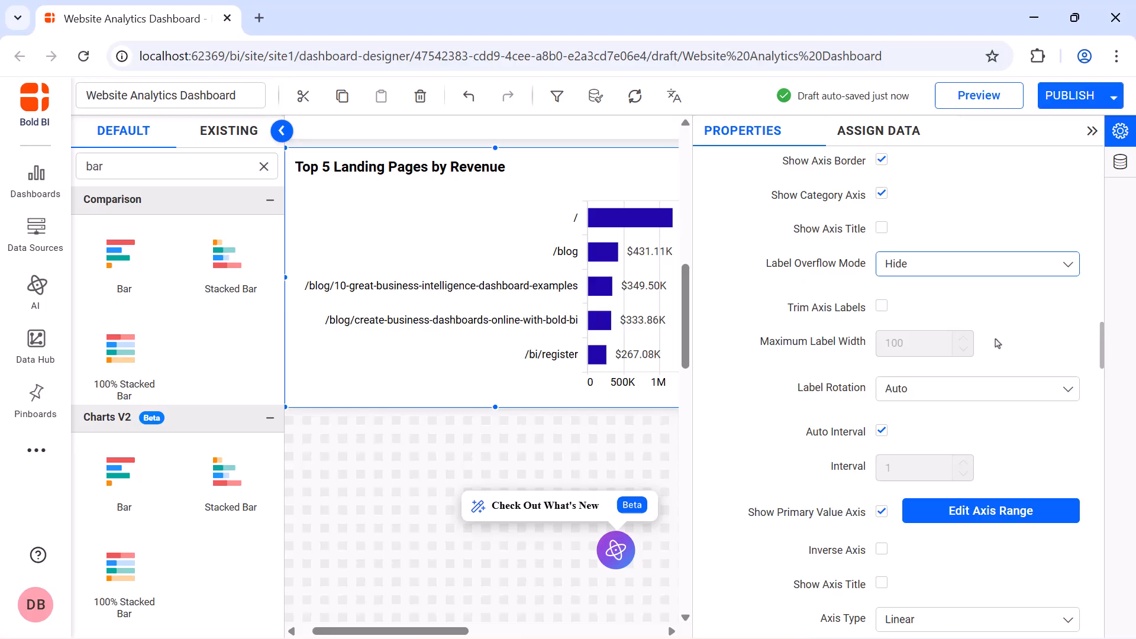
pyautogui.click(882, 305)
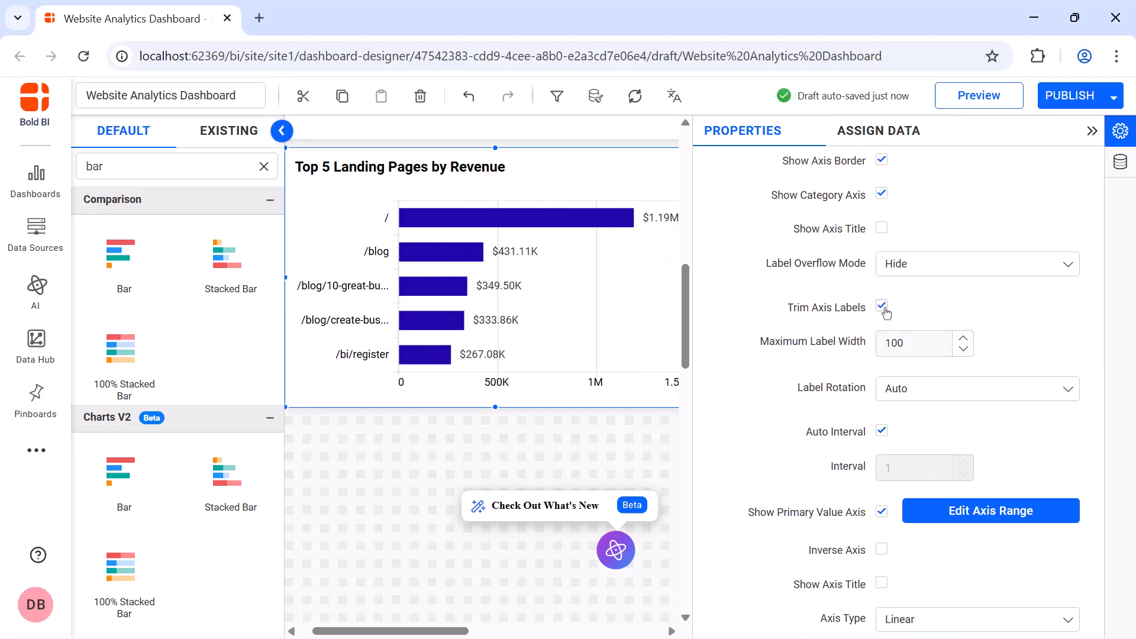
pyautogui.click(941, 396)
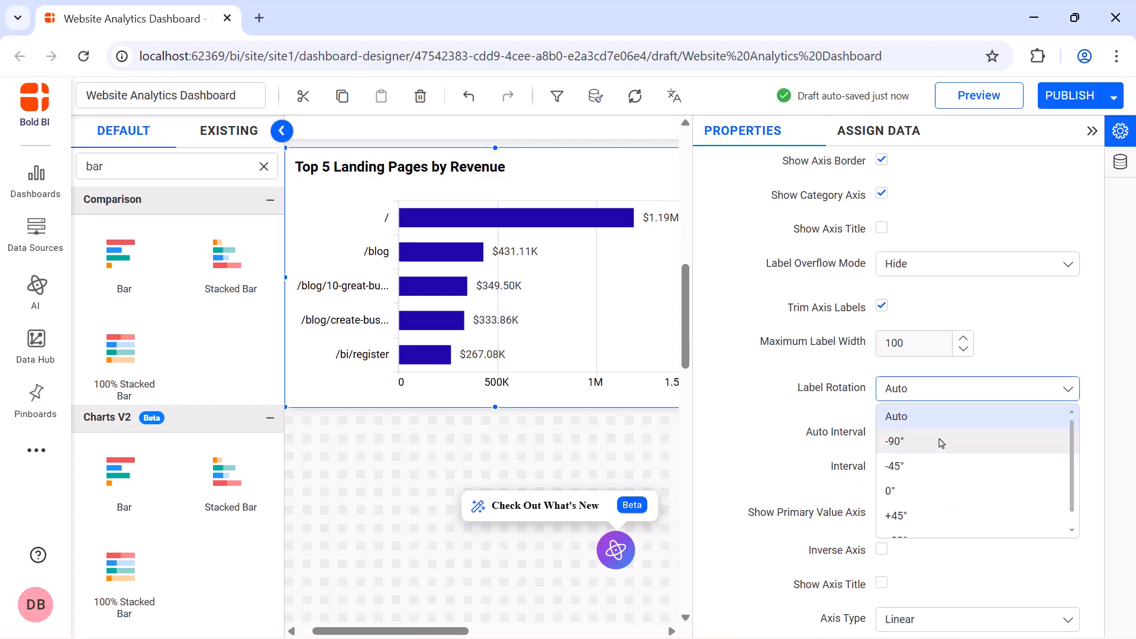
pyautogui.click(941, 492)
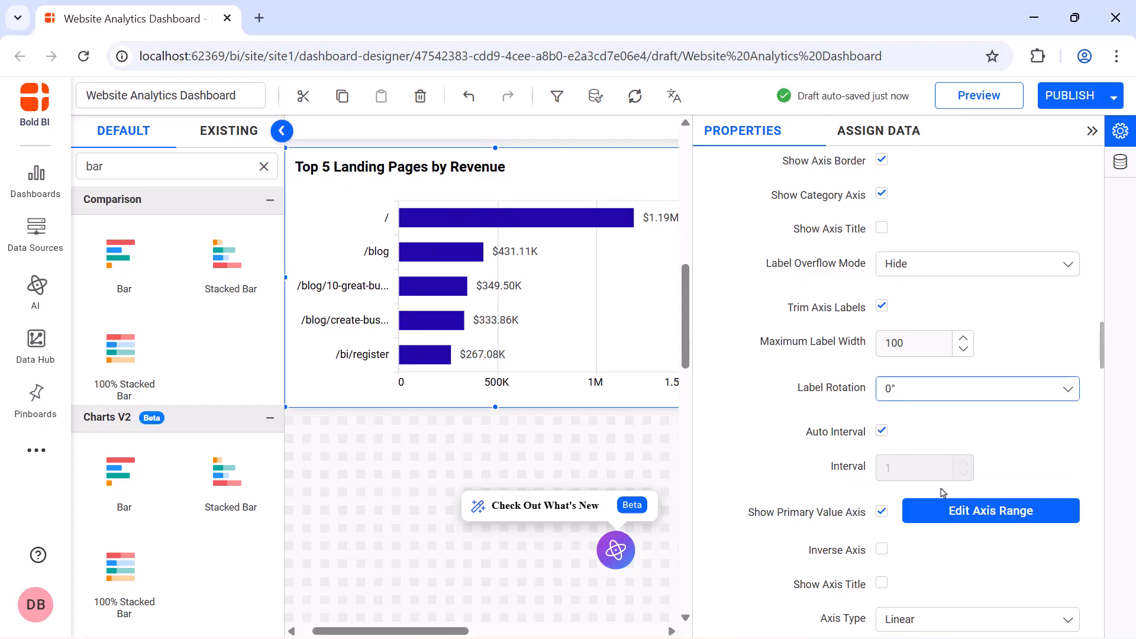
# Format the bar chart's primary value axis as currency.
pyautogui.scroll(-2, 942, 493)
pyautogui.click(940, 560)
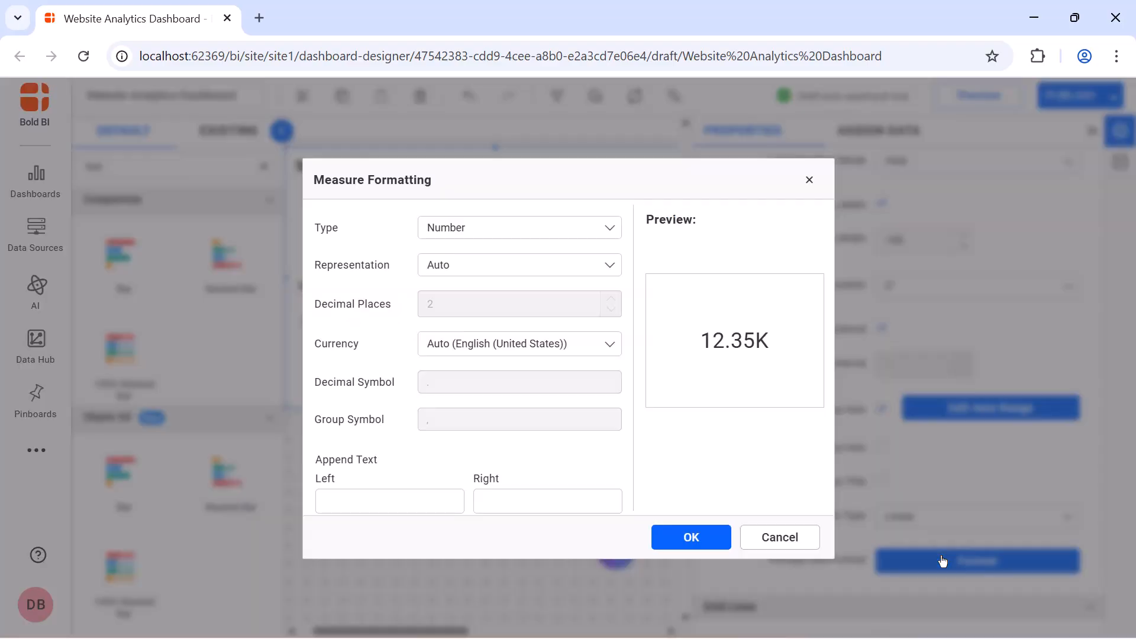
pyautogui.click(598, 231)
pyautogui.click(593, 287)
pyautogui.click(698, 536)
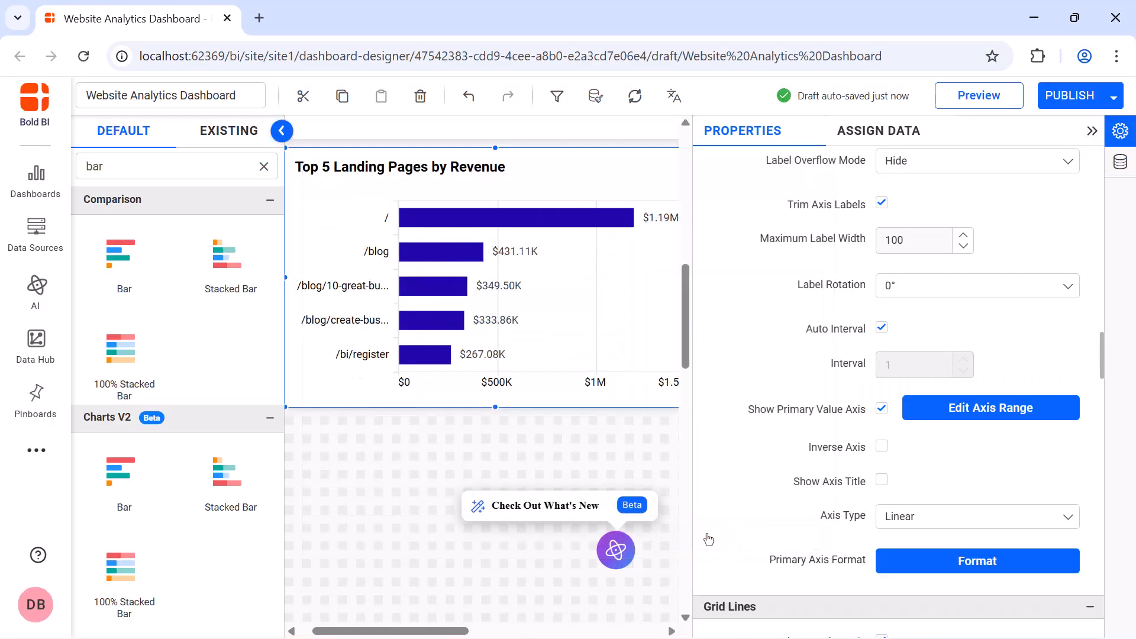
# Turn off auto font size for the bar chart's title, set the title font size to 16, and close the chart's settings.
pyautogui.click(881, 389)
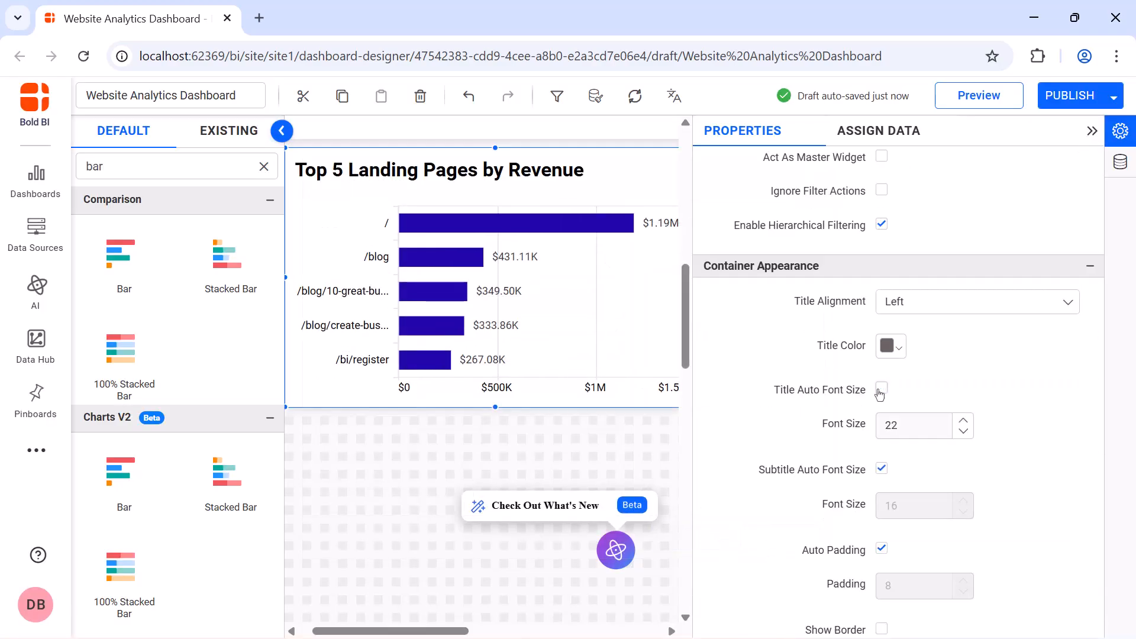
pyautogui.doubleClick(919, 422)
pyautogui.write('16')
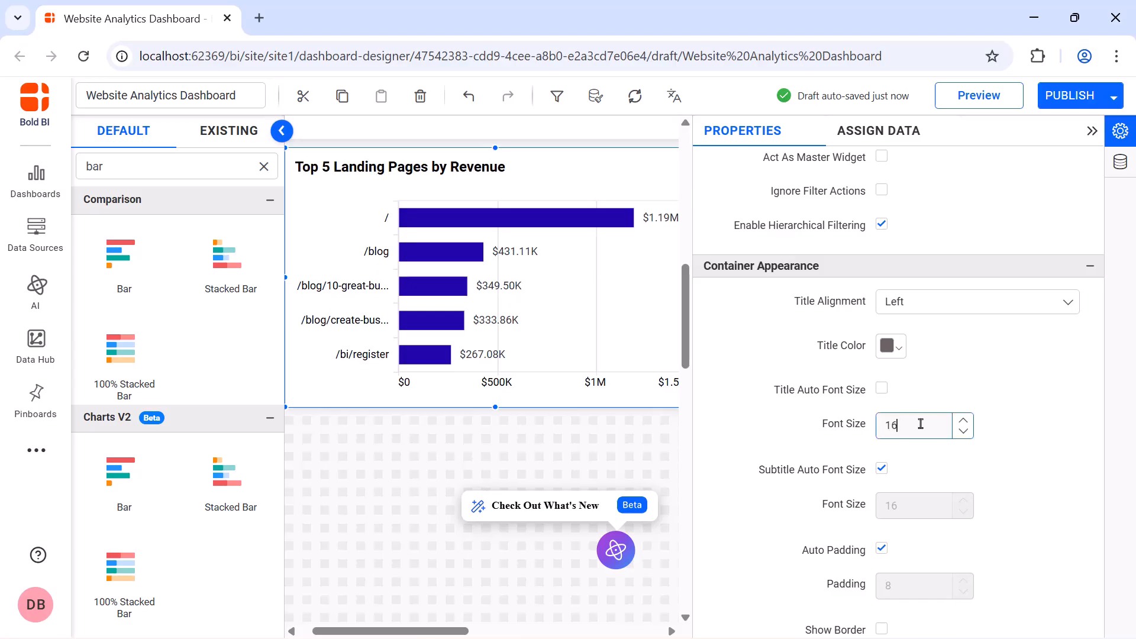
pyautogui.click(1091, 131)
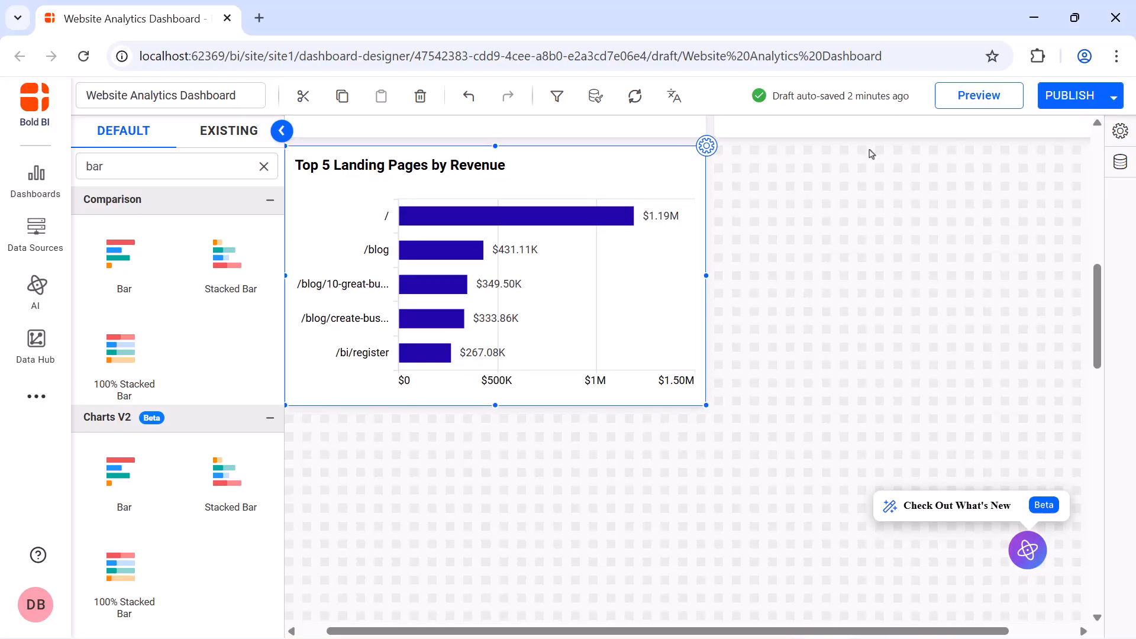
# Add a Spline chart beside the bar chart and enlarge it to match the bar chart's height.
pyautogui.click(264, 166)
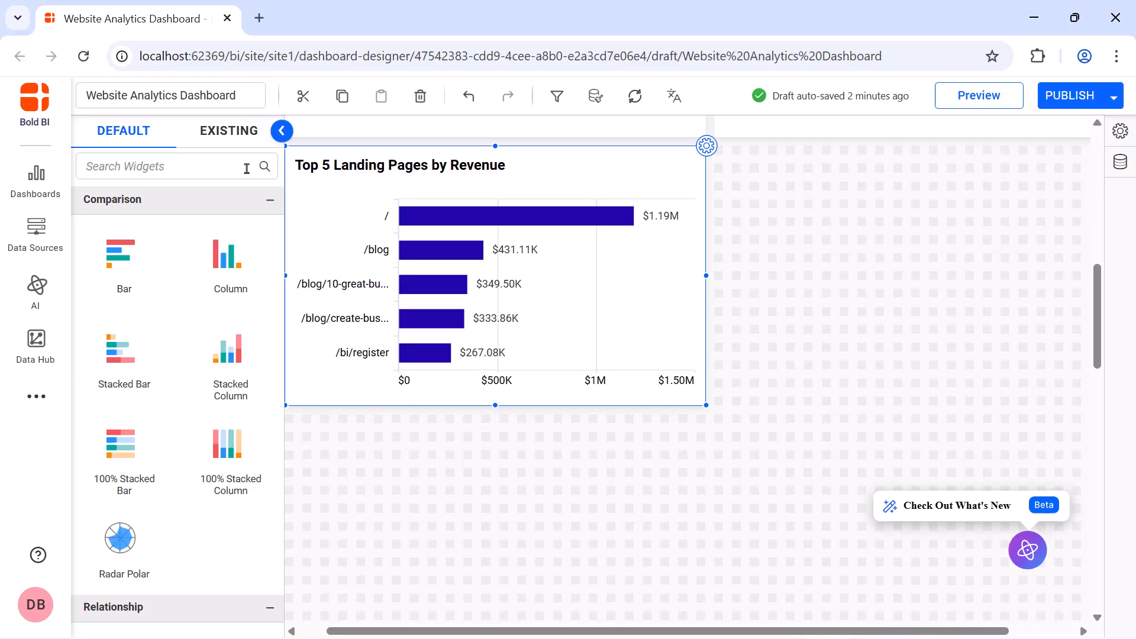
pyautogui.click(247, 168)
pyautogui.write('spl')
pyautogui.moveTo(122, 253); pyautogui.dragTo(721, 158)
pyautogui.moveTo(814, 246); pyautogui.dragTo(1060, 403)
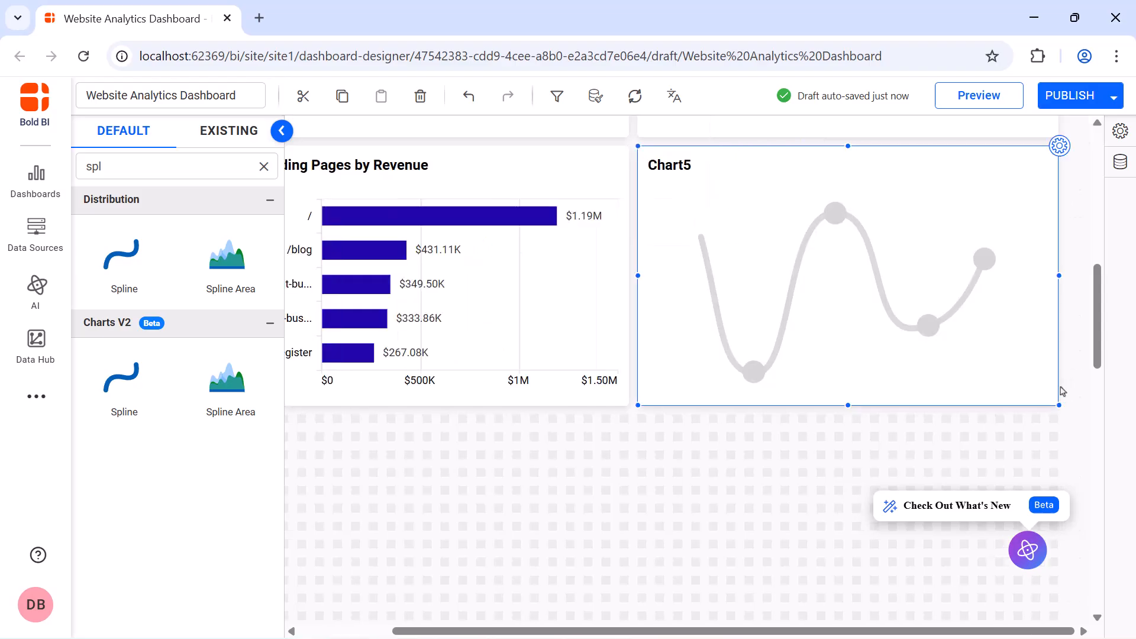
# Name the new spline chart "Total Revenue vs. Average Order Value (AOV)" and give it the subtitle "Last 6 Months".
pyautogui.click(1058, 147)
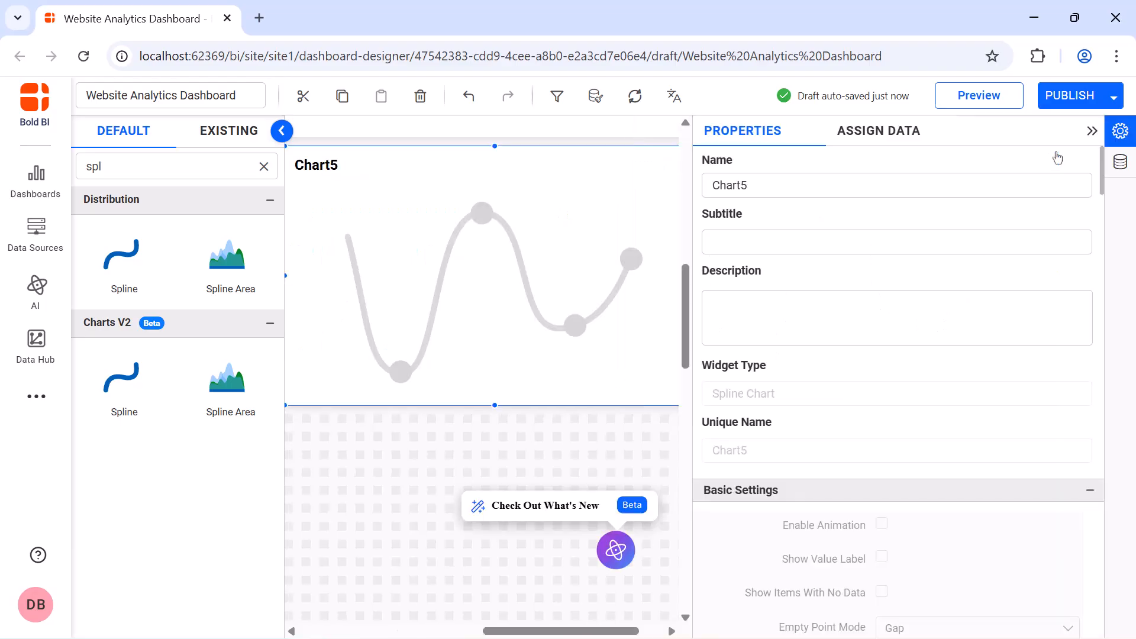
pyautogui.click(1038, 183)
pyautogui.hotkey('ctrl', 'a')
pyautogui.press('BackSpace')
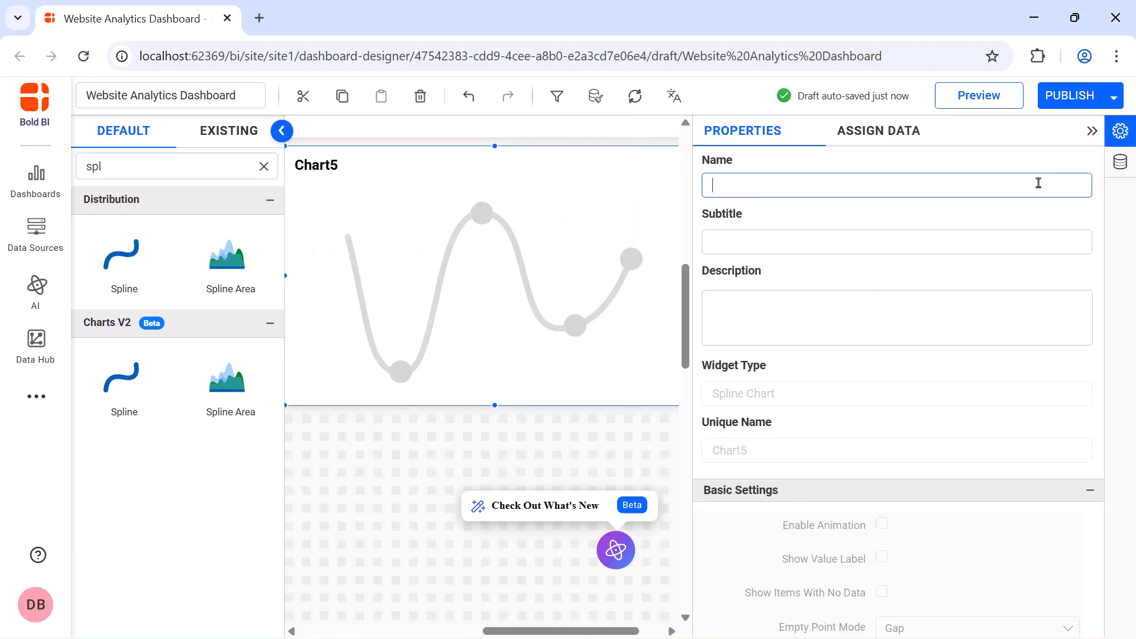
pyautogui.write('Total Revenue vs. Average Order Value (AOV)')
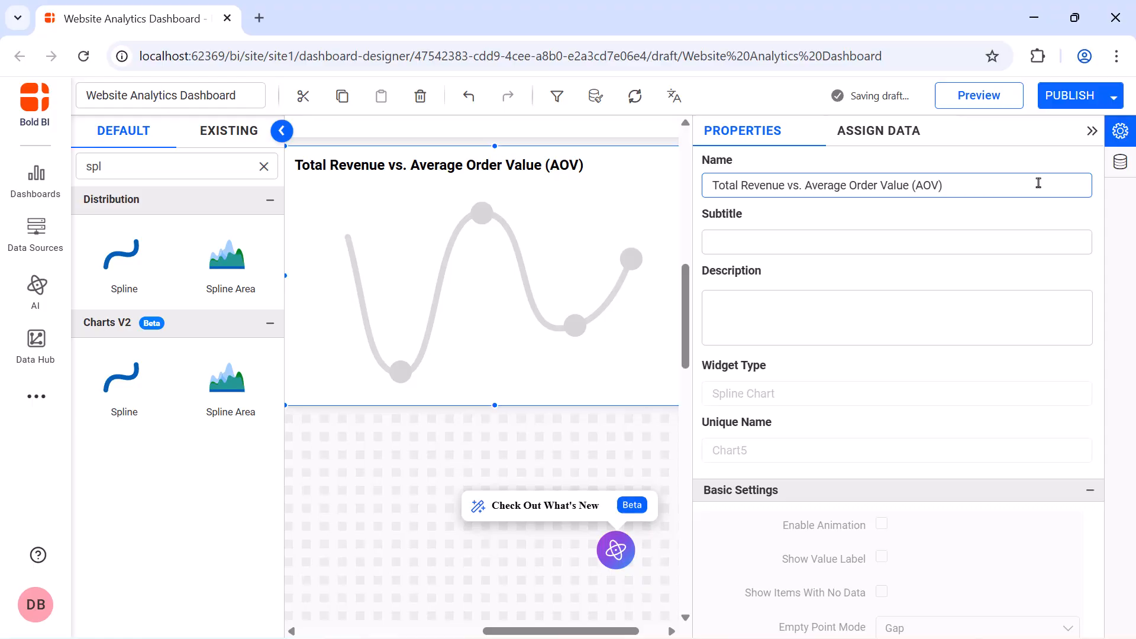
pyautogui.click(1042, 239)
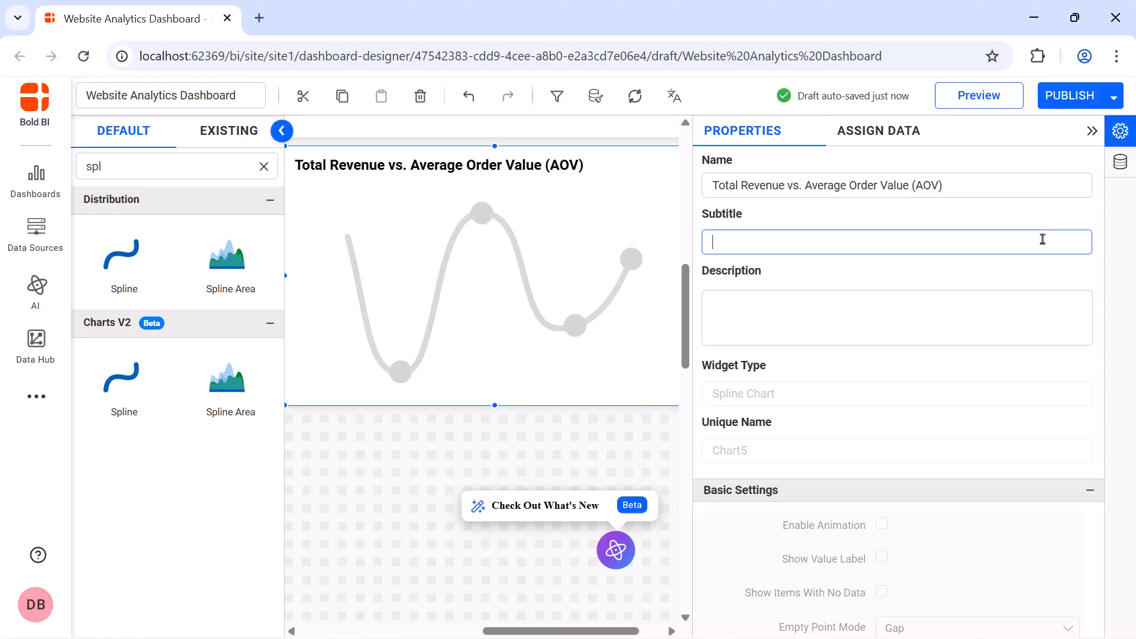
pyautogui.write('Last 6 Months')
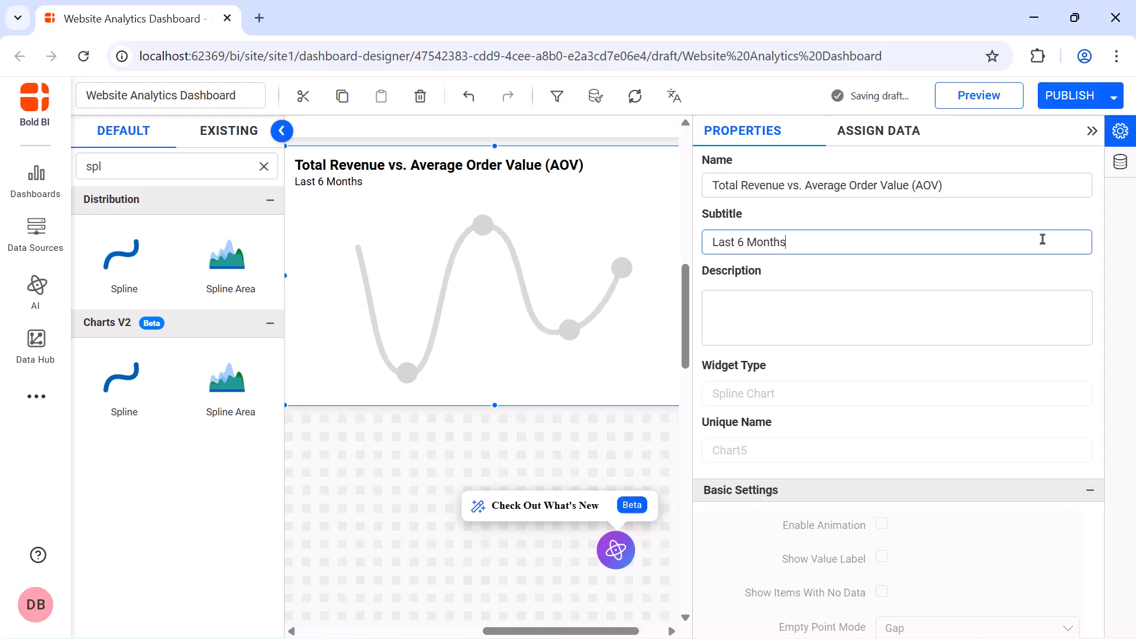
# Add the Amount measure from the Stripes subscription payment data source as the new spline chart's value.
pyautogui.click(896, 131)
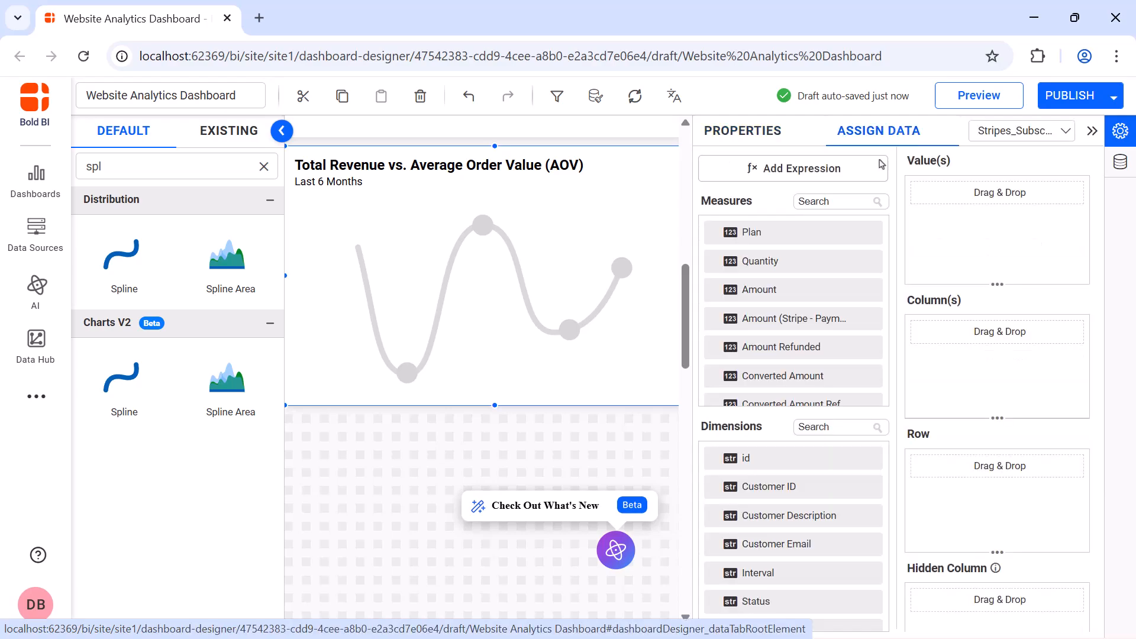
pyautogui.moveTo(831, 289); pyautogui.dragTo(926, 233)
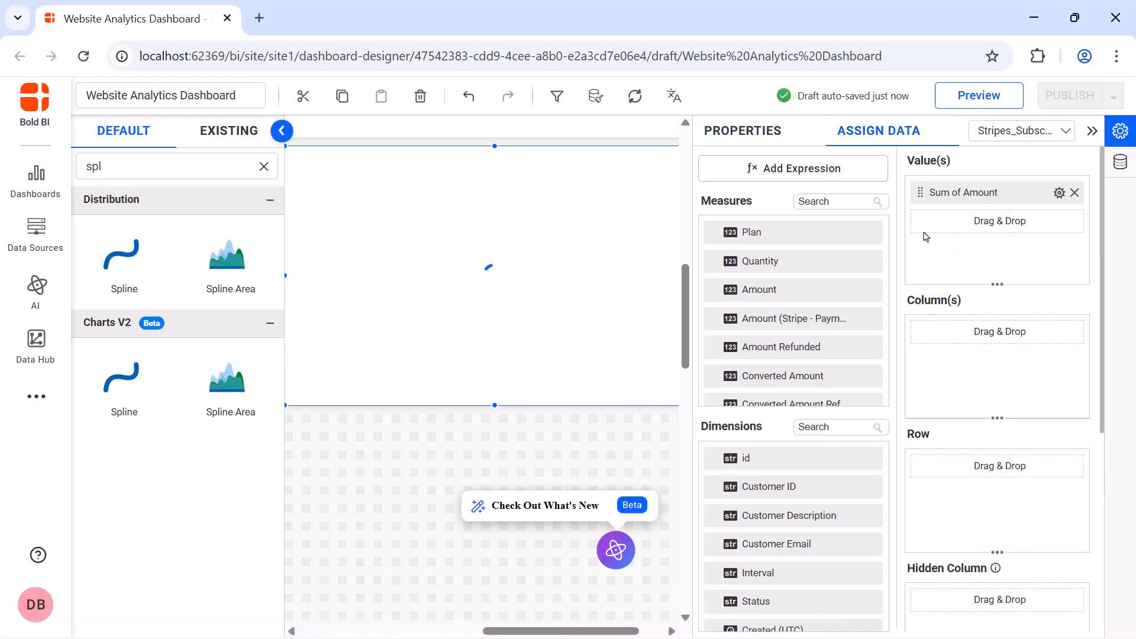
# Rename the Sum of Amount value of the spline chart as "Total Revenue".
pyautogui.click(1057, 193)
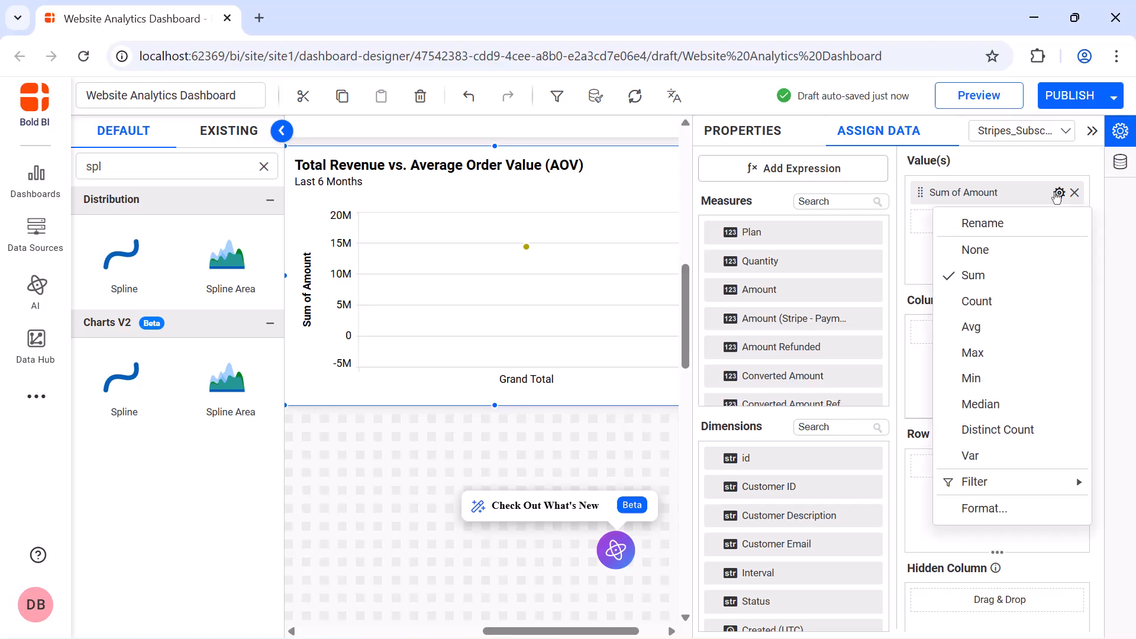
pyautogui.click(1049, 223)
pyautogui.write('Total Revenue')
pyautogui.press('Return')
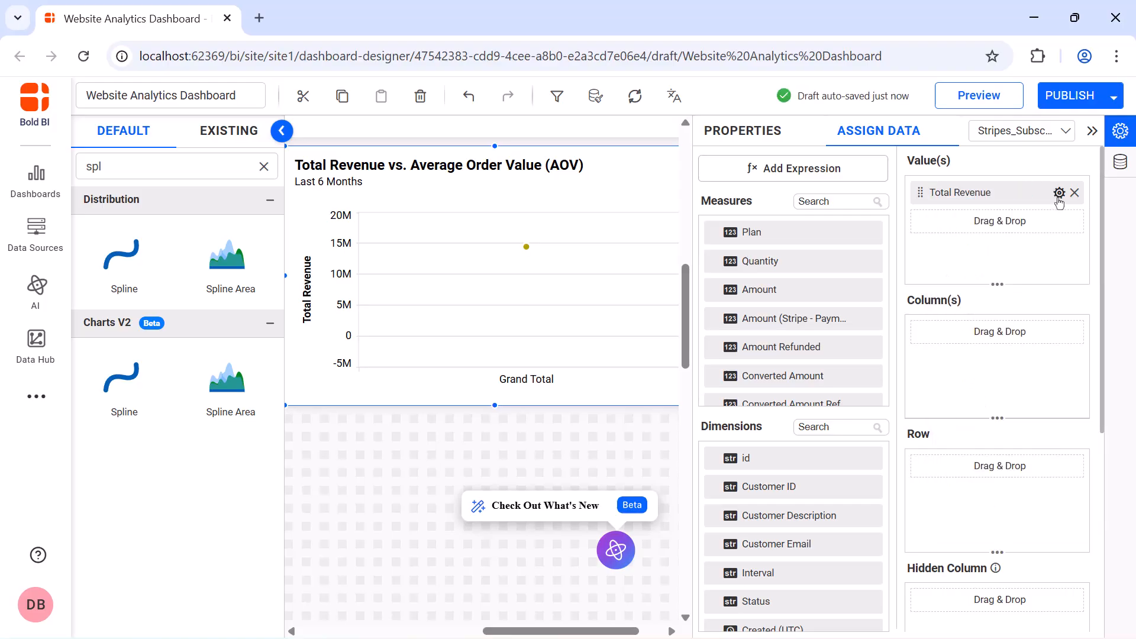
# Set the measure format type of the Total Revenue value to Currency.
pyautogui.click(1059, 194)
pyautogui.click(983, 507)
pyautogui.click(592, 228)
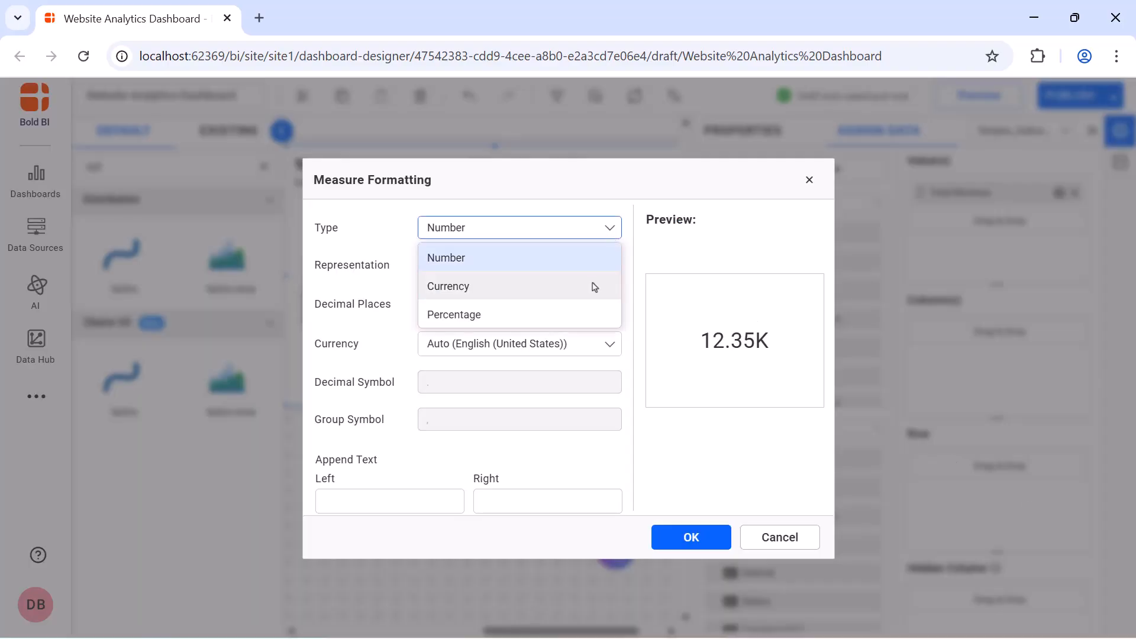
pyautogui.click(594, 286)
pyautogui.click(704, 536)
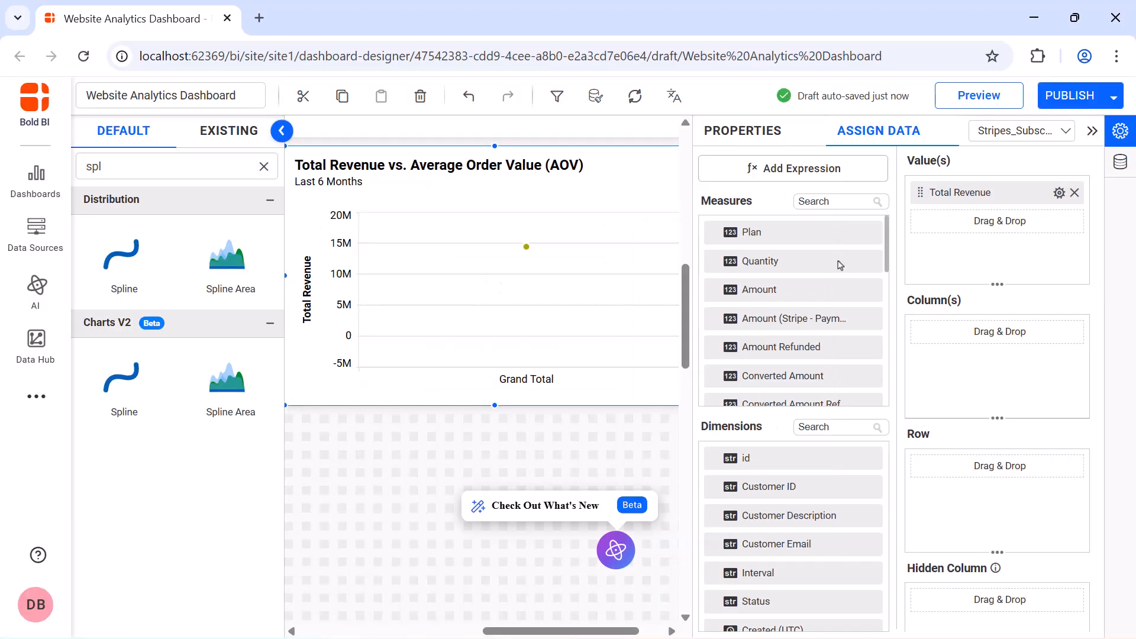
# Add the AOV measure as the chart's second value and rename it "Average Order Value".
pyautogui.click(845, 201)
pyautogui.write('aov')
pyautogui.moveTo(846, 232); pyautogui.dragTo(927, 239)
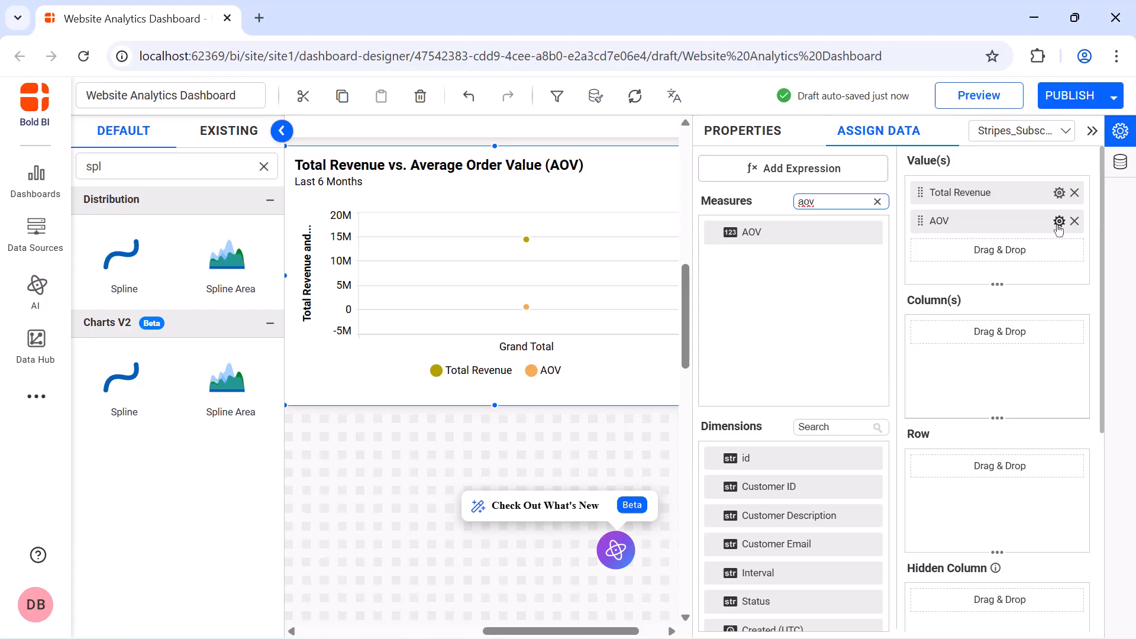
pyautogui.click(1059, 221)
pyautogui.click(1044, 250)
pyautogui.write('Average Order Value')
pyautogui.press('Return')
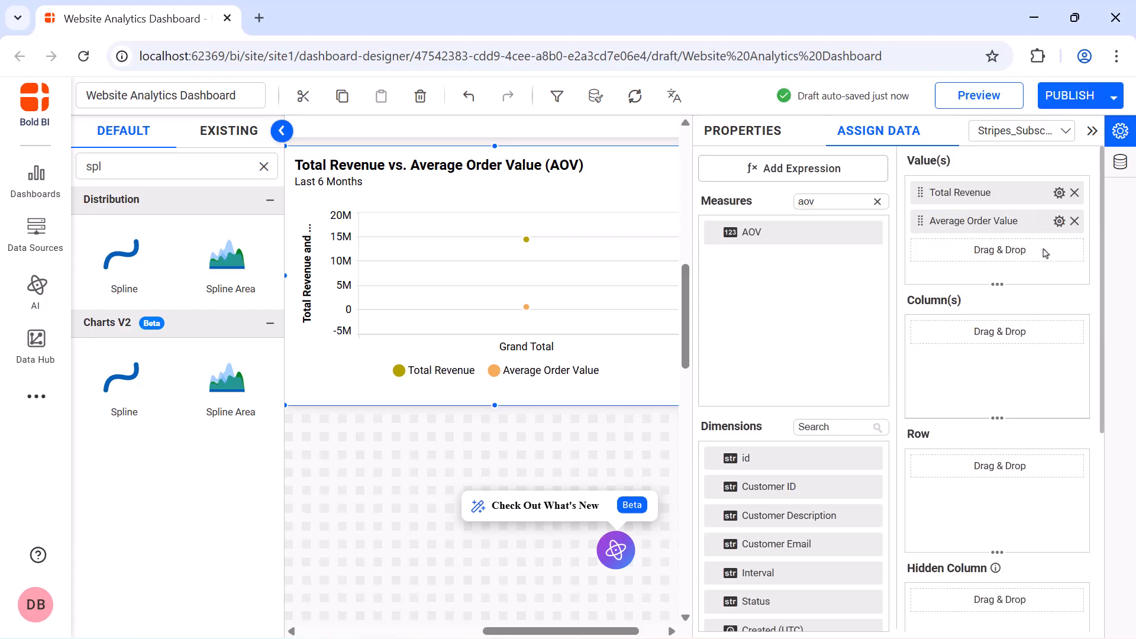
# Add the Created (UTC) date dimension as the chart's column and group it by Month Year.
pyautogui.scroll(-3, 874, 463)
pyautogui.moveTo(836, 527); pyautogui.dragTo(916, 370)
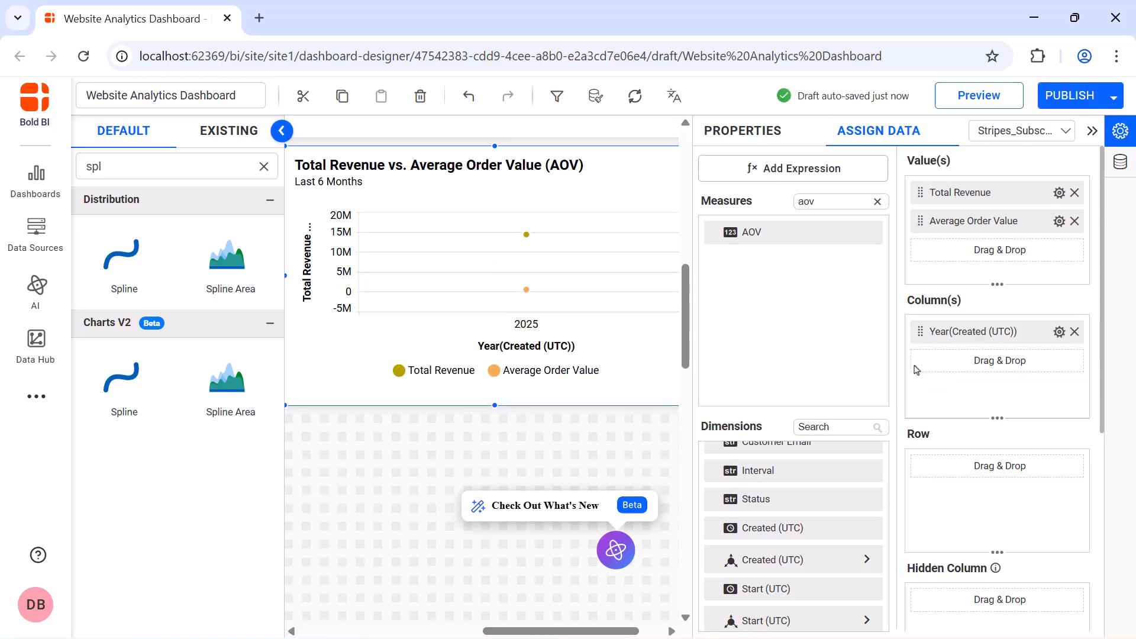
pyautogui.click(1059, 331)
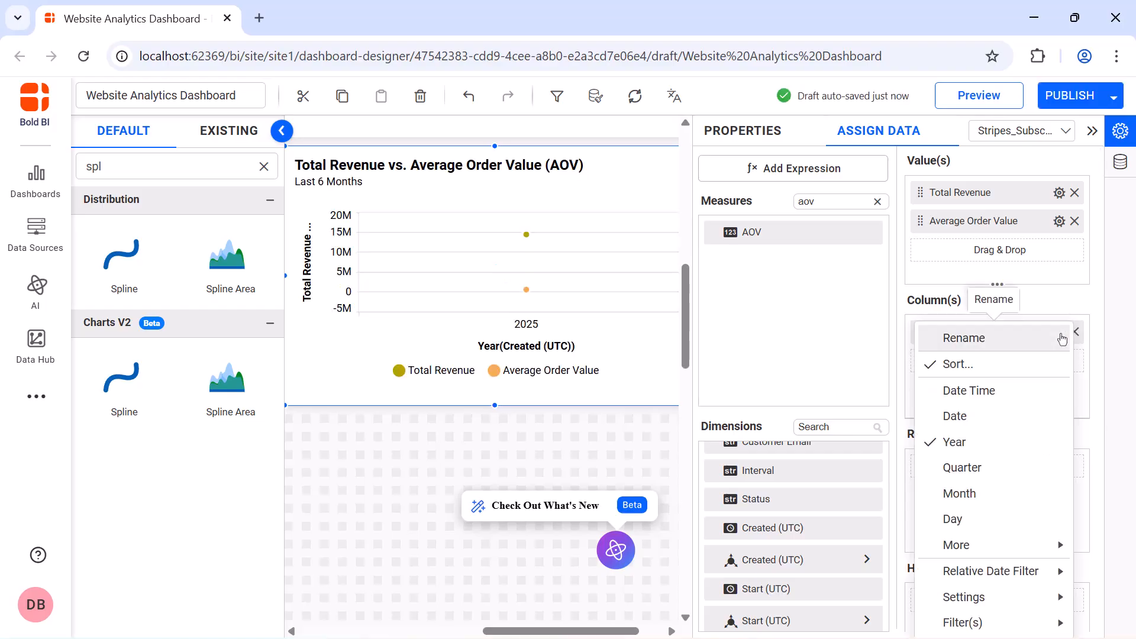
pyautogui.click(956, 492)
pyautogui.click(1059, 332)
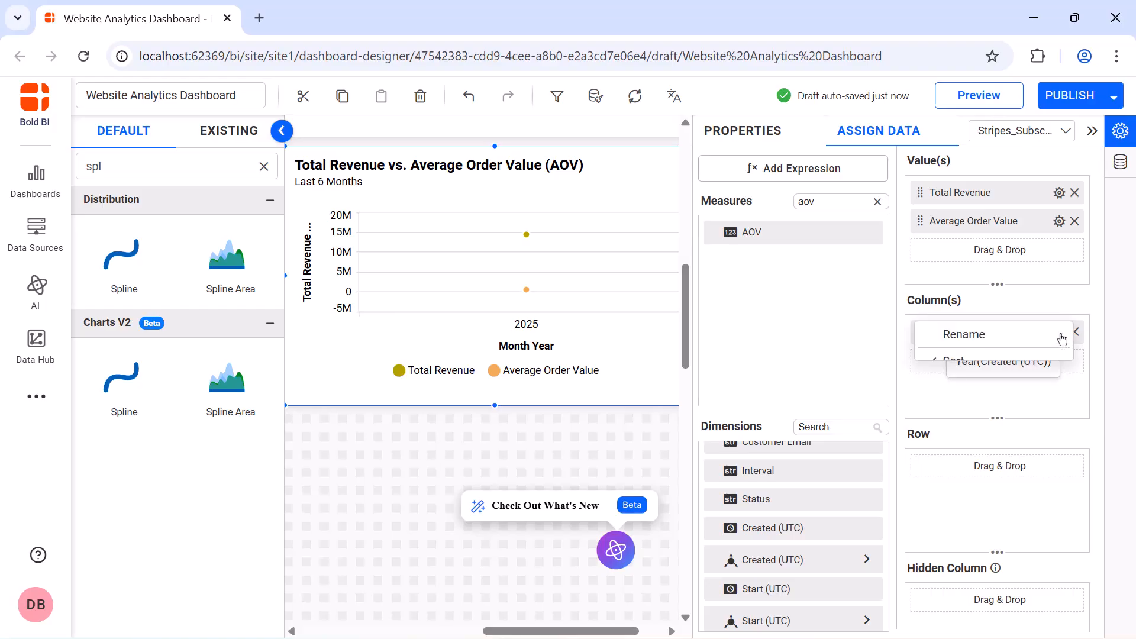
pyautogui.moveTo(1037, 552)
pyautogui.click(877, 386)
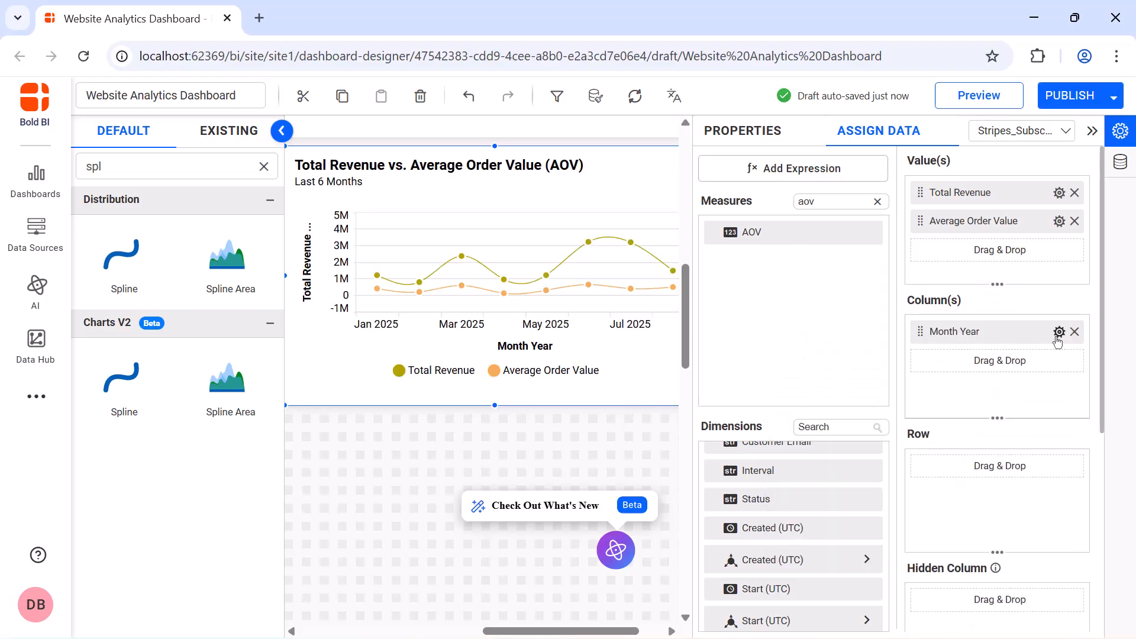
# Apply a relative date filter to the Month Year column with range Month and period Last 6 months.
pyautogui.click(1059, 331)
pyautogui.moveTo(994, 567)
pyautogui.click(900, 575)
pyautogui.click(585, 276)
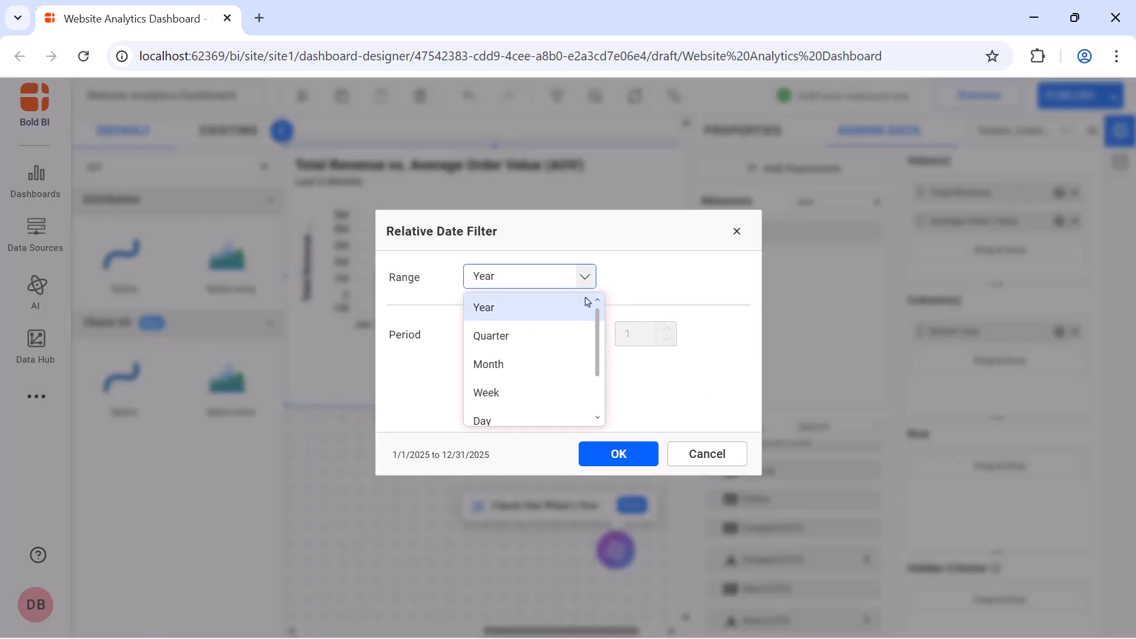
pyautogui.click(567, 364)
pyautogui.click(565, 336)
pyautogui.scroll(-1, 550, 398)
pyautogui.click(550, 398)
pyautogui.click(628, 335)
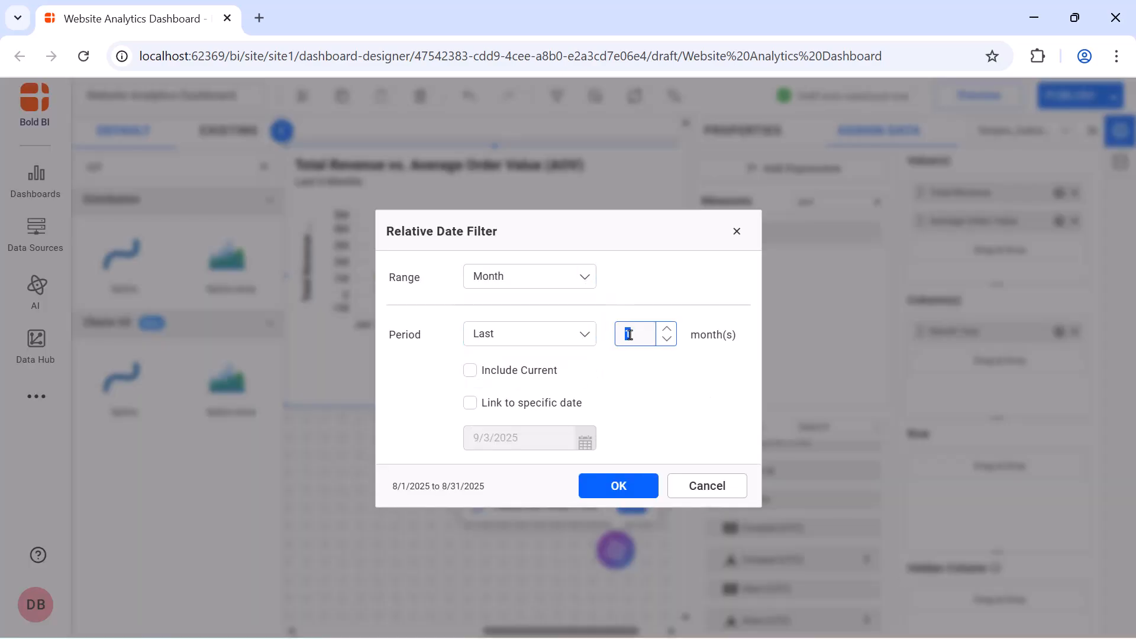
pyautogui.write('6')
pyautogui.click(618, 485)
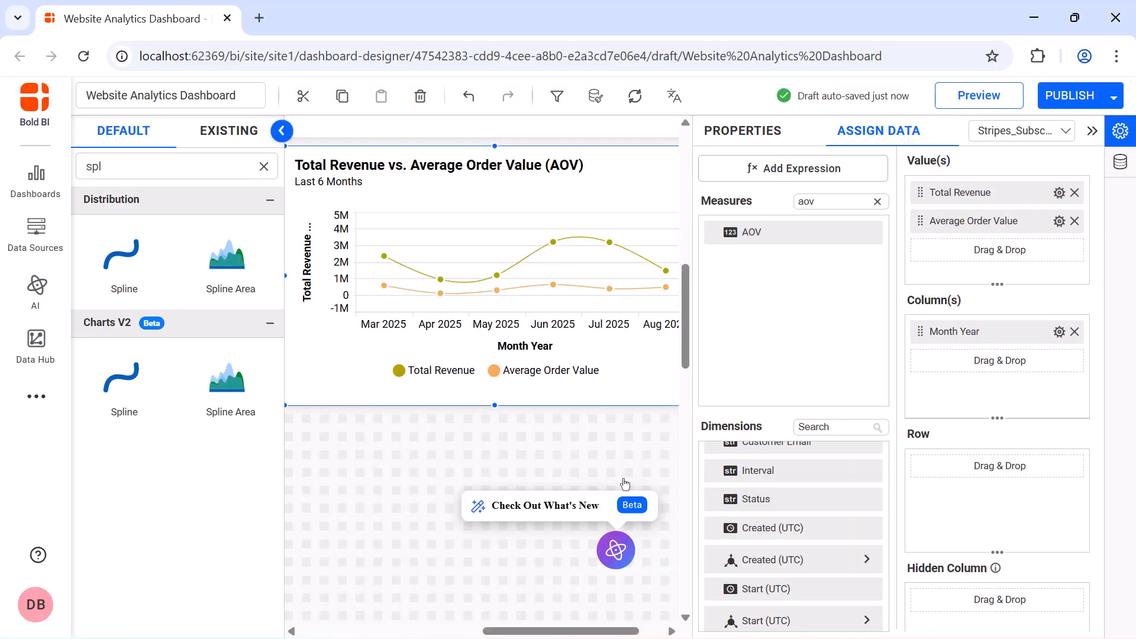
# Change the Amount series to a Column chart type and plot the AOV spline series on the secondary axis.
pyautogui.click(740, 131)
pyautogui.scroll(-5, 899, 222)
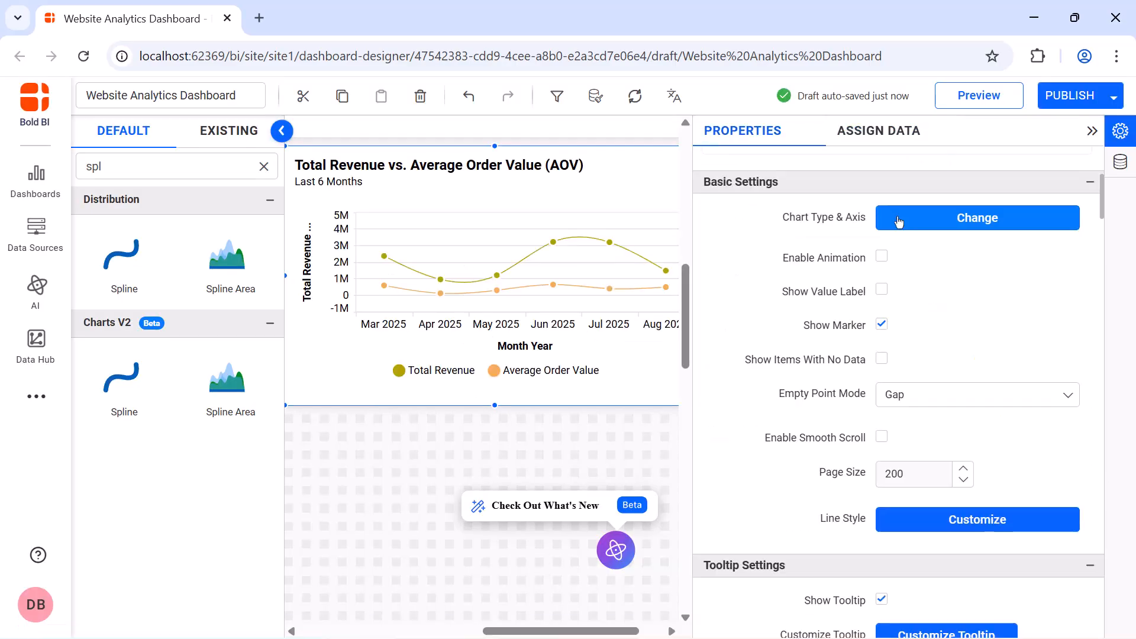
pyautogui.click(898, 222)
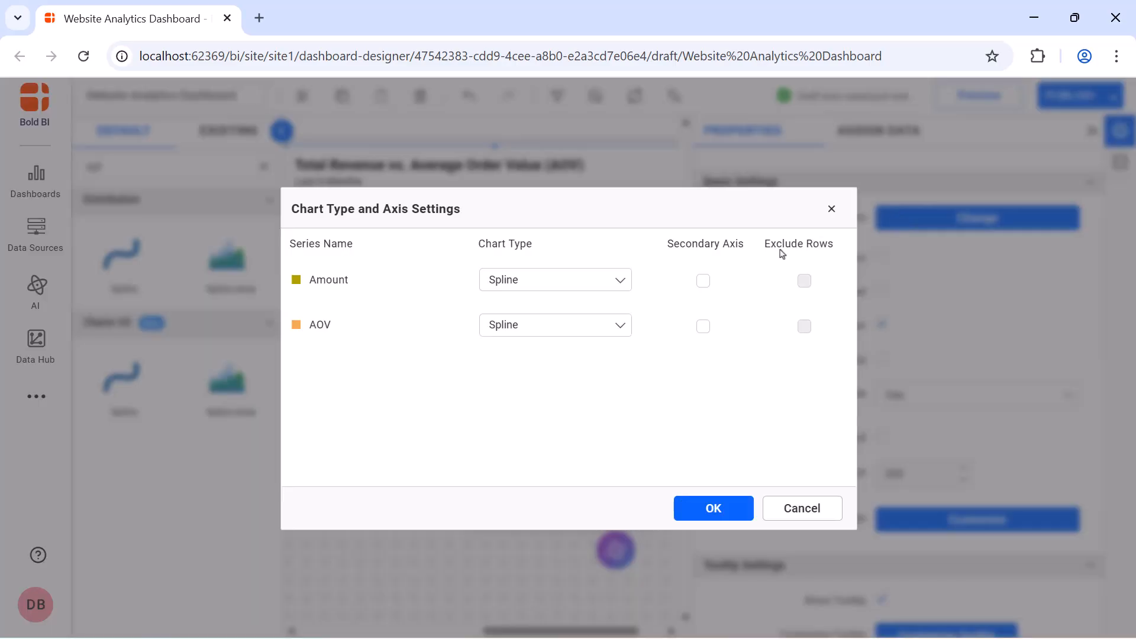
pyautogui.click(603, 279)
pyautogui.scroll(1, 603, 317)
pyautogui.click(605, 317)
pyautogui.click(703, 326)
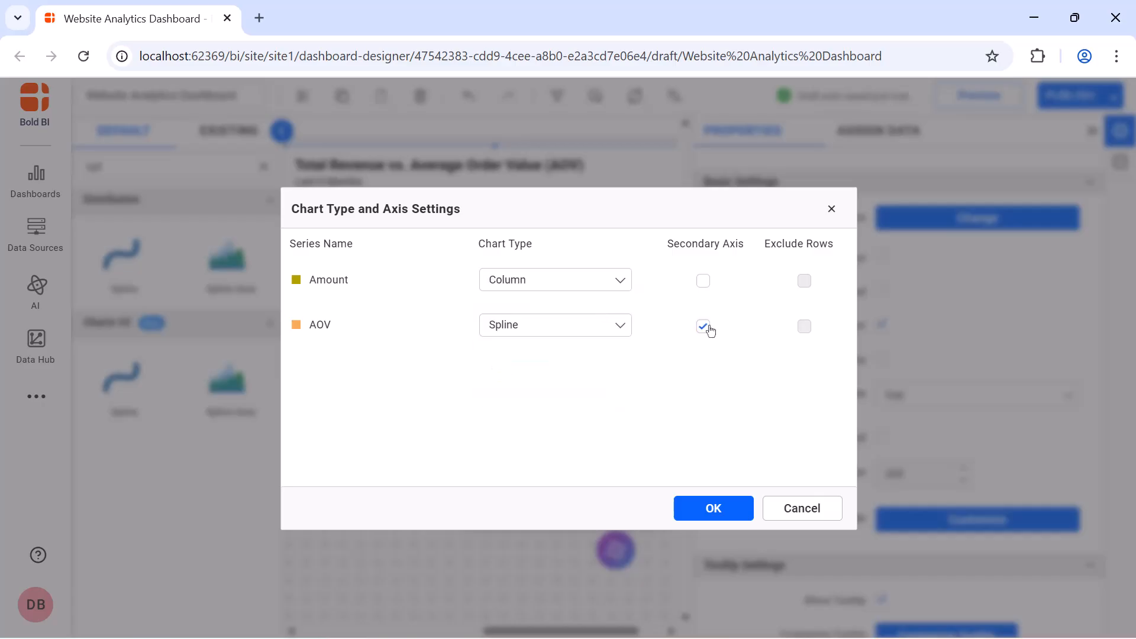
pyautogui.click(724, 507)
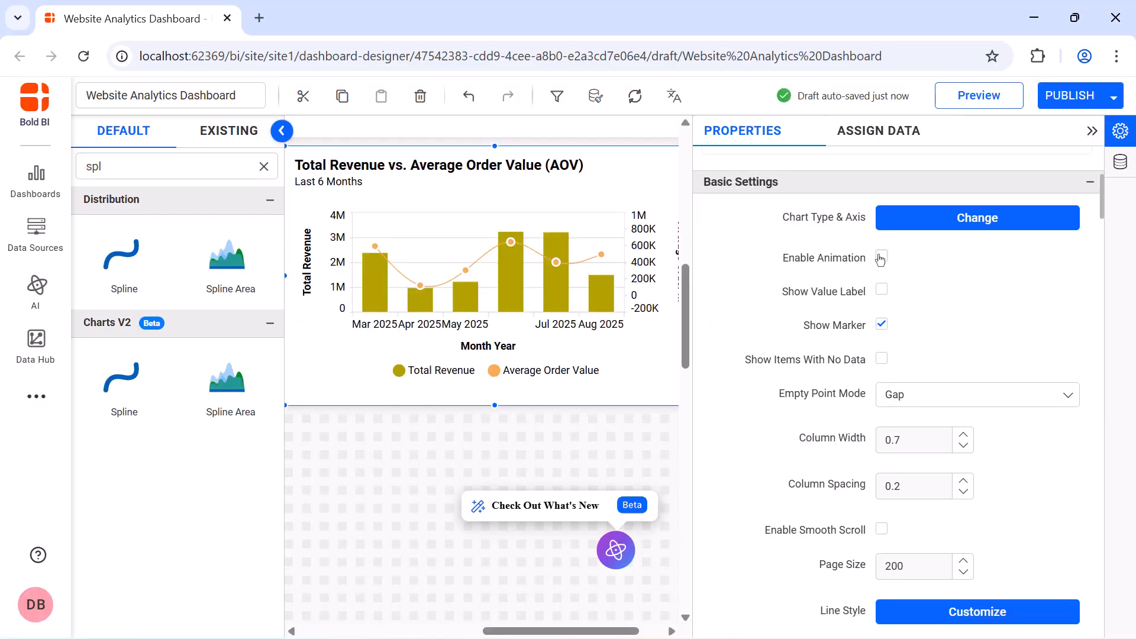
# Enable animation and value labels for the combination chart.
pyautogui.click(880, 258)
pyautogui.click(882, 291)
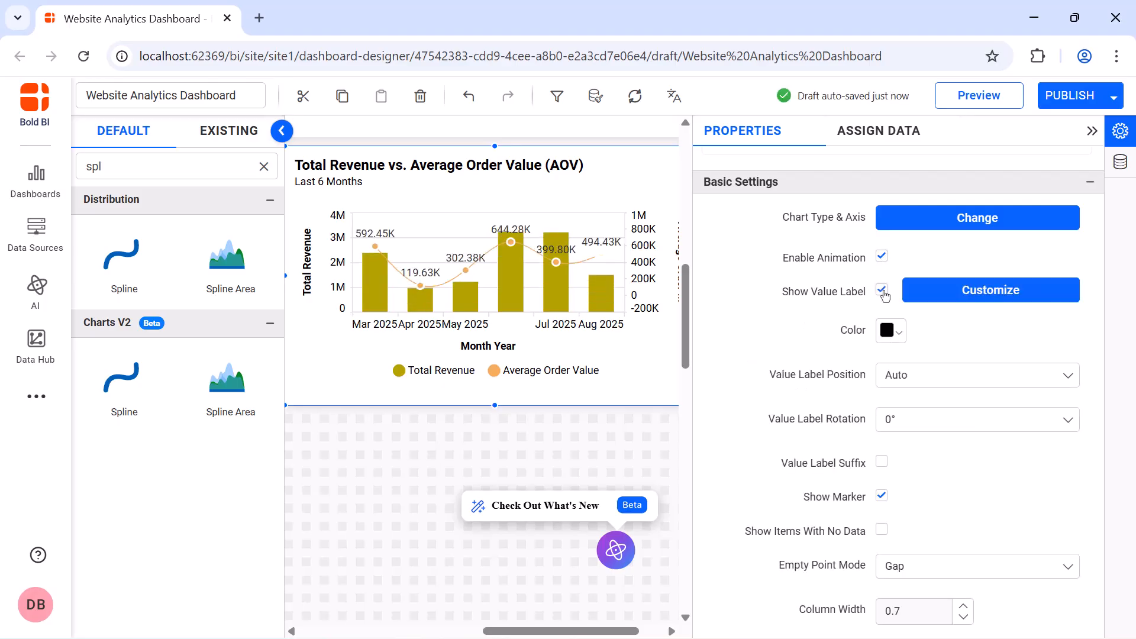
# Set the chart legend's position to Top and its shape to Series Type.
pyautogui.scroll(-5, 883, 295)
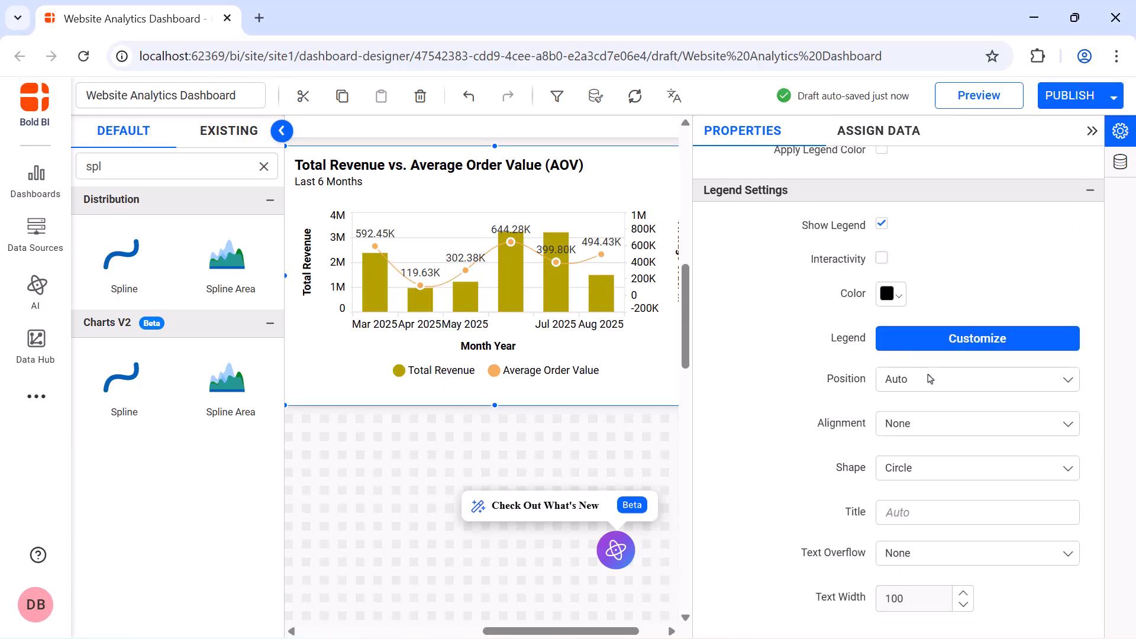
pyautogui.click(929, 378)
pyautogui.click(933, 438)
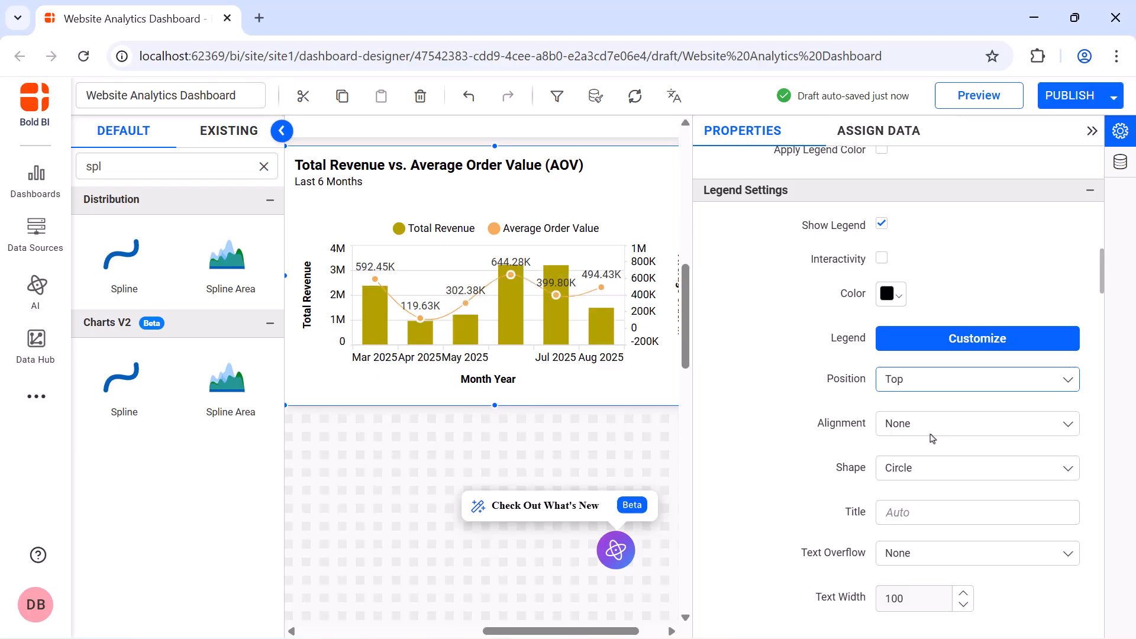
pyautogui.click(935, 472)
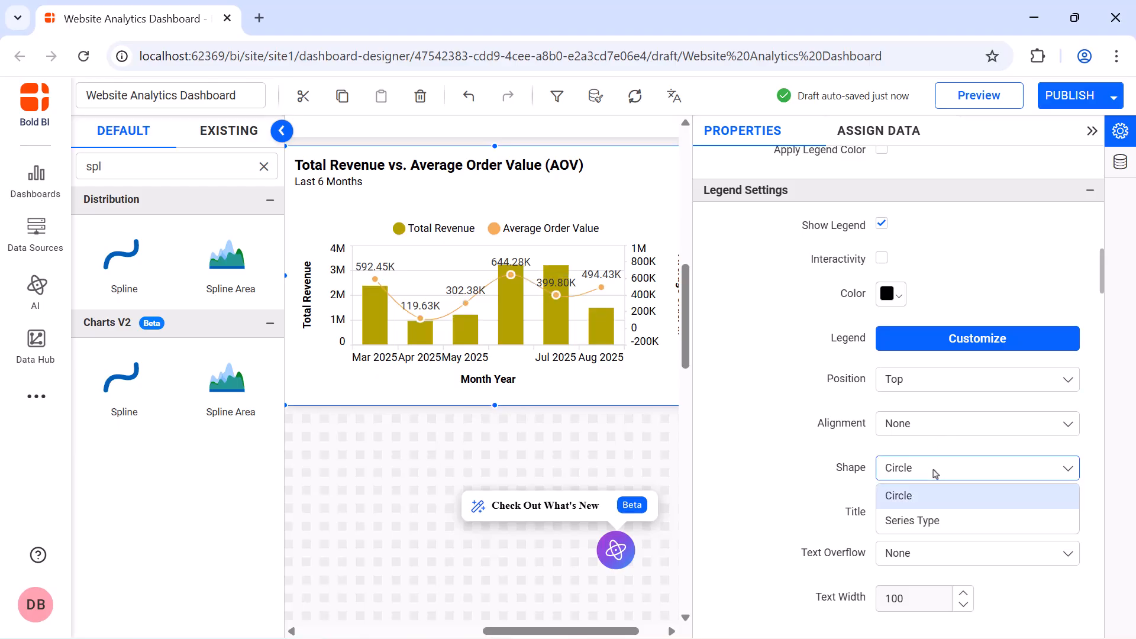
pyautogui.click(940, 524)
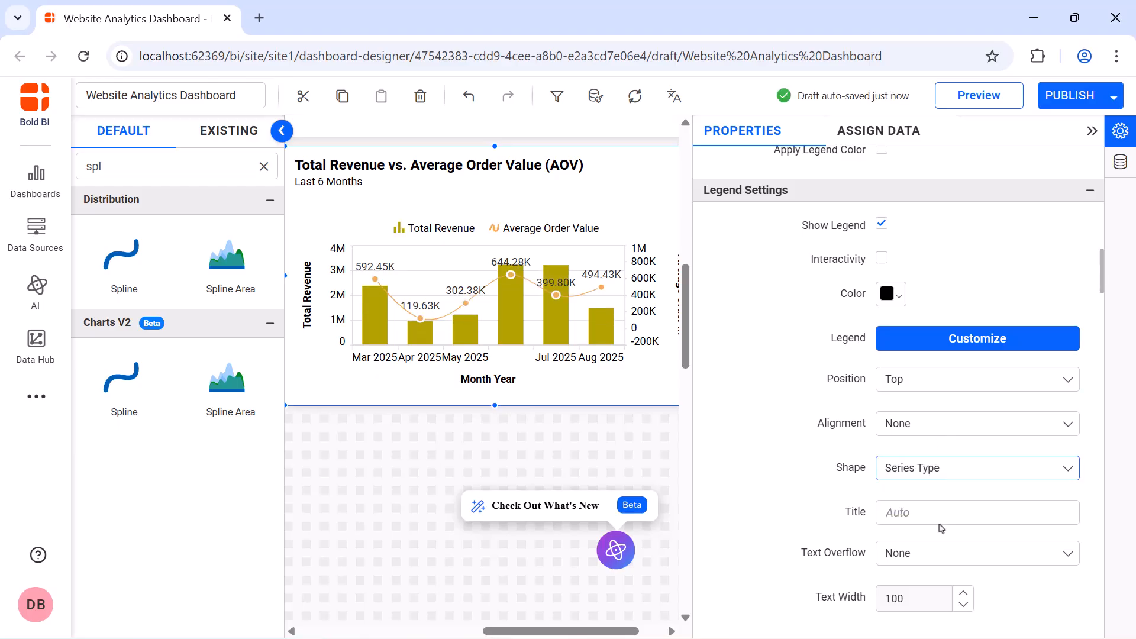
# Hide the axis titles of the chart's category axis and primary value axis.
pyautogui.scroll(-8, 940, 528)
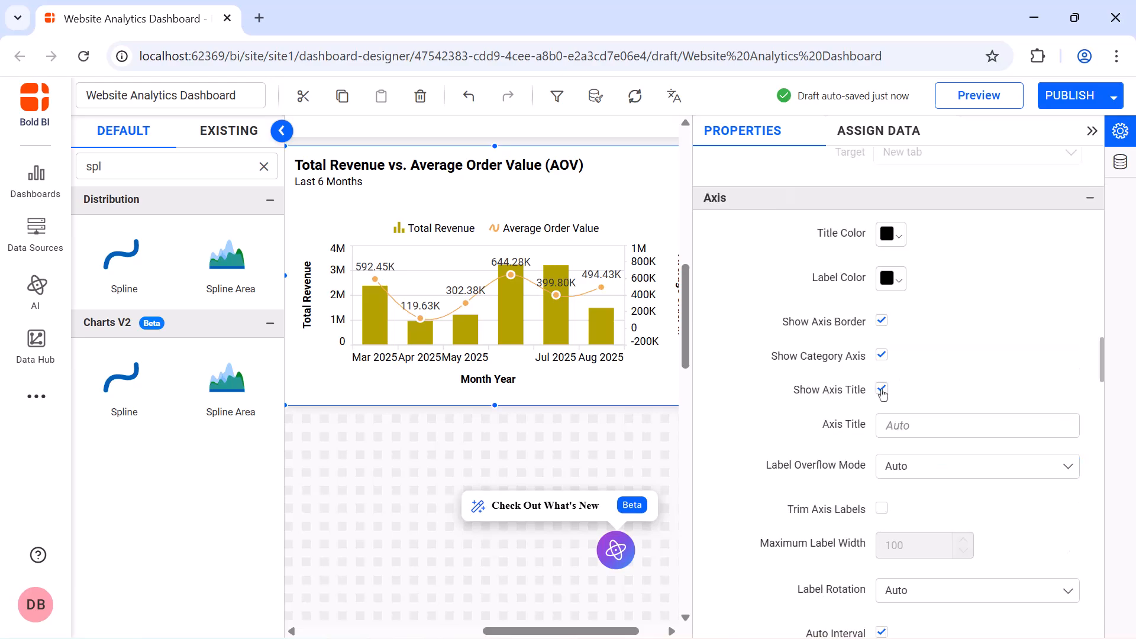
pyautogui.click(881, 389)
pyautogui.scroll(-3, 882, 393)
pyautogui.click(882, 591)
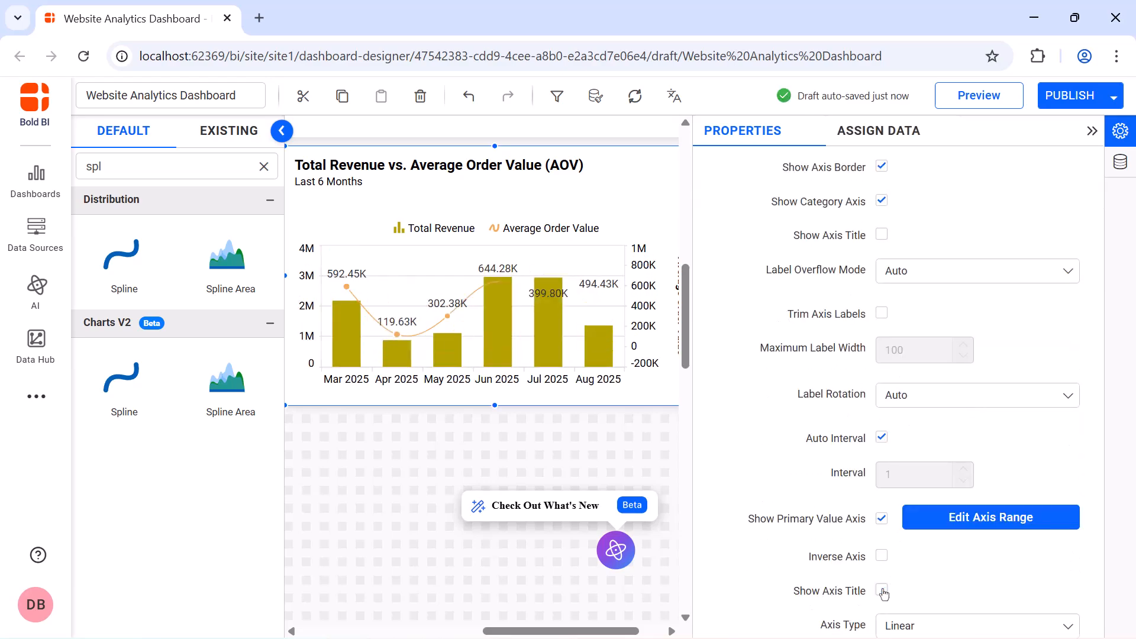
# Set the label format type of the chart's value axis to Currency.
pyautogui.scroll(-3, 882, 588)
pyautogui.click(932, 472)
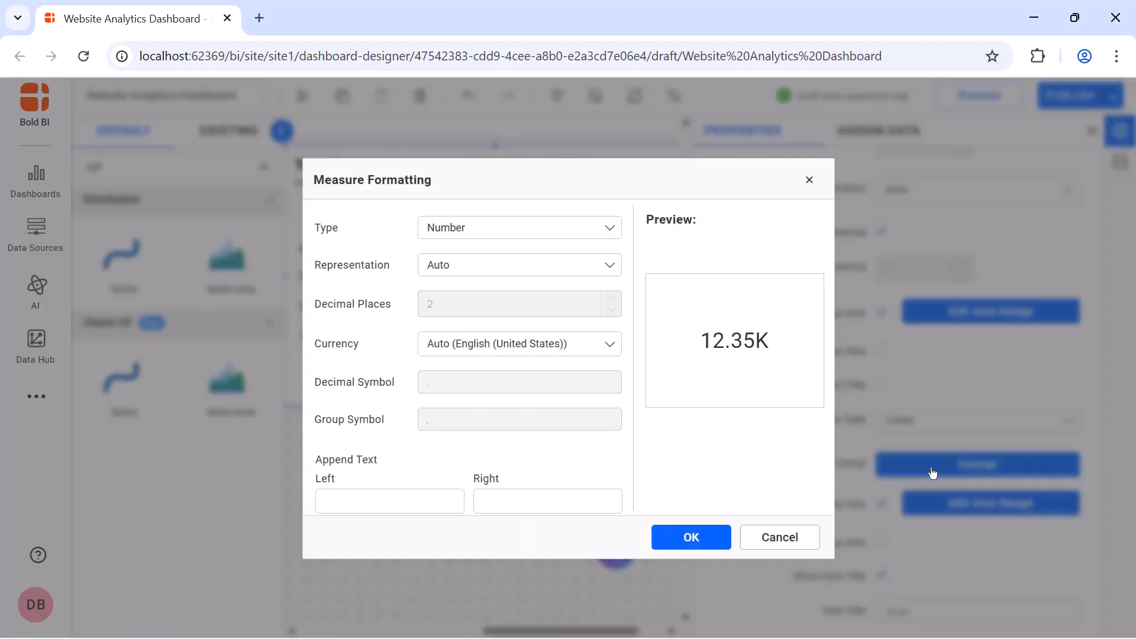
pyautogui.click(591, 228)
pyautogui.click(589, 285)
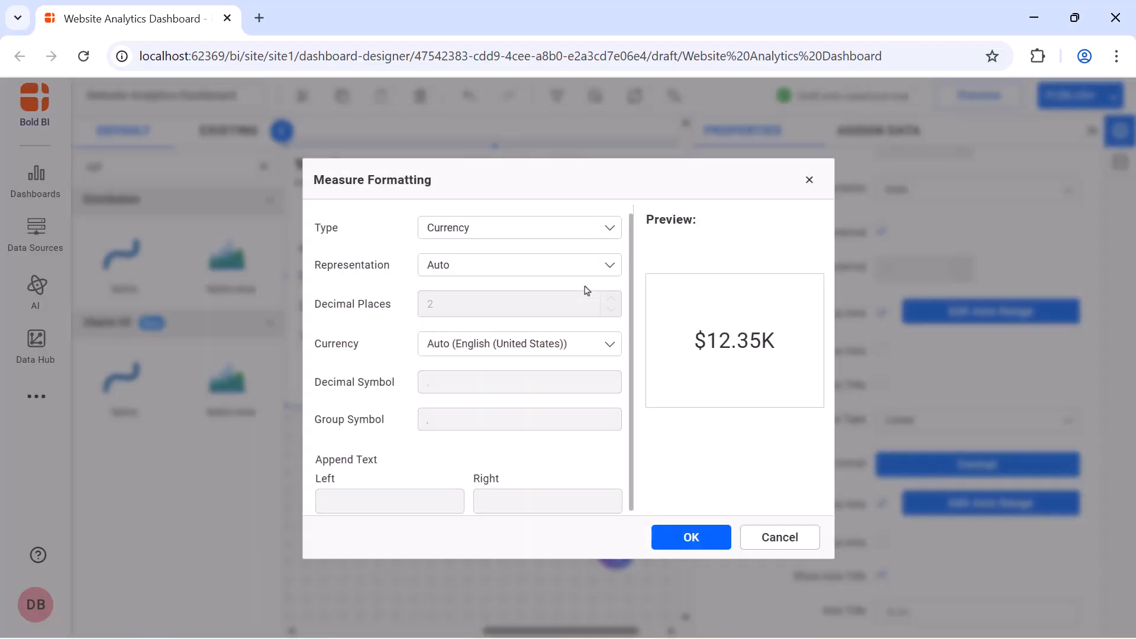
pyautogui.click(688, 535)
# Recolor the Amount columns orange and the AOV spline crimson pink.
pyautogui.click(890, 343)
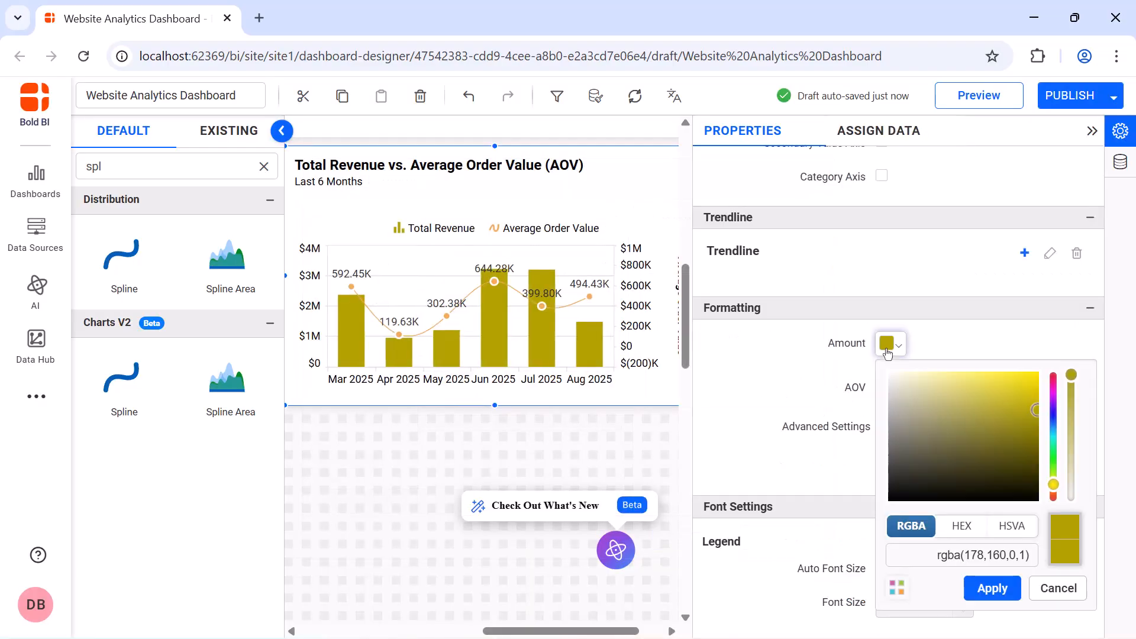
pyautogui.click(1054, 494)
pyautogui.click(1015, 381)
pyautogui.click(992, 588)
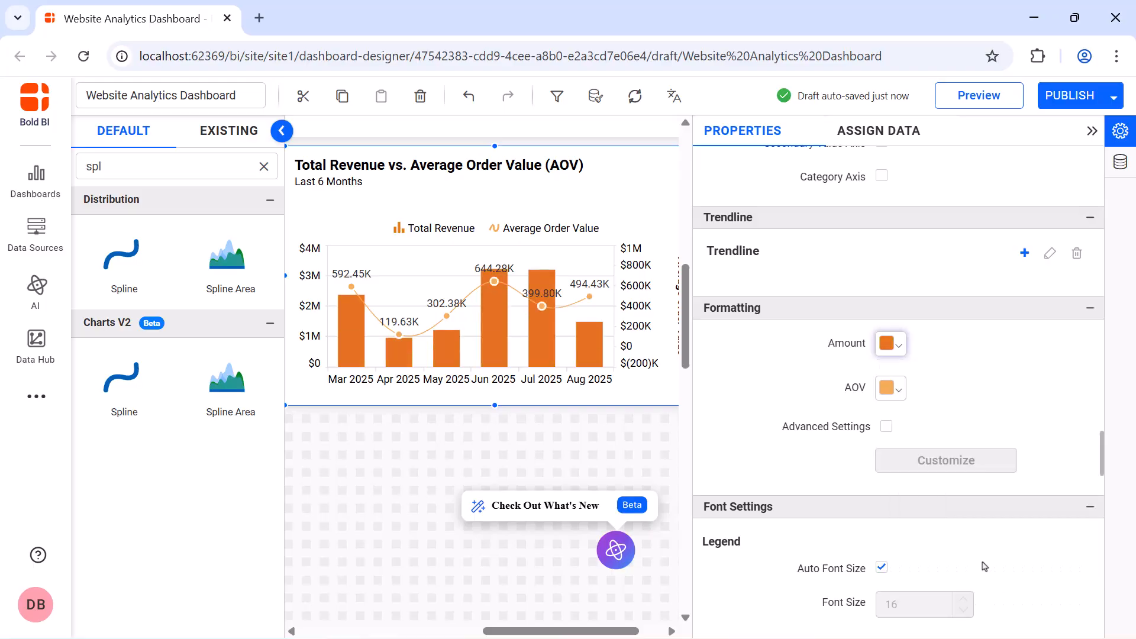
pyautogui.click(890, 387)
pyautogui.click(1052, 147)
pyautogui.click(1021, 149)
pyautogui.click(1000, 351)
# Turn off auto font size for the combination chart's title, set the title font size to 16, and close the chart's settings.
pyautogui.scroll(-5, 883, 332)
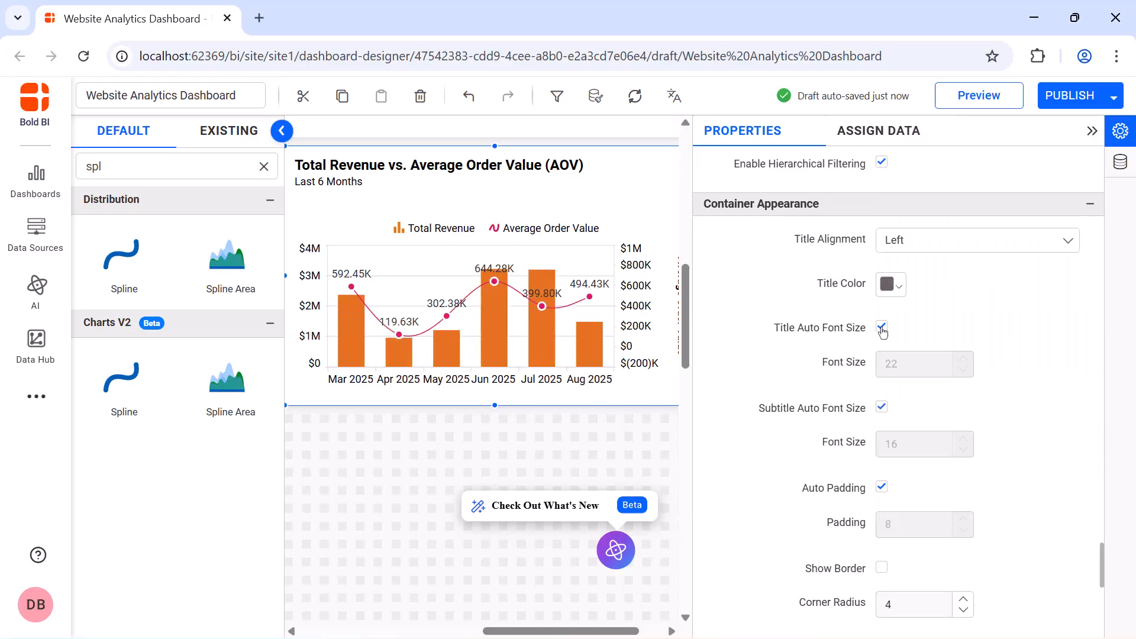
pyautogui.click(882, 329)
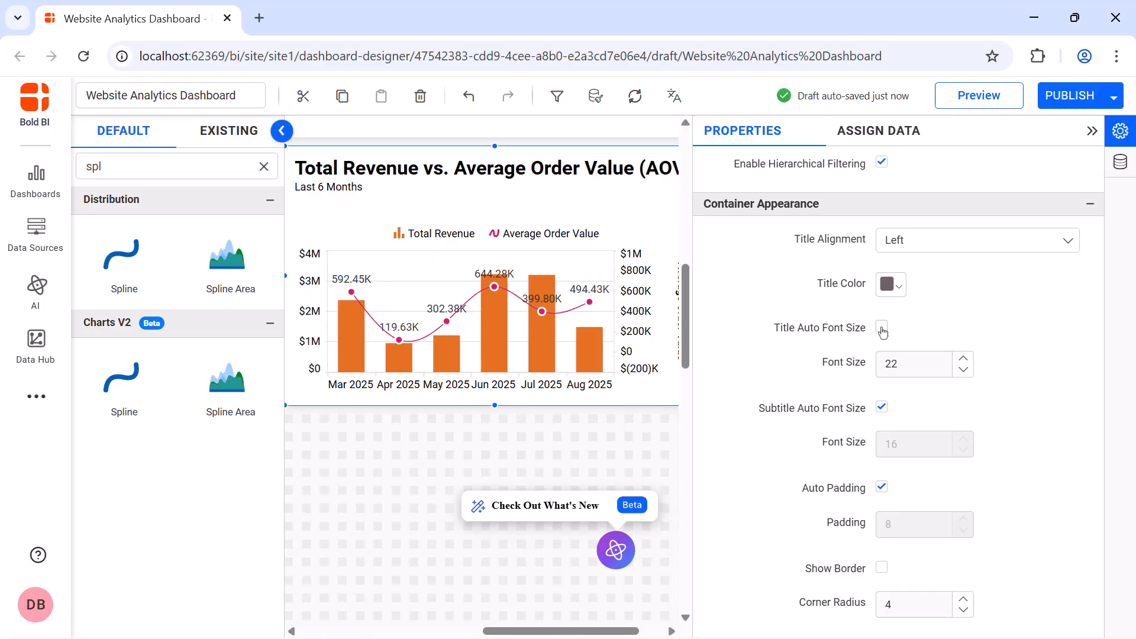
pyautogui.doubleClick(915, 359)
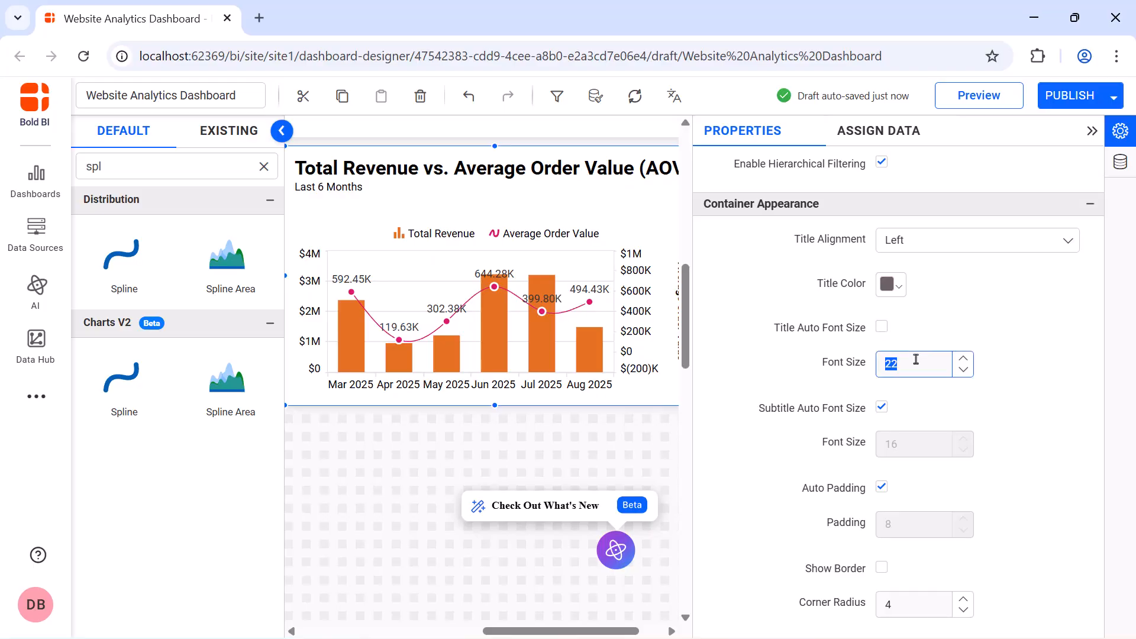
pyautogui.write('16')
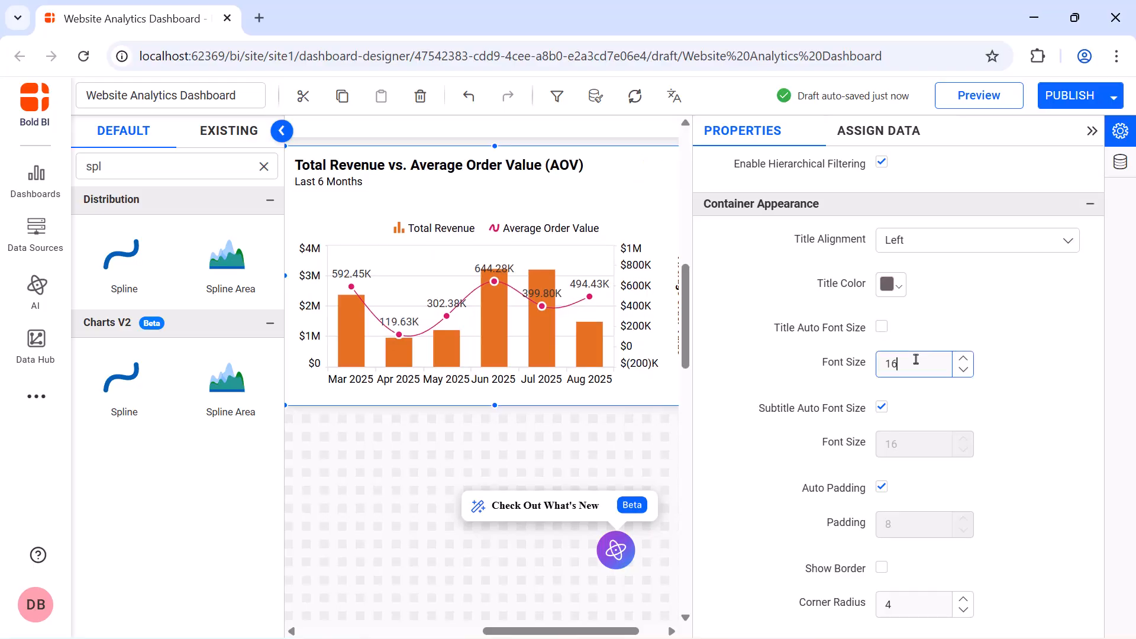
pyautogui.click(1091, 131)
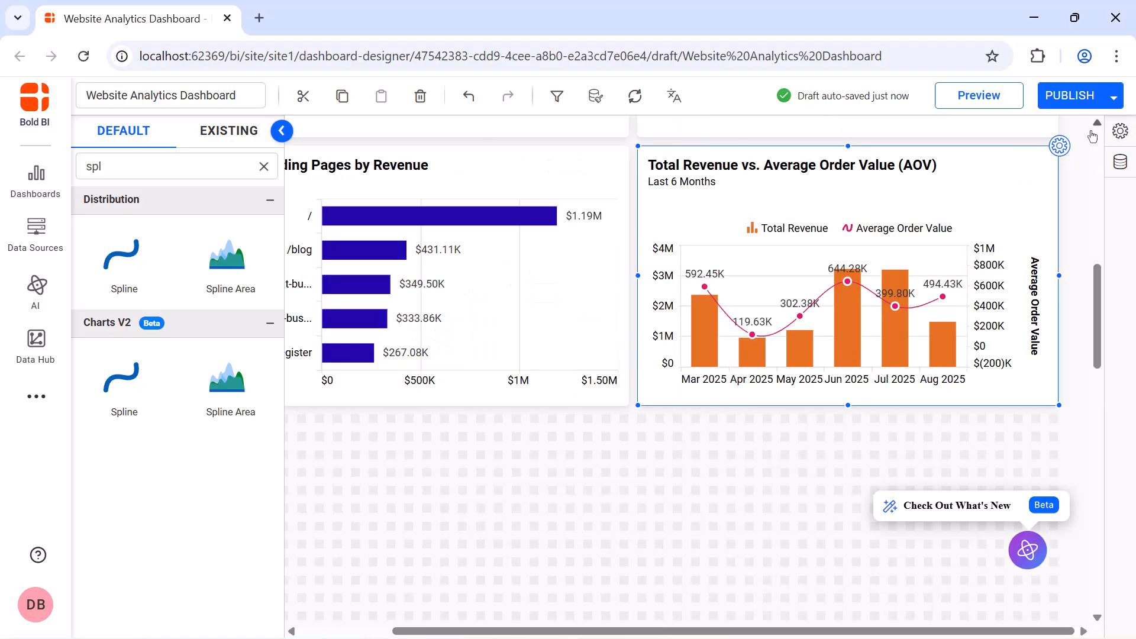
# Search the widgets for "pie", add a Pie chart below the bar chart, and enlarge it to match the bar chart's width.
pyautogui.click(264, 166)
pyautogui.write('pi')
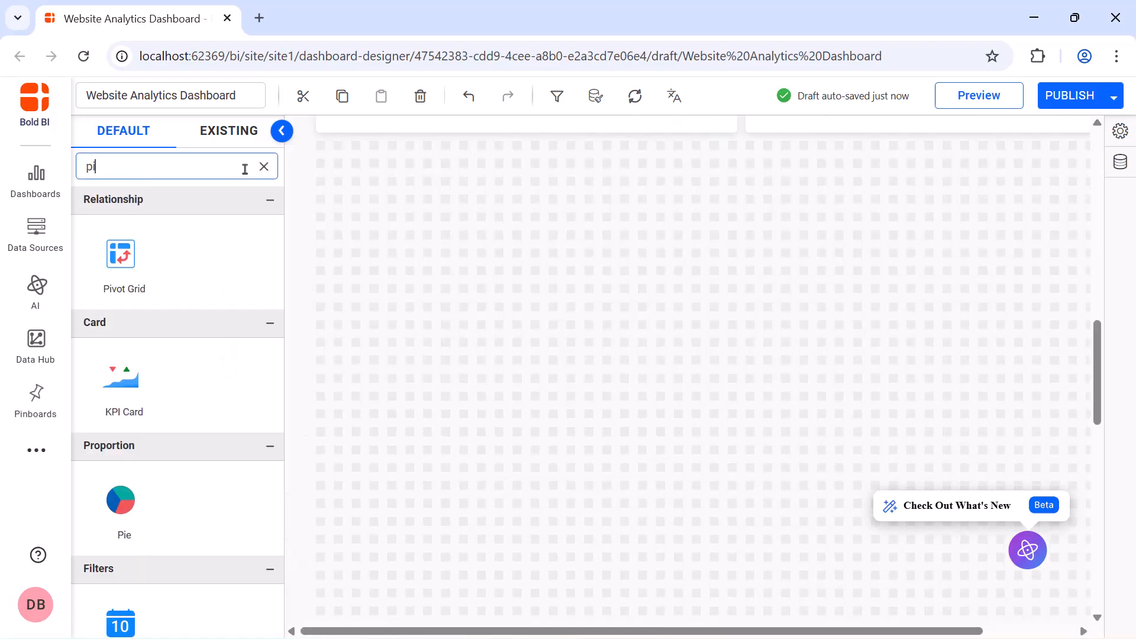
pyautogui.write('e')
pyautogui.click(121, 254)
pyautogui.moveTo(415, 240); pyautogui.dragTo(729, 376)
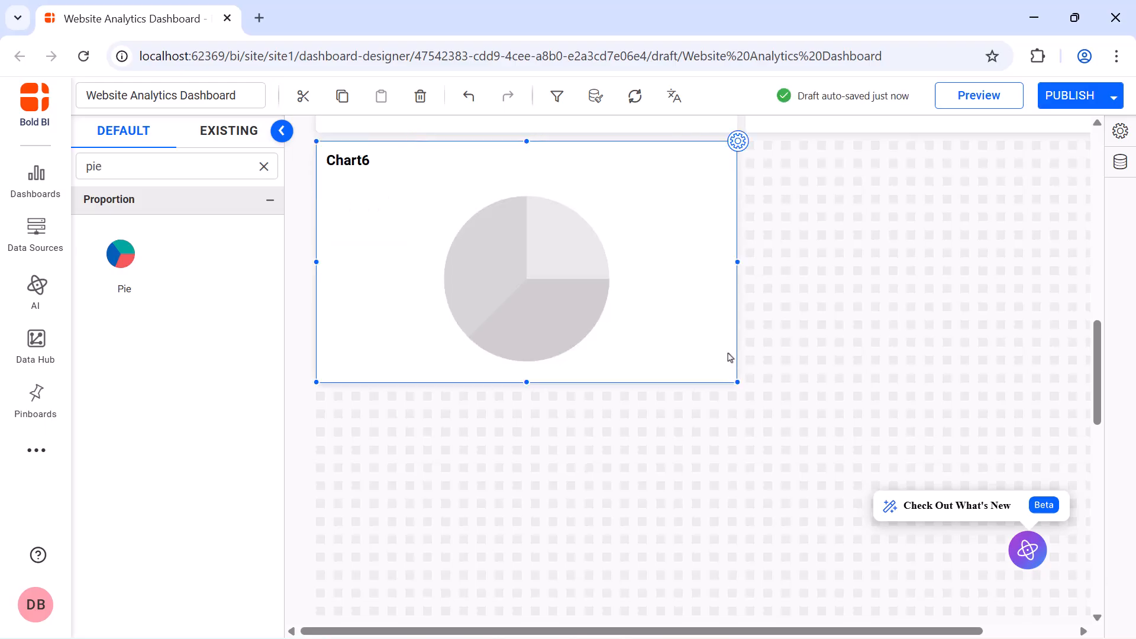
# Rename the new pie chart as "Sessions by Traffic Source".
pyautogui.click(740, 148)
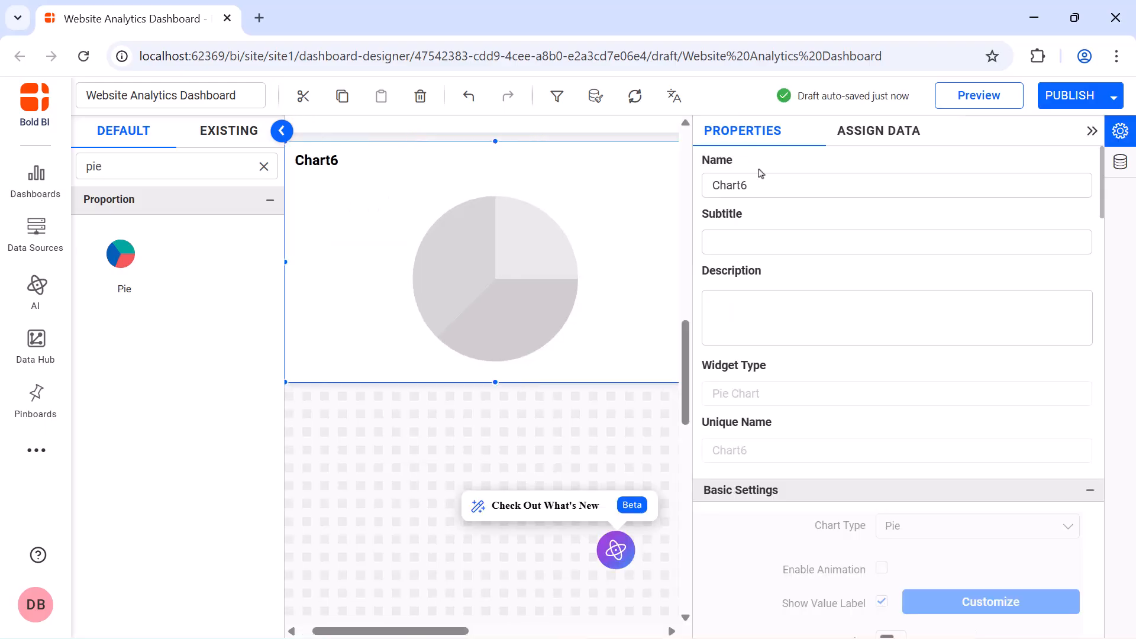
pyautogui.click(769, 187)
pyautogui.hotkey('ctrl', 'a')
pyautogui.write('Sessions by Traffic Source')
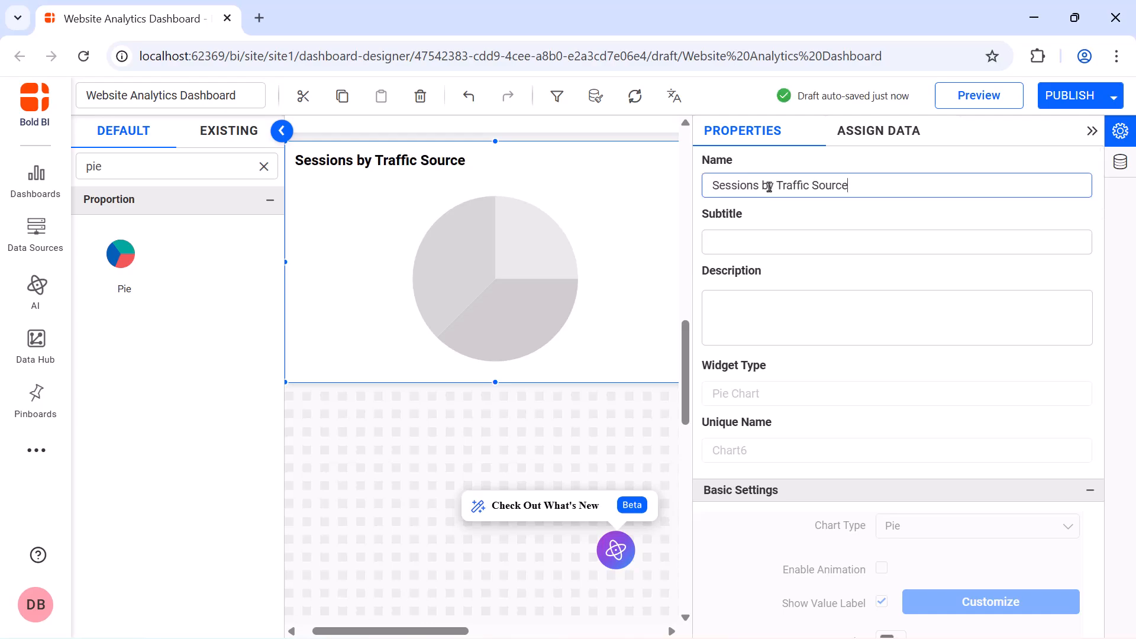
# Switch the pie chart's data source to GA_Channel_Stripes_Payouts_Datasource.
pyautogui.click(914, 141)
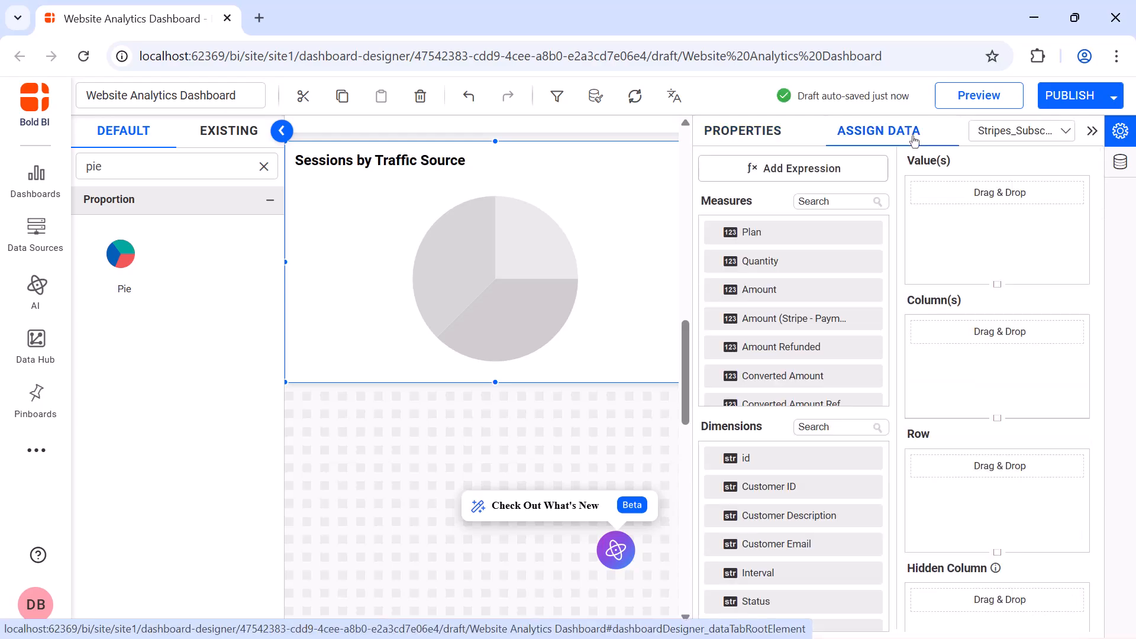
pyautogui.click(1023, 138)
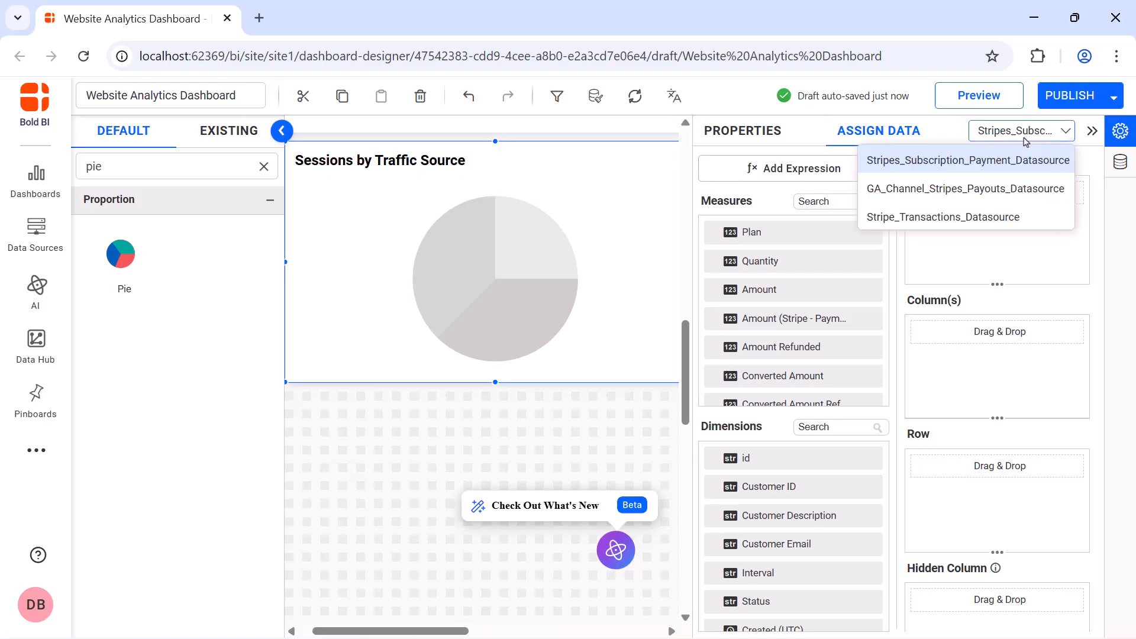
pyautogui.click(1025, 188)
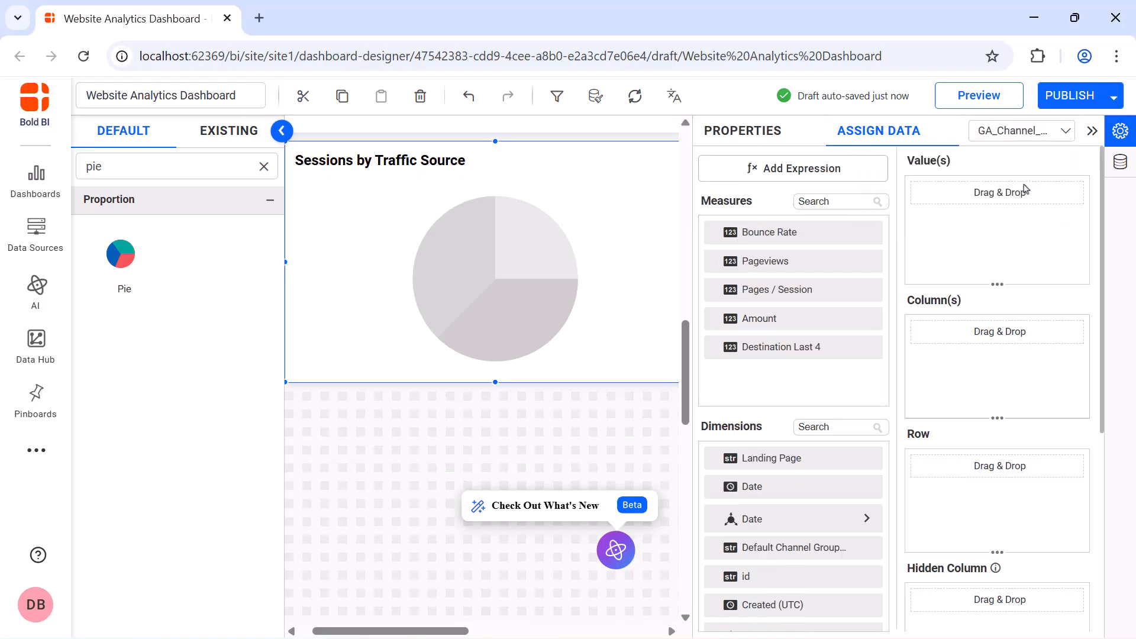
# Assign the Pages / Session measure as the pie chart's value and rename it "Percentage".
pyautogui.moveTo(864, 291); pyautogui.dragTo(941, 246)
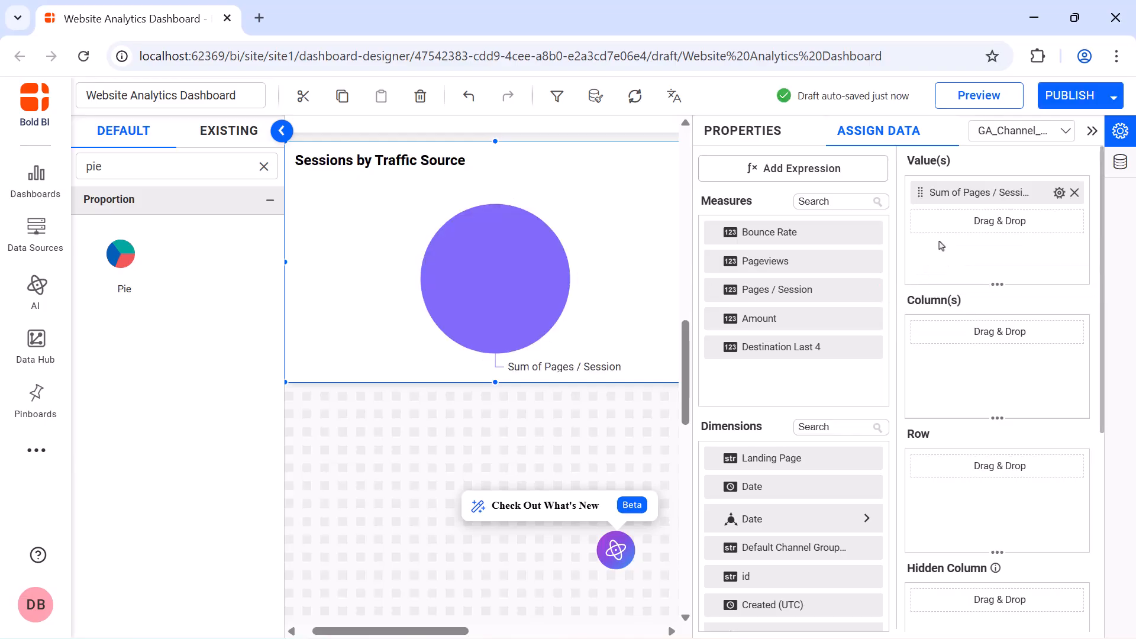
pyautogui.click(1059, 192)
pyautogui.click(984, 221)
pyautogui.write('Percentage')
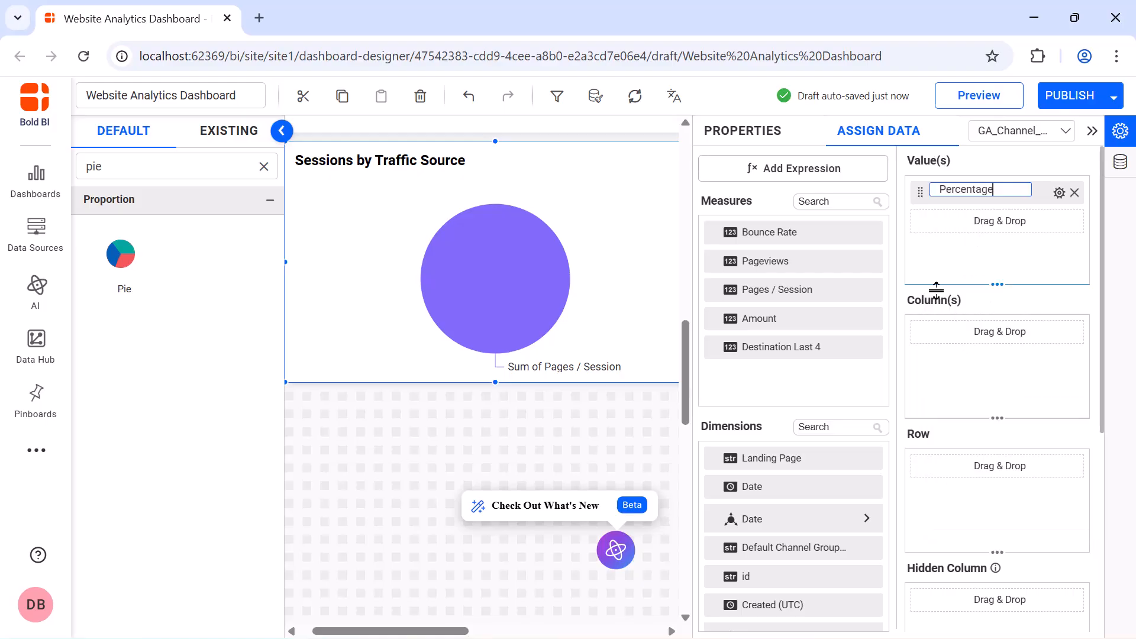
pyautogui.press('Return')
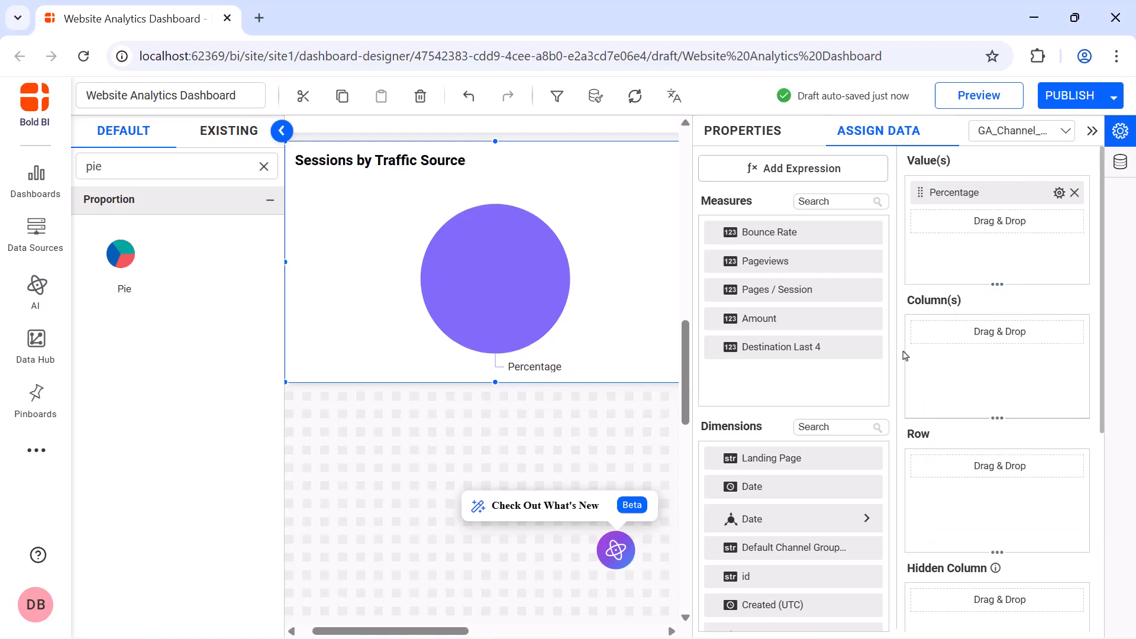
# Assign the Default Channel Grouping dimension as the pie chart's column and rename it "Traffic Source".
pyautogui.moveTo(791, 549); pyautogui.dragTo(947, 386)
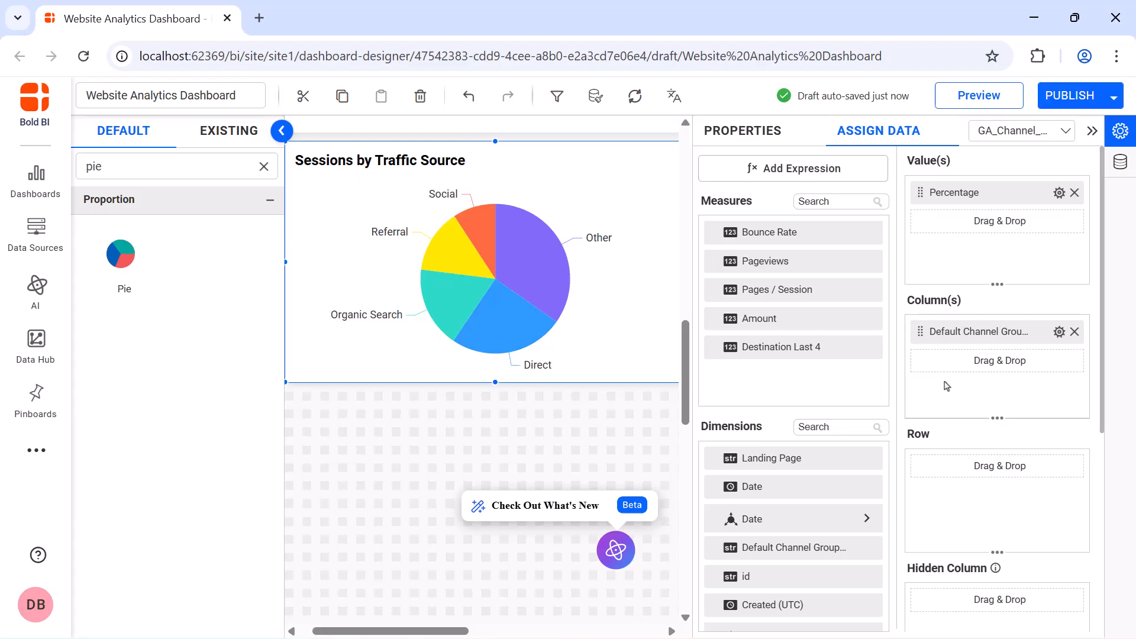
pyautogui.click(1059, 331)
pyautogui.click(1048, 362)
pyautogui.write('Traffic Source')
pyautogui.press('Return')
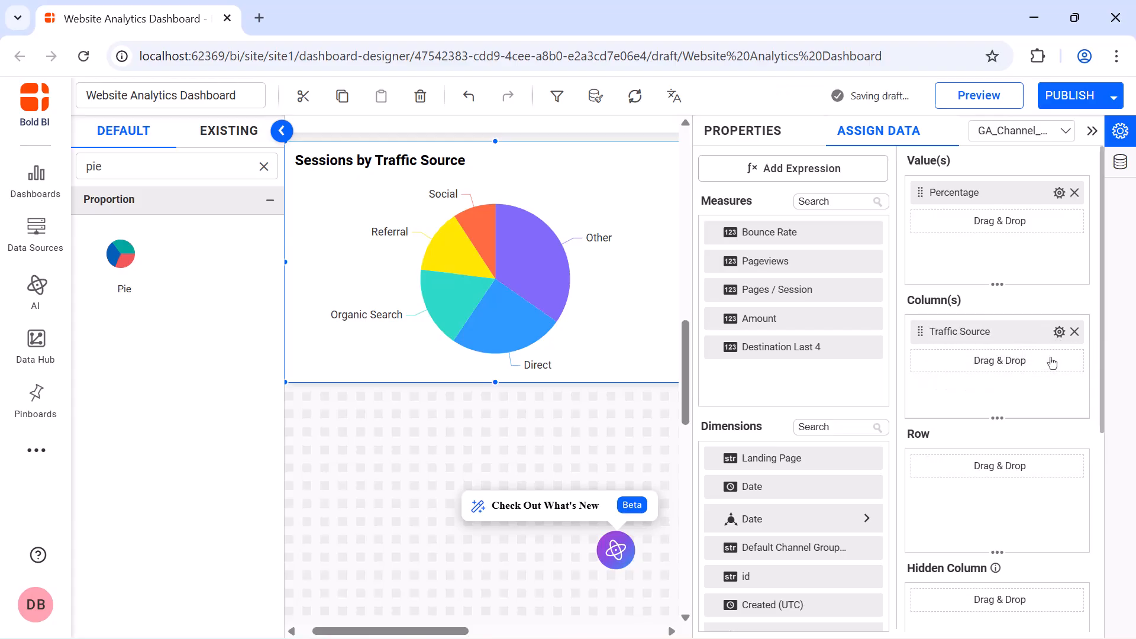
# Set the pie chart's data labels to show Percentage.
pyautogui.click(757, 132)
pyautogui.scroll(-5, 931, 373)
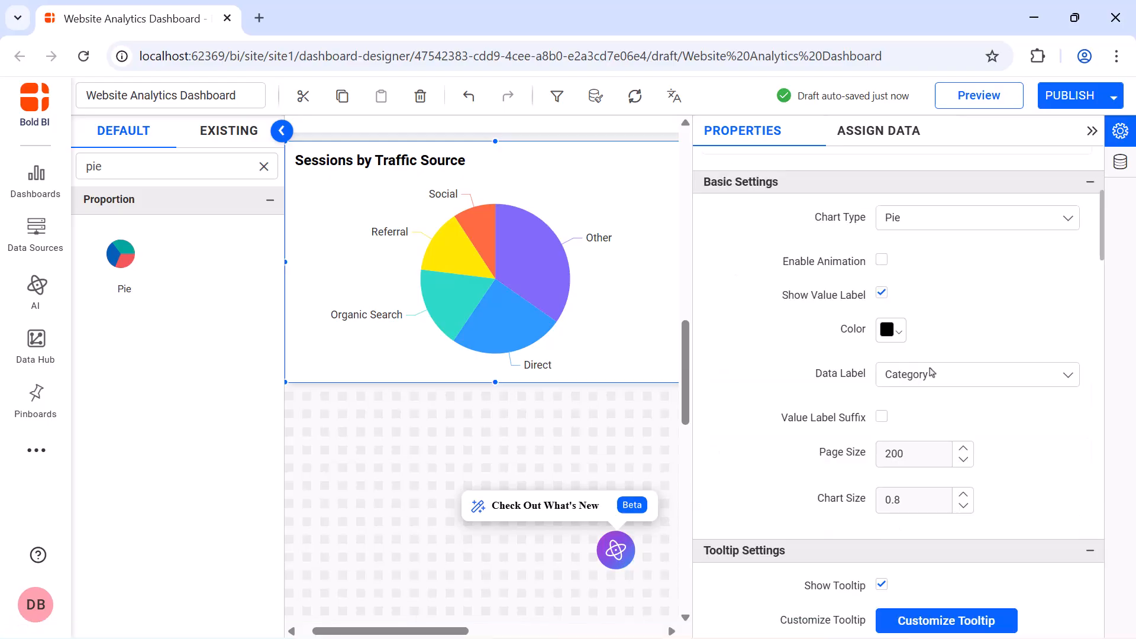
pyautogui.click(931, 372)
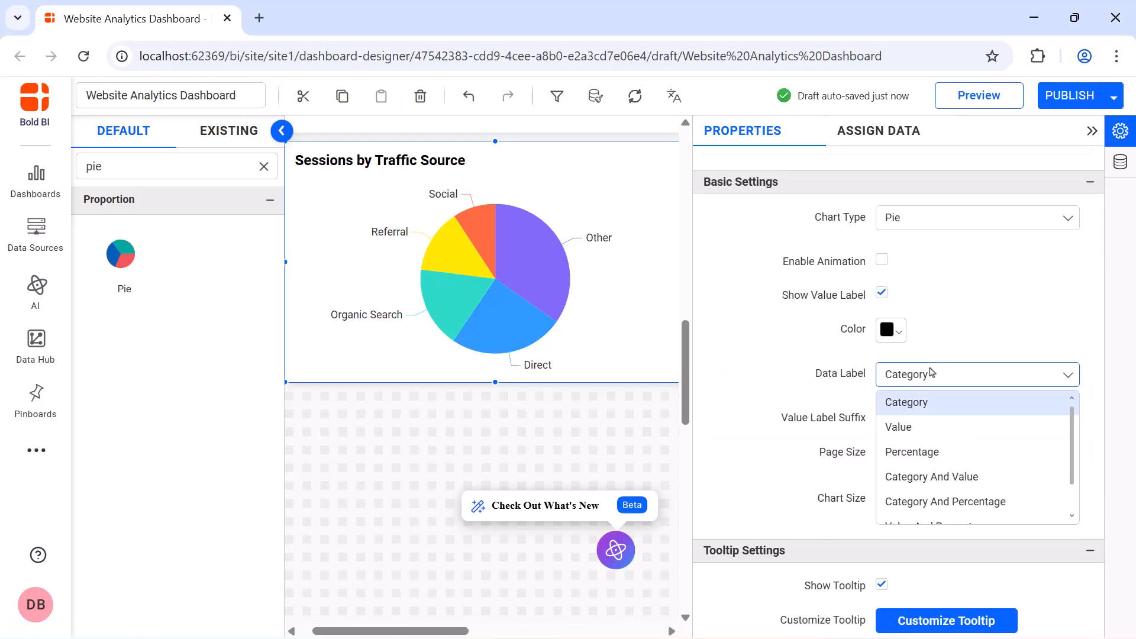
pyautogui.click(926, 453)
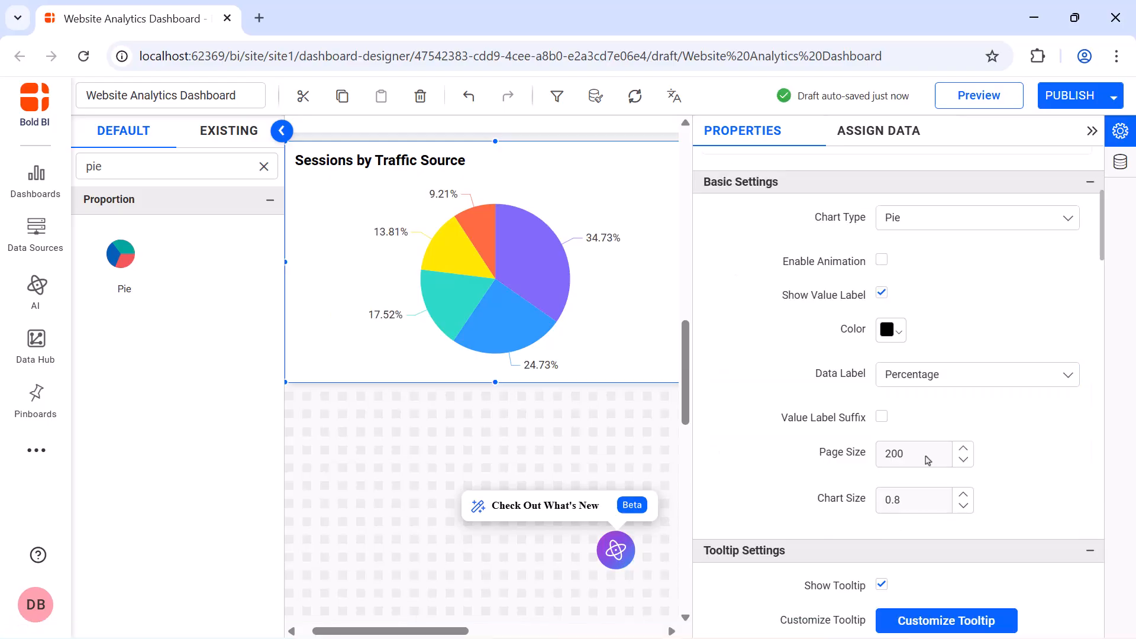
# Show the pie chart's legend with its position set to Top and its shape set to Series Type.
pyautogui.scroll(-10, 905, 343)
pyautogui.click(881, 220)
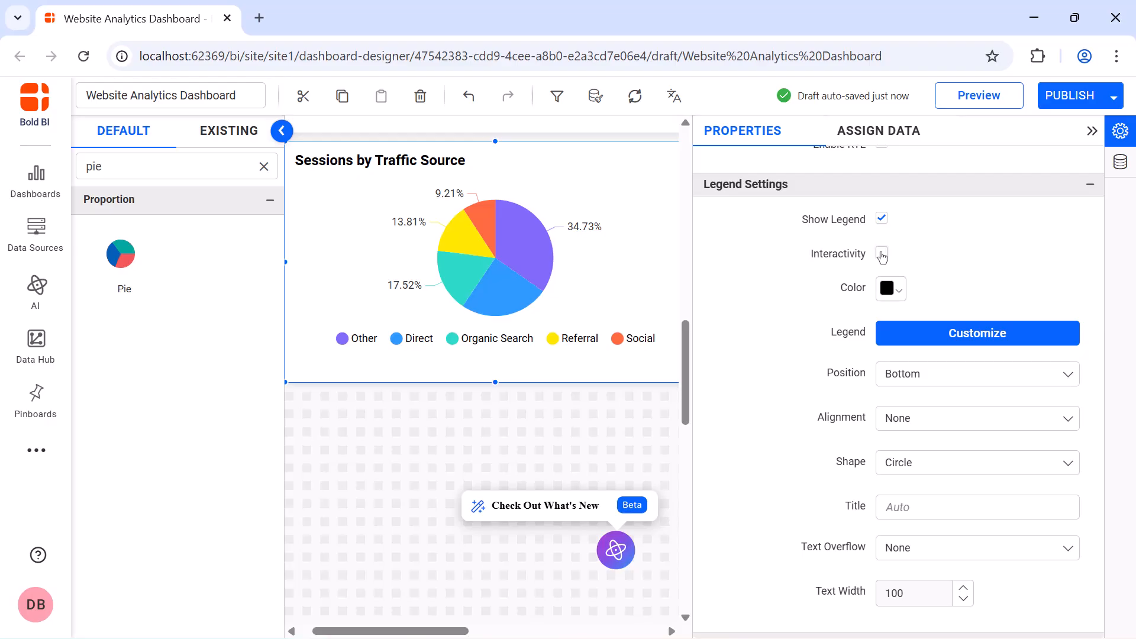
pyautogui.click(955, 388)
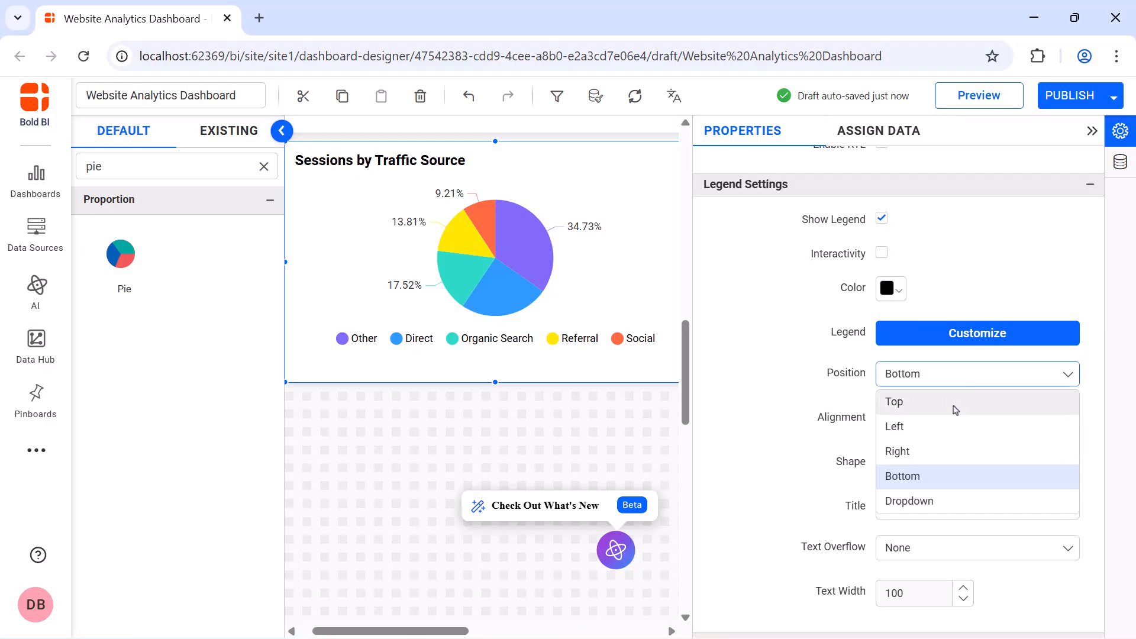
pyautogui.click(955, 403)
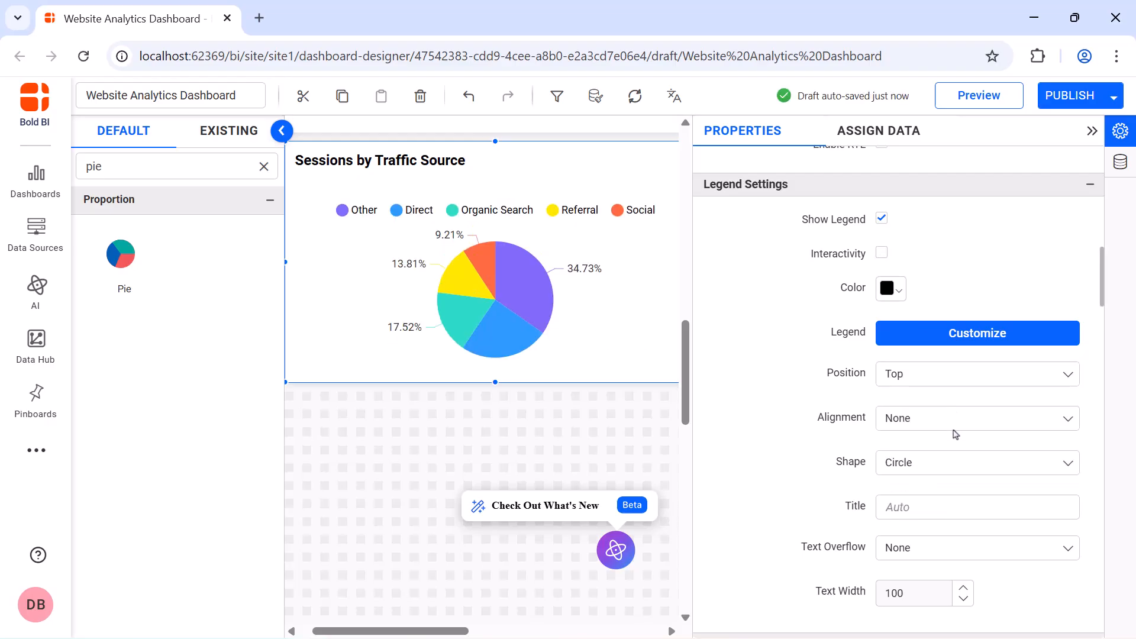
pyautogui.click(955, 463)
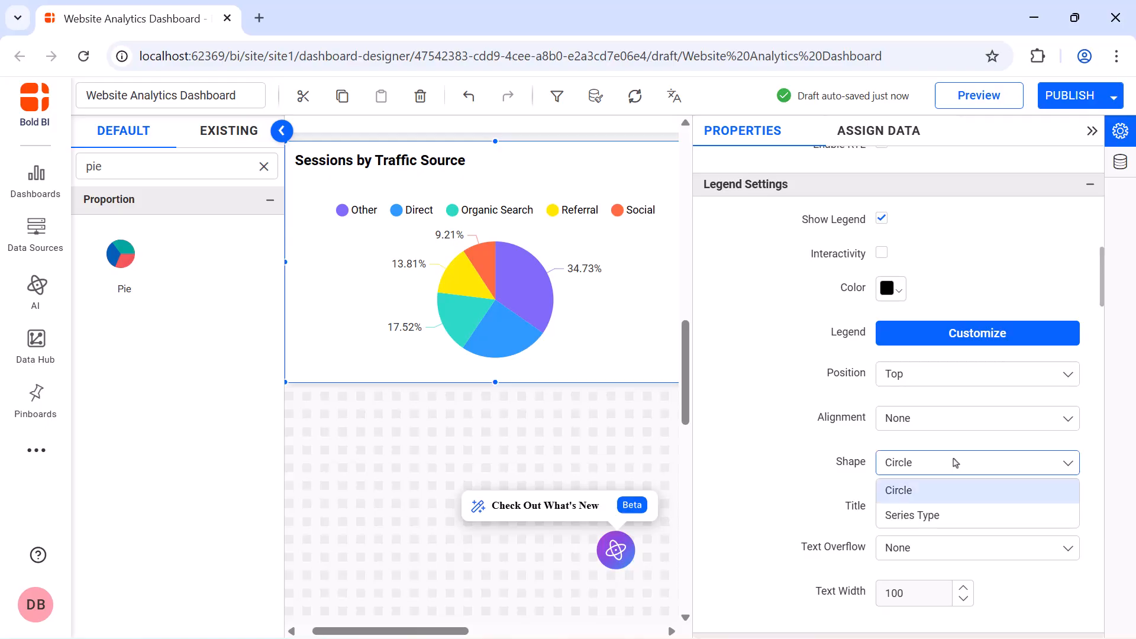
pyautogui.click(955, 510)
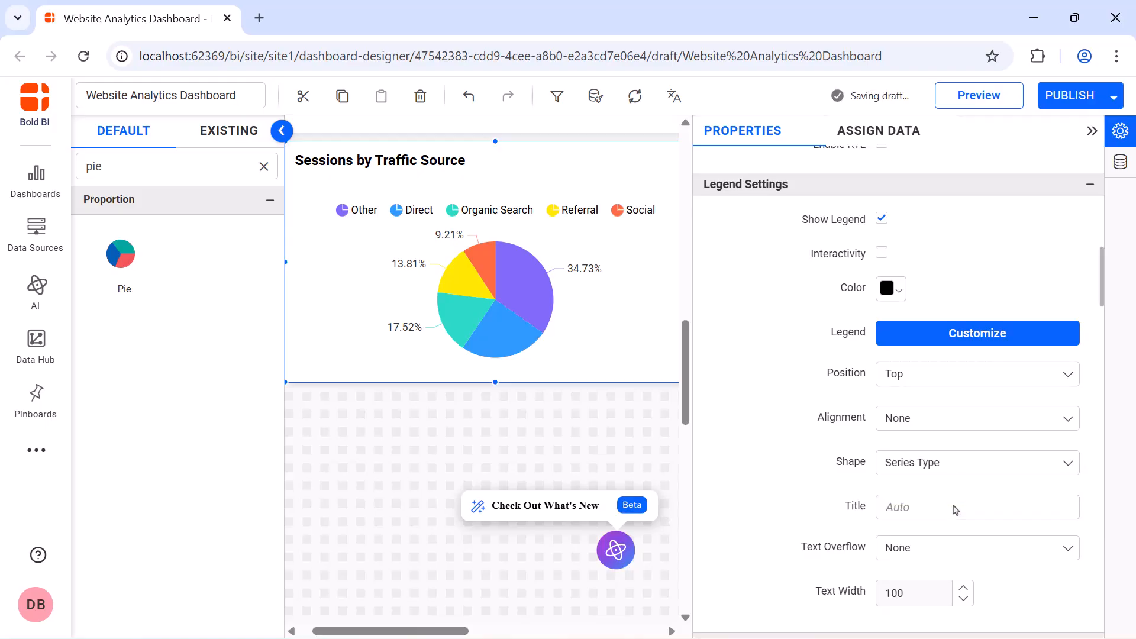
# Enable the advanced settings of the pie chart's series palette.
pyautogui.scroll(-8, 886, 287)
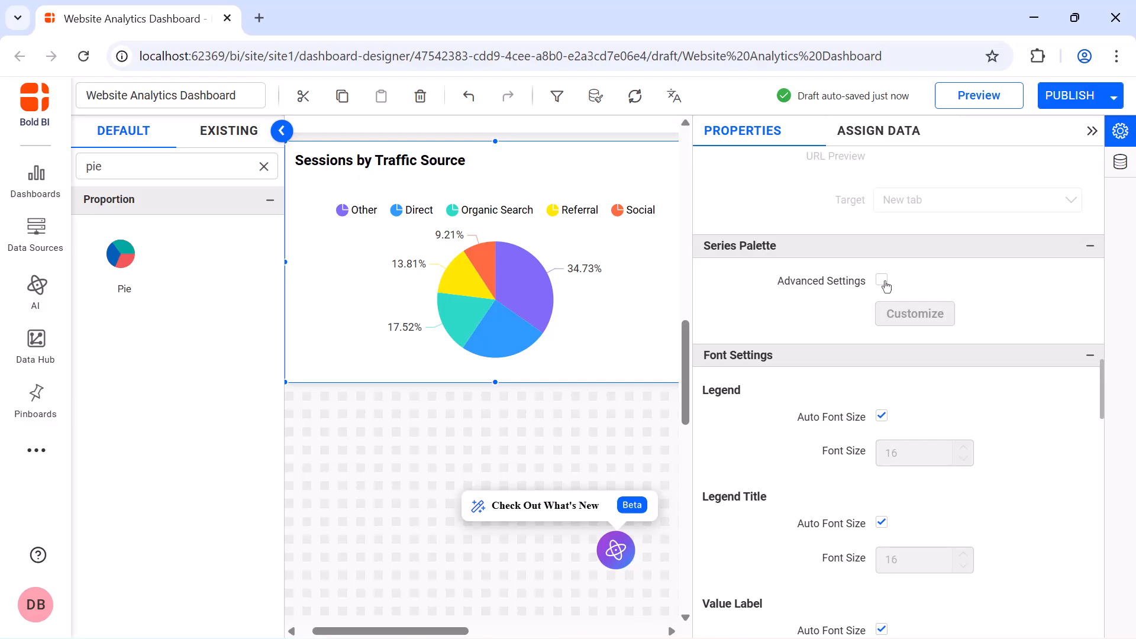
pyautogui.click(881, 281)
pyautogui.click(755, 600)
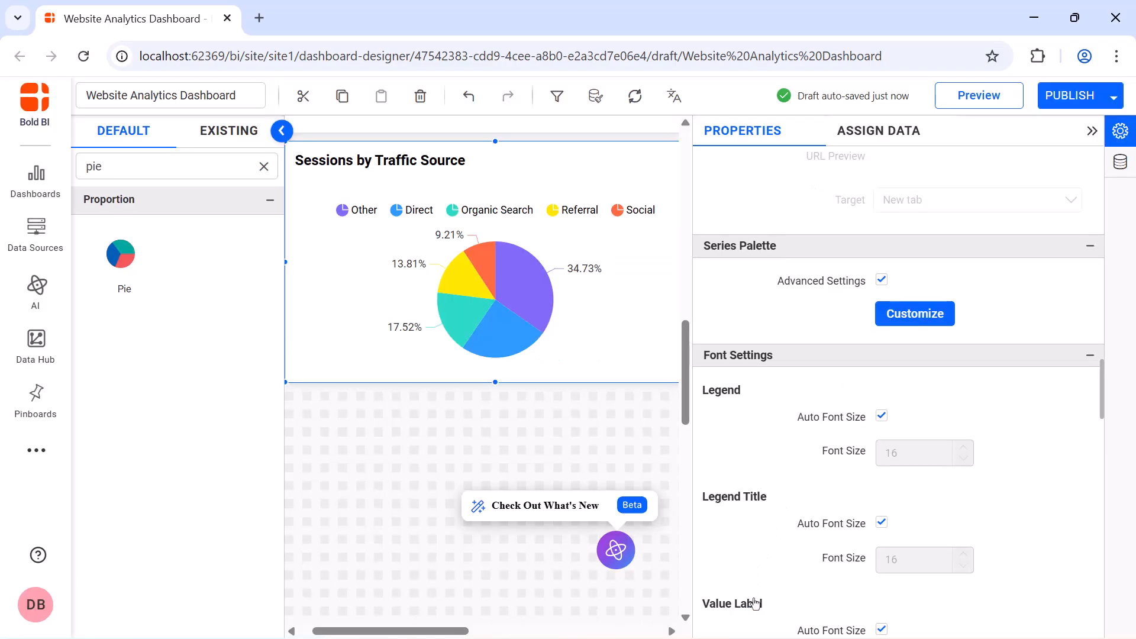
# Turn off auto font size for the pie chart's legend and set the legend font size to 12.
pyautogui.scroll(-2, 880, 317)
pyautogui.click(881, 314)
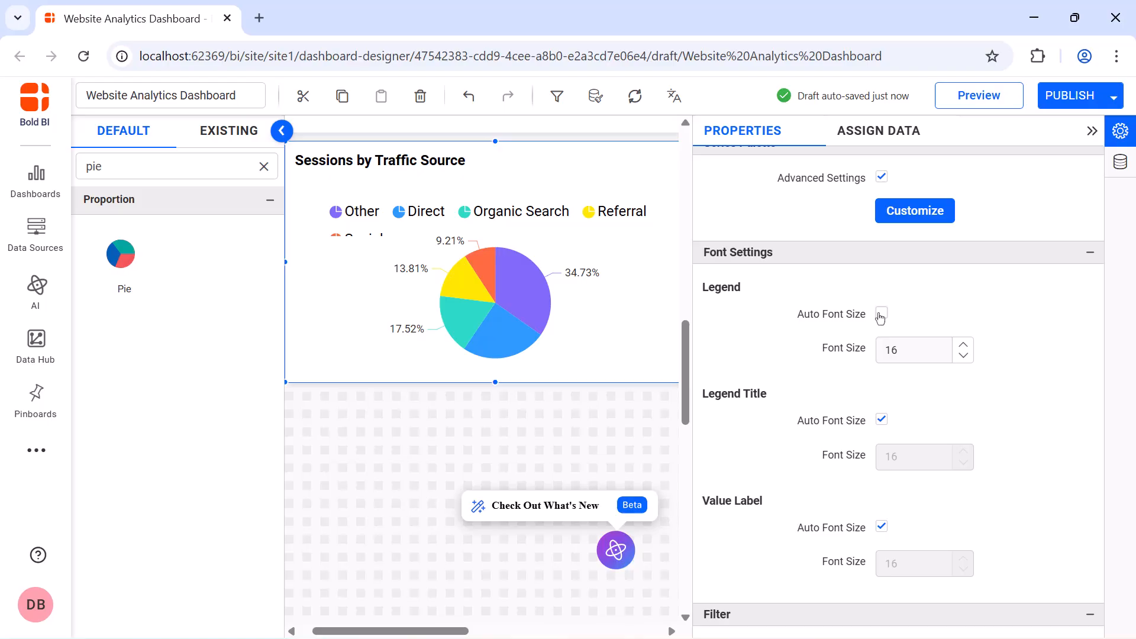
pyautogui.click(905, 346)
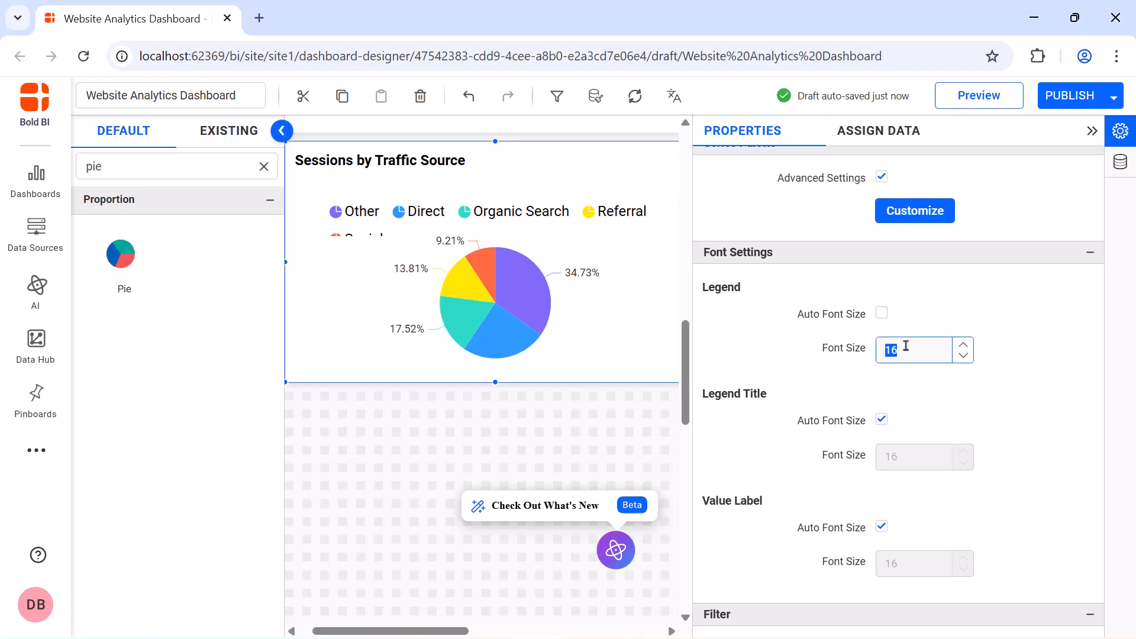
pyautogui.write('12')
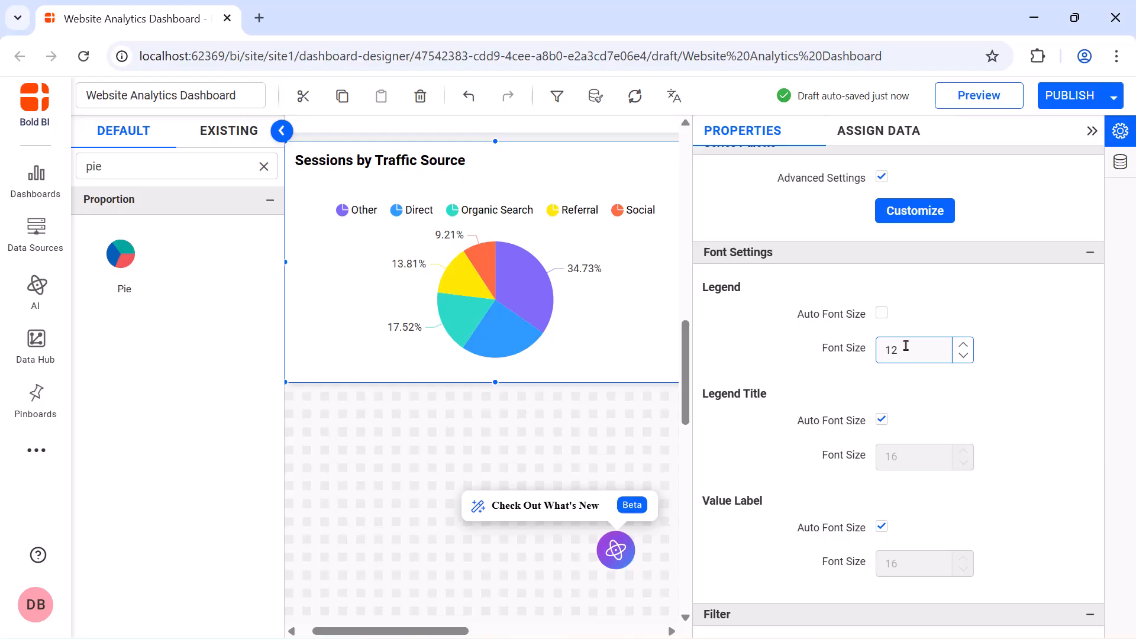
# Turn off auto font size for the pie chart's title, set the title font size to 16, and close the chart's settings.
pyautogui.scroll(-8, 887, 325)
pyautogui.click(882, 314)
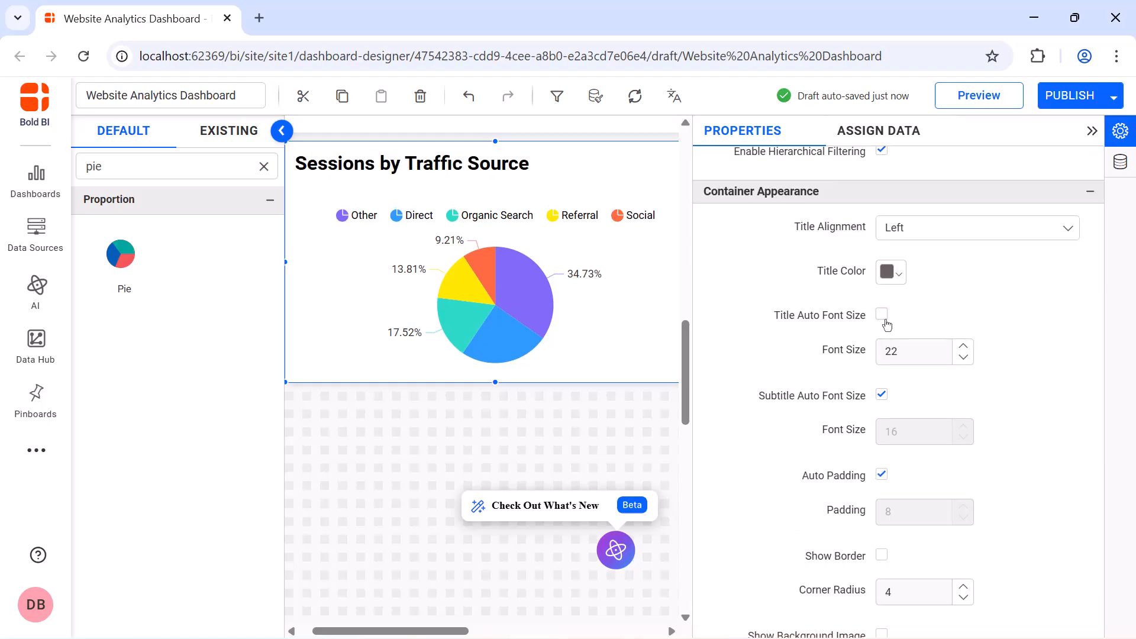
pyautogui.doubleClick(896, 350)
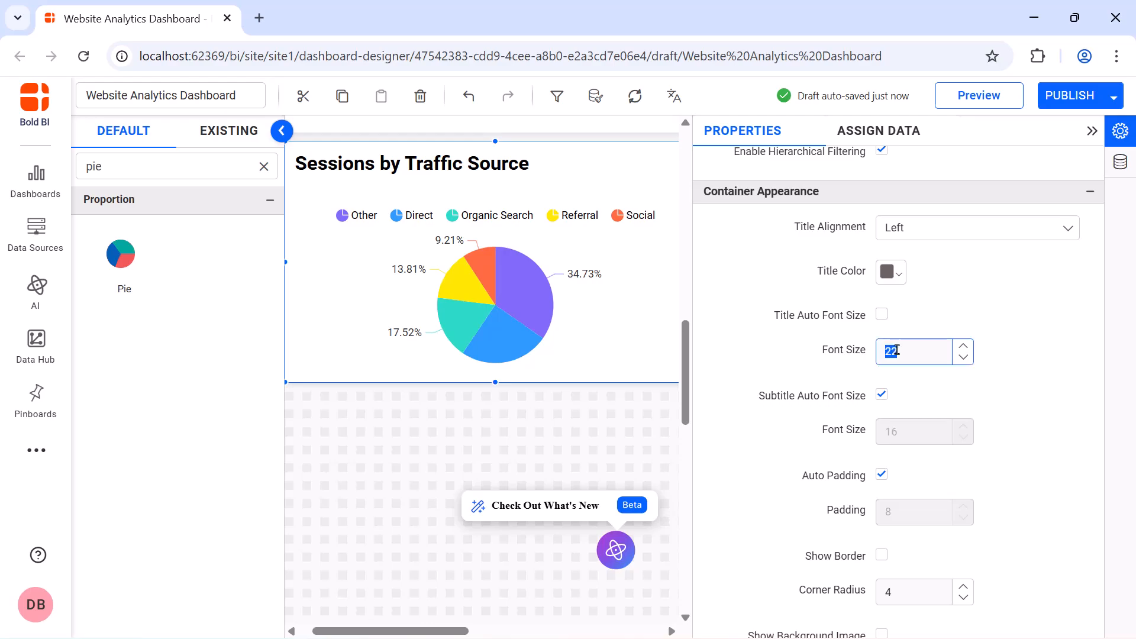
pyautogui.write('16')
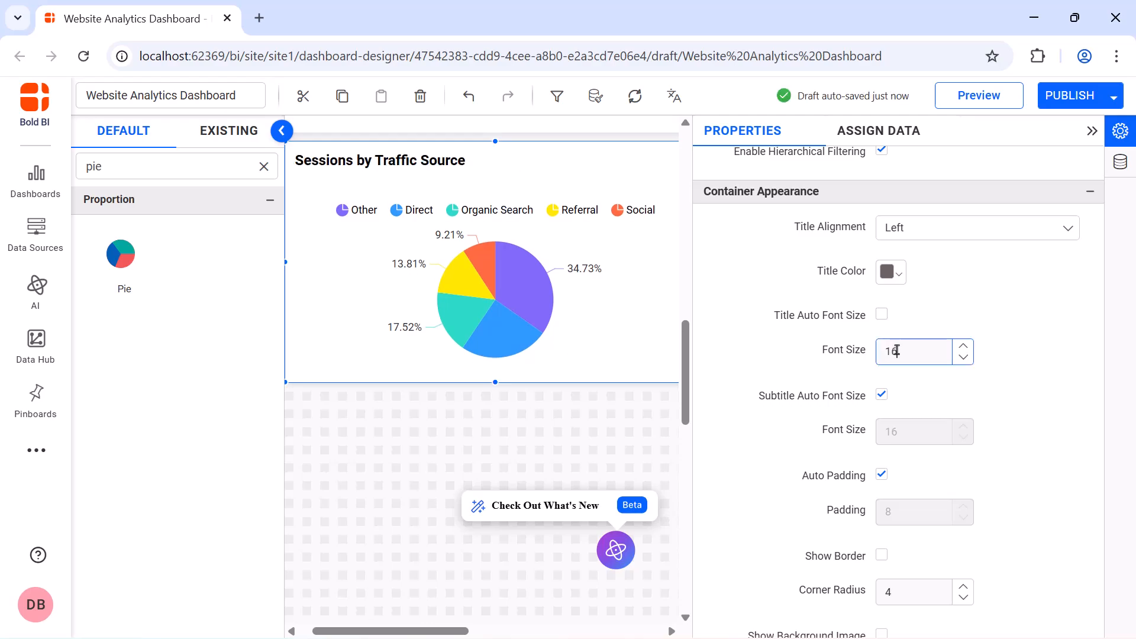
pyautogui.click(1089, 138)
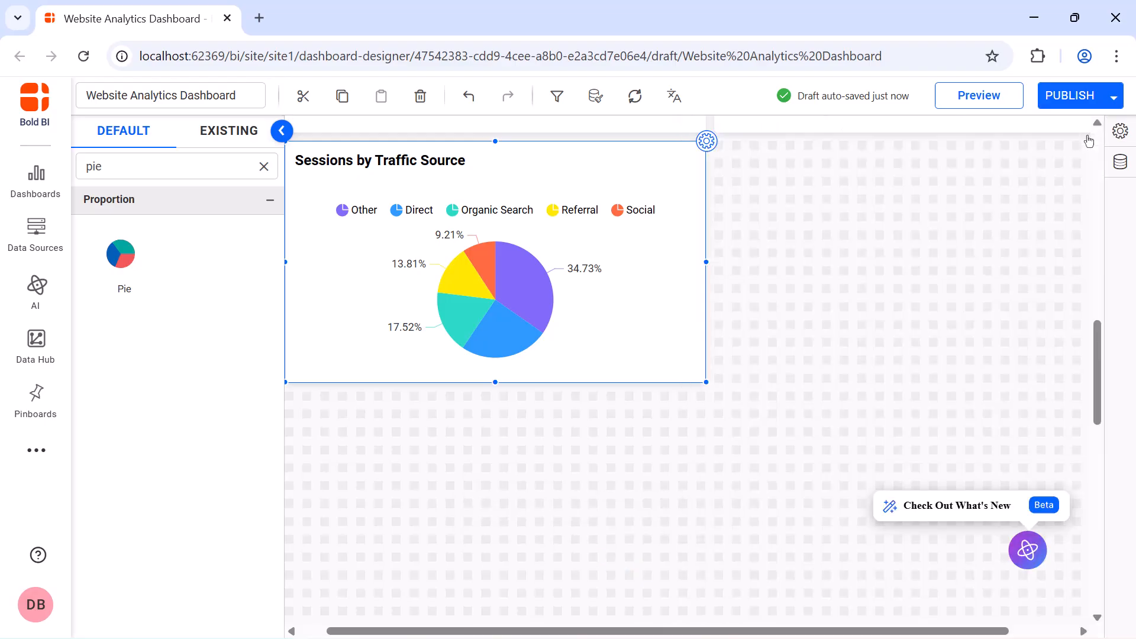
# Search the widgets for "area", add an Area chart to the right of the pie chart, and enlarge it to match the pie chart's size.
pyautogui.click(264, 166)
pyautogui.click(236, 168)
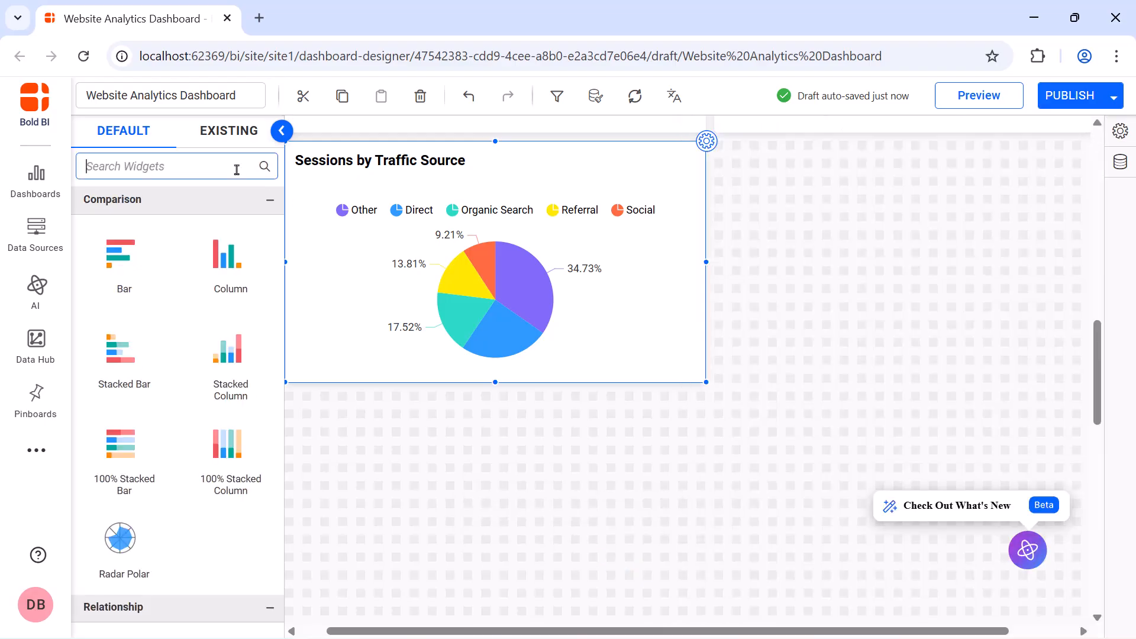
pyautogui.write('area')
pyautogui.moveTo(122, 284); pyautogui.dragTo(717, 145)
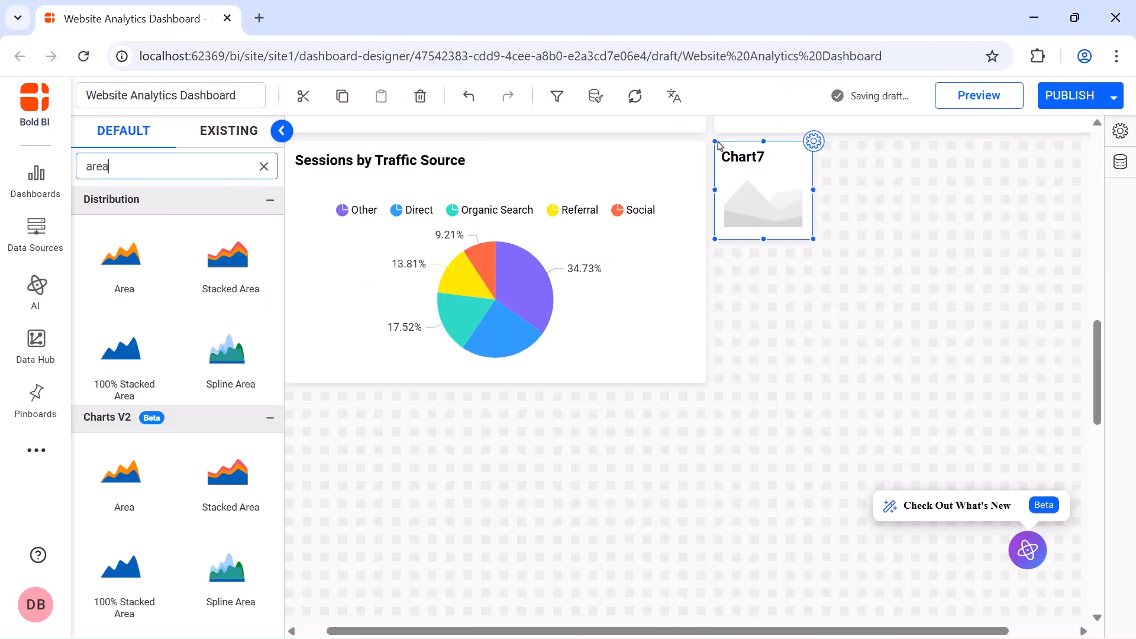
pyautogui.moveTo(870, 270); pyautogui.dragTo(1048, 370)
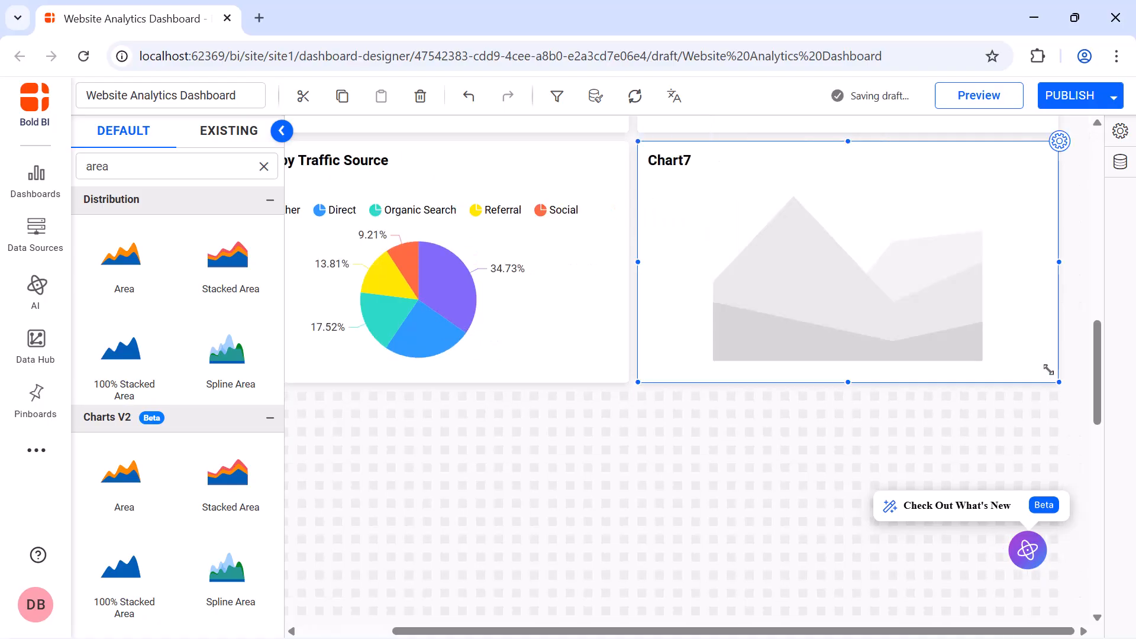
# Name the area chart "Page Views and Sessions" and give it the subtitle "Last 6 Months".
pyautogui.click(1059, 142)
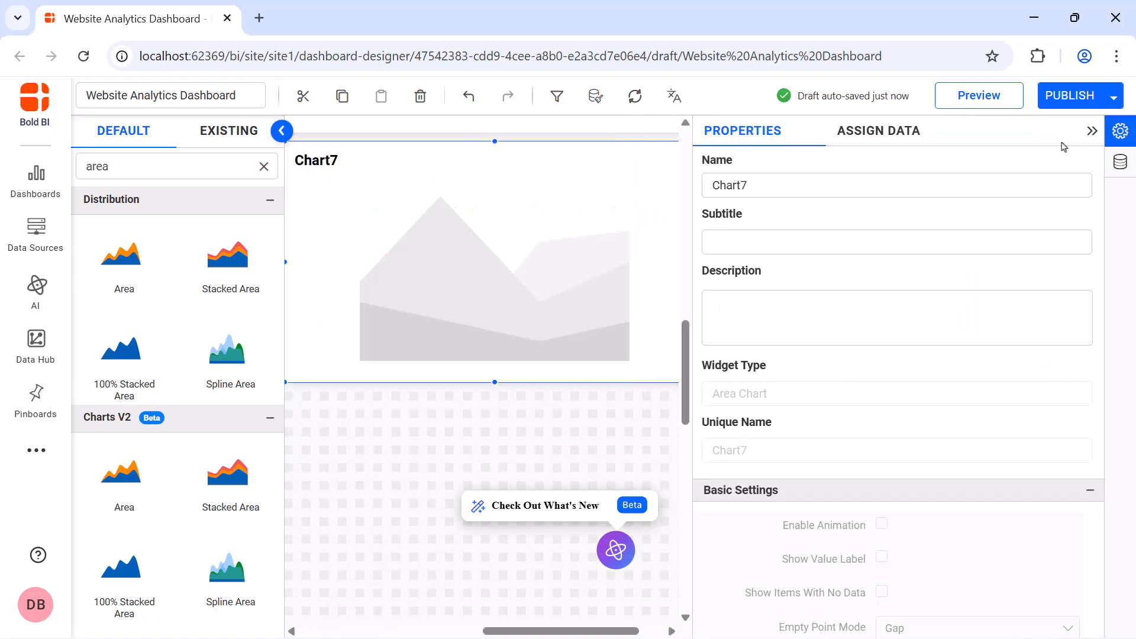
pyautogui.click(1047, 185)
pyautogui.hotkey('ctrl', 'a')
pyautogui.write('Page Views and Sessions')
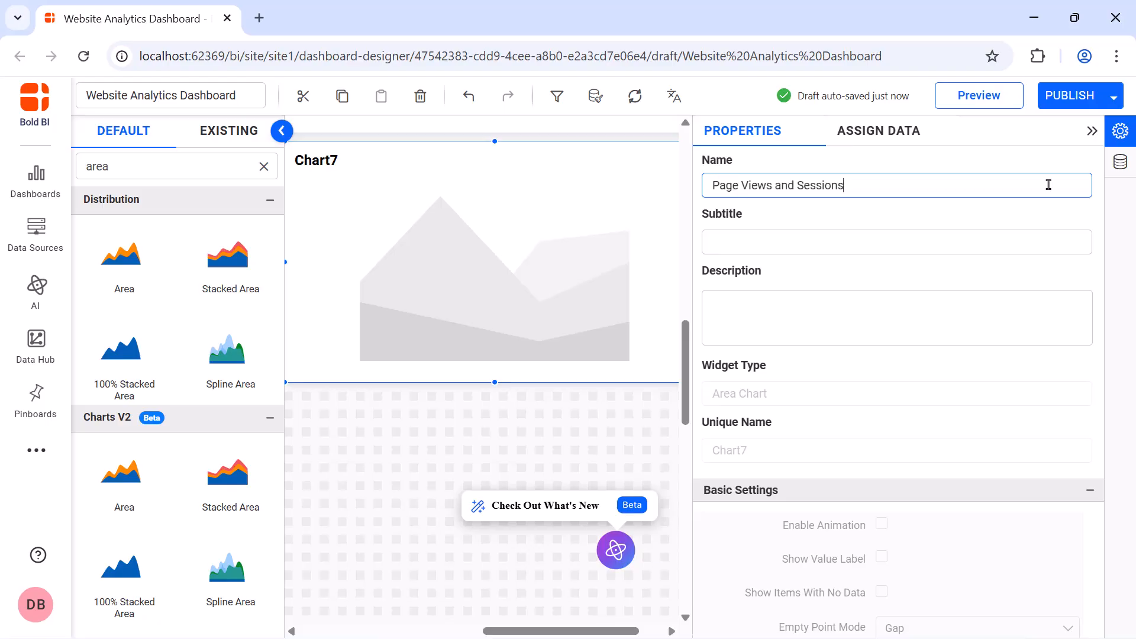
pyautogui.click(1054, 245)
pyautogui.write('Last 6 Months')
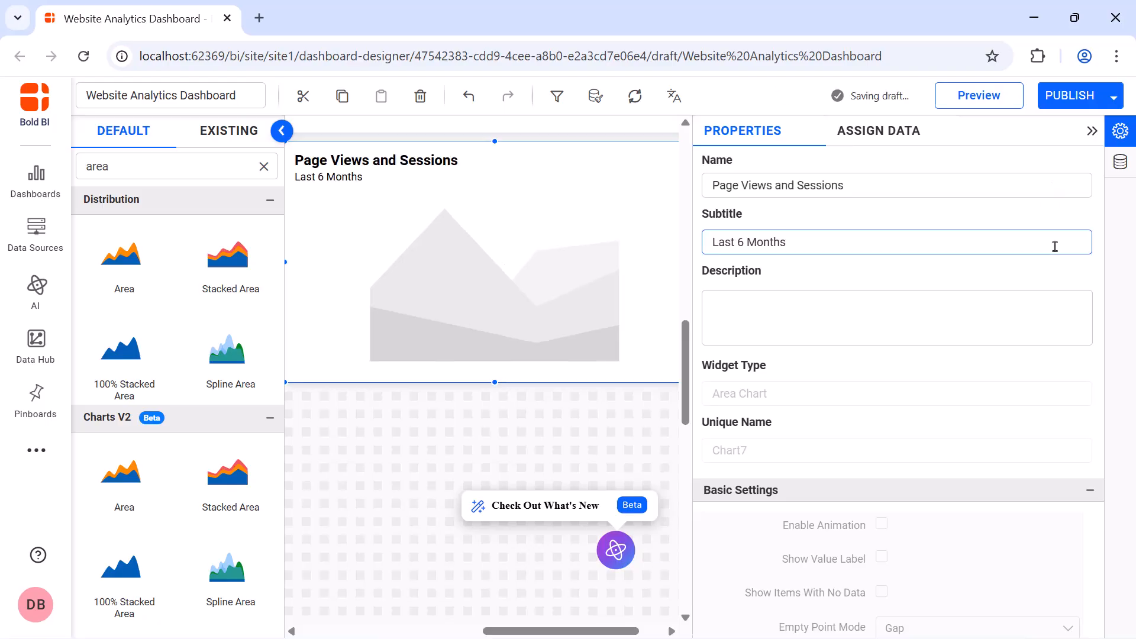
# Assign data from GA_Channel_Stripes_Payouts_Datasource to the area chart, adding Pageviews as a value renamed "Page Views".
pyautogui.click(890, 141)
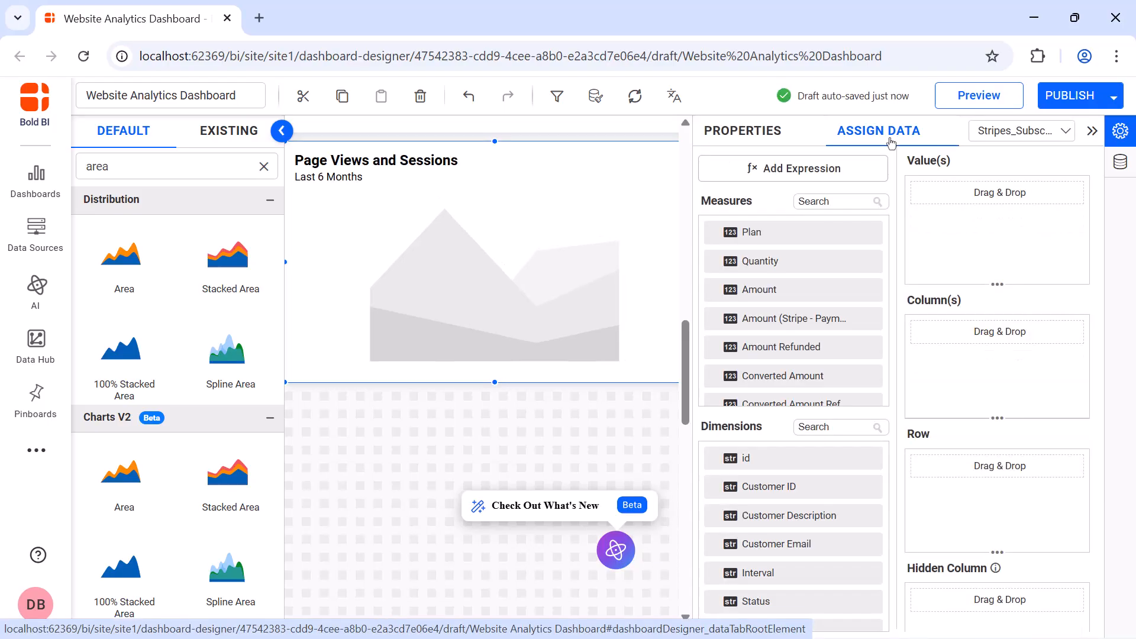
pyautogui.click(985, 128)
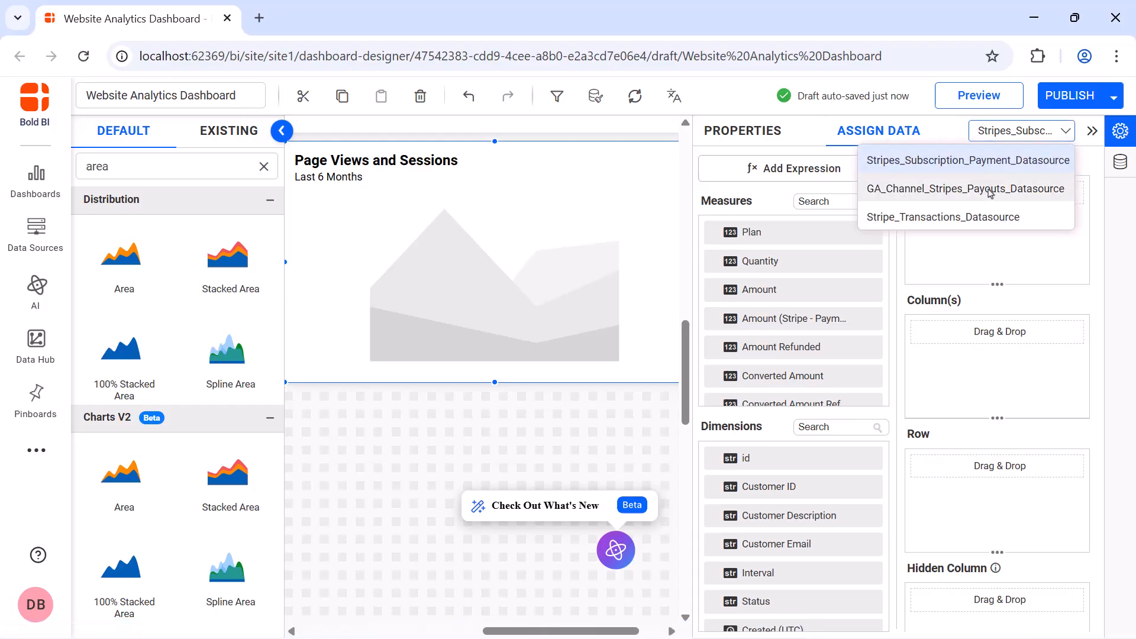
pyautogui.click(989, 190)
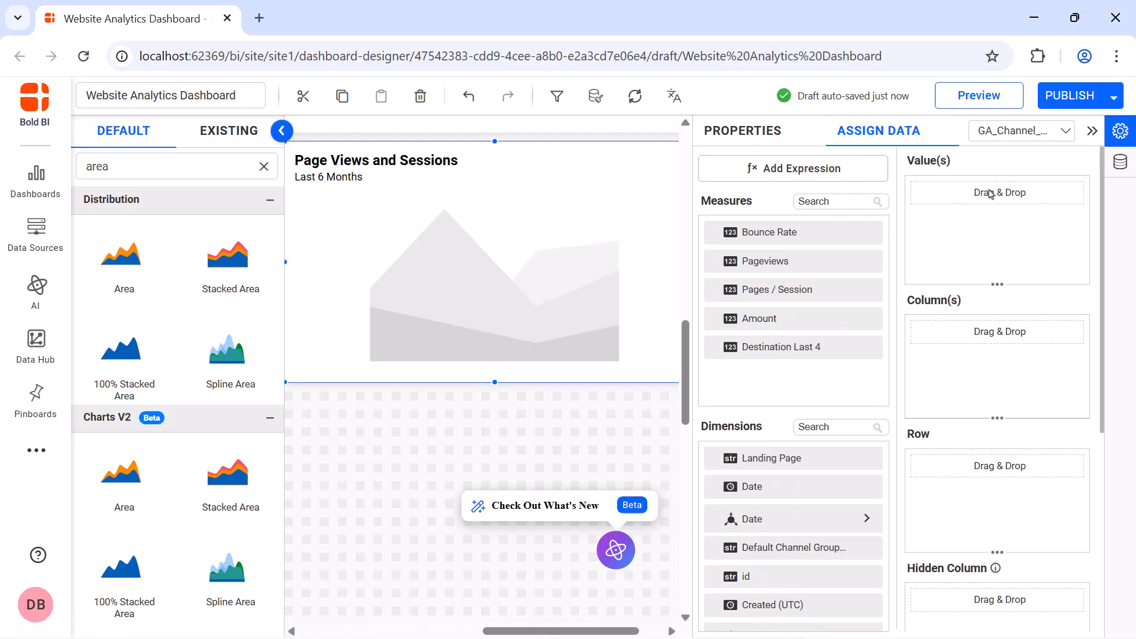
pyautogui.moveTo(864, 261); pyautogui.dragTo(943, 246)
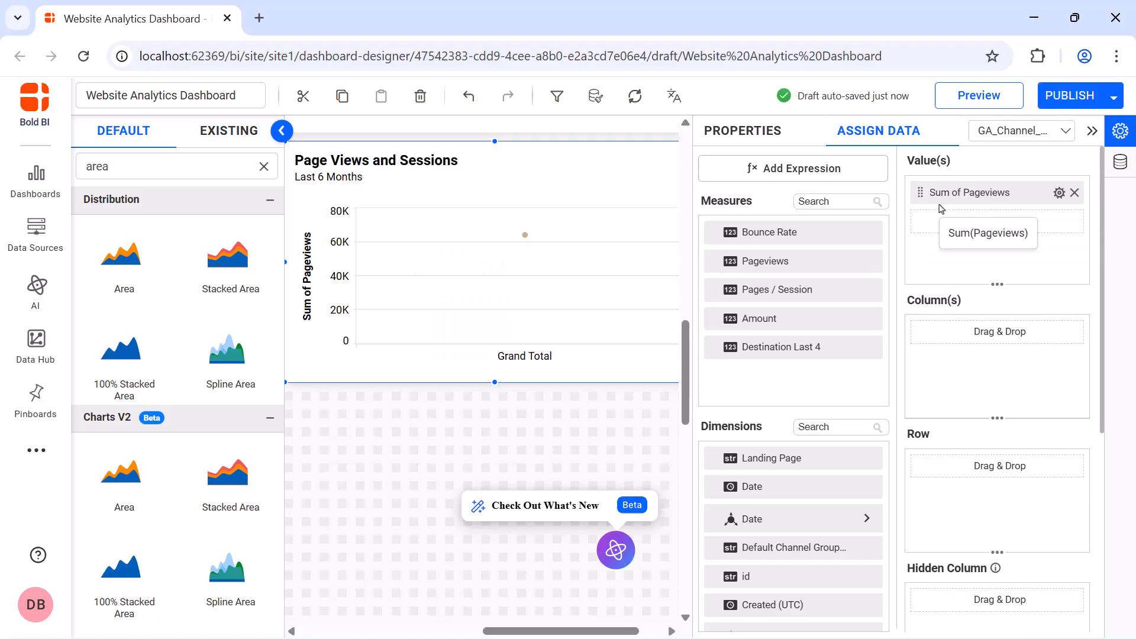
pyautogui.click(1059, 193)
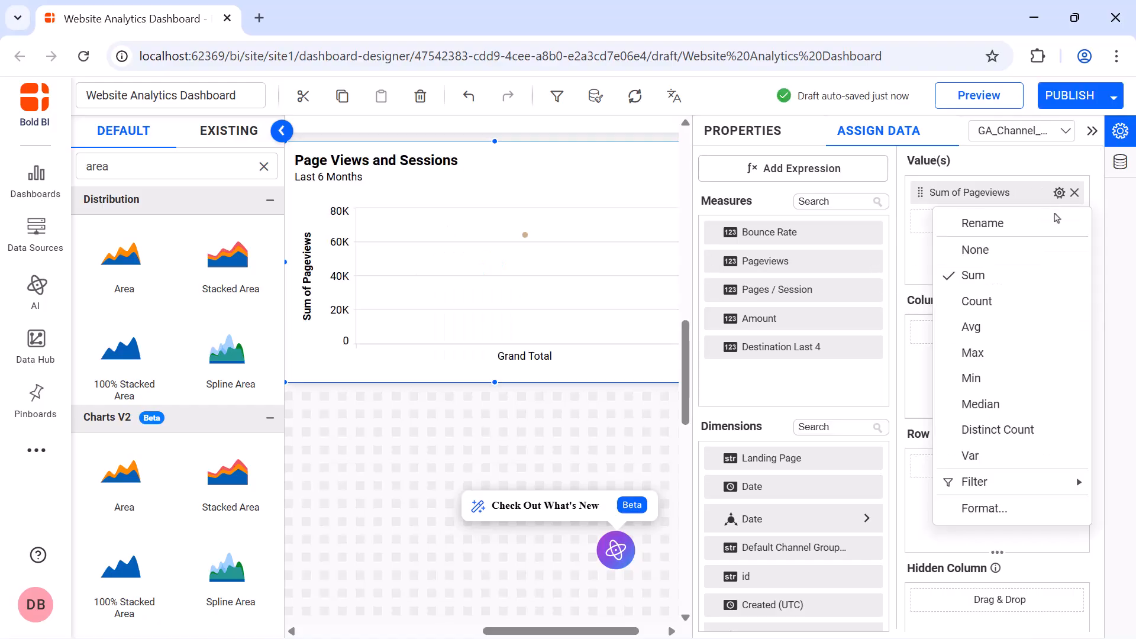
pyautogui.click(1056, 223)
pyautogui.write('Page Views')
pyautogui.press('Return')
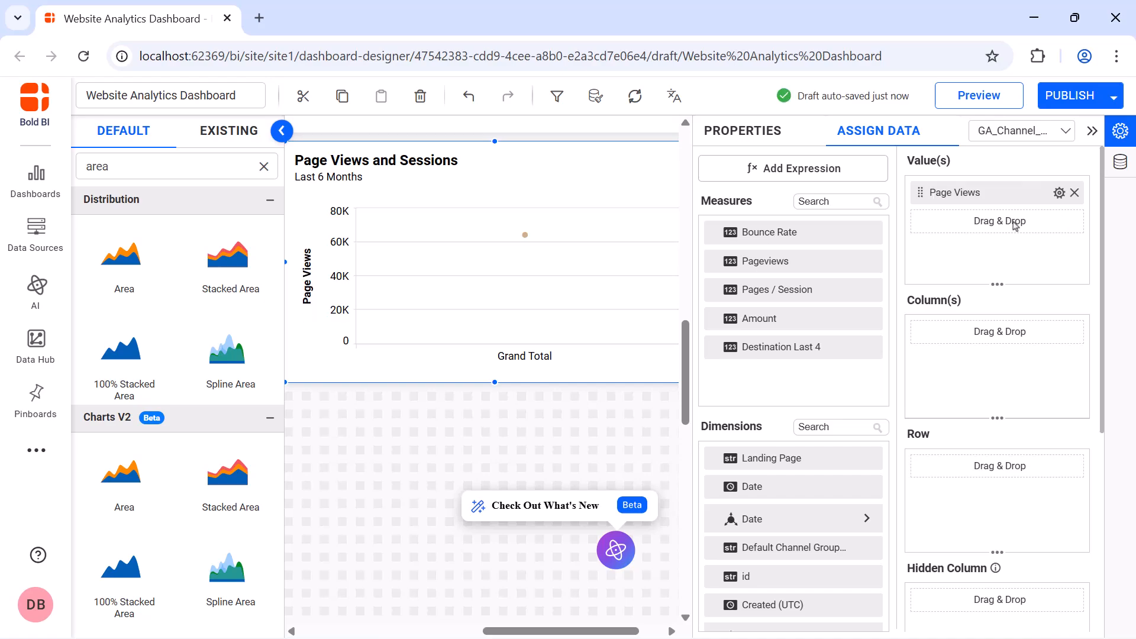
# Add Pages / Session as the chart's second value and rename it "Sessions".
pyautogui.moveTo(865, 294); pyautogui.dragTo(926, 253)
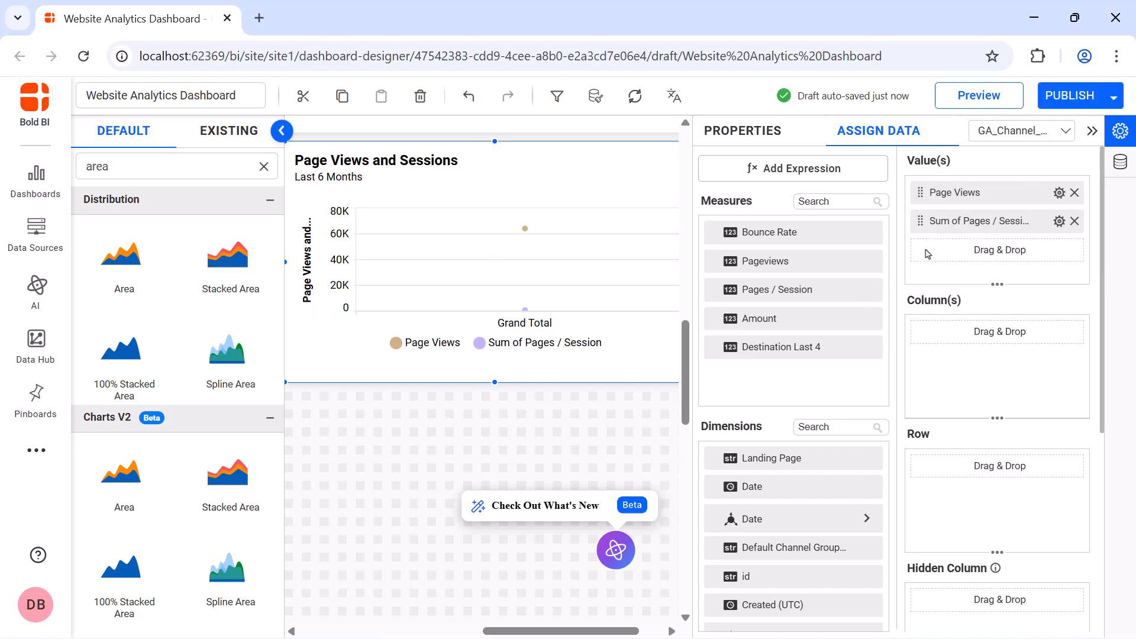
pyautogui.click(1059, 221)
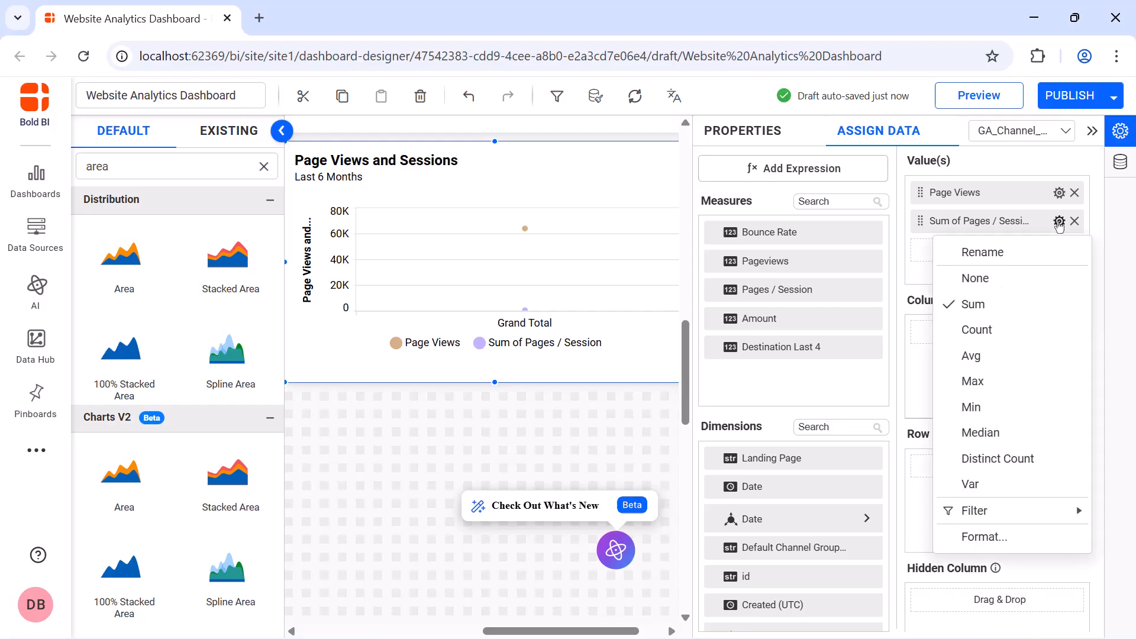
pyautogui.click(1046, 249)
pyautogui.write('Sessions')
pyautogui.press('Return')
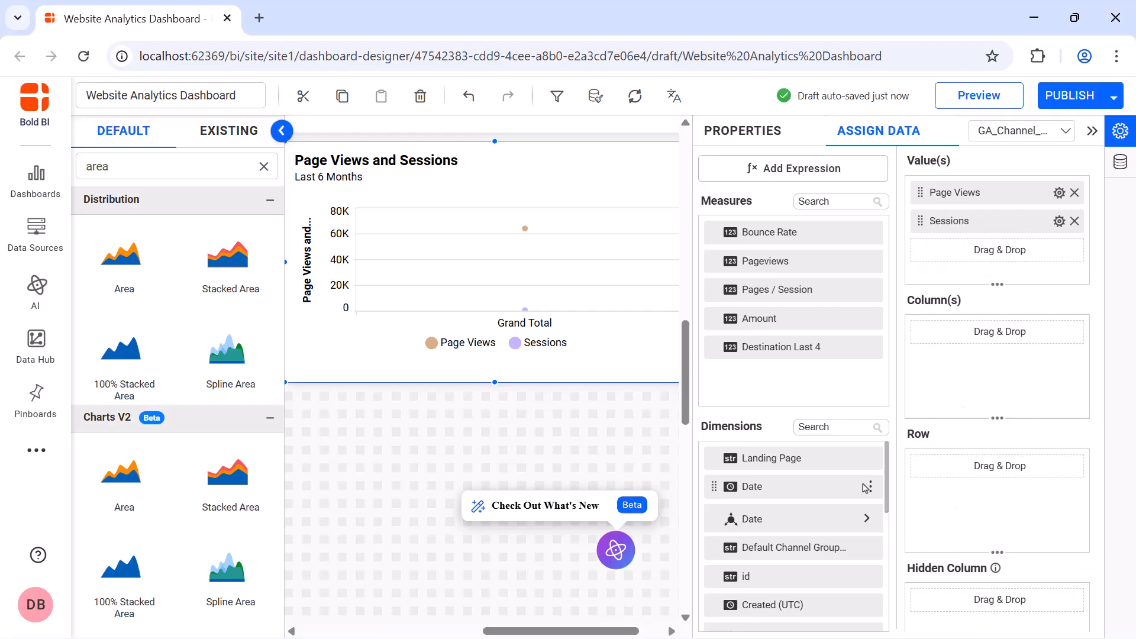
# Add Date as the chart's column and group it by month and year.
pyautogui.moveTo(867, 487); pyautogui.dragTo(941, 373)
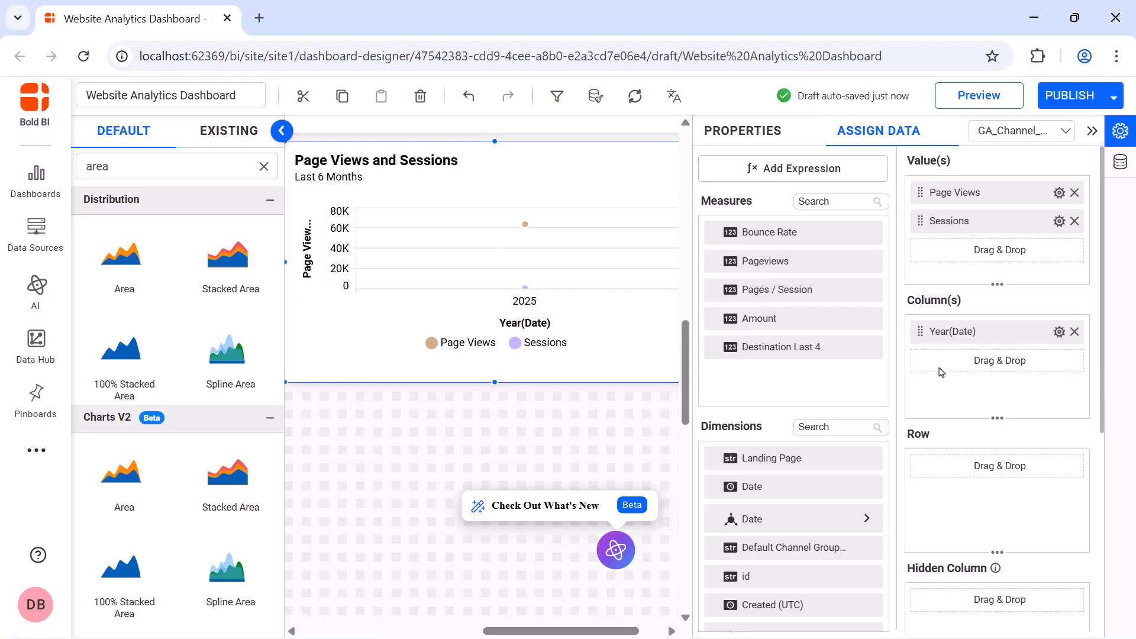
pyautogui.click(1059, 333)
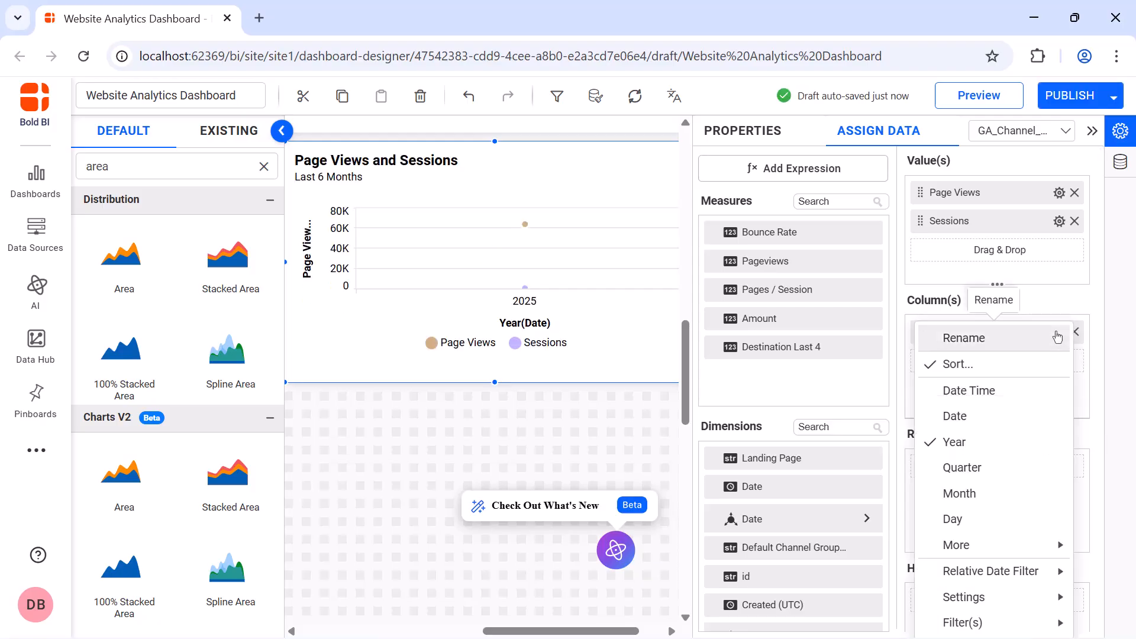
pyautogui.moveTo(976, 543)
pyautogui.click(842, 391)
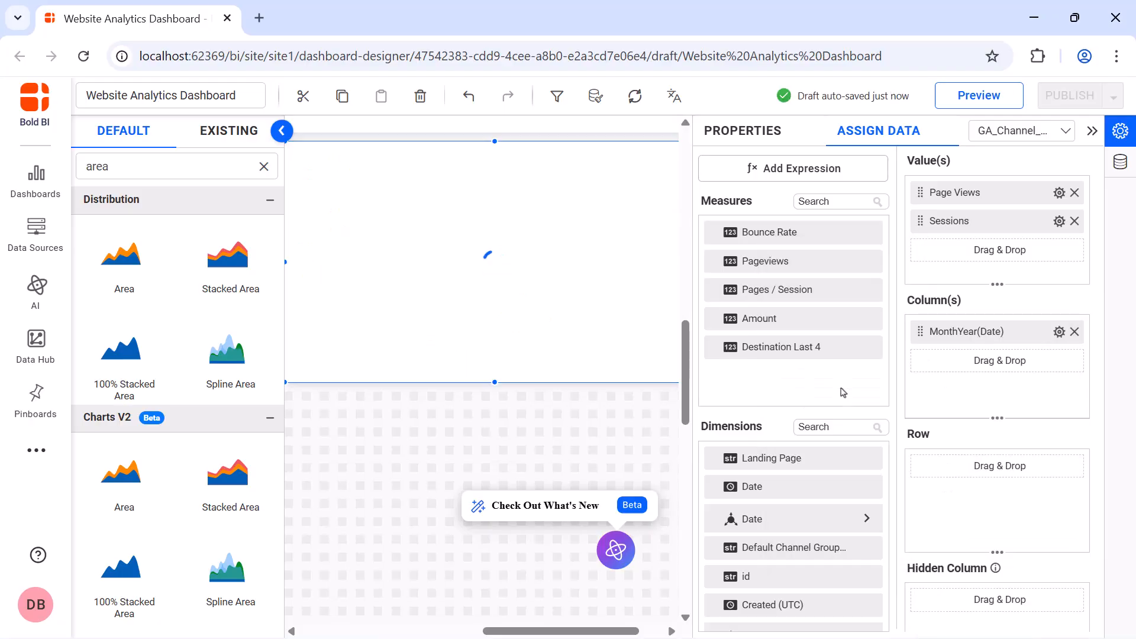
# Apply a relative date filter to the date column with a Month range, limiting the chart to the last 6 months.
pyautogui.click(1057, 332)
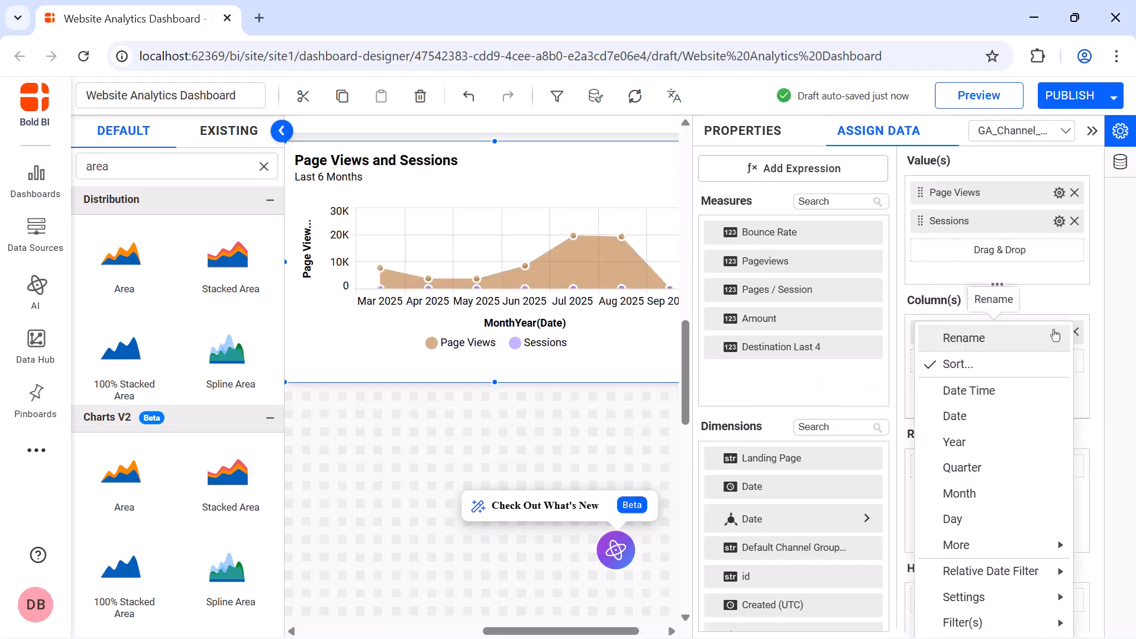
pyautogui.moveTo(970, 571)
pyautogui.click(809, 575)
pyautogui.click(508, 276)
pyautogui.click(507, 364)
pyautogui.click(530, 334)
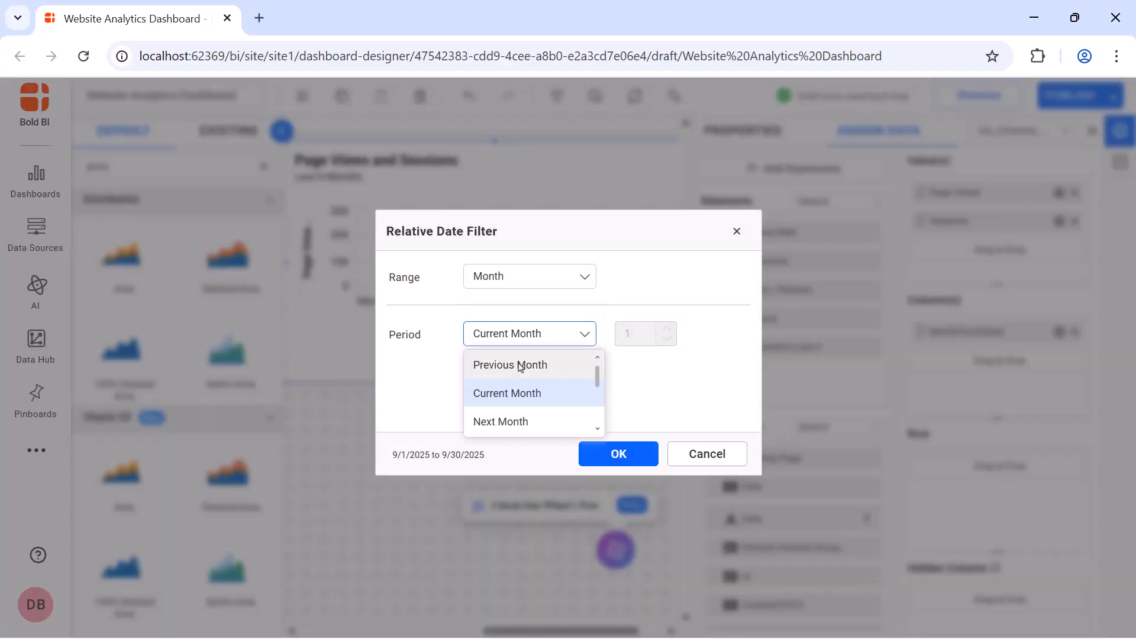
pyautogui.scroll(-2, 524, 390)
pyautogui.click(524, 398)
pyautogui.doubleClick(639, 334)
pyautogui.write('6')
pyautogui.click(630, 484)
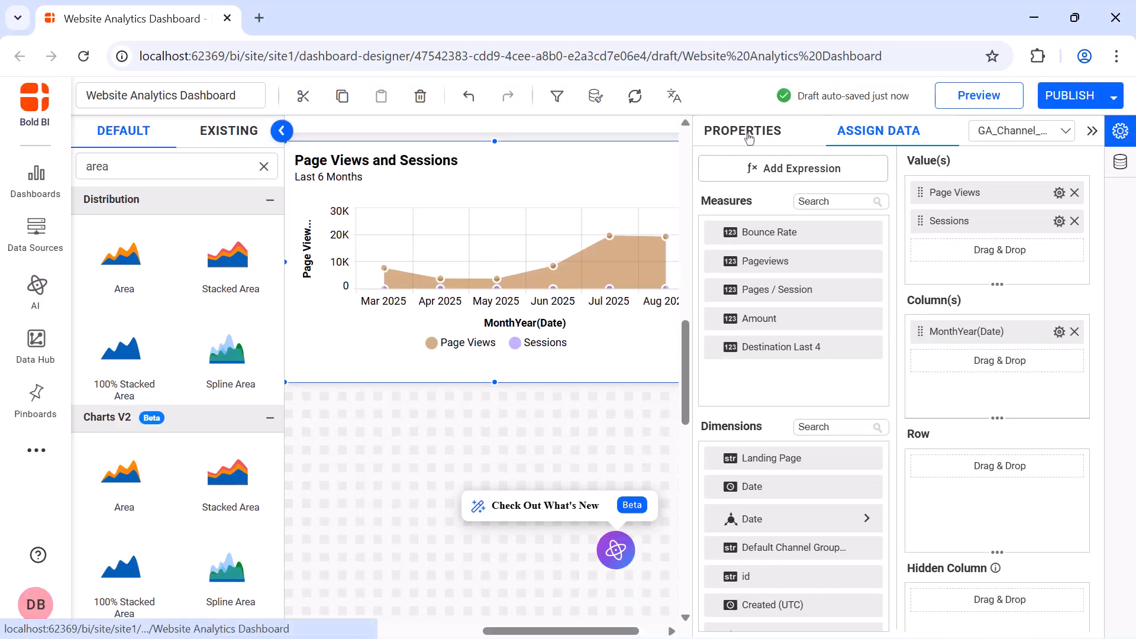
# Set the Pageviews series to Spline on the secondary axis and the Pages / Session series to Column.
pyautogui.click(744, 129)
pyautogui.scroll(-5, 887, 228)
pyautogui.click(888, 227)
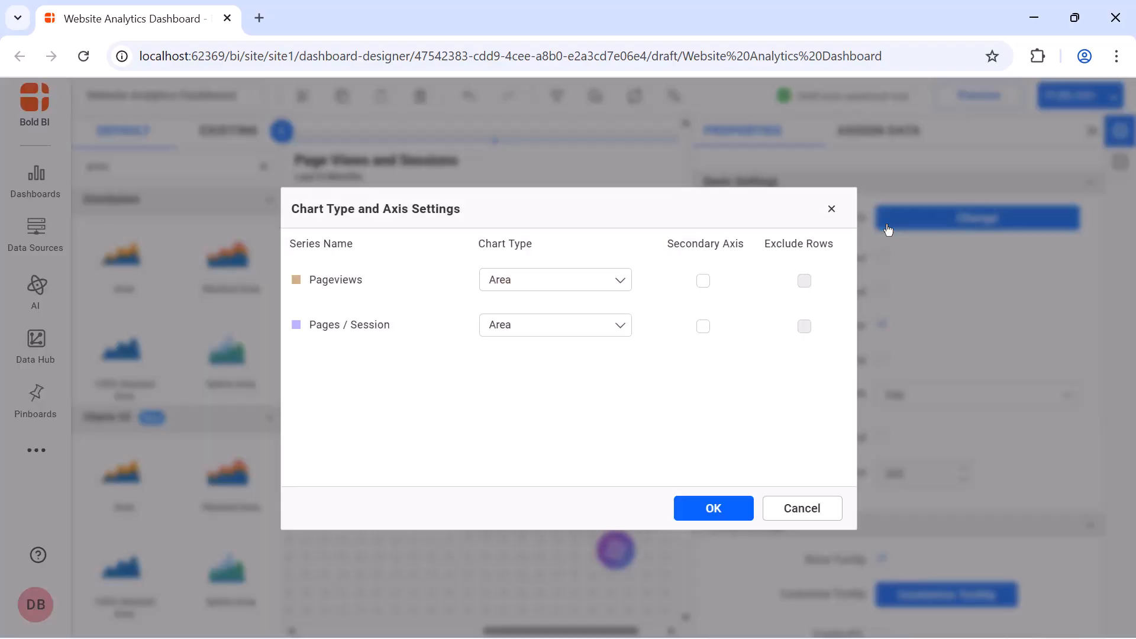
pyautogui.click(628, 274)
pyautogui.click(566, 378)
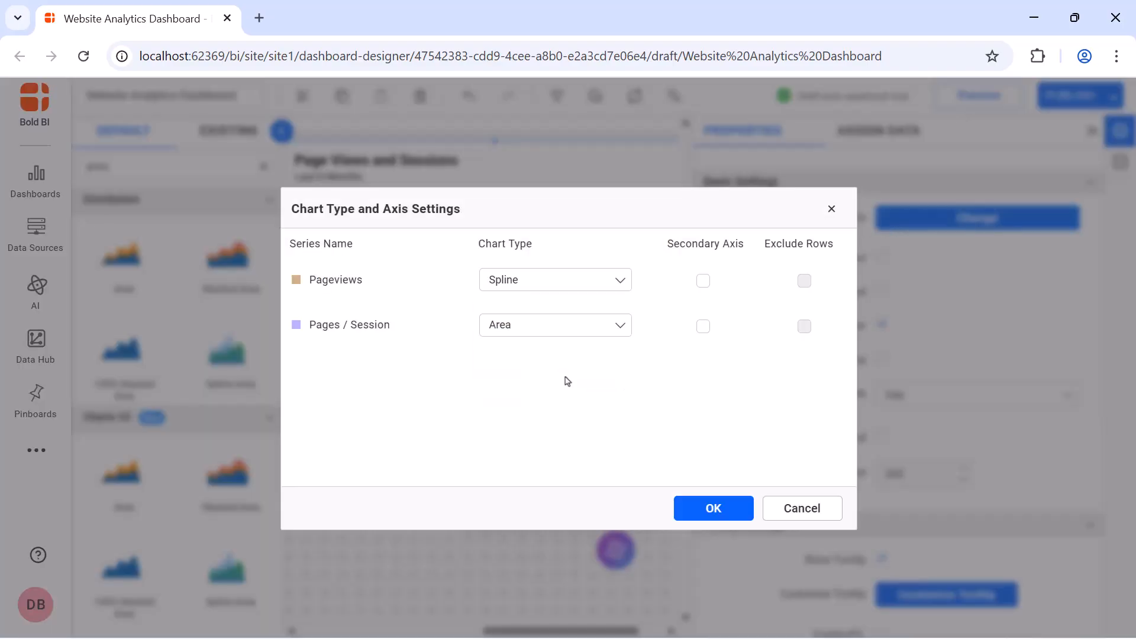
pyautogui.click(703, 281)
pyautogui.click(570, 329)
pyautogui.scroll(2, 565, 379)
pyautogui.click(561, 384)
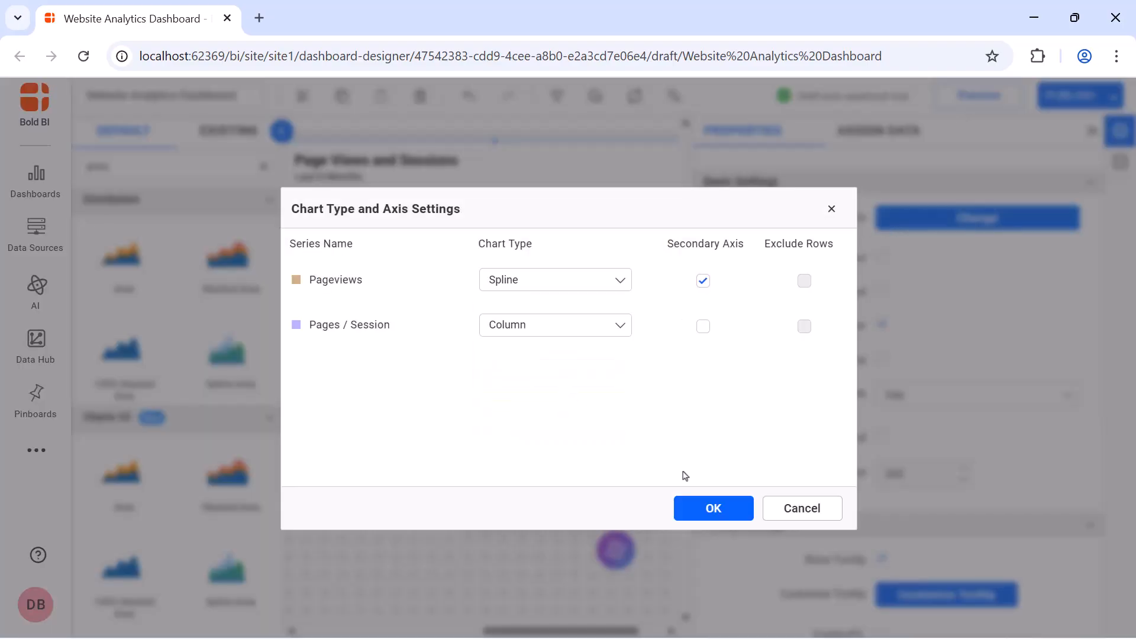
pyautogui.click(717, 509)
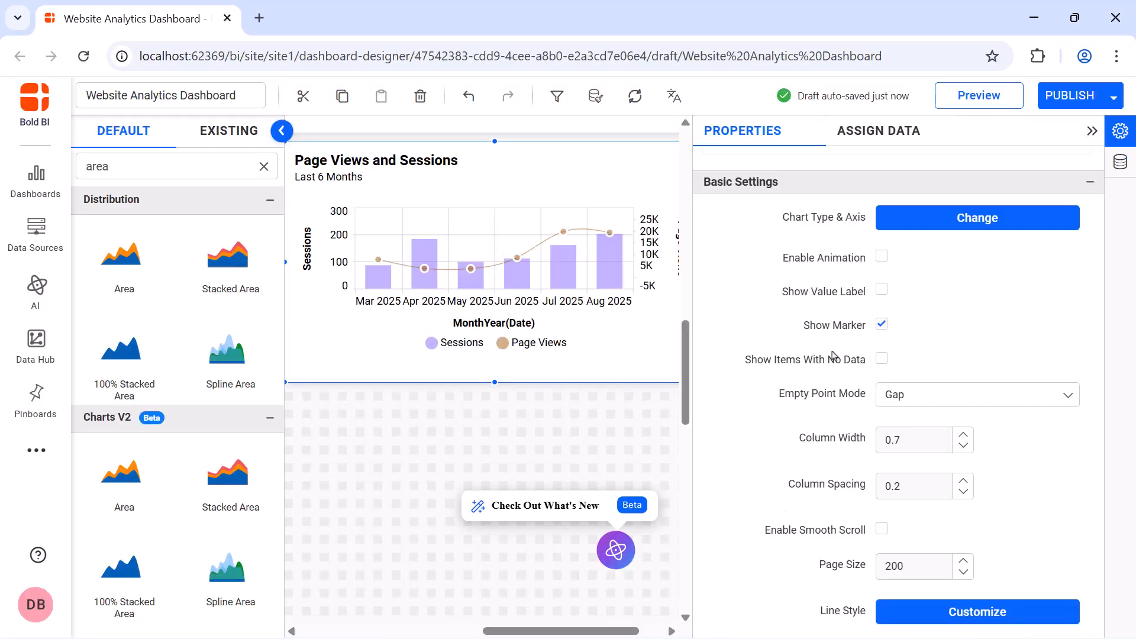
# Enable animation and value labels for the Page Views and Sessions chart.
pyautogui.click(880, 258)
pyautogui.click(881, 290)
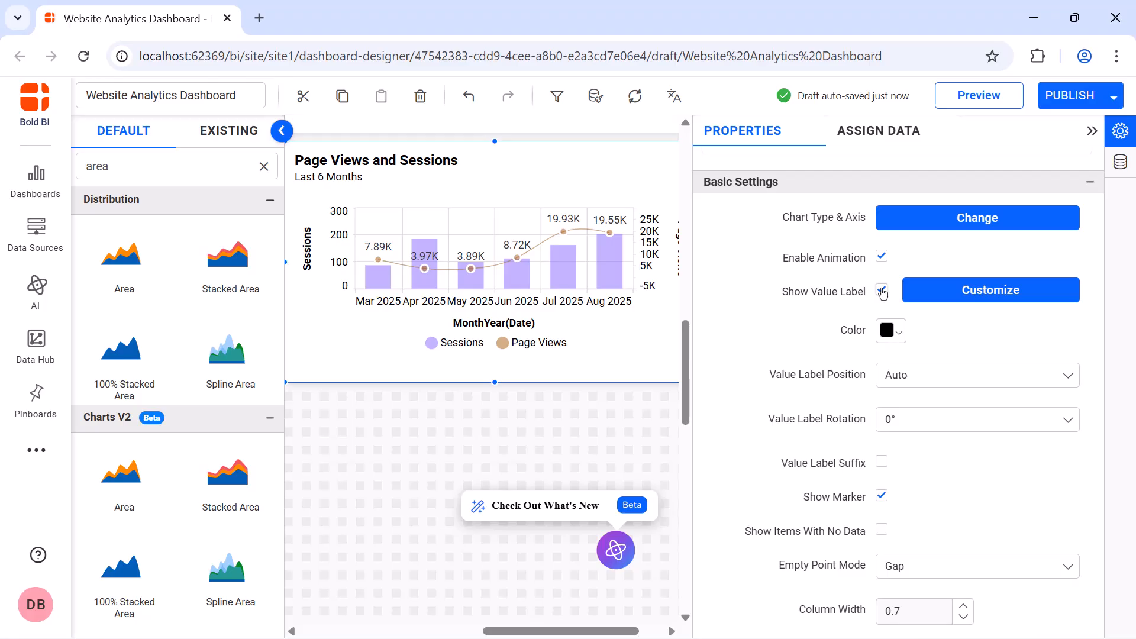
# Turn off legend interactivity, place the legend at Top, and set its shape to Series Type.
pyautogui.scroll(-8, 881, 284)
pyautogui.click(880, 260)
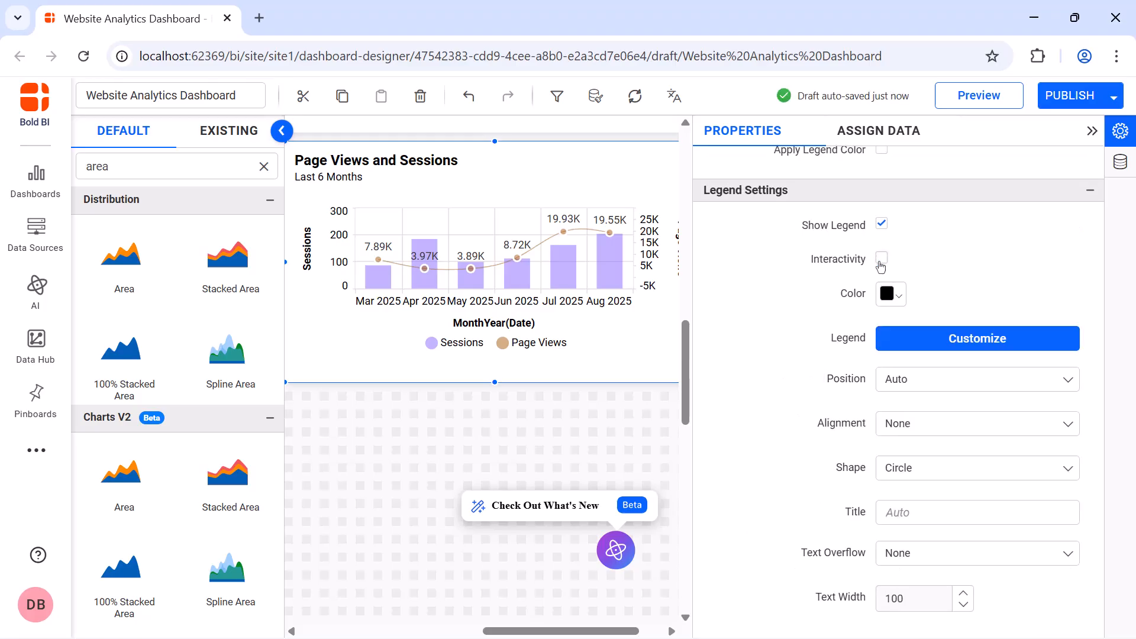
pyautogui.click(932, 378)
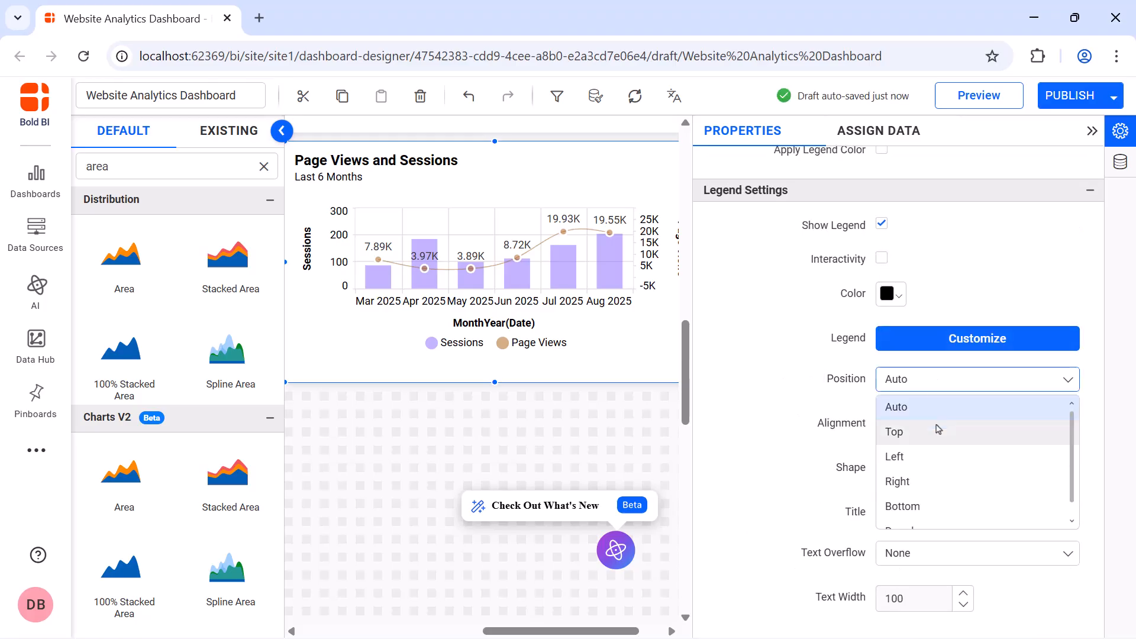
pyautogui.click(937, 430)
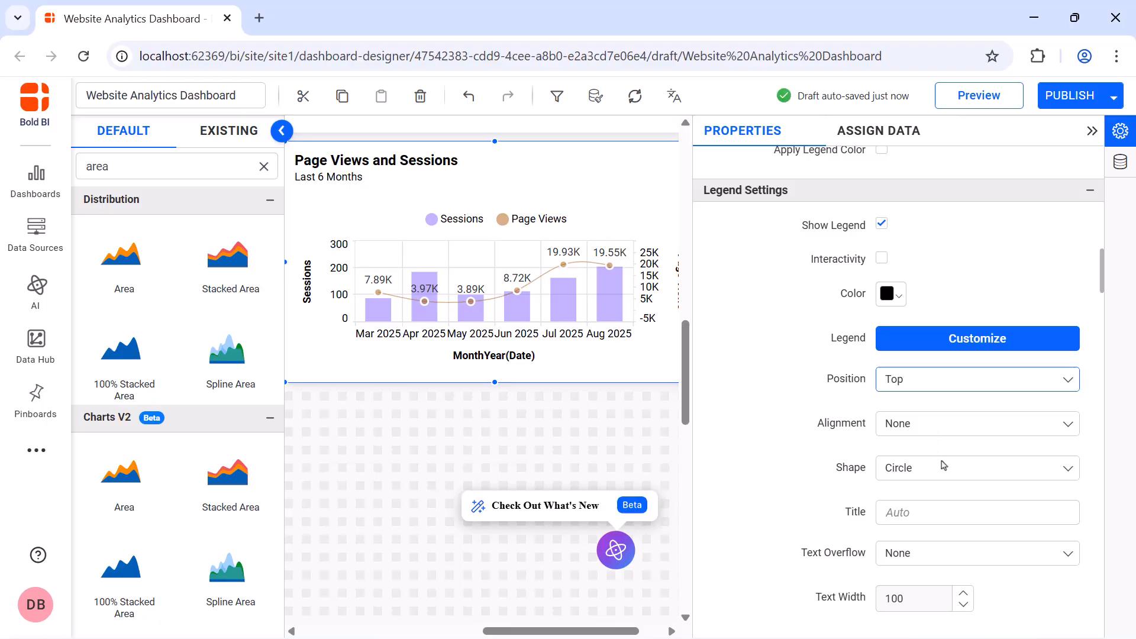
pyautogui.click(943, 465)
pyautogui.click(950, 517)
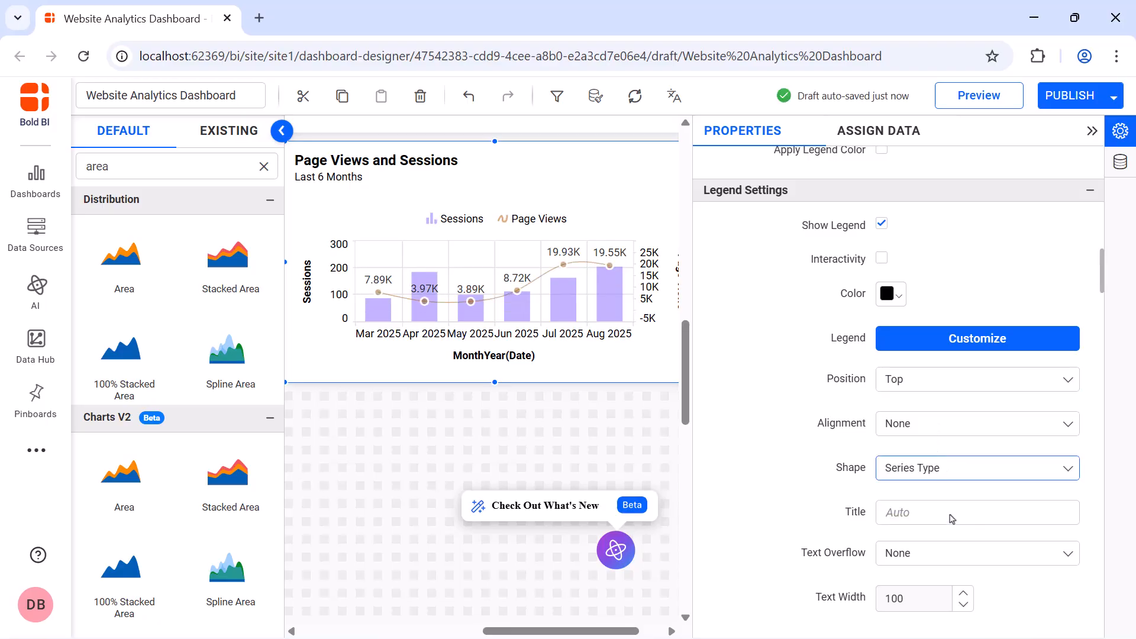
# Hide the category and primary value axis titles and set the category label rotation to -45°.
pyautogui.scroll(-10, 952, 519)
pyautogui.click(881, 388)
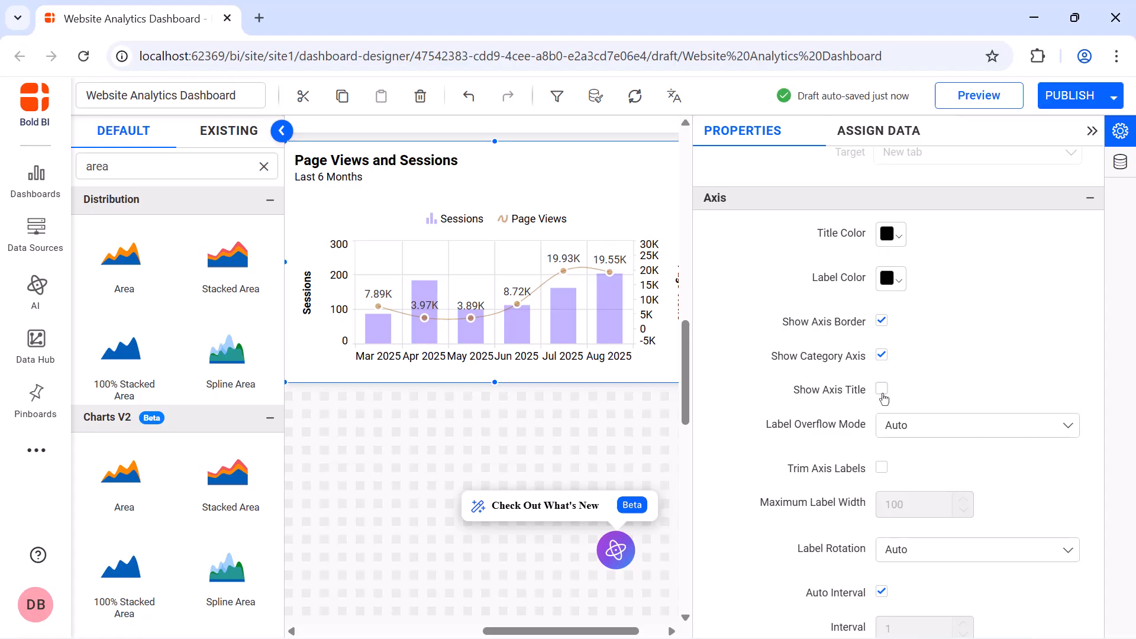
pyautogui.scroll(-3, 884, 497)
pyautogui.click(882, 590)
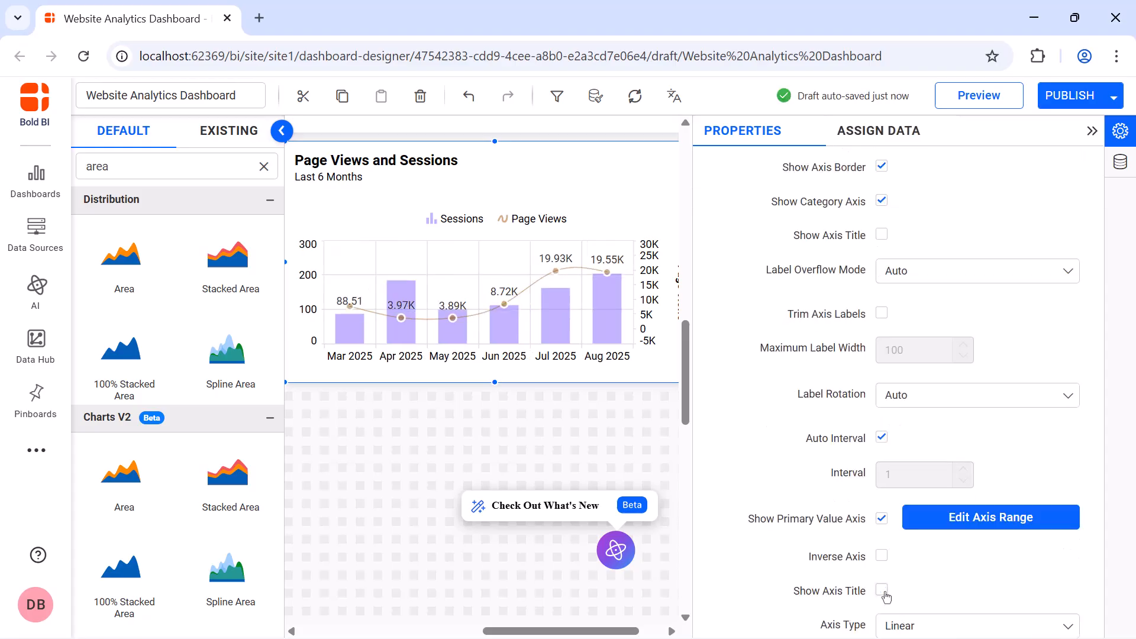
pyautogui.click(982, 401)
pyautogui.click(972, 477)
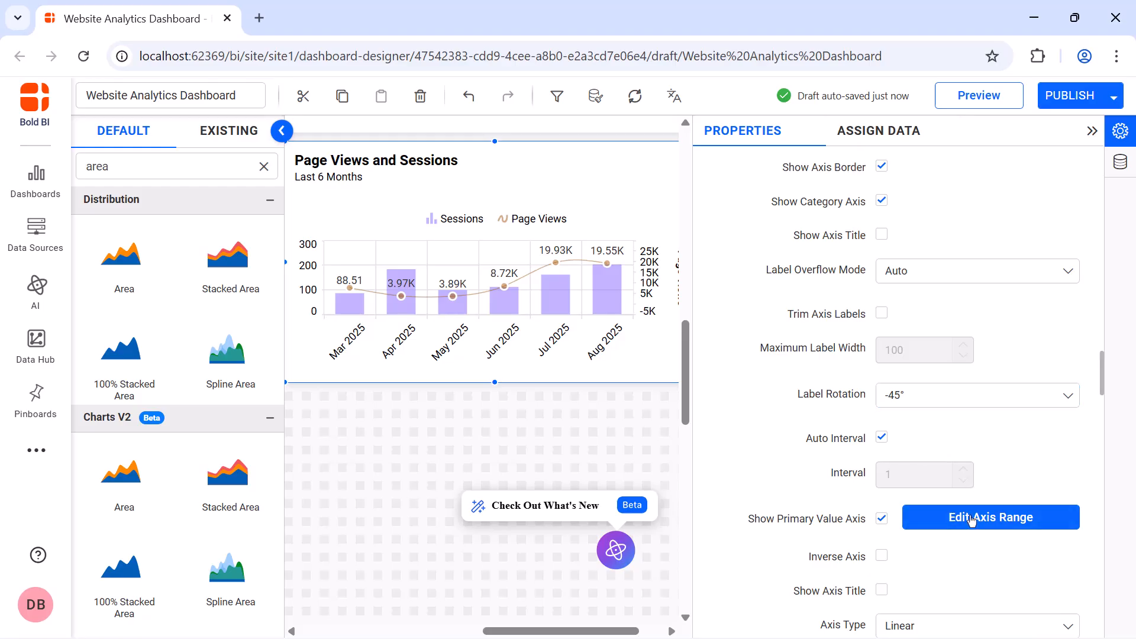
# Set the minimum of the secondary value axis range to 0.
pyautogui.click(970, 520)
pyautogui.click(587, 468)
pyautogui.scroll(-4, 967, 457)
pyautogui.click(967, 457)
pyautogui.write('0')
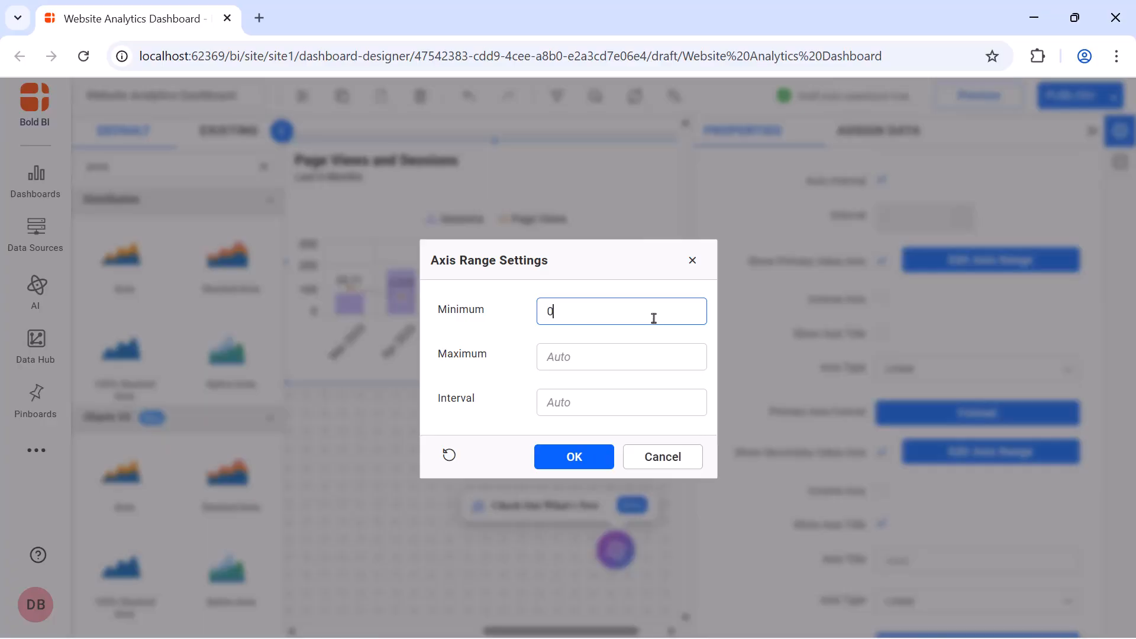
pyautogui.click(574, 456)
# Change the Pageviews series colour to bright yellow at full opacity.
pyautogui.scroll(-10, 888, 256)
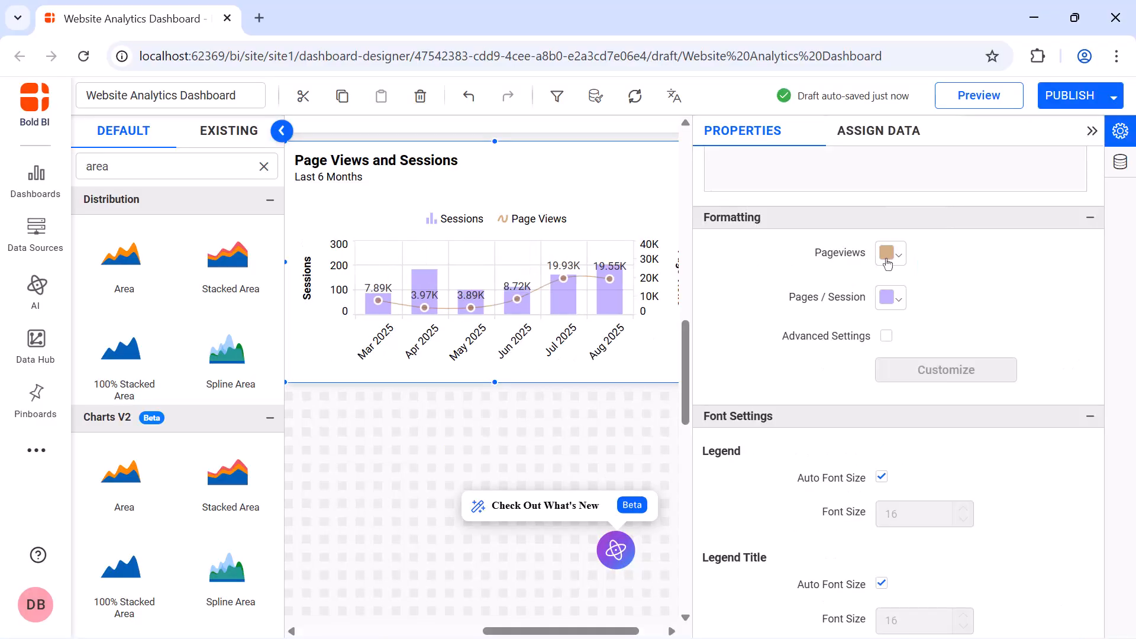
pyautogui.click(886, 253)
pyautogui.moveTo(1053, 401); pyautogui.dragTo(1053, 392)
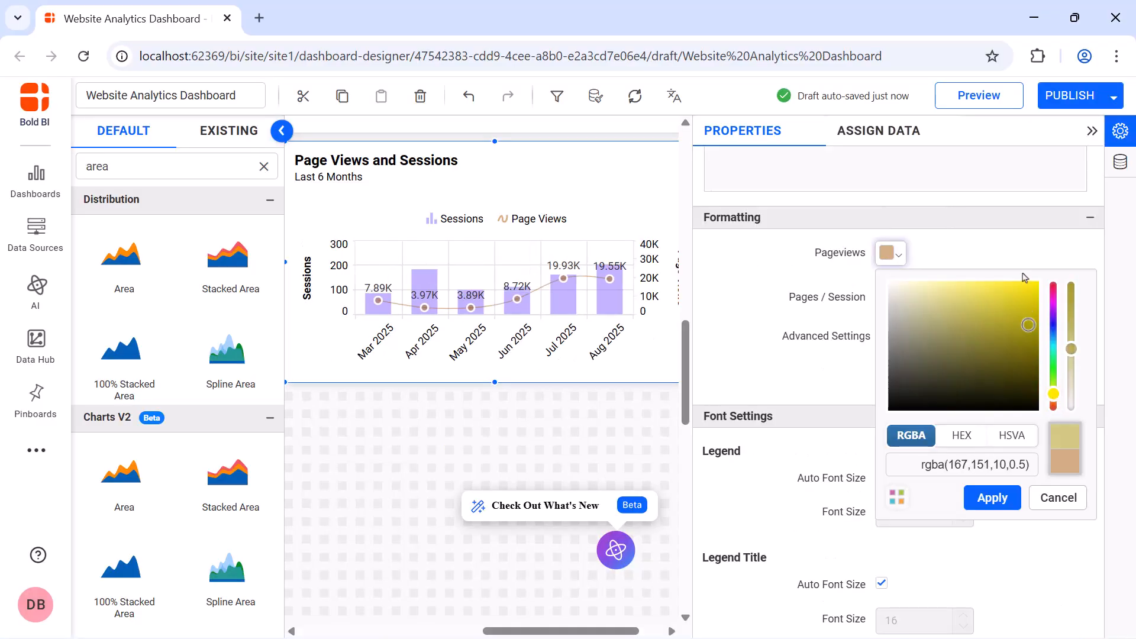
pyautogui.click(1022, 286)
pyautogui.click(1071, 284)
pyautogui.click(997, 499)
# Change the Pages / Session series colour to orange at full opacity.
pyautogui.click(886, 299)
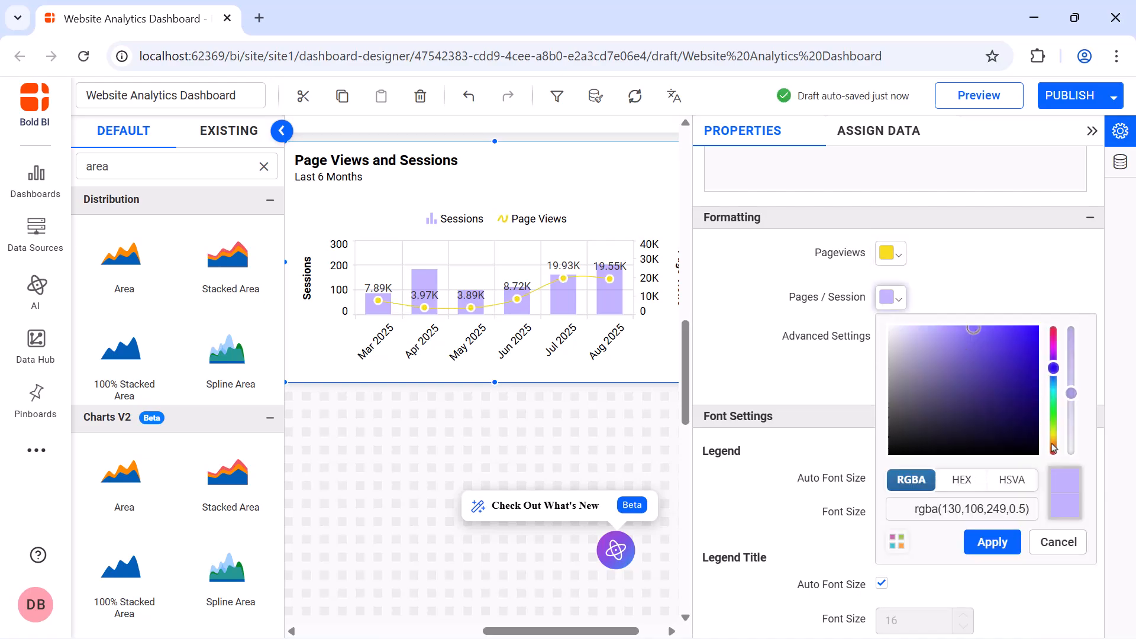
pyautogui.click(1052, 447)
pyautogui.click(1015, 331)
pyautogui.click(1071, 328)
pyautogui.click(1028, 329)
pyautogui.click(992, 542)
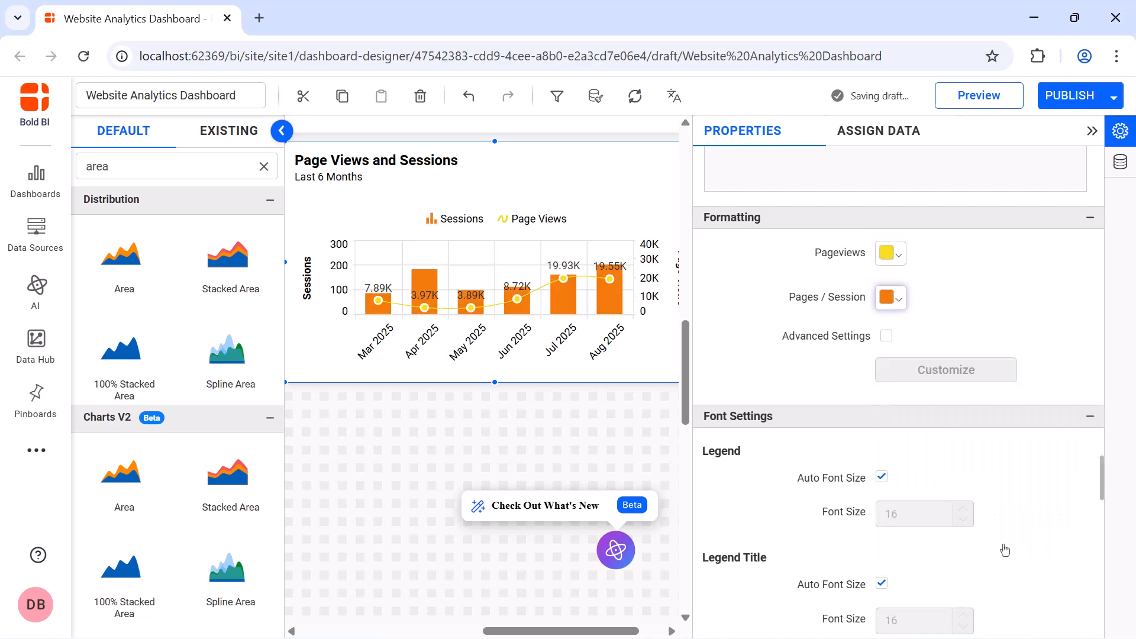
# Turn off auto font size for the chart's title, set the title font size to 16, and close the chart's settings.
pyautogui.scroll(-5, 882, 301)
pyautogui.click(881, 291)
pyautogui.doubleClick(910, 329)
pyautogui.write('16')
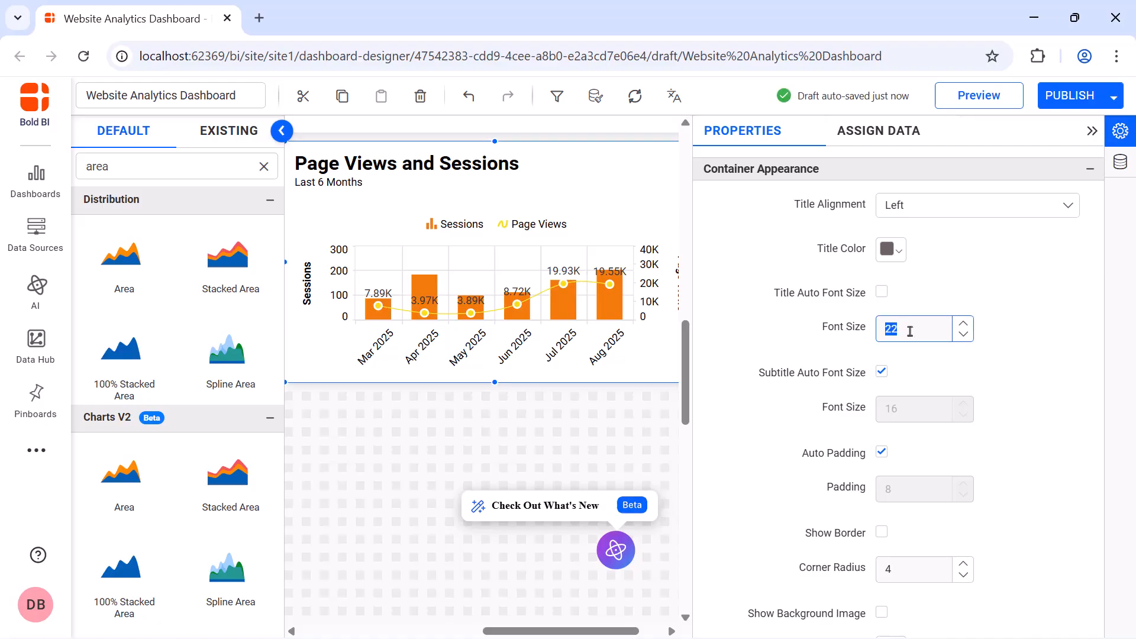
pyautogui.click(1092, 131)
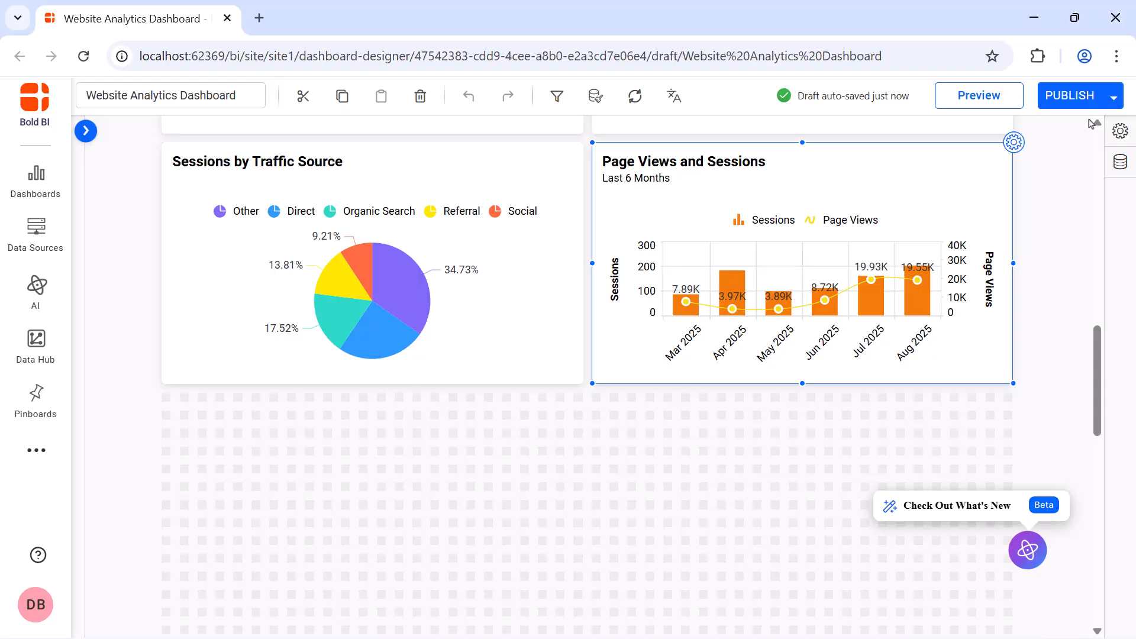
# Preview the whole dashboard and return to the designer.
pyautogui.click(1009, 104)
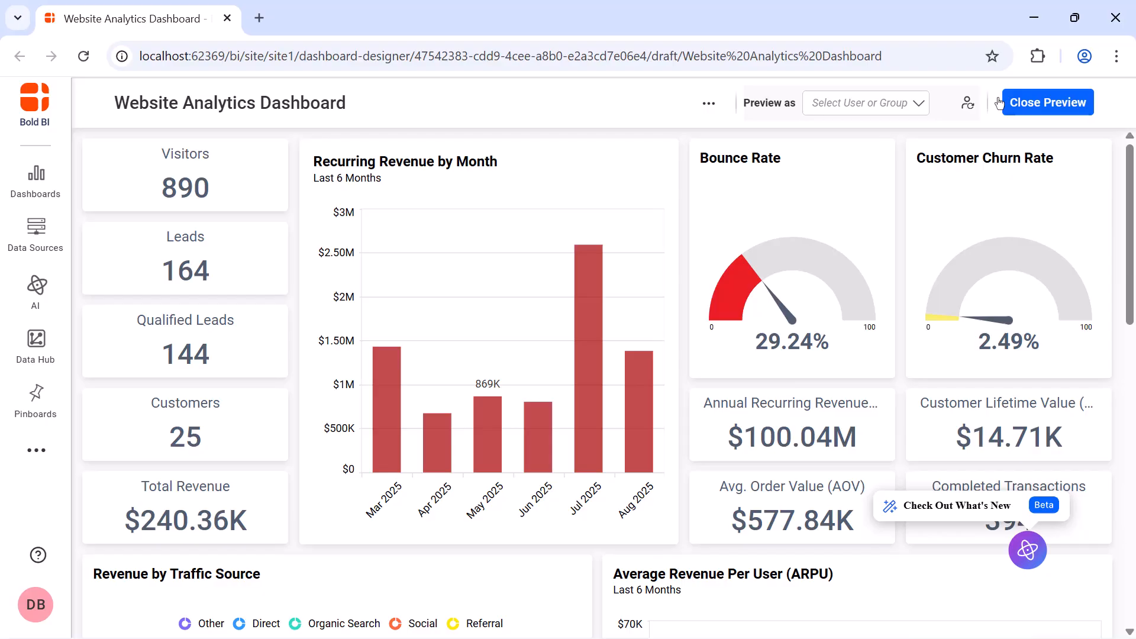
pyautogui.click(999, 103)
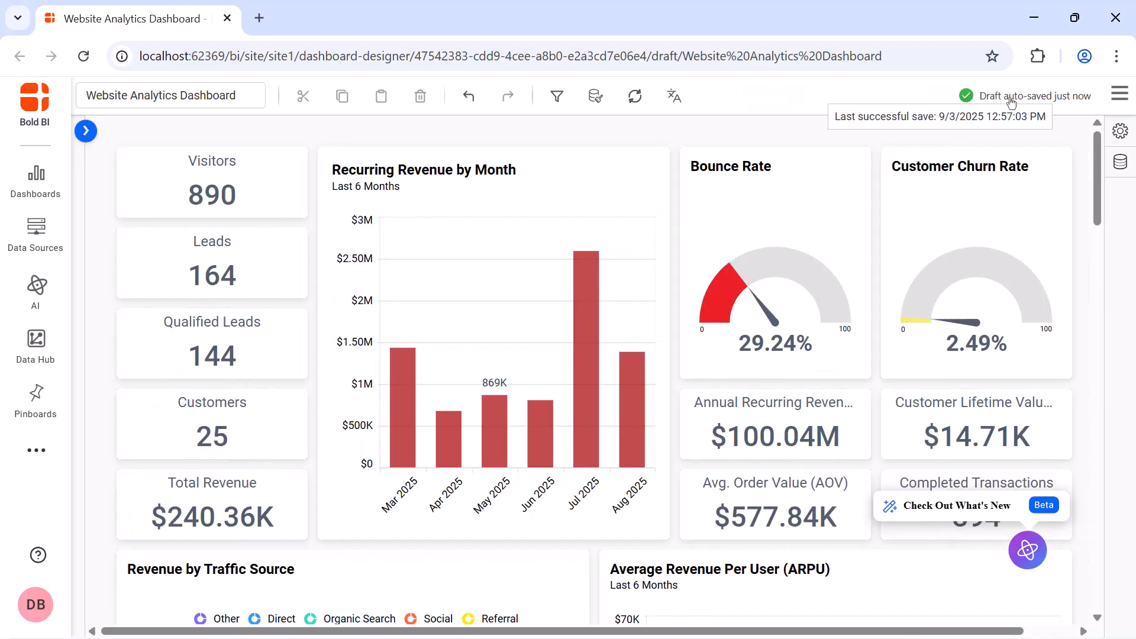
# Publish the Website Analytics Dashboard and open the published version for viewing.
pyautogui.click(1011, 180)
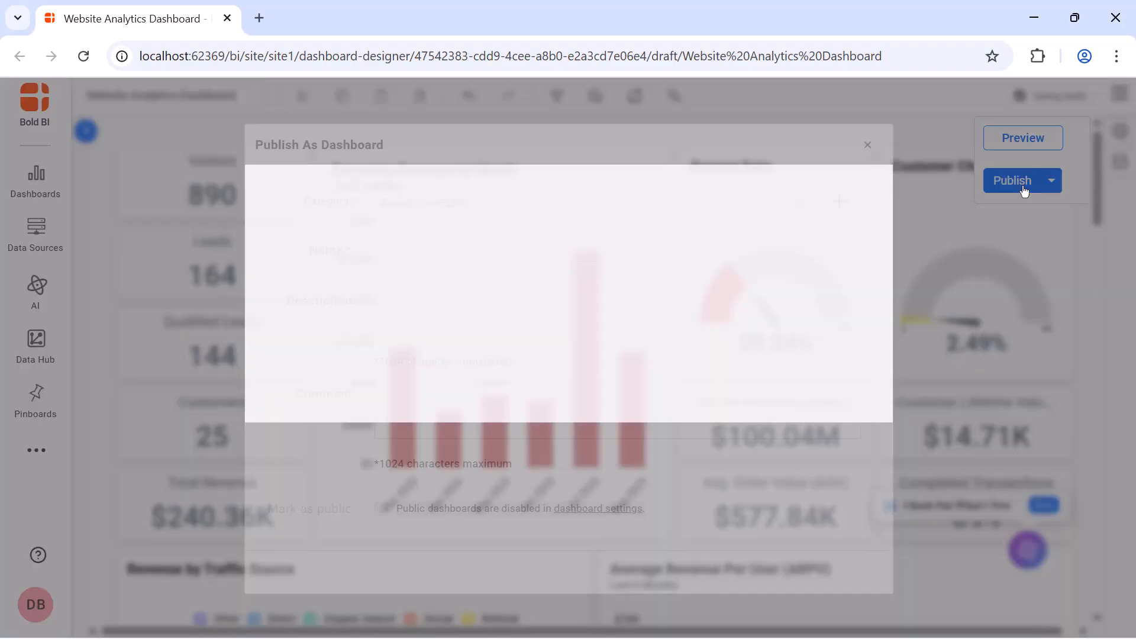
pyautogui.click(769, 572)
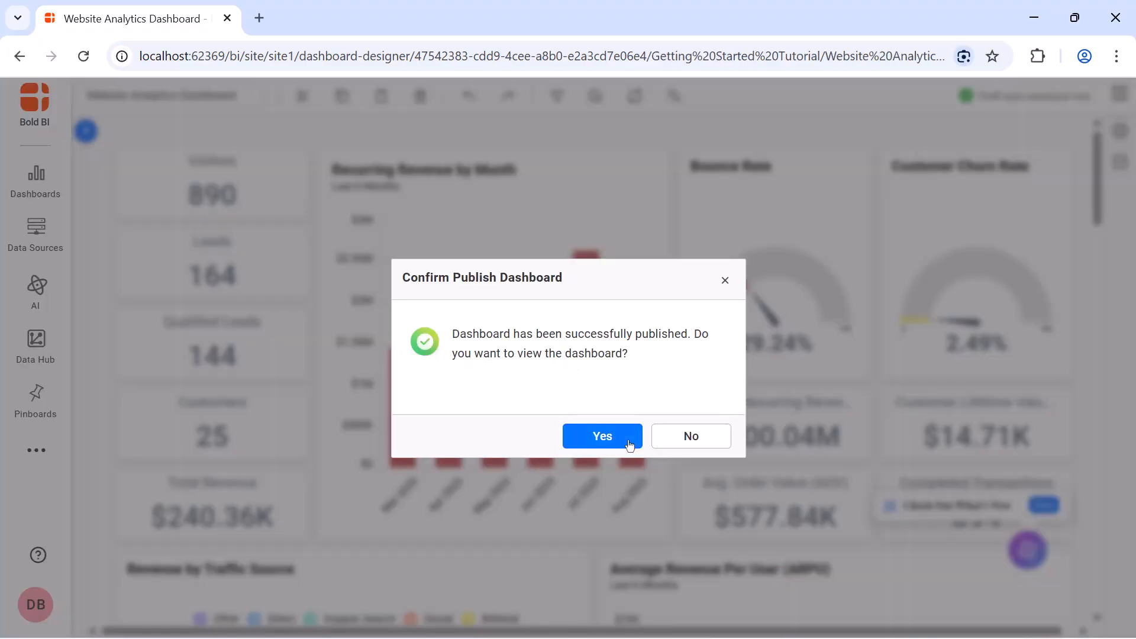
pyautogui.click(629, 445)
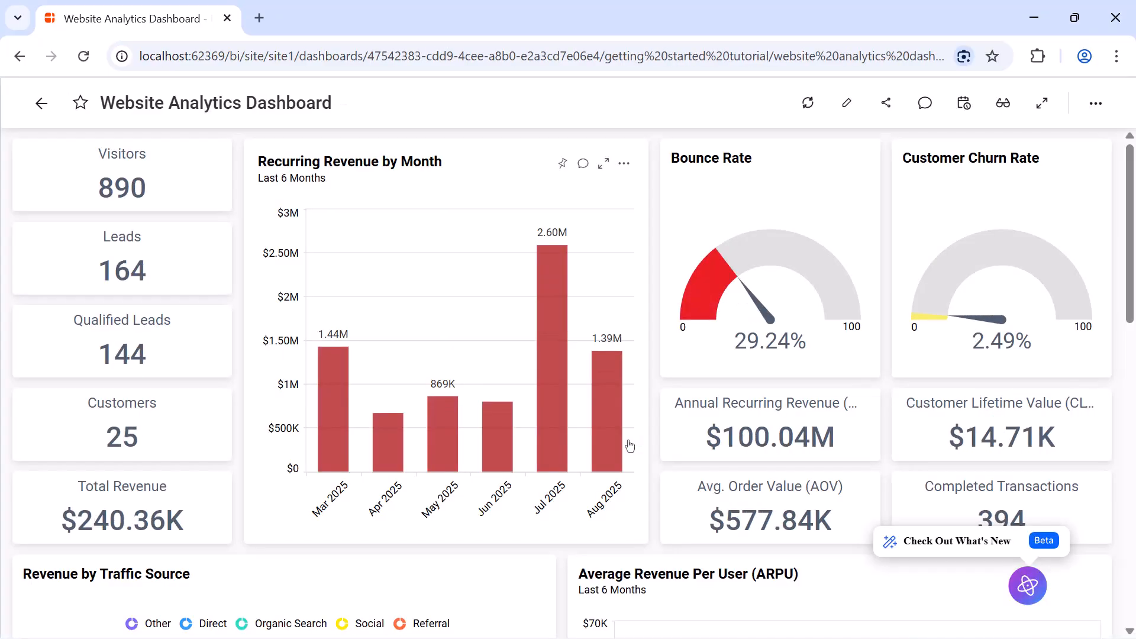